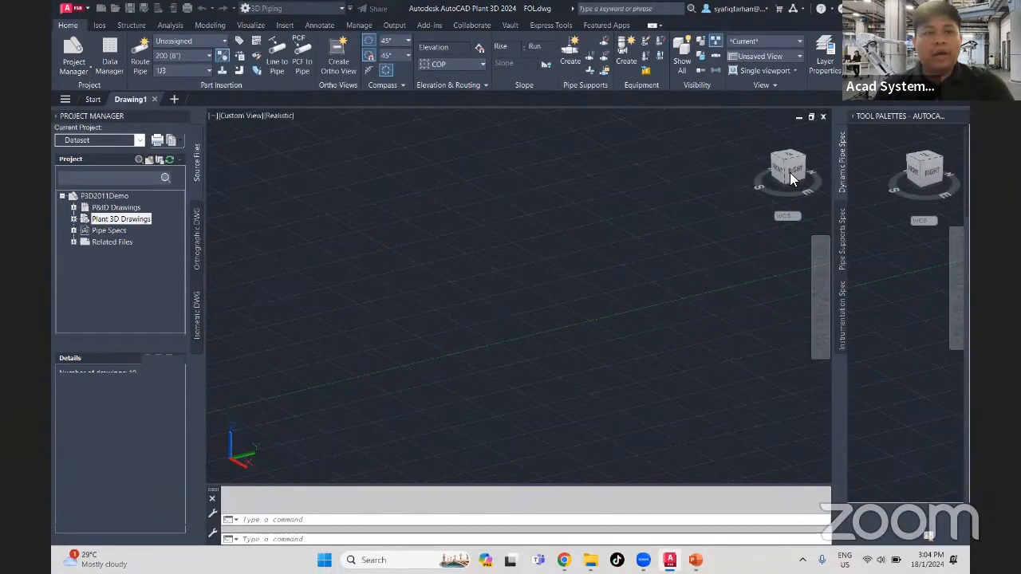
- Set the pipe spec to C300VB and browse its available parts down to the basket strainer and valves
left_click(177, 70)
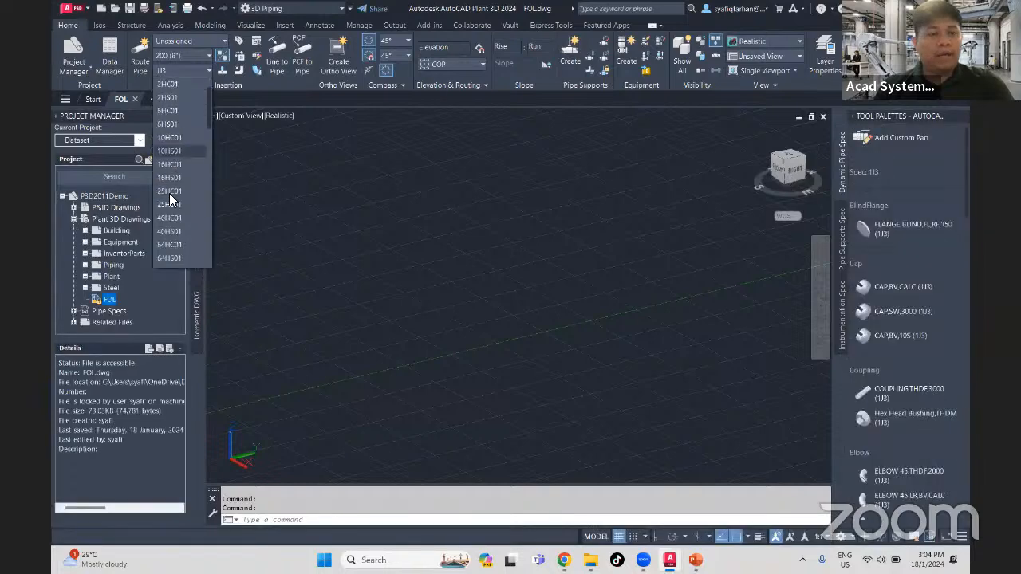
scroll(170, 200, "down", 6)
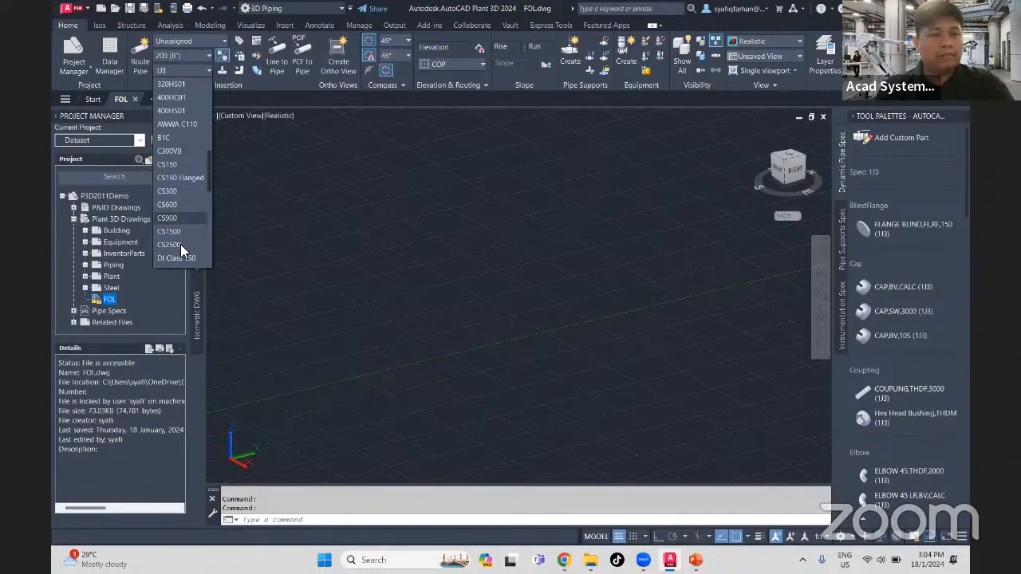
left_click(169, 151)
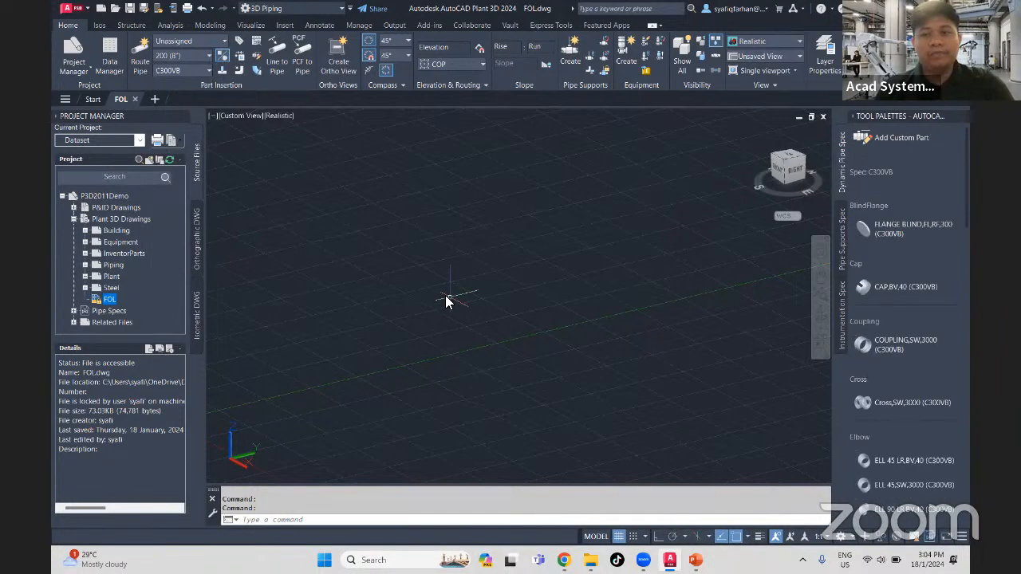
scroll(925, 379, "down", 10)
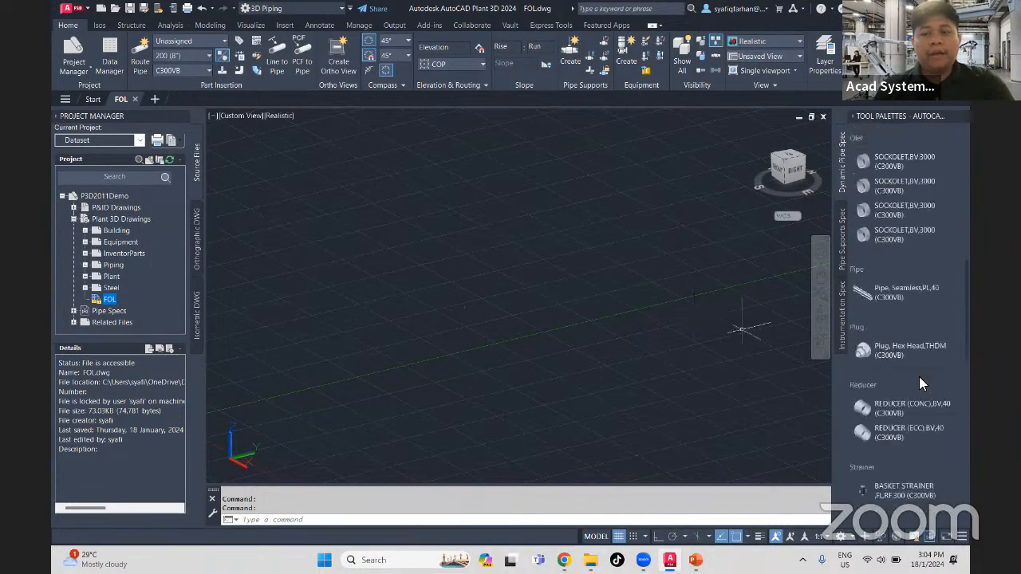
scroll(919, 376, "down", 5)
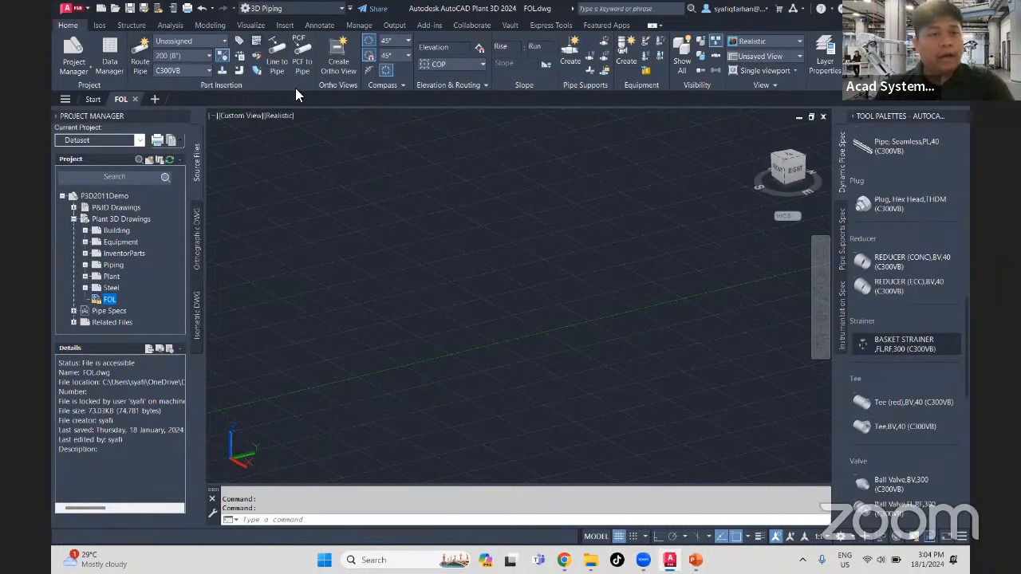
- Review the C300VB spec sheet in the Pipe Spec Viewer through the strainer and tee entries, and close the viewer
left_click(256, 39)
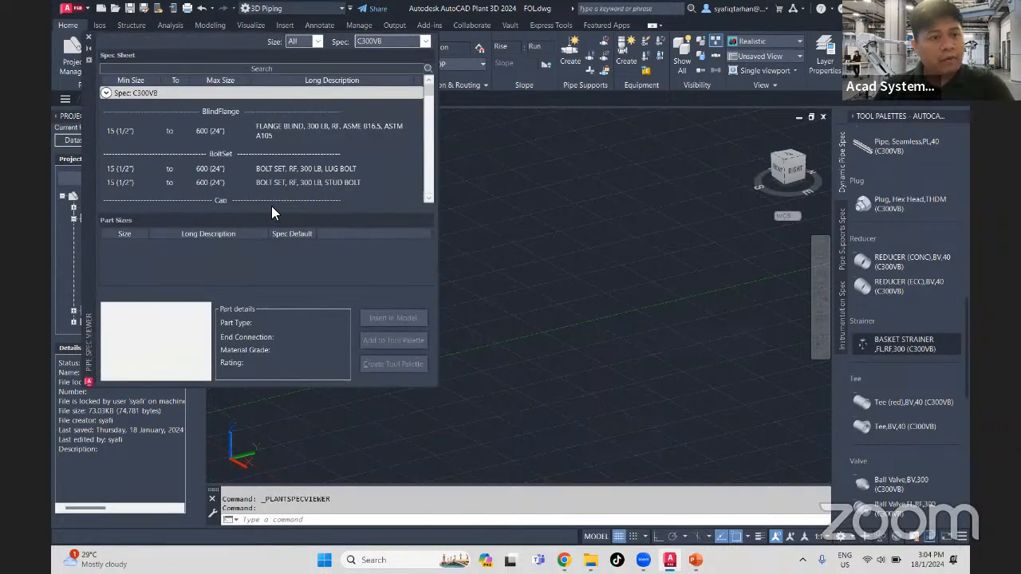
scroll(241, 192, "down", 5)
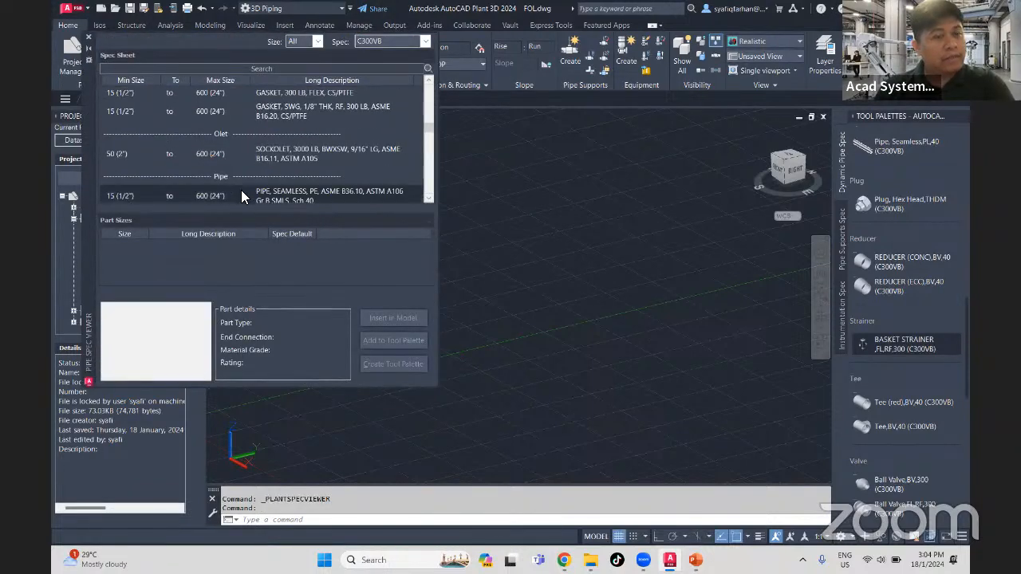
scroll(242, 196, "down", 2)
scroll(242, 190, "down", 4)
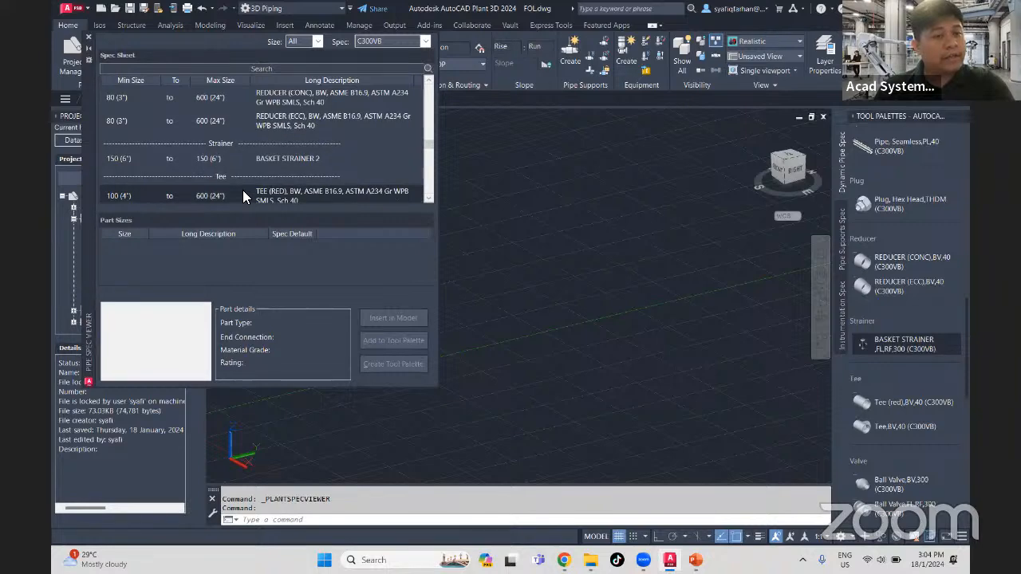
left_click(87, 37)
- Set the pipe size to 150 (6") and route two horizontal pipe runs meeting at a right-angle elbow
left_click(175, 56)
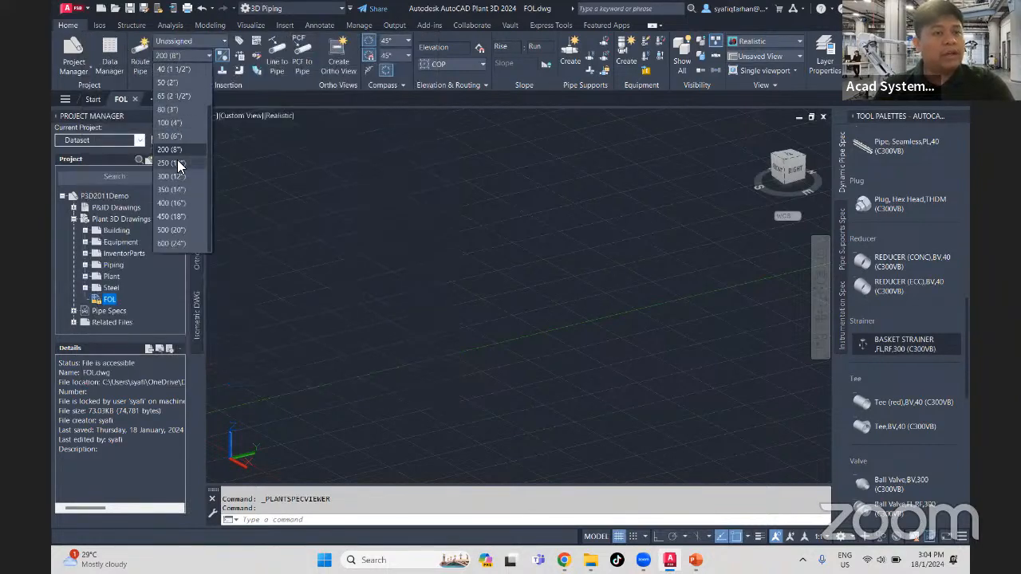
left_click(177, 137)
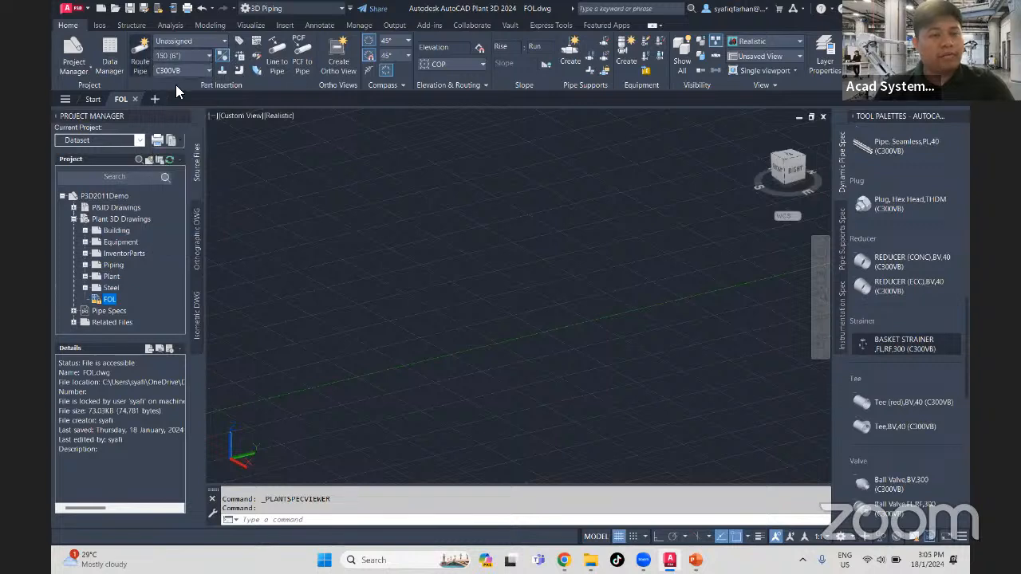
left_click(139, 64)
left_click(528, 396)
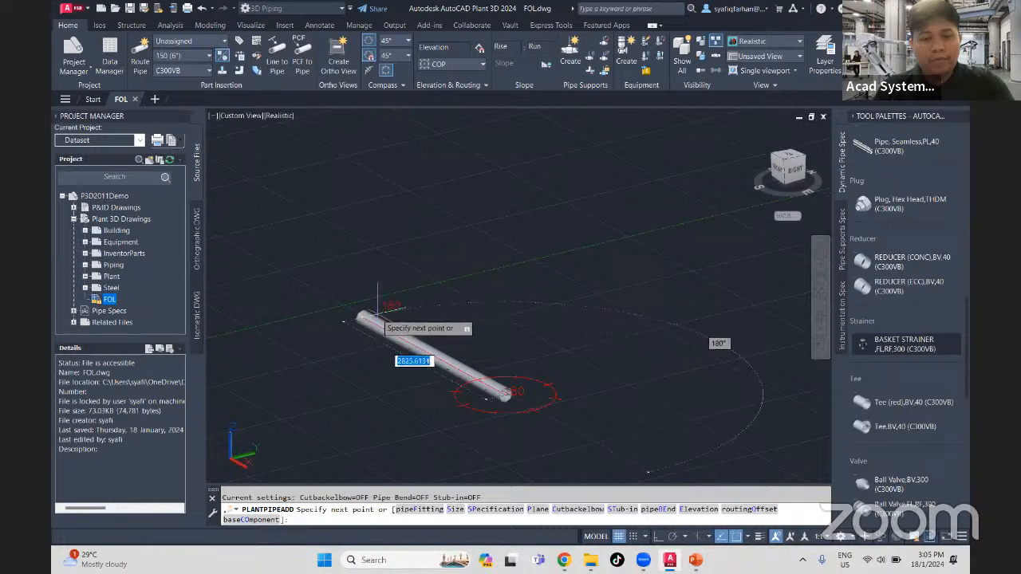
left_click(358, 317)
left_click(500, 280)
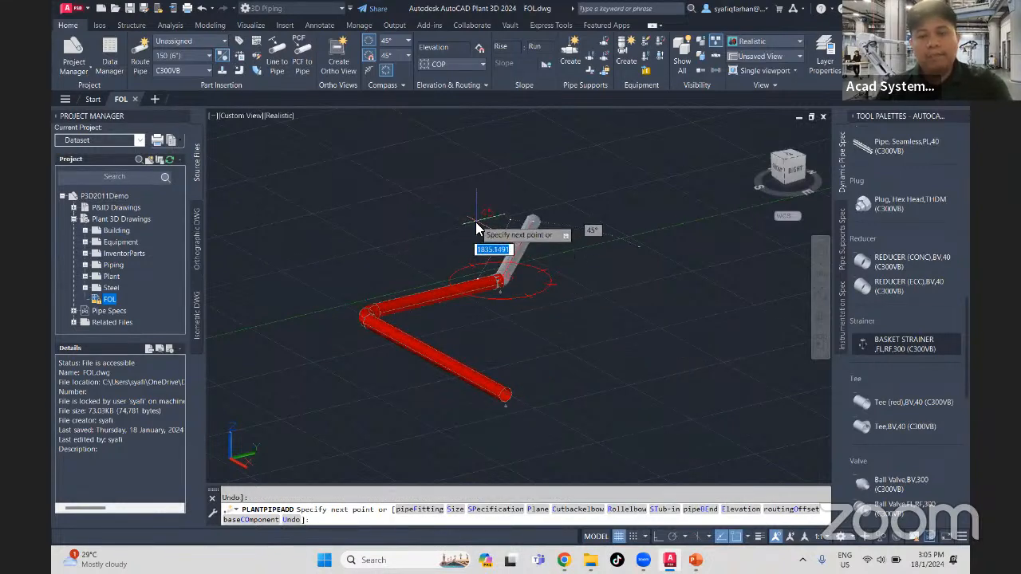
- Change the routing plane and add a vertical pipe run rising from the end of the second horizontal run
type("p")
key("Return")
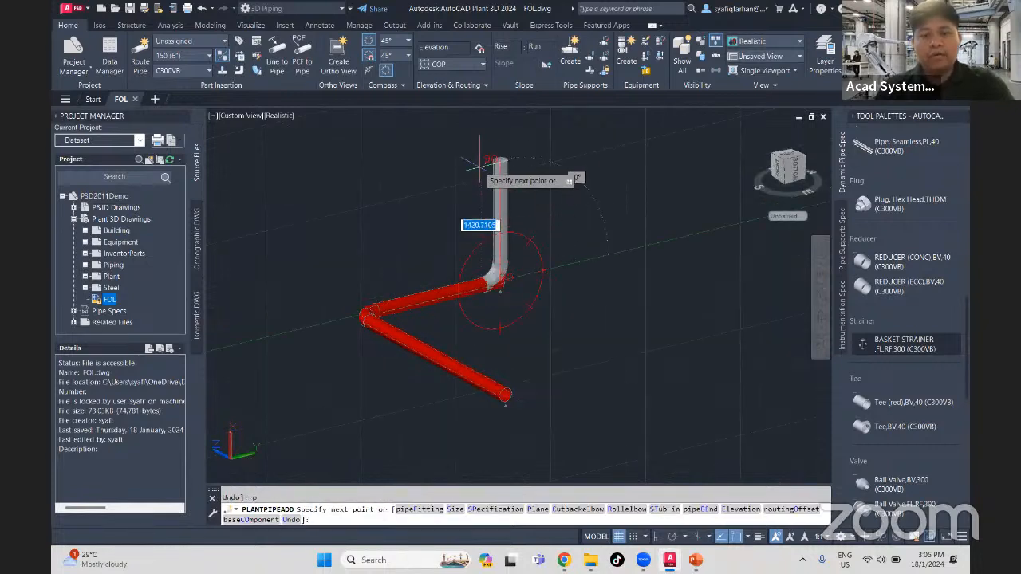
left_click(481, 142)
key("Escape")
key("Escape")
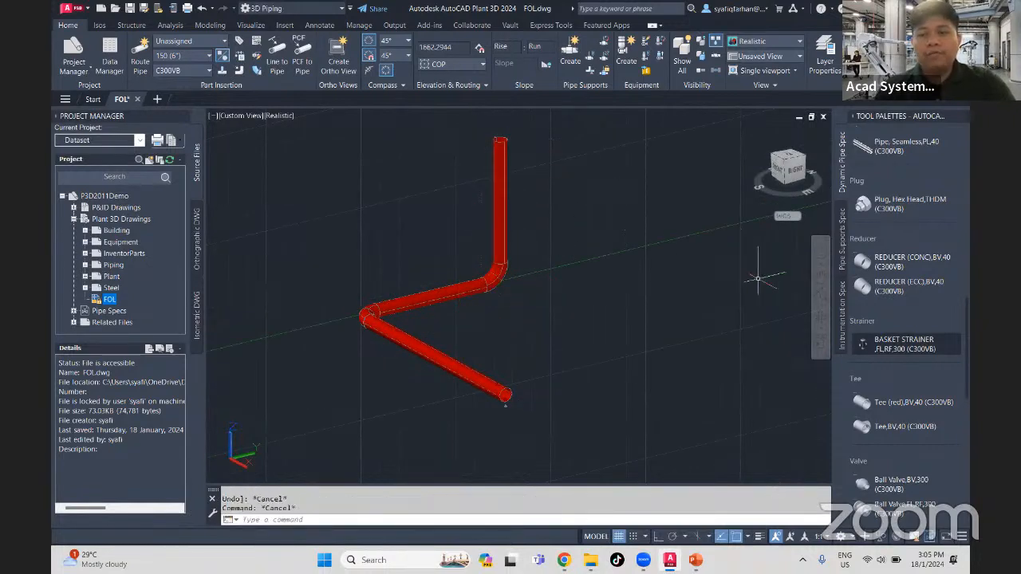
- Insert the BASKET STRAINER,FL,RF,300 (C300VB) inline in the first horizontal pipe run, with its body standing upright
left_click(883, 347)
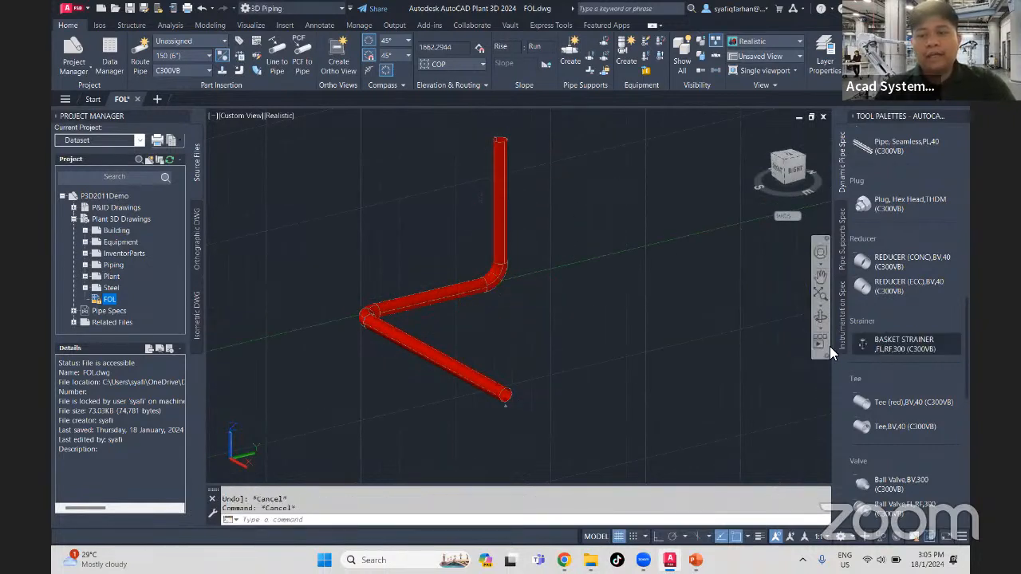
left_click(466, 370)
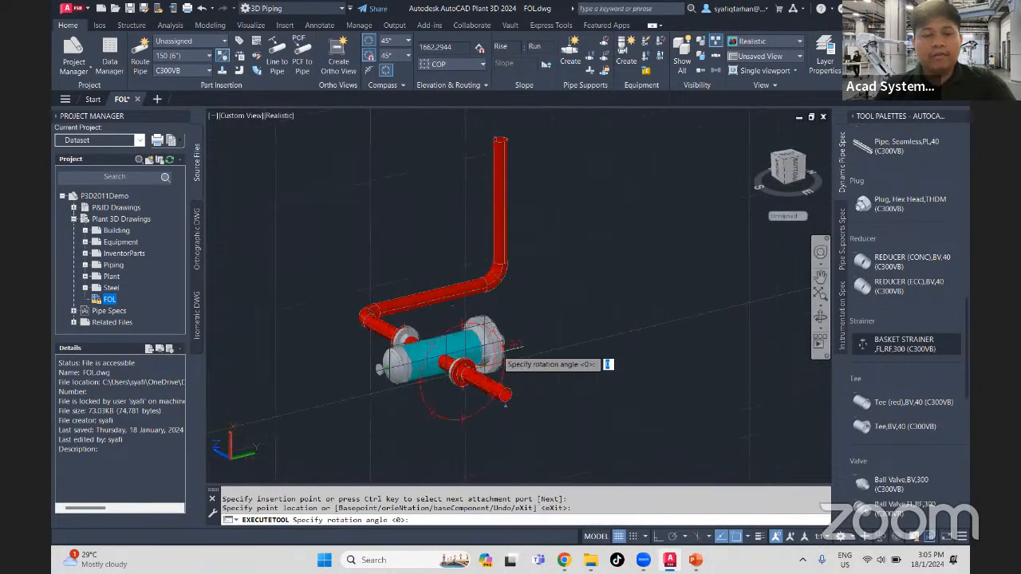
left_click(433, 236)
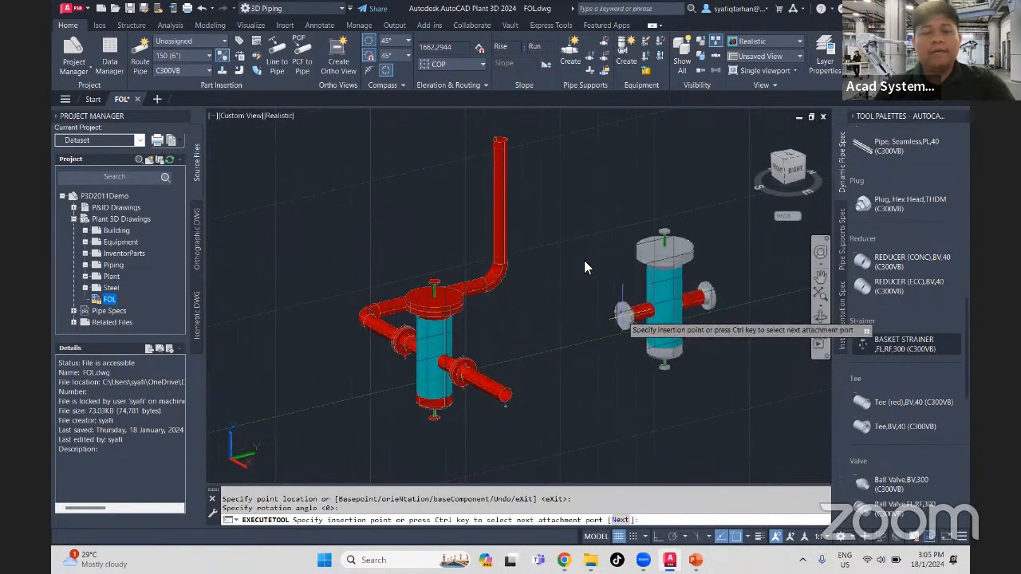
key("Escape")
key("Escape")
key("Escape")
- Route a 25 (1") pipe from the strainer's top nozzle, rising vertically and turning horizontally through an elbow
middle_click_drag(579, 373, 650, 378, "shift")
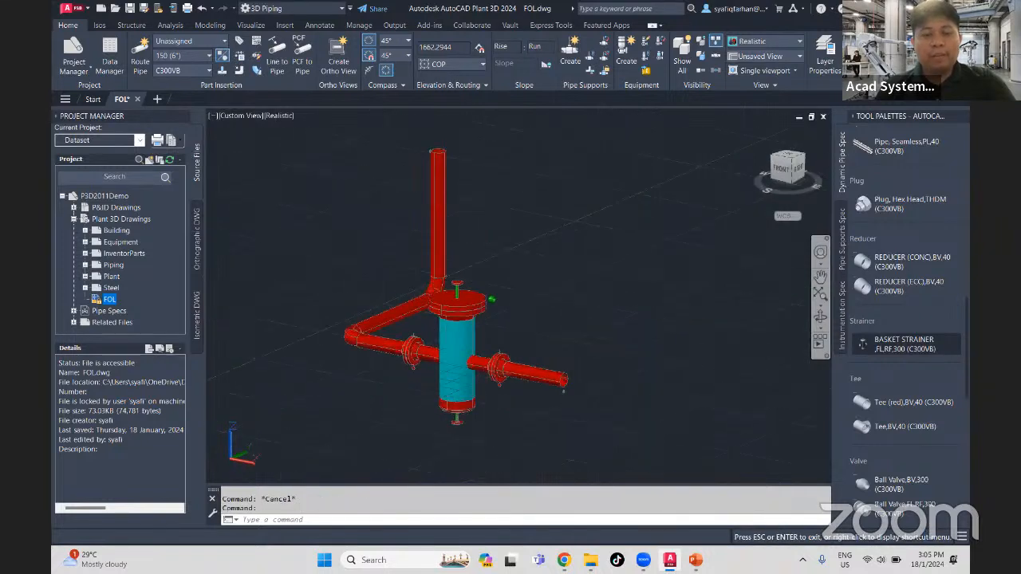
scroll(562, 374, "up", 3)
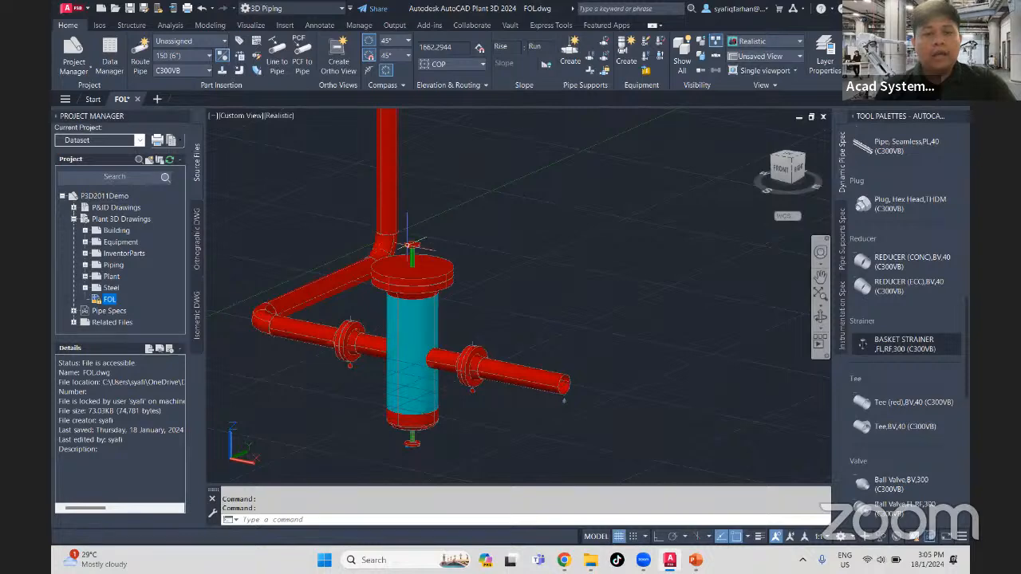
scroll(416, 231, "up", 2)
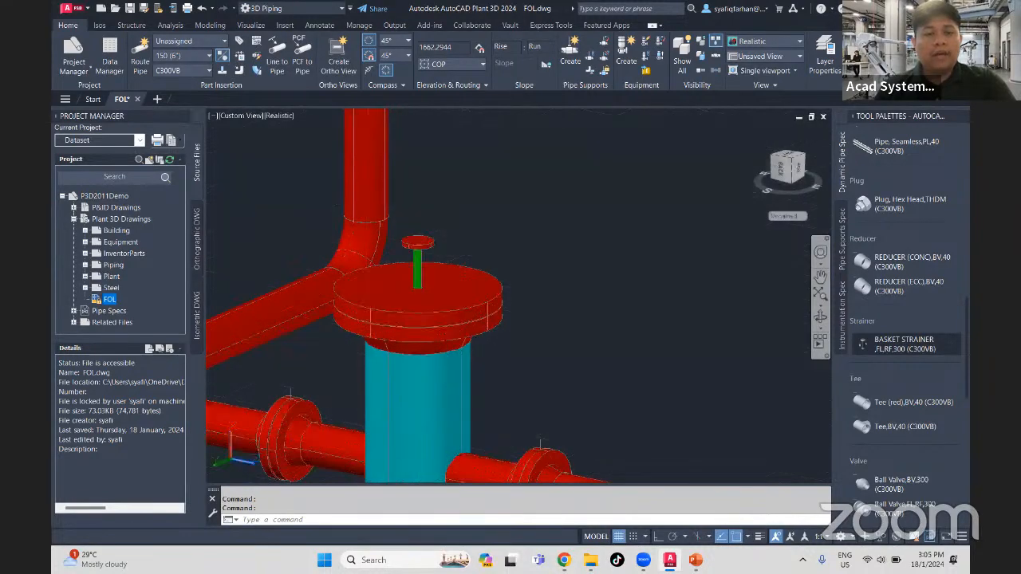
left_click(416, 237)
left_click(524, 161)
key("Escape")
key("Escape")
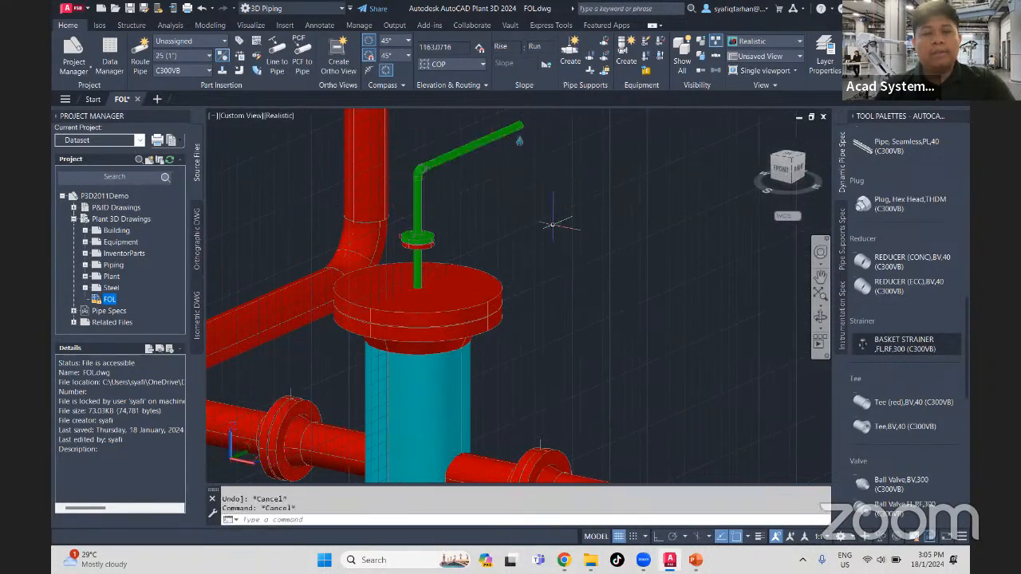
- Extend the vertical 150 (6") pipe run further upward from its open top end
scroll(556, 225, "down", 5)
middle_click_drag(545, 292, 522, 316)
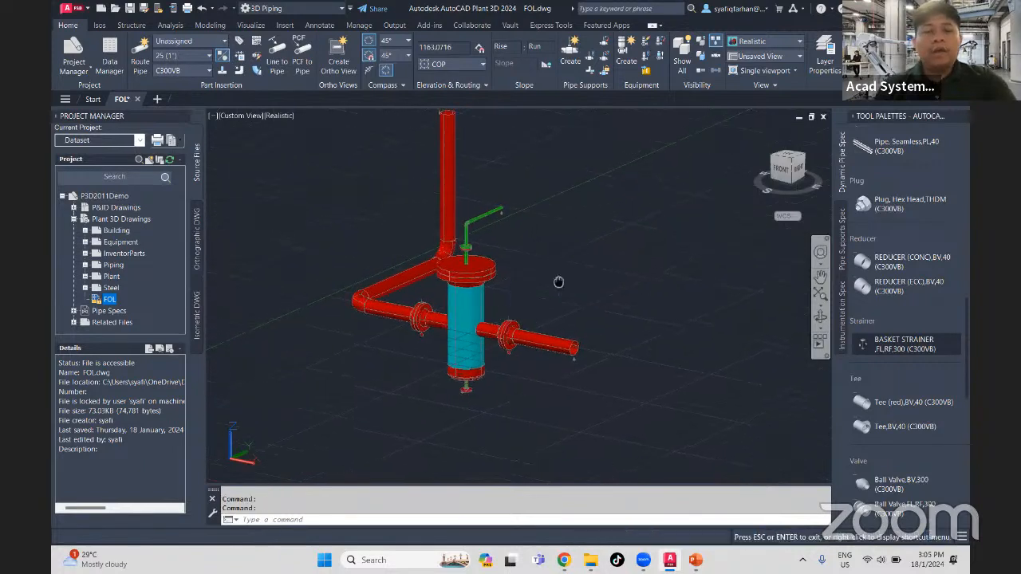
middle_click_drag(556, 282, 542, 300)
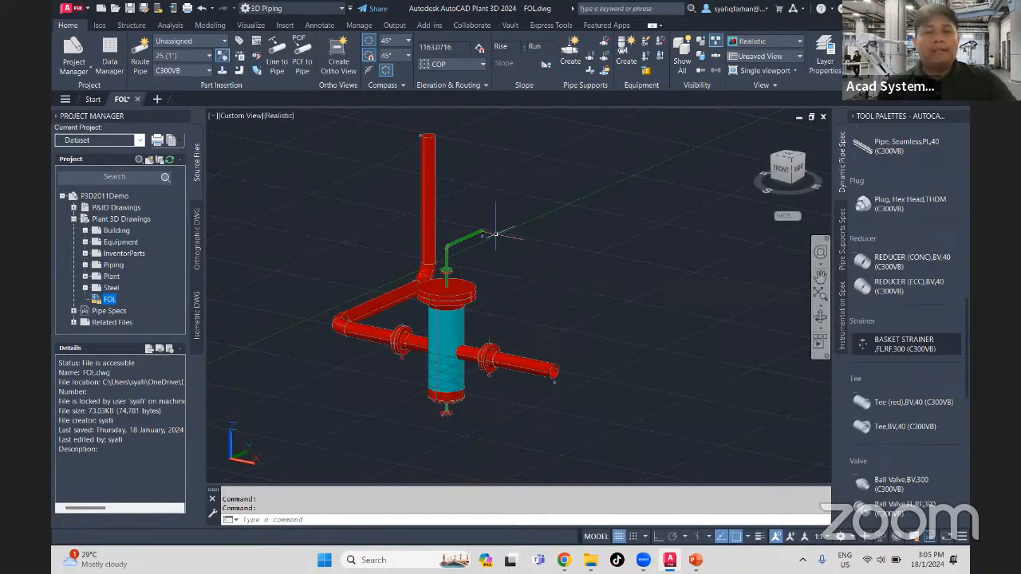
middle_click_drag(488, 236, 480, 291)
left_click(422, 180)
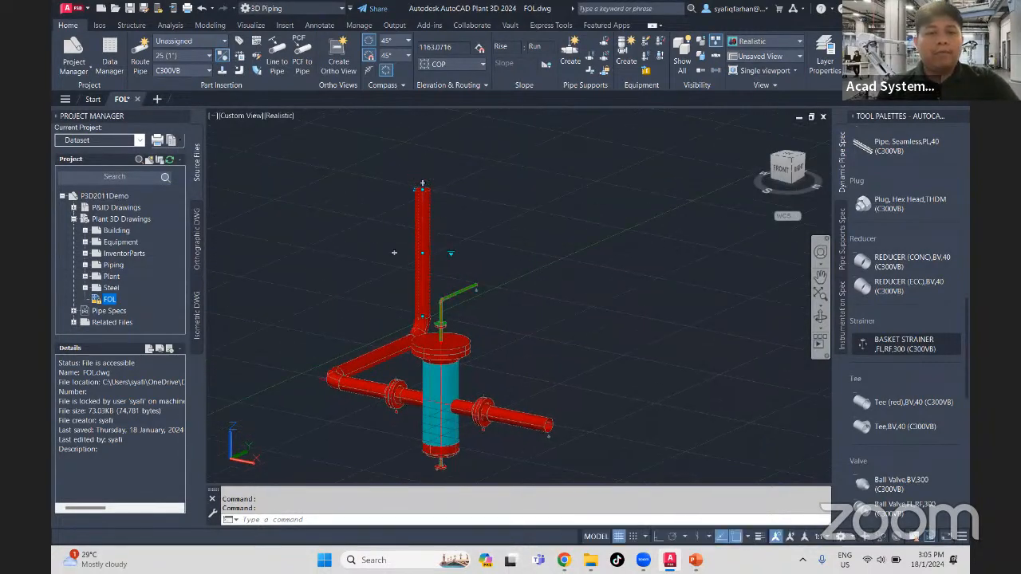
left_click(422, 183)
left_click(423, 124)
key("Escape")
key("Escape")
key("Escape")
- Insert a flanged Gate Valve,FL,RF,300 (C300VB) into the vertical pipe run, with its handwheel turned horizontally away from the pipe
scroll(822, 373, "down", 6)
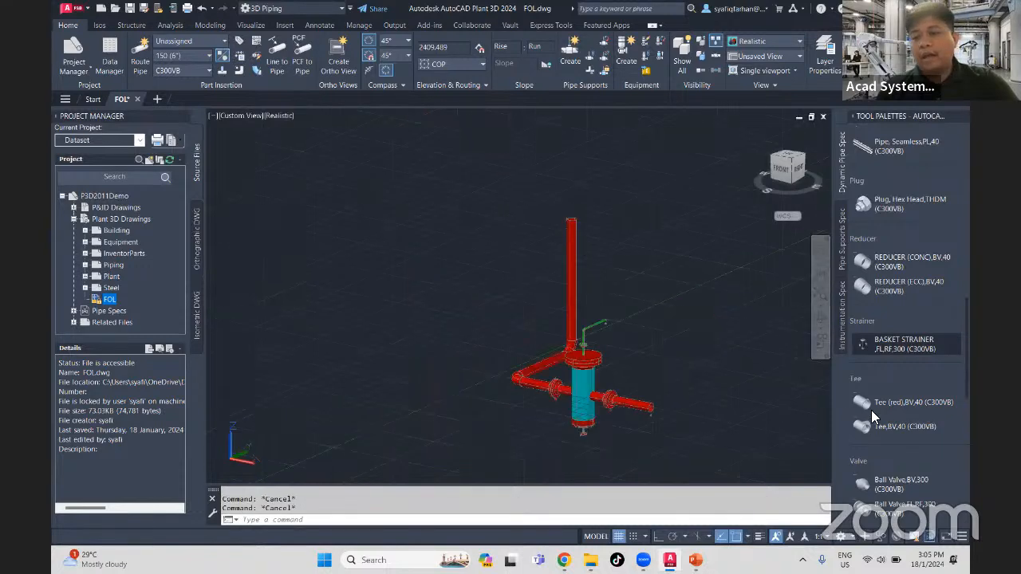
scroll(820, 411, "up", 5)
middle_click_drag(751, 356, 743, 369)
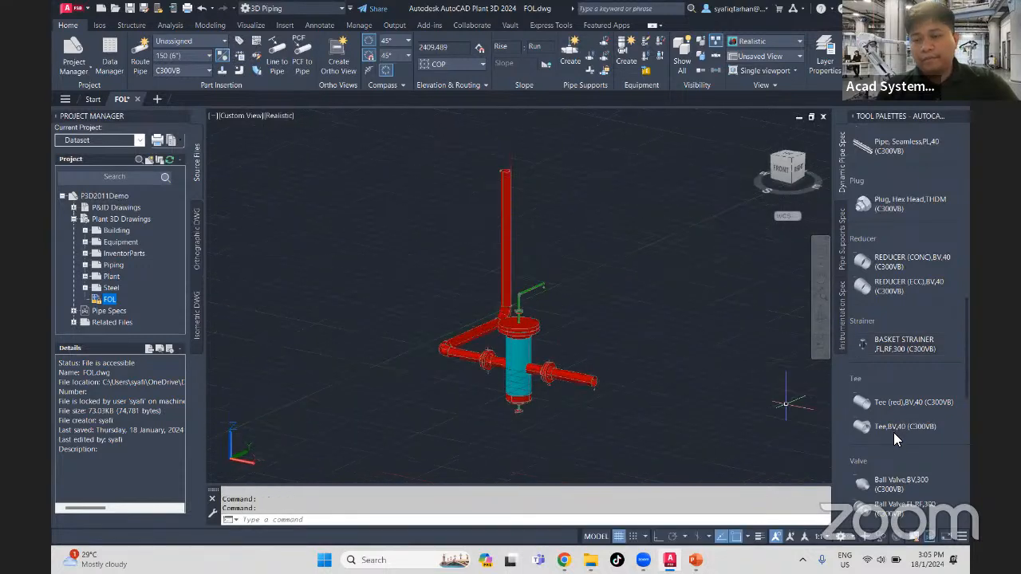
scroll(893, 432, "down", 5)
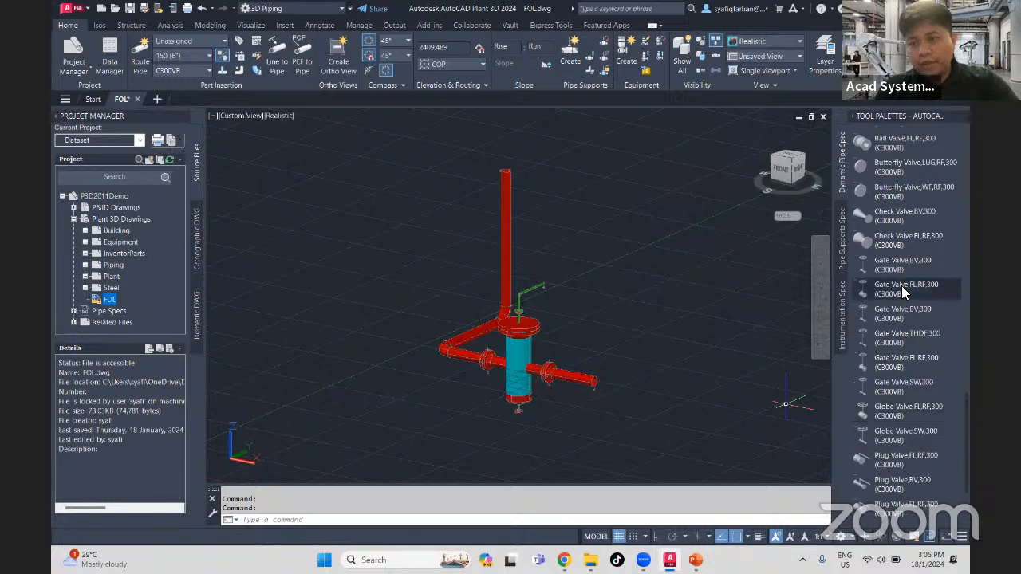
left_click(906, 289)
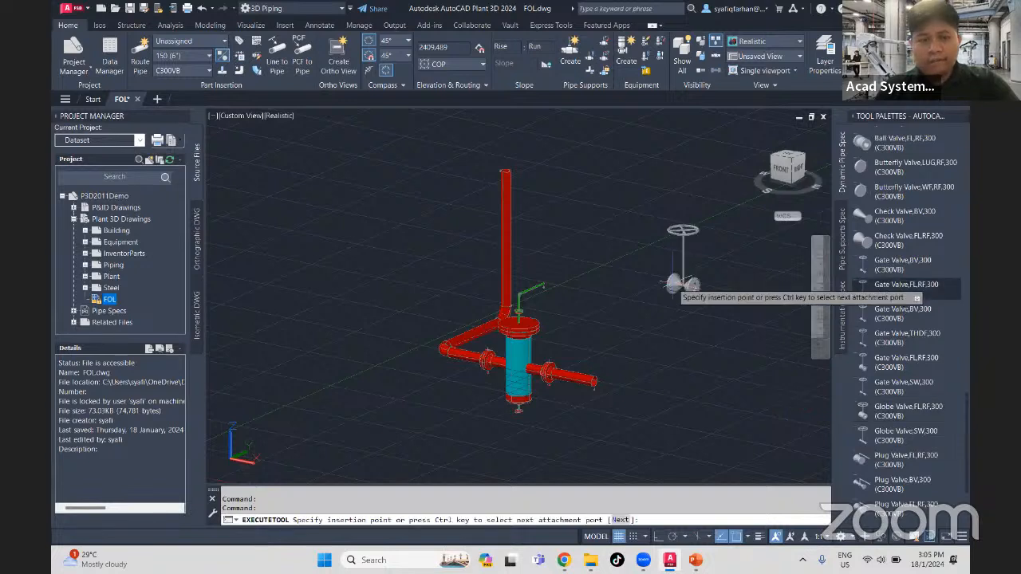
scroll(668, 285, "up", 3)
left_click(435, 228)
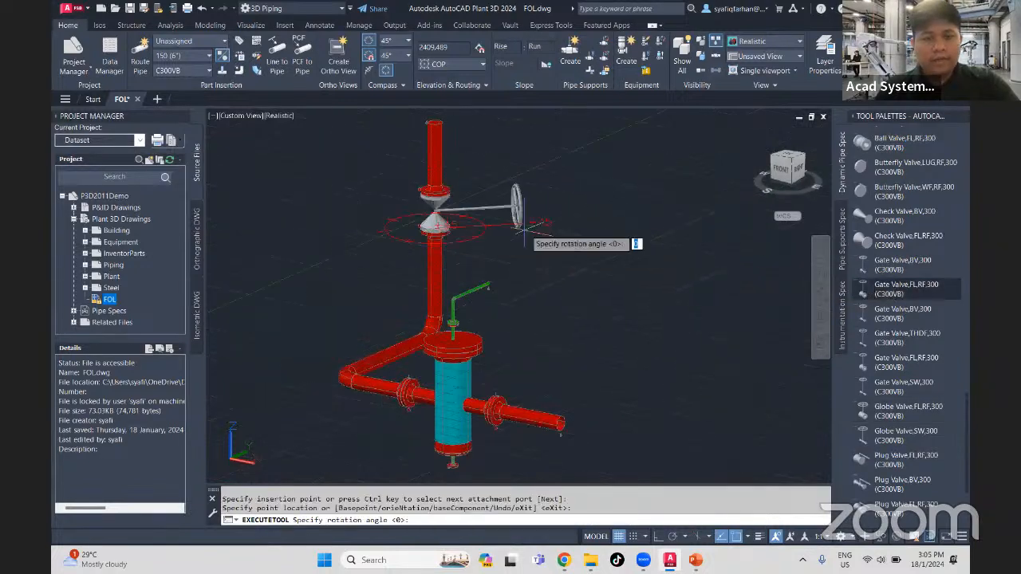
left_click(537, 171)
scroll(498, 221, "up", 2)
key("Escape")
key("Escape")
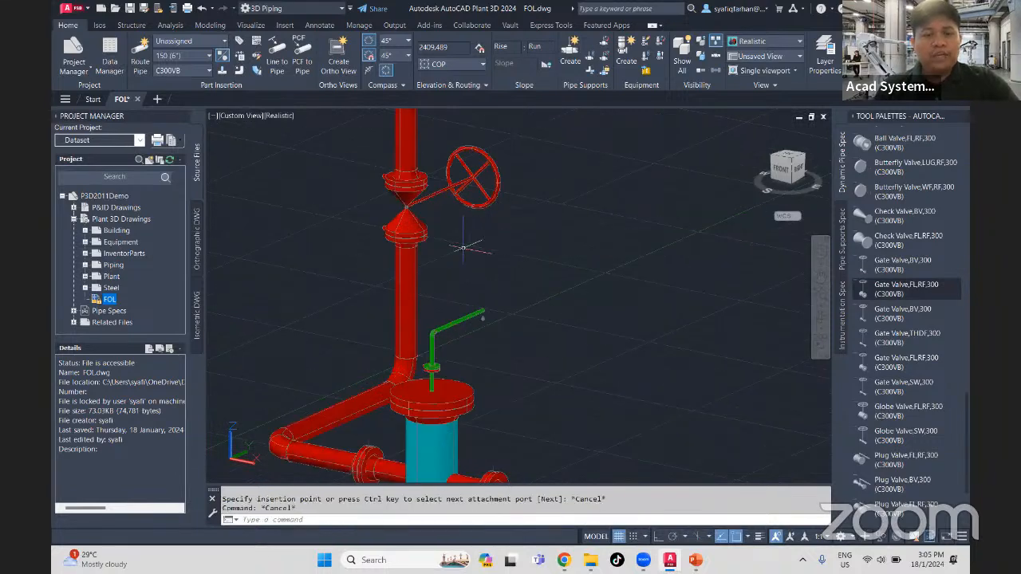
- Open the gate valve's properties and examine its part data, weight, valve operator and dimensions
left_click(407, 188)
right_click(406, 188)
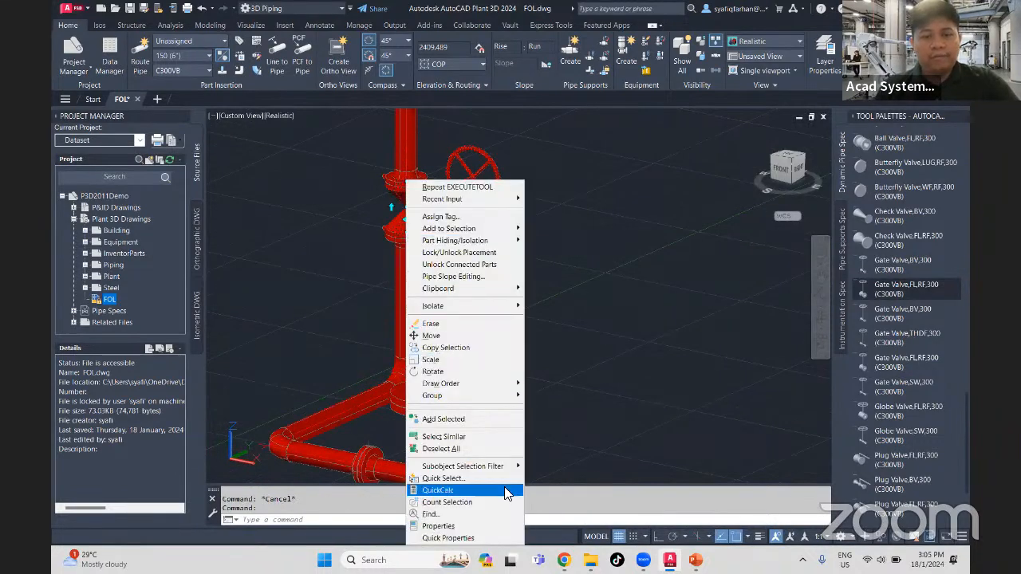
left_click(471, 526)
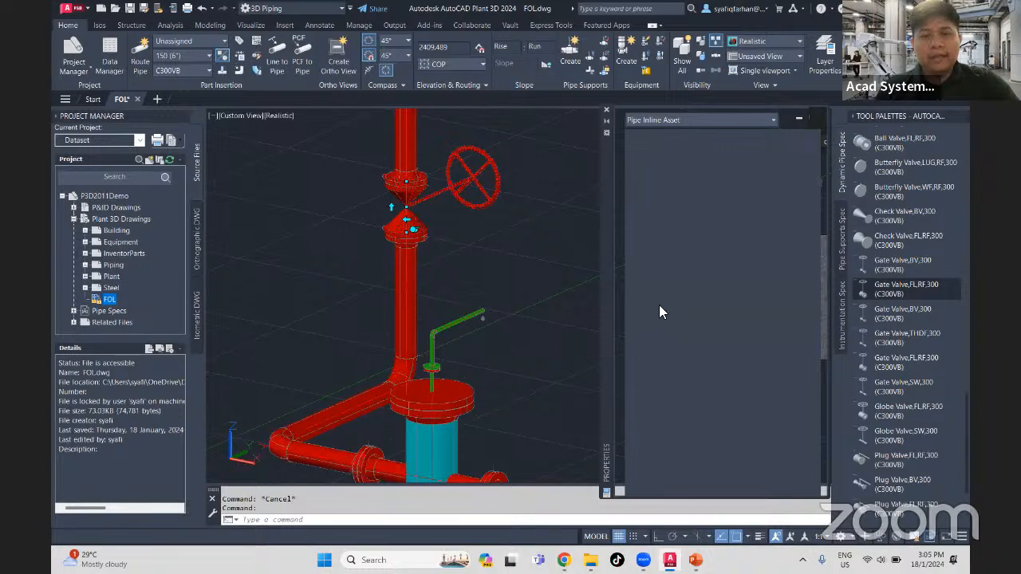
scroll(627, 319, "down", 10)
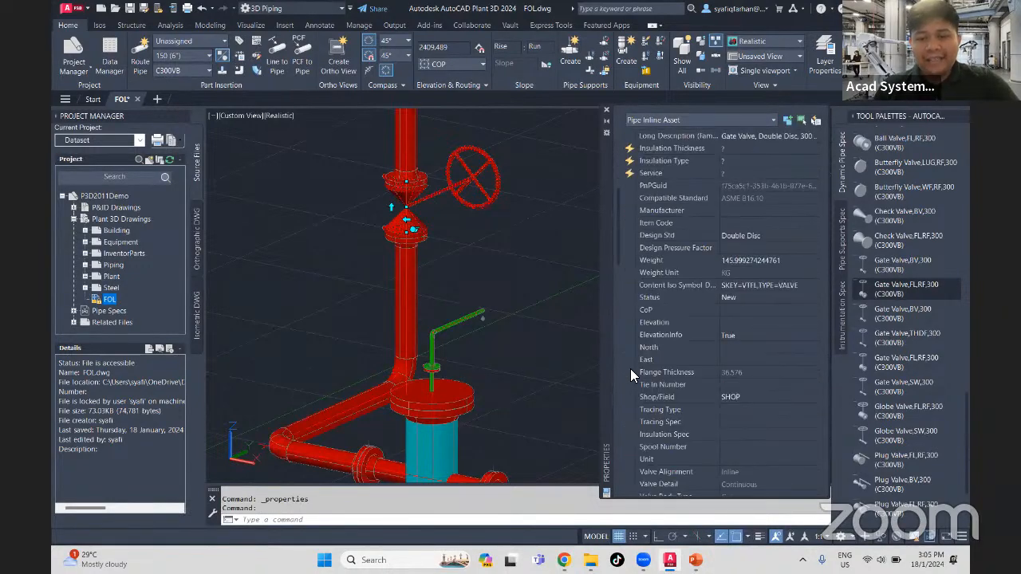
scroll(654, 396, "down", 10)
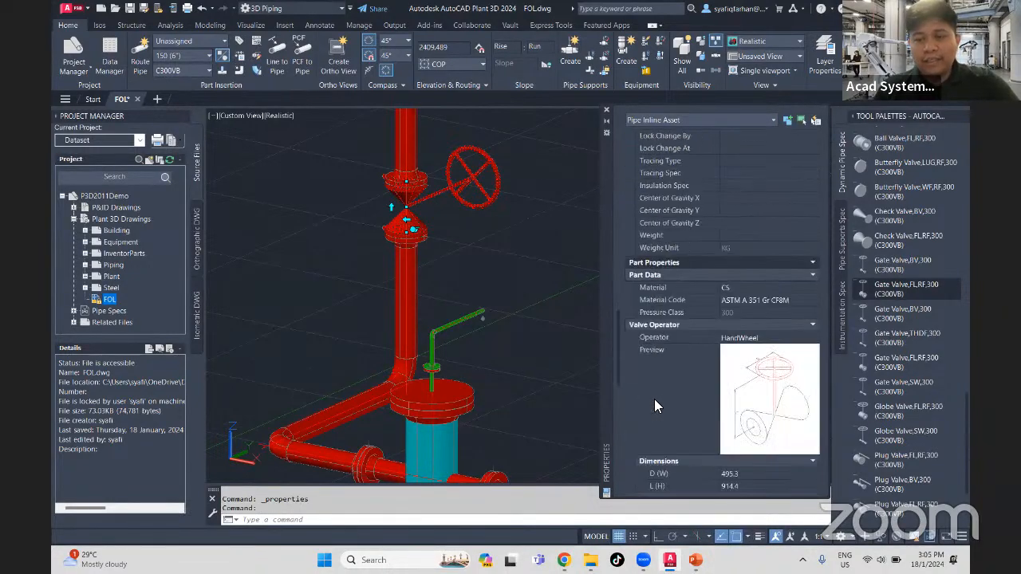
scroll(652, 399, "up", 5)
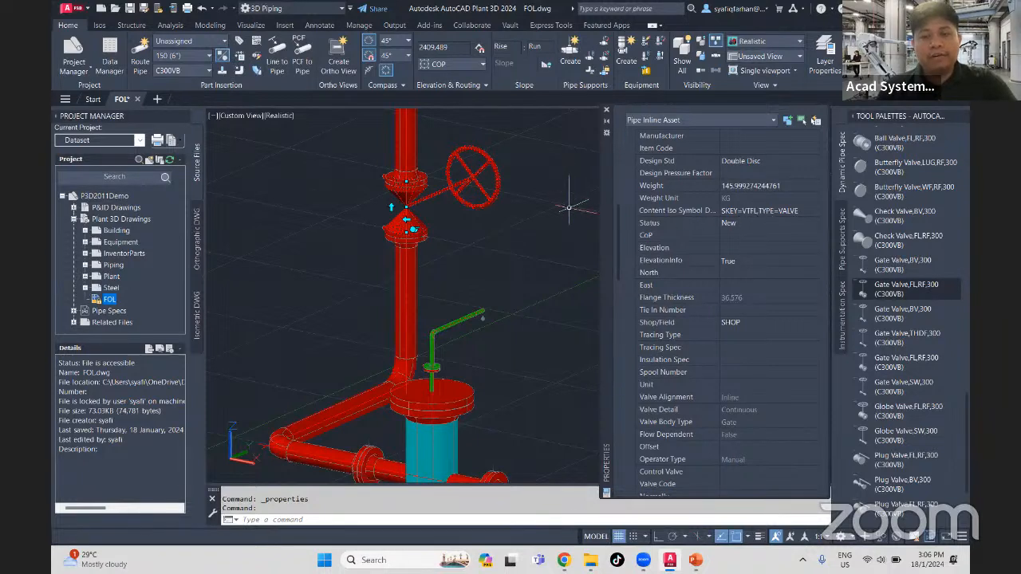
- Close the gate valve's properties and clear its selection
left_click(606, 110)
scroll(543, 247, "down", 3)
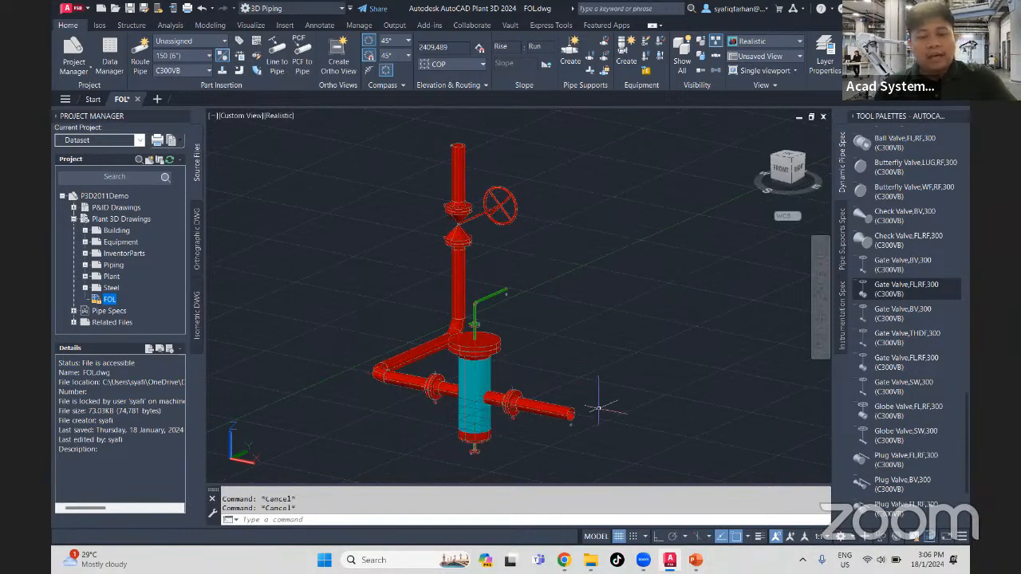
key("Escape")
key("Escape")
left_click(614, 467)
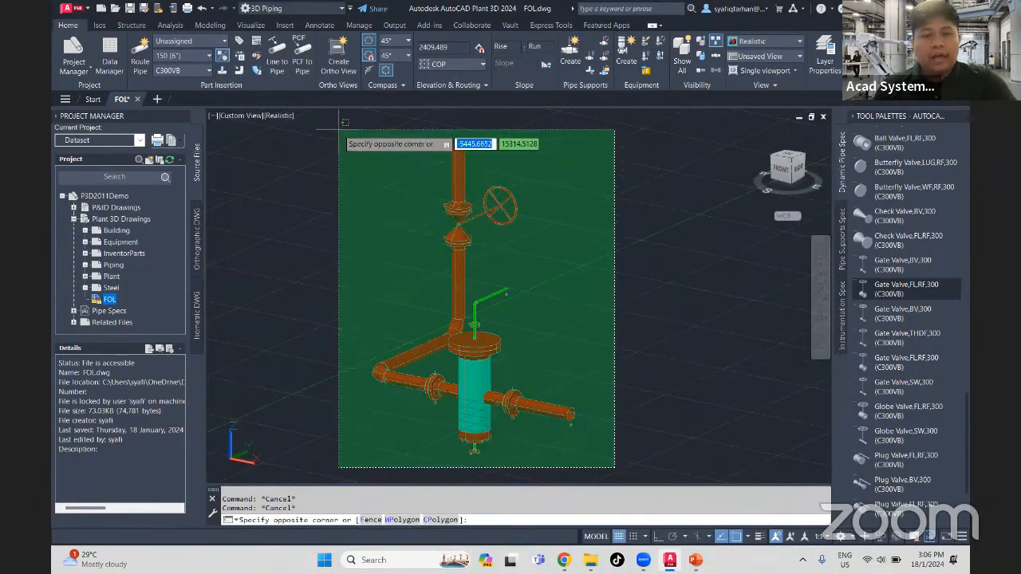
left_click(311, 110)
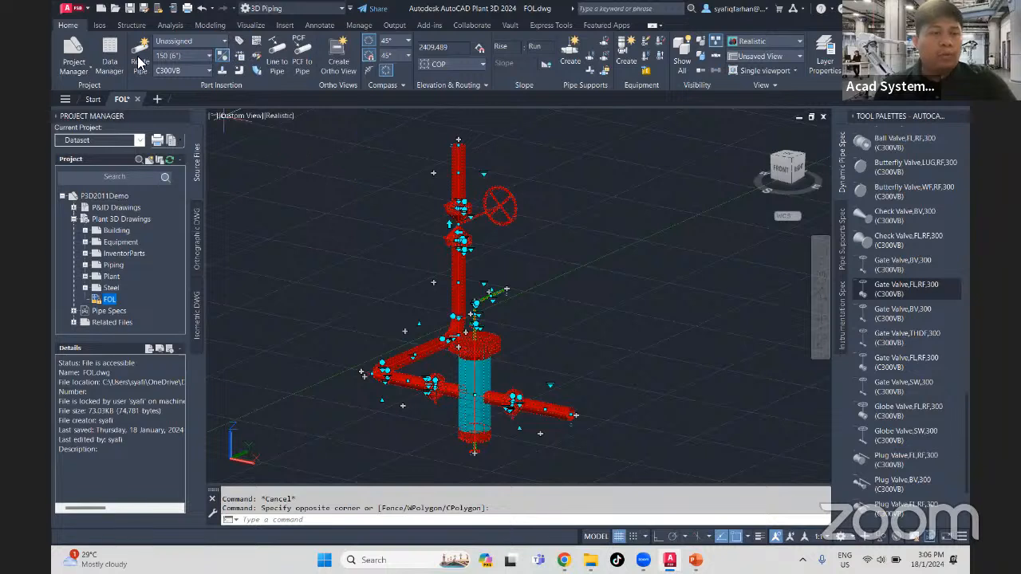
left_click(101, 28)
key("Escape")
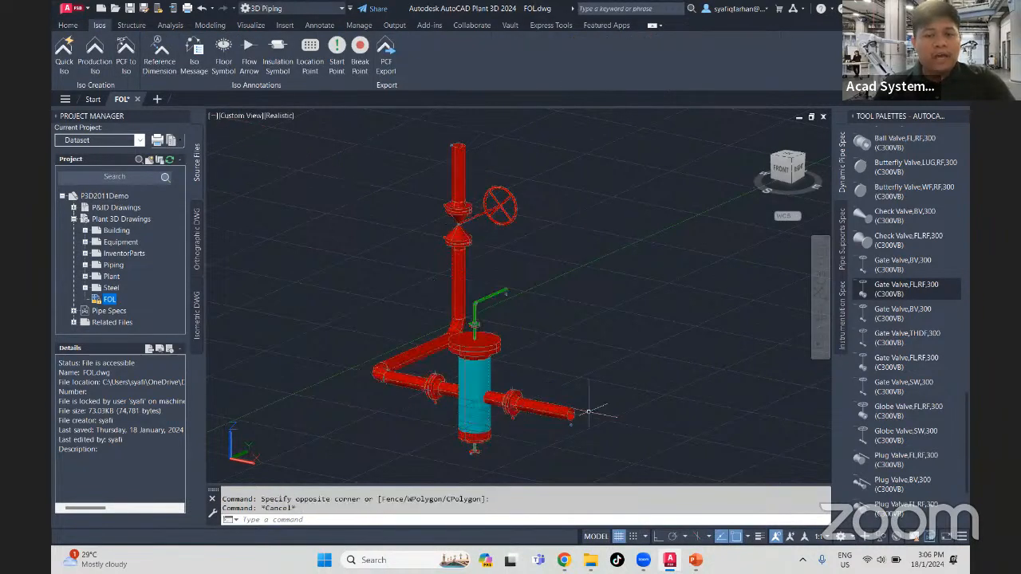
left_click(550, 423)
key("Escape")
- Create a Quick Iso of the whole pipe assembly with the Final_A2 iso style, and clear the selection
left_click(603, 458)
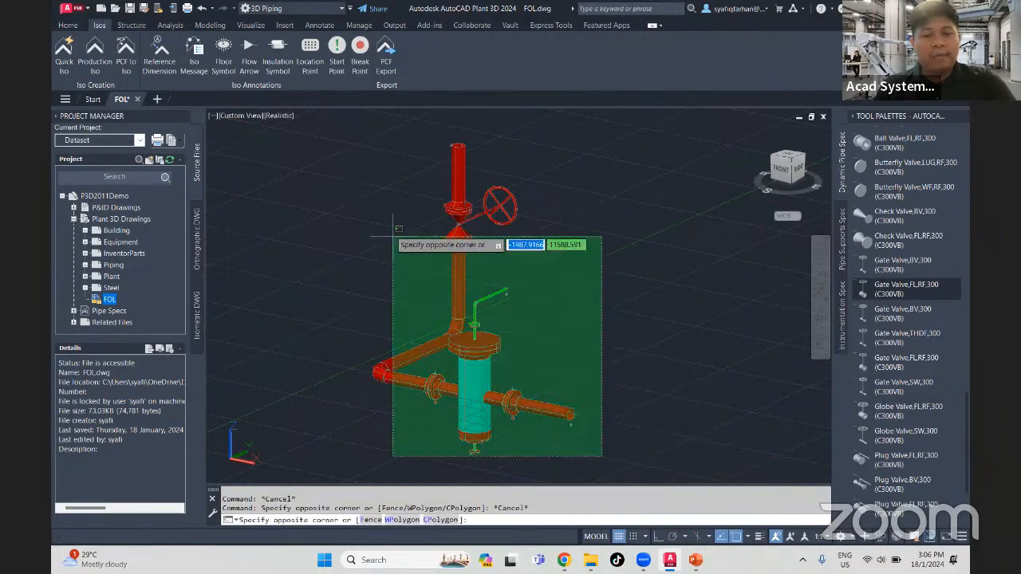
left_click(331, 113)
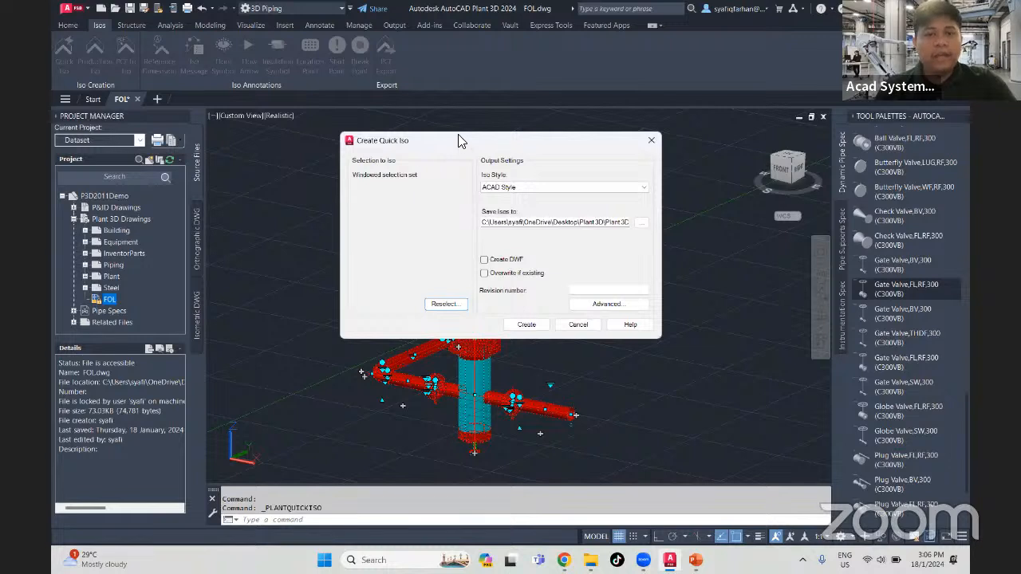
left_click_drag(425, 142, 231, 127)
left_click(348, 169)
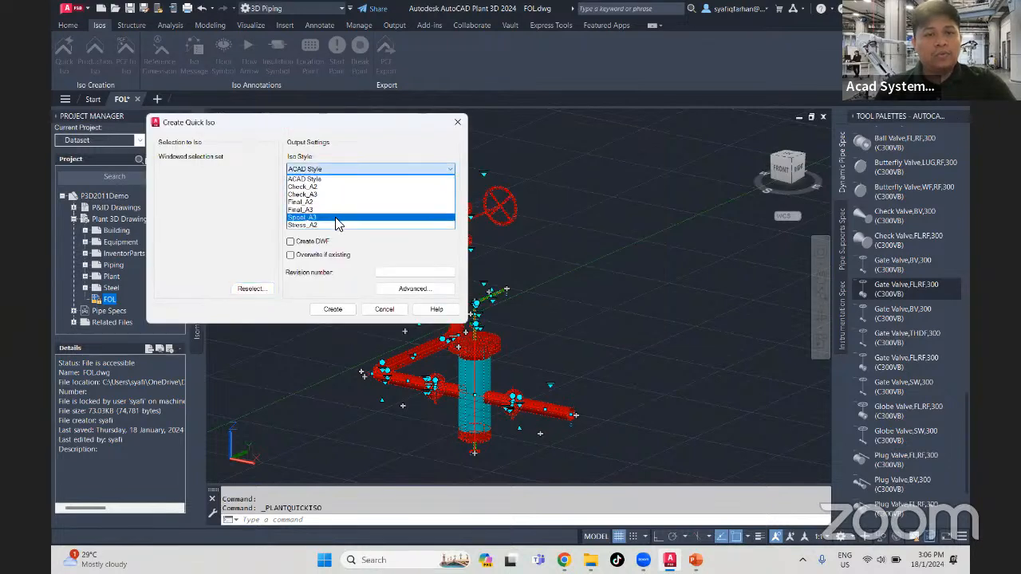
left_click(338, 202)
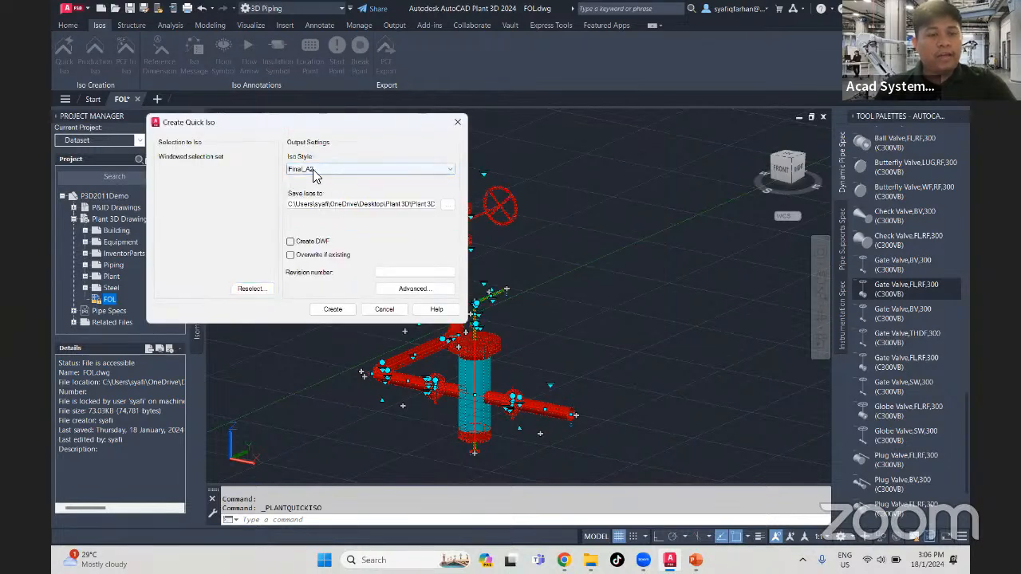
left_click(334, 310)
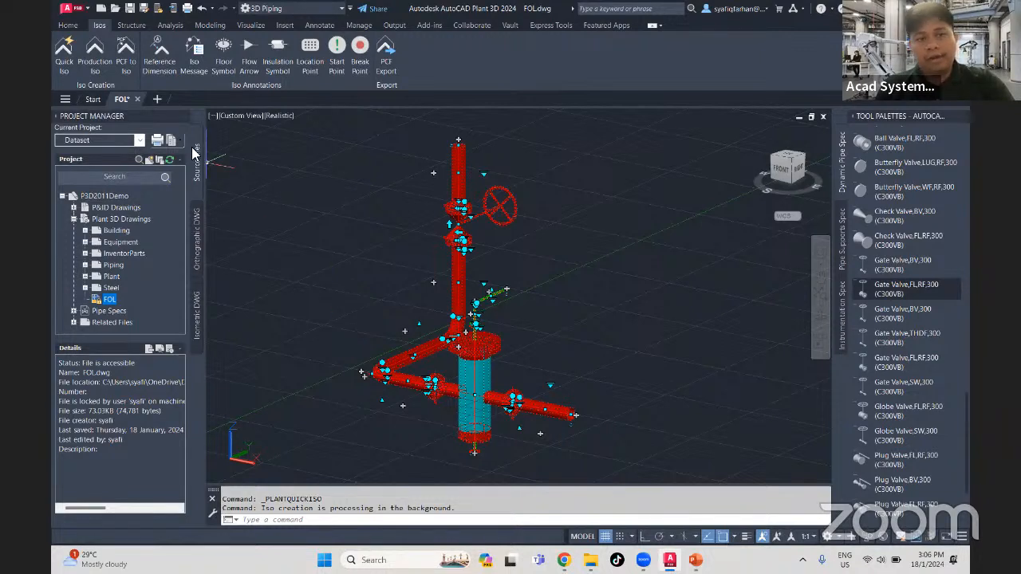
left_click(390, 299)
key("Escape")
key("Escape")
key("Escape")
middle_click_drag(373, 285, 350, 274)
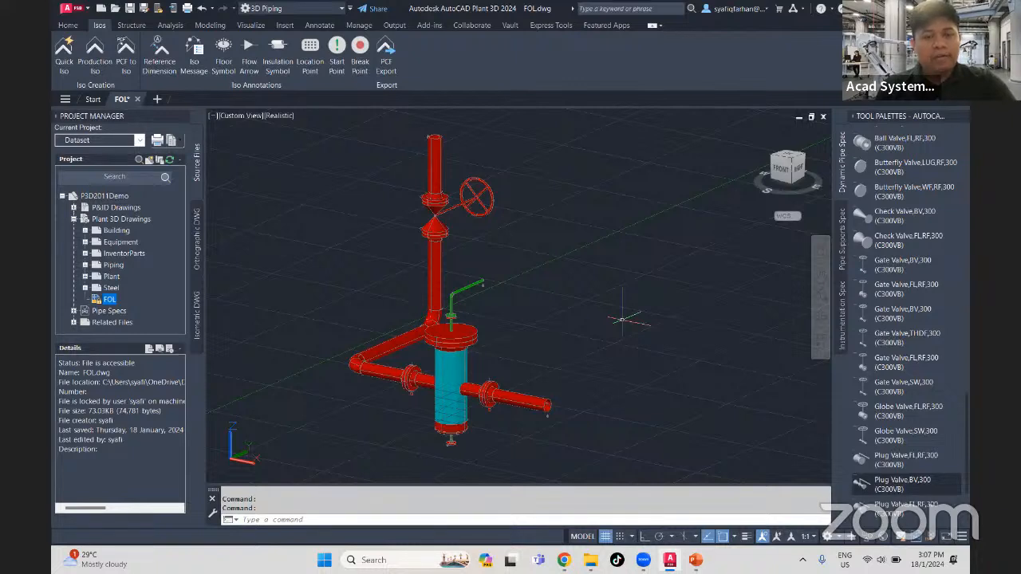
middle_click_drag(624, 322, 631, 329)
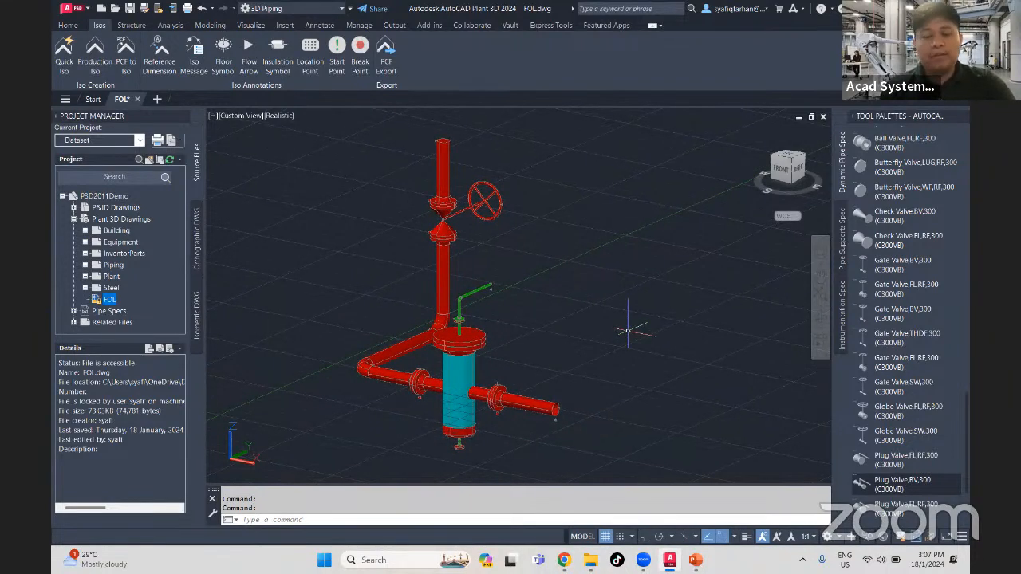
middle_click_drag(591, 343, 520, 289)
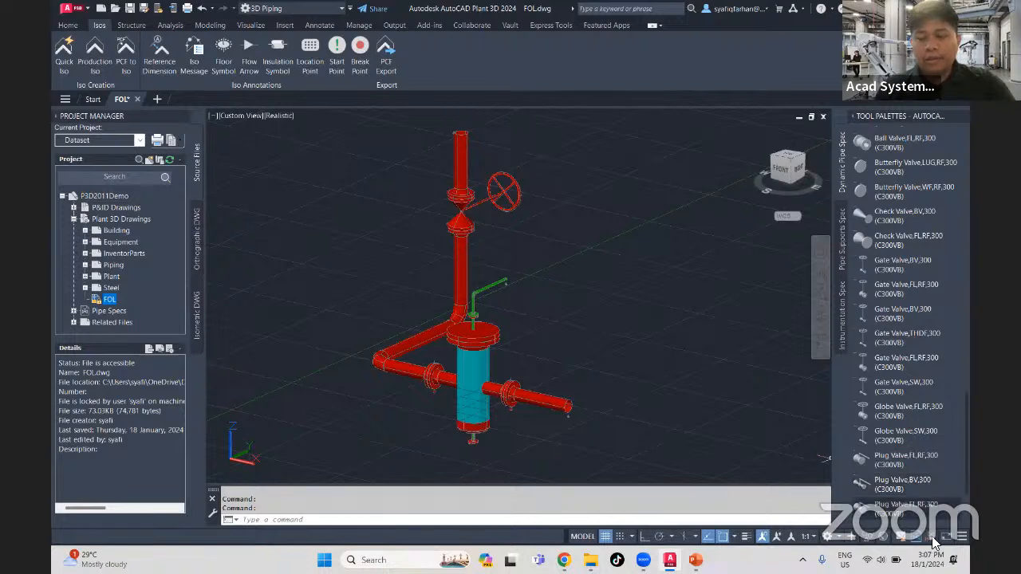
- Open the generated isometric drawing UserDefinedLine (8).dwg from the isometric creation results
mouse_move(933, 542)
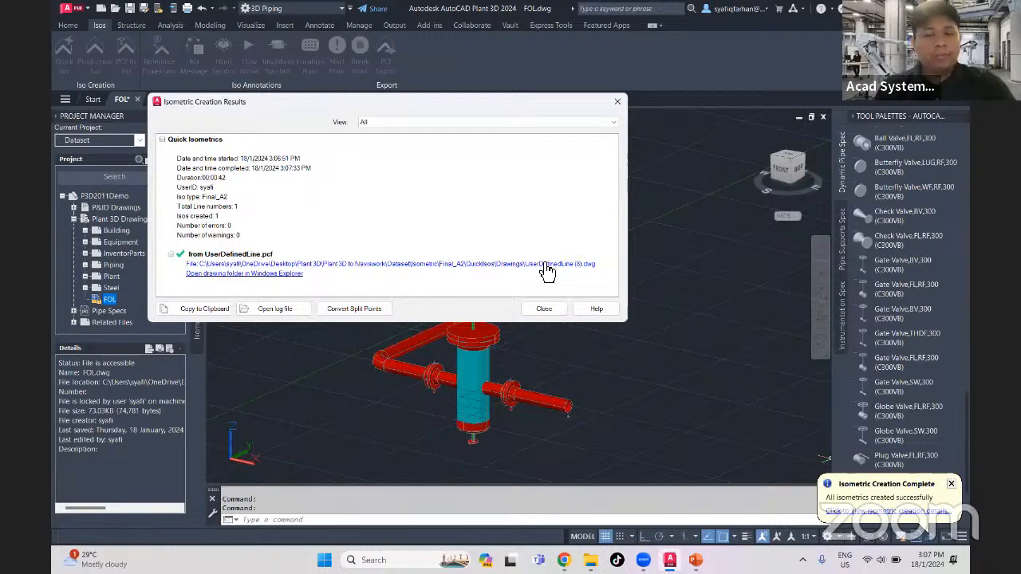
left_click(543, 264)
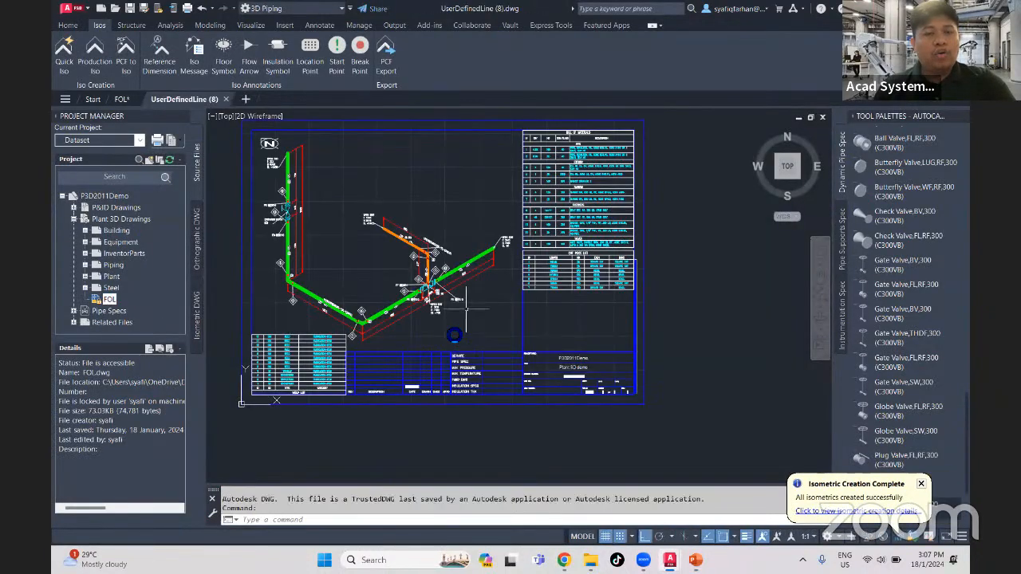
middle_click_drag(451, 296, 519, 338)
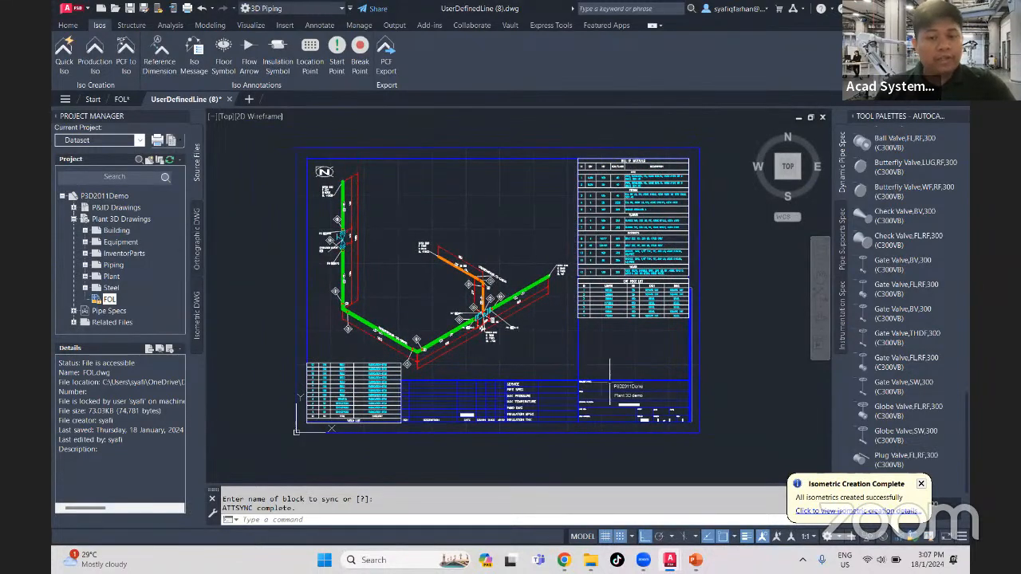
- Examine the isometric's bill of materials, covering pipes, fittings, flanges, fasteners and valves
scroll(577, 373, "up", 4)
middle_click_drag(513, 362, 475, 373)
middle_click_drag(521, 326, 496, 439)
middle_click_drag(537, 293, 508, 463)
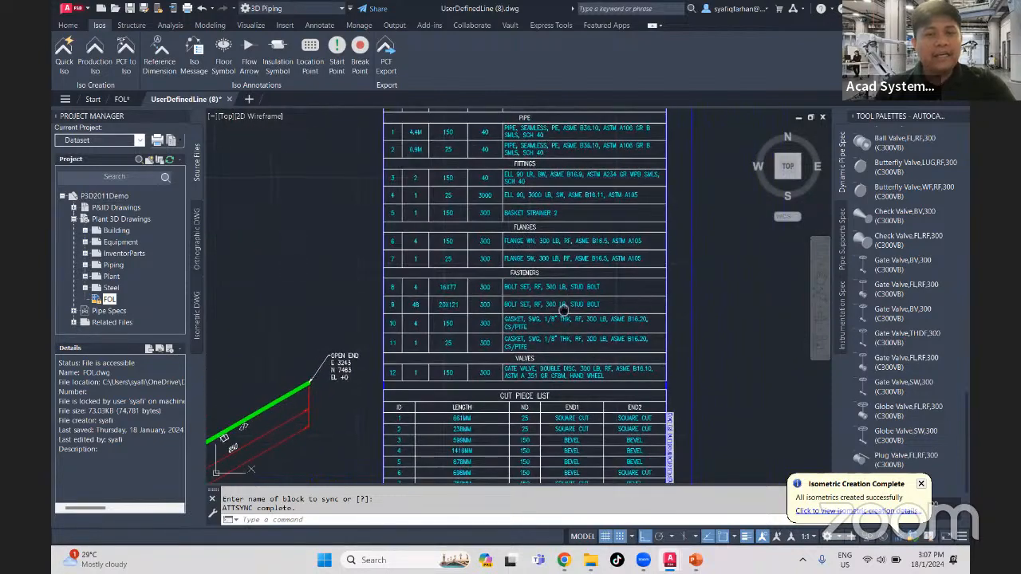
middle_click_drag(563, 308, 559, 363)
scroll(526, 193, "up", 2)
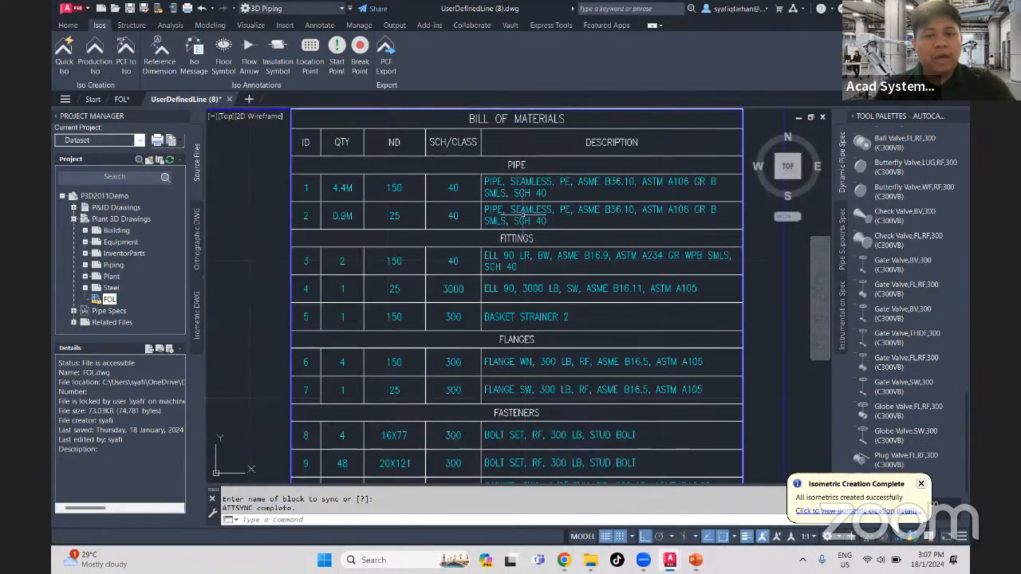
middle_click_drag(520, 165, 515, 140)
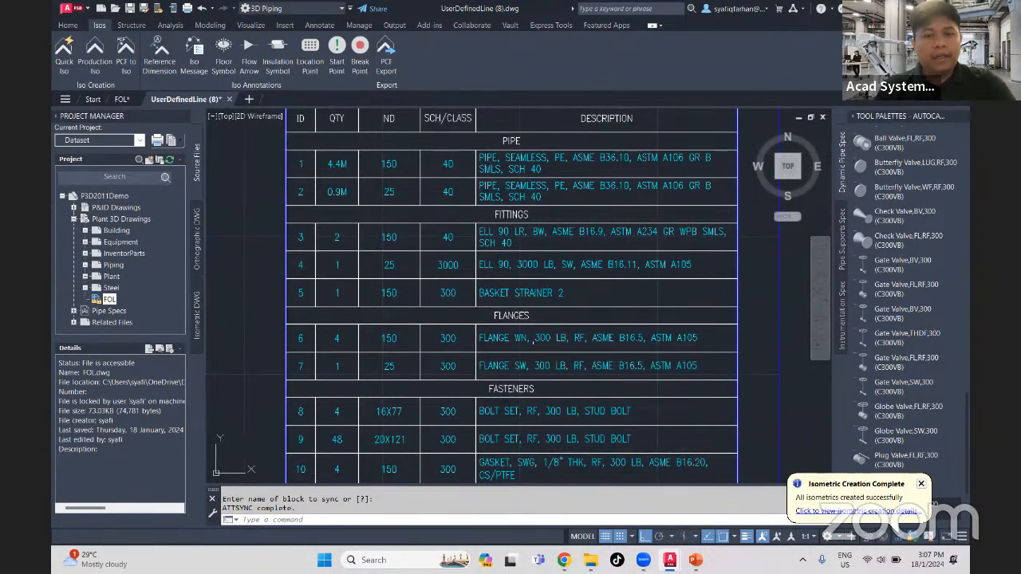
middle_click_drag(533, 338, 539, 295)
mouse_move(535, 369)
middle_mouse_down()
mouse_move(542, 315)
mouse_move(518, 361)
middle_mouse_up()
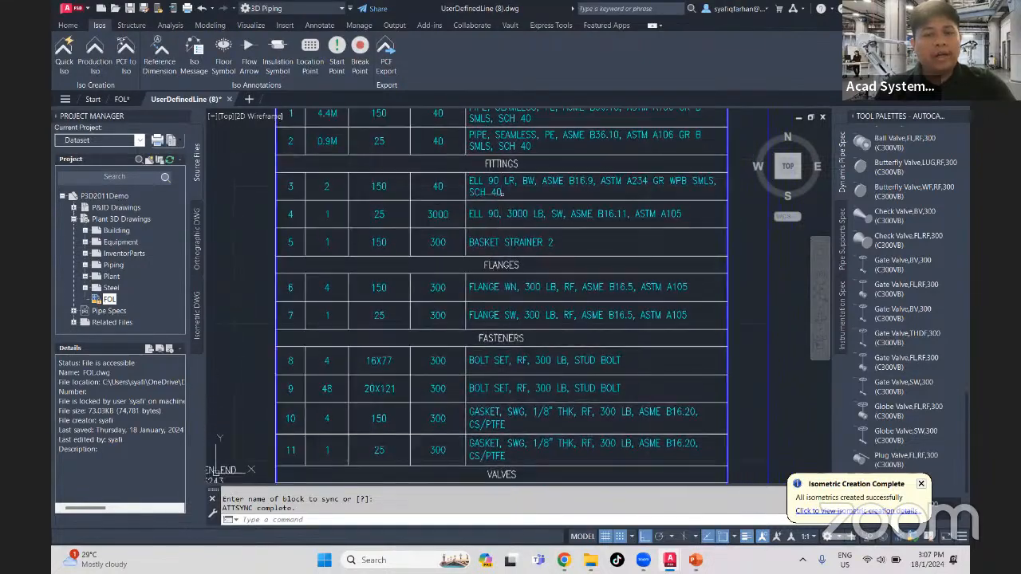
mouse_move(549, 303)
middle_mouse_down()
mouse_move(547, 227)
mouse_move(543, 255)
middle_mouse_up()
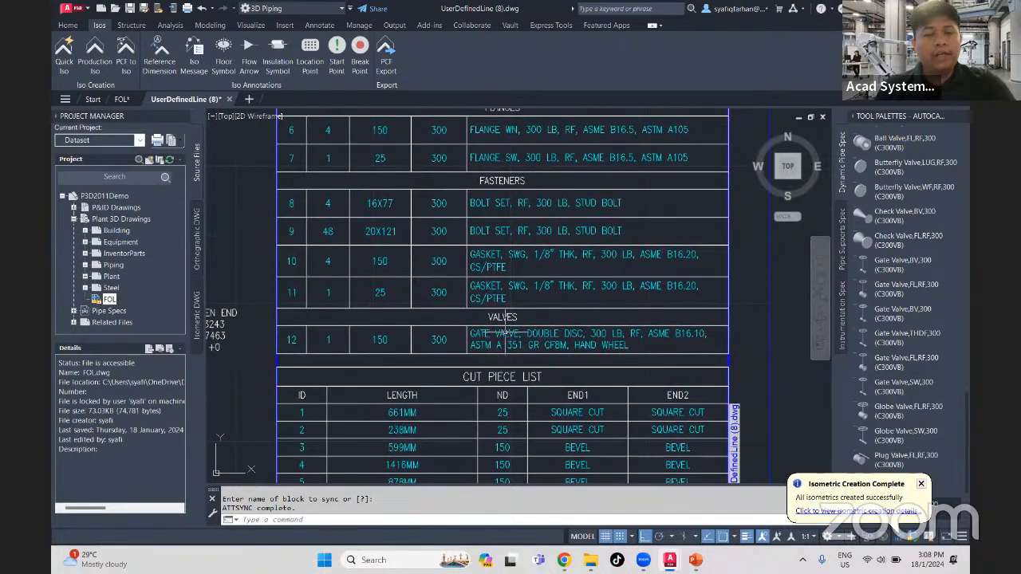
- Examine the isometric's weld list and the overall drawing sheet
mouse_move(505, 331)
middle_mouse_down()
mouse_move(534, 333)
mouse_move(579, 264)
middle_mouse_up()
scroll(527, 328, "down", 3)
mouse_move(392, 369)
middle_mouse_down()
mouse_move(420, 353)
mouse_move(500, 373)
mouse_move(548, 413)
mouse_move(491, 336)
middle_mouse_up()
scroll(411, 407, "up", 4)
mouse_move(426, 397)
middle_mouse_down()
mouse_move(491, 343)
mouse_move(475, 401)
middle_mouse_up()
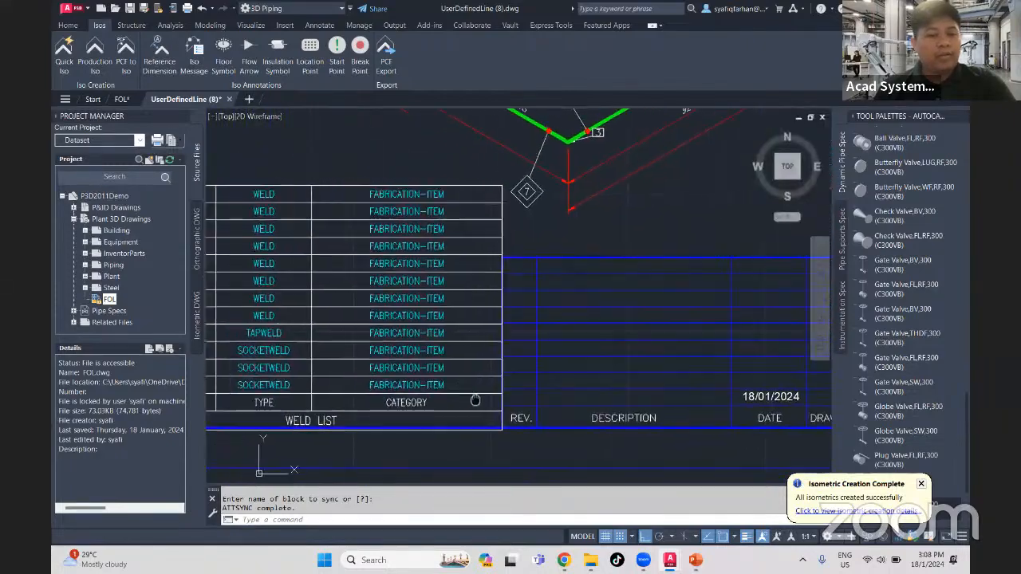
scroll(476, 400, "down", 2)
scroll(475, 401, "down", 4)
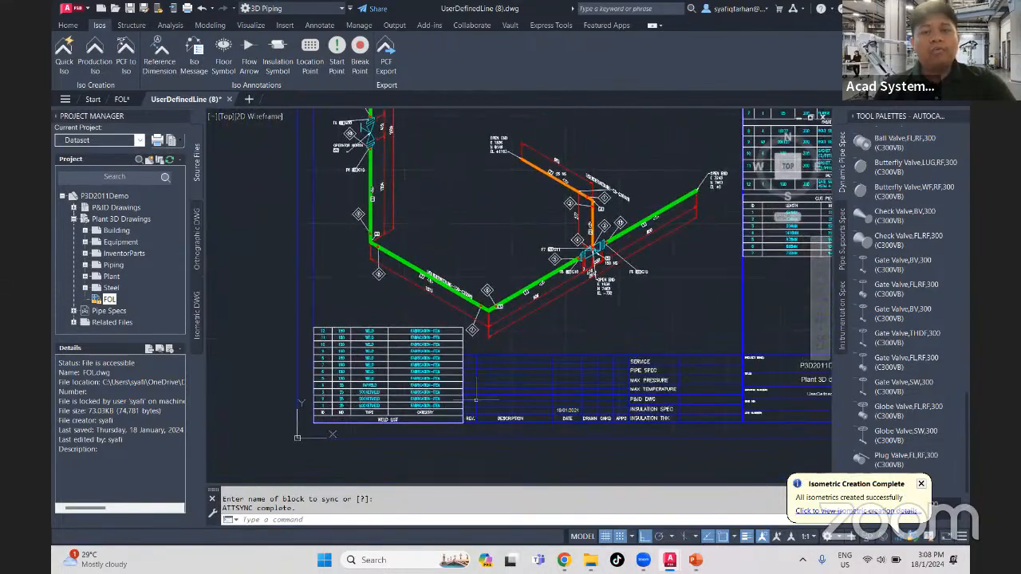
middle_click(475, 401)
middle_click(475, 400)
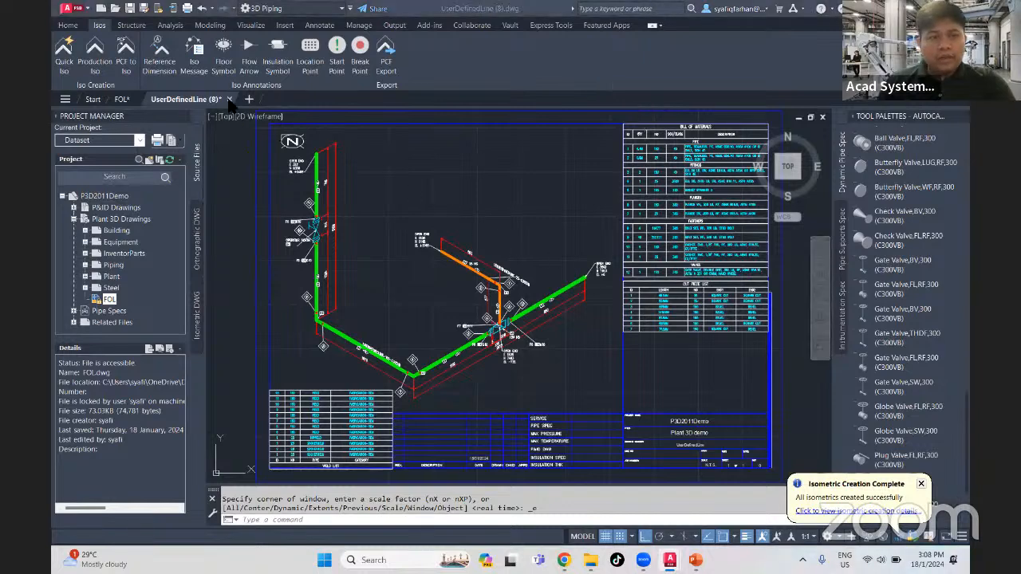
- Close the UserDefinedLine (8) isometric drawing and return to the FOL model
mouse_move(228, 99)
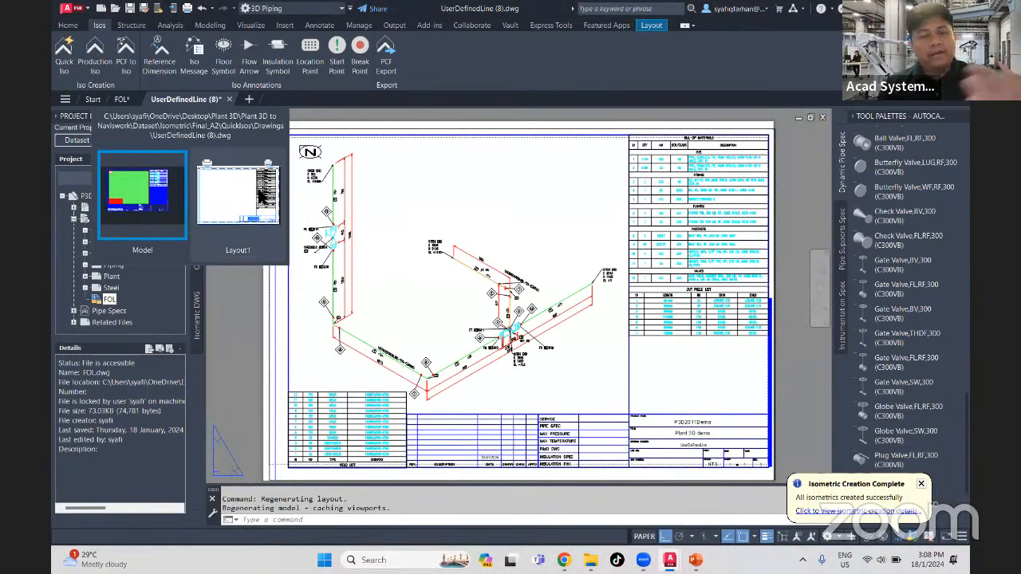
left_click(229, 99)
left_click(553, 308)
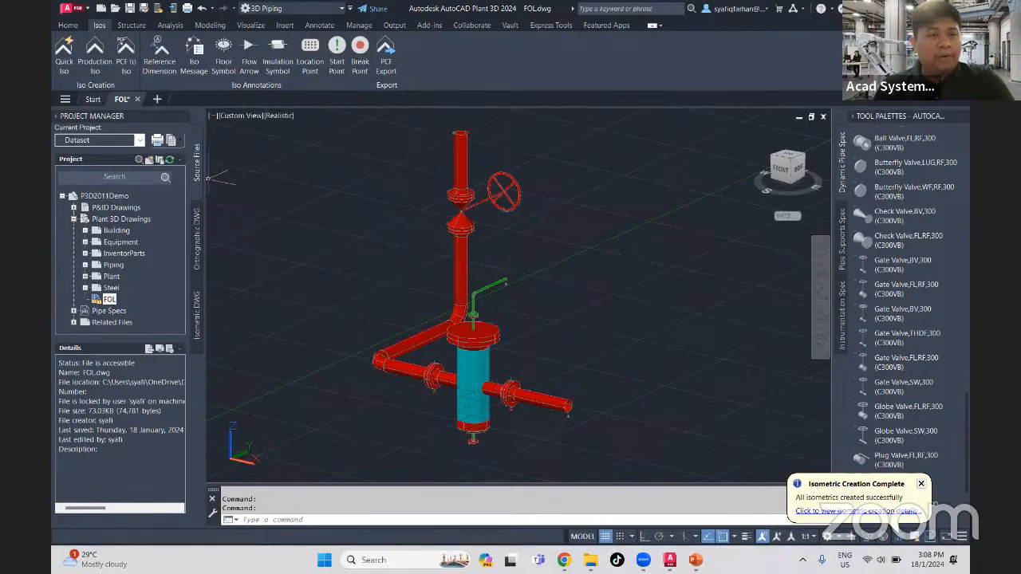
- Start another Quick Iso of the whole pipe assembly and open its advanced iso creation options
left_click(583, 464)
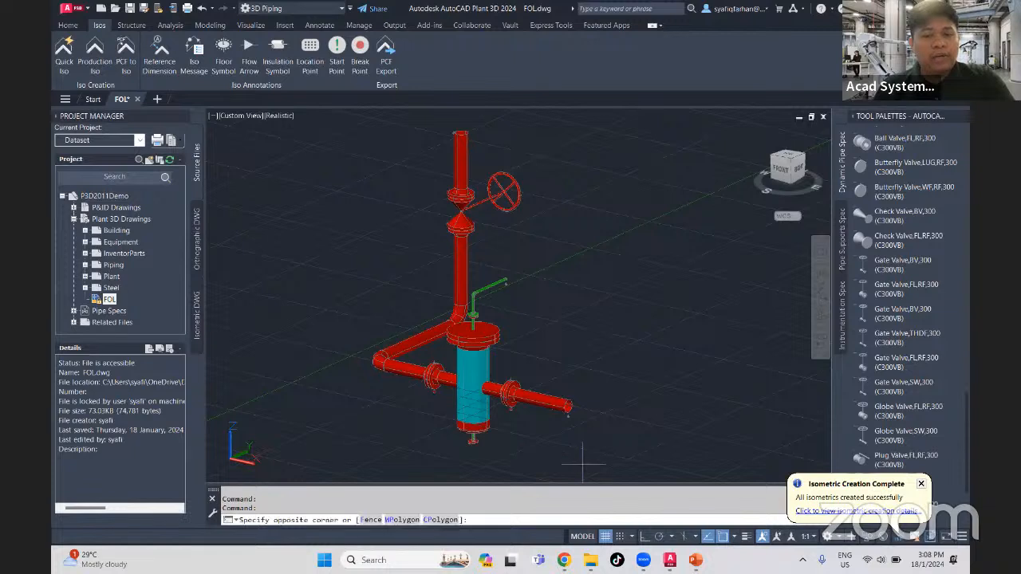
left_click(324, 130)
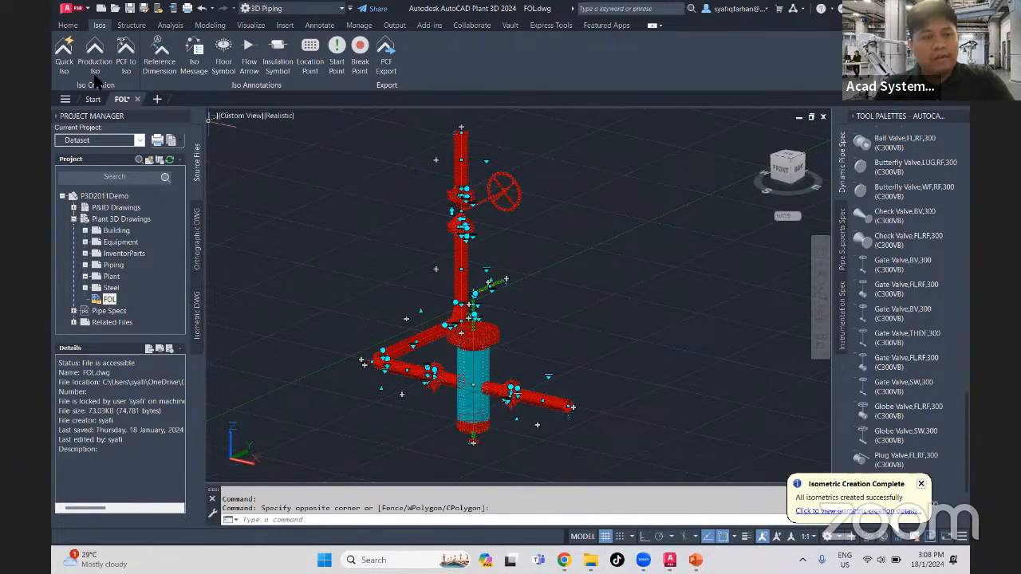
left_click(64, 52)
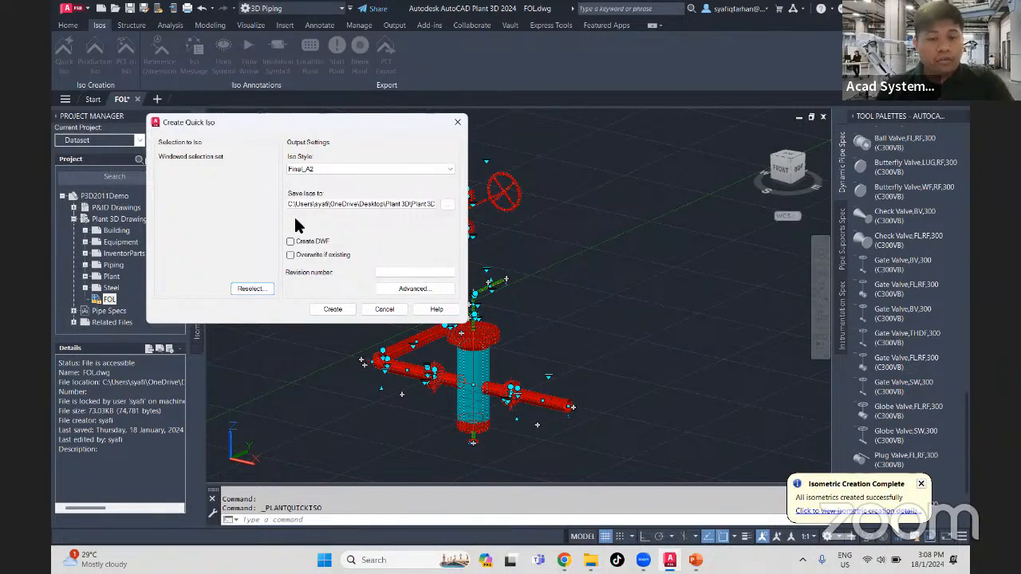
left_click(408, 288)
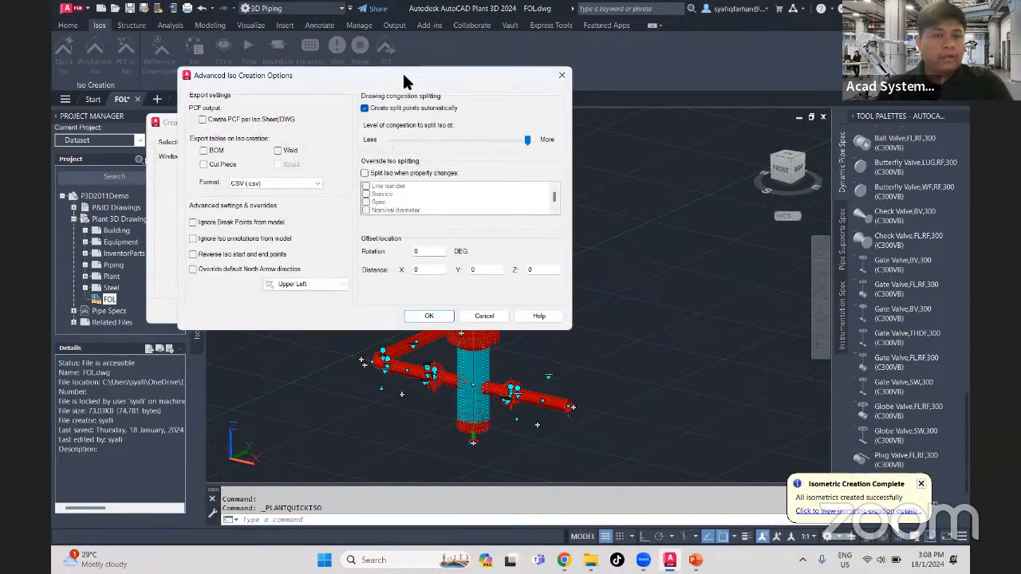
left_click_drag(402, 71, 681, 128)
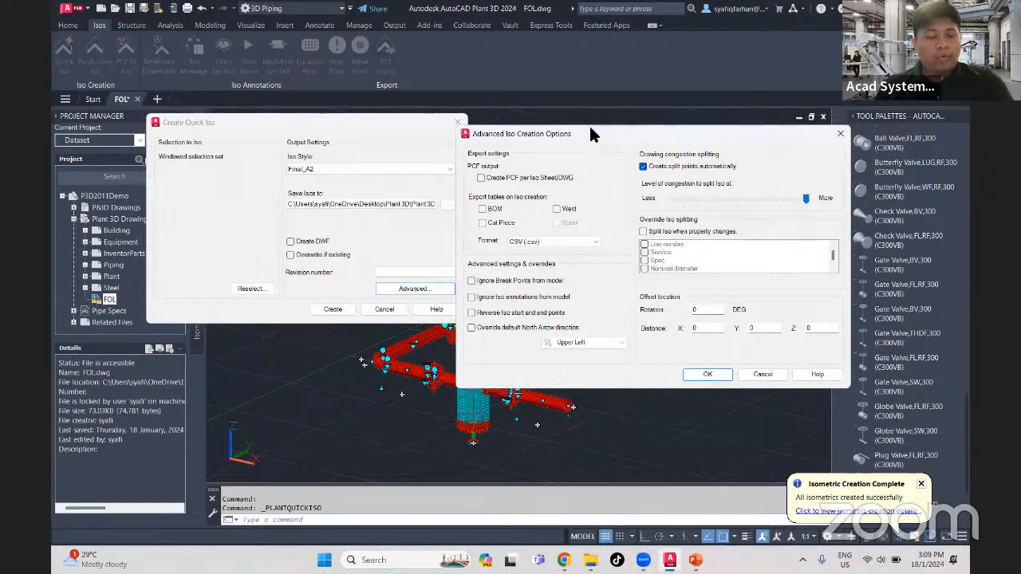
left_click_drag(591, 134, 459, 149)
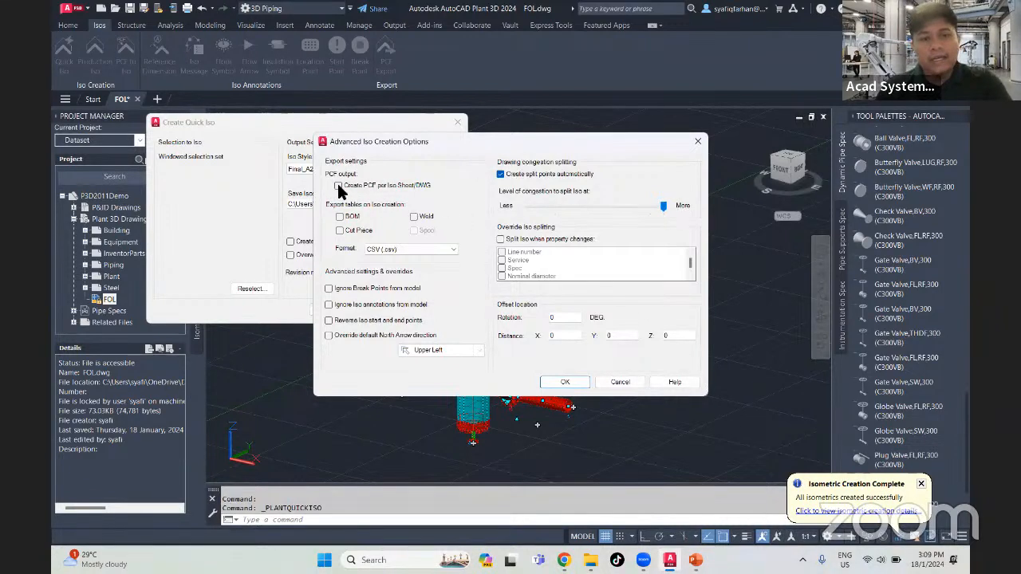
- Try the per-sheet PCF output option and set the export table format to Excel (.xlsx)
left_click(339, 186)
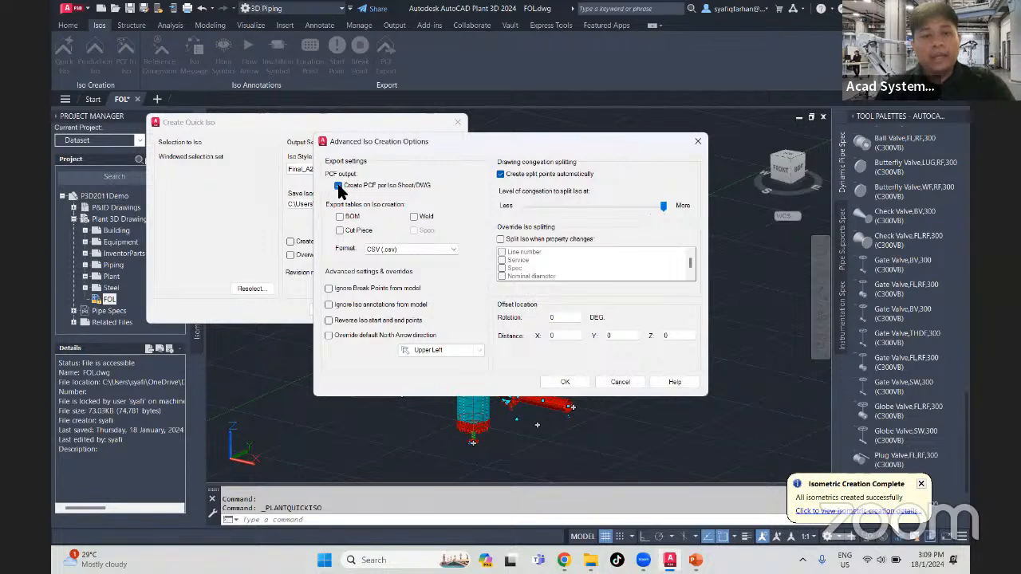
left_click(339, 186)
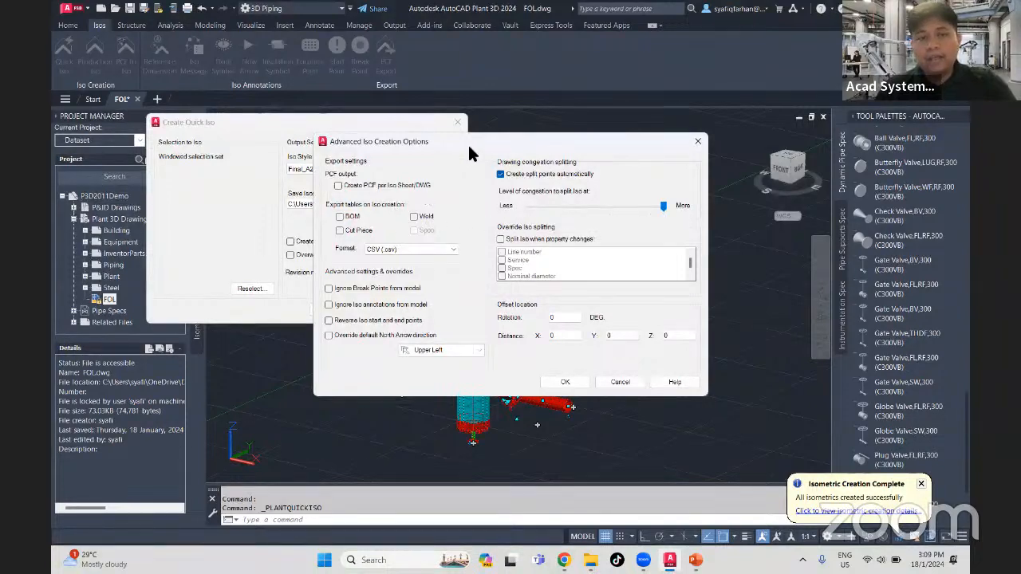
left_click_drag(473, 140, 619, 132)
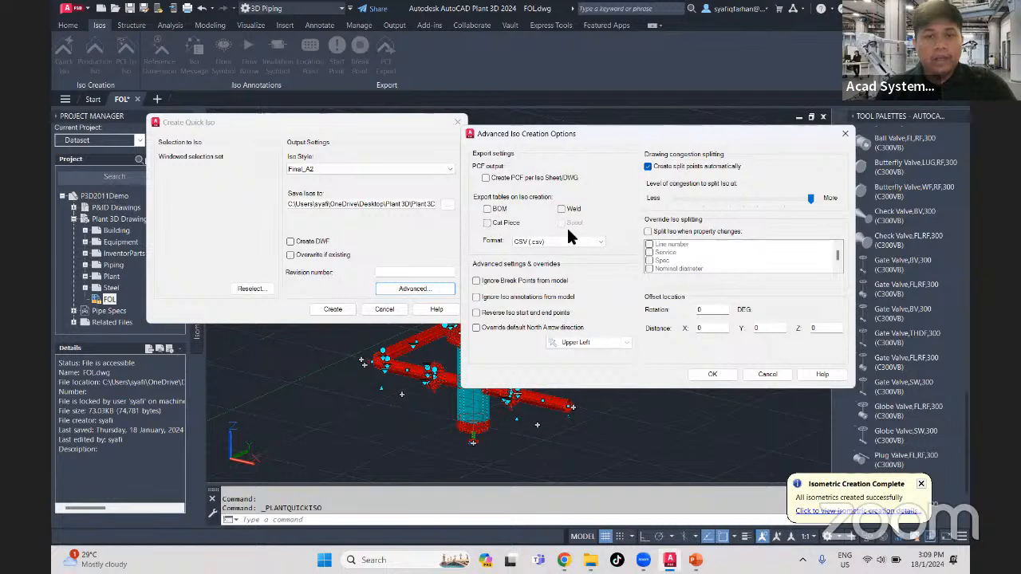
left_click(587, 240)
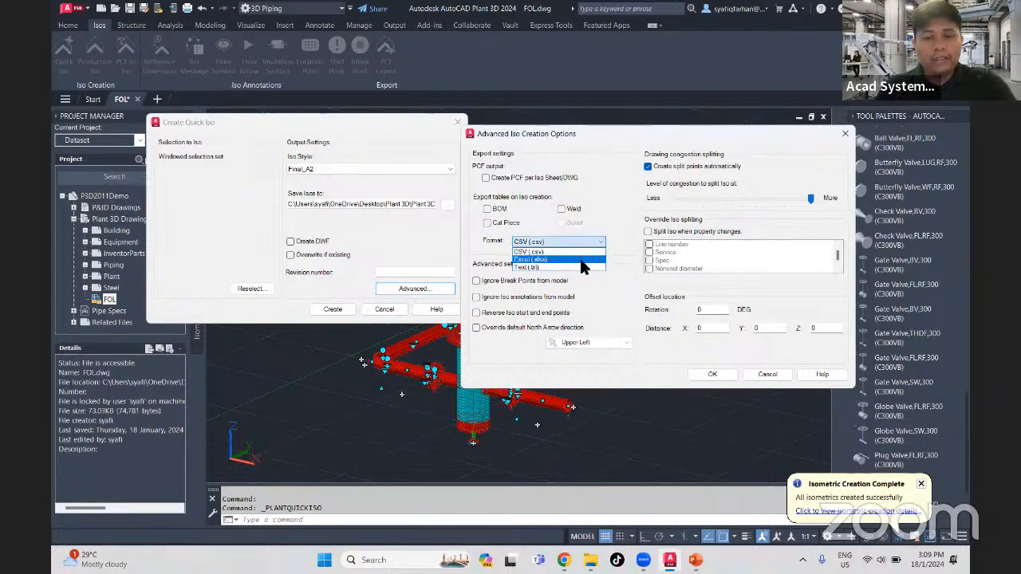
left_click(532, 259)
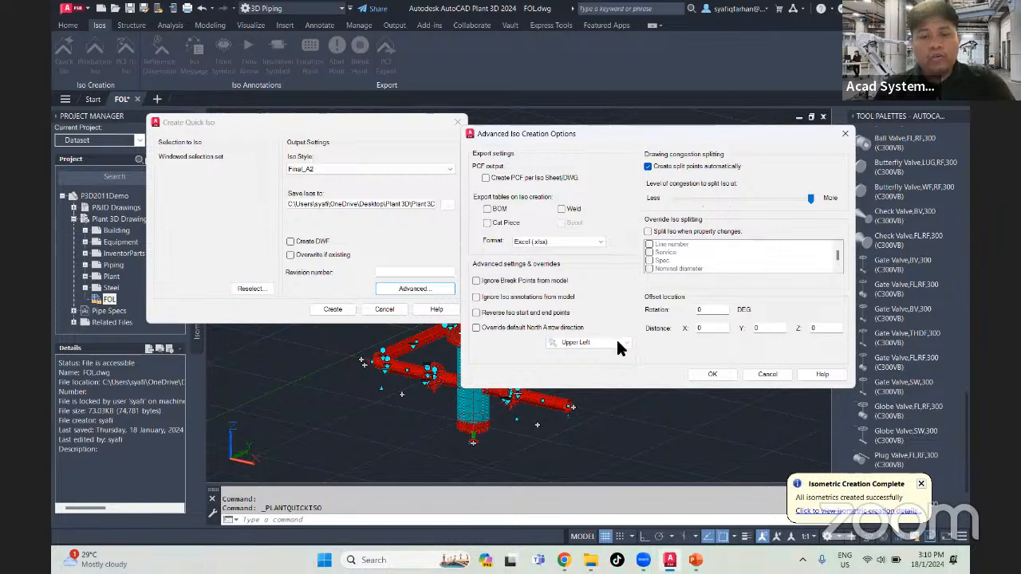
- Override the default North Arrow direction, looking through its choices and keeping Upper Left
left_click(476, 327)
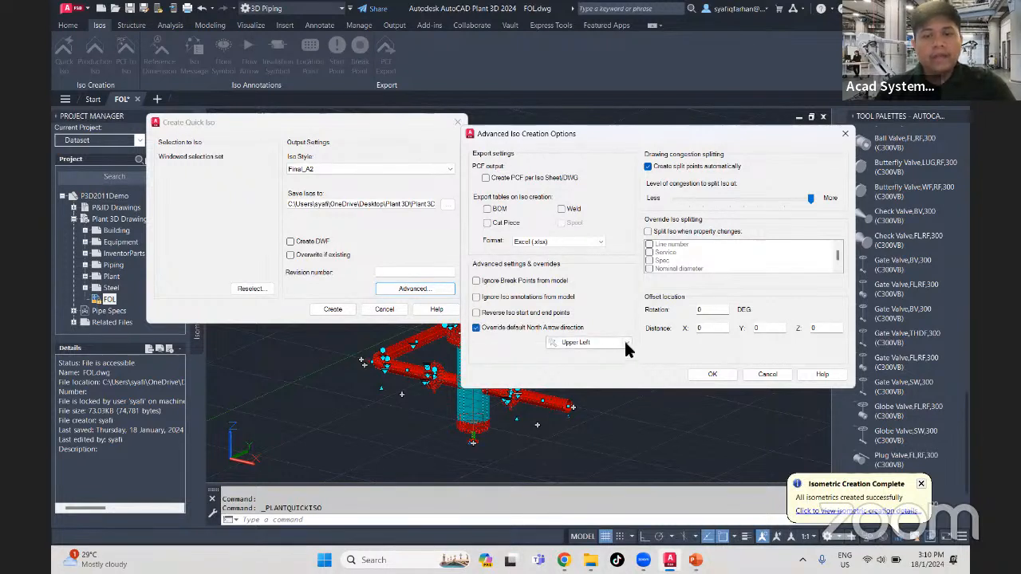
left_click(626, 343)
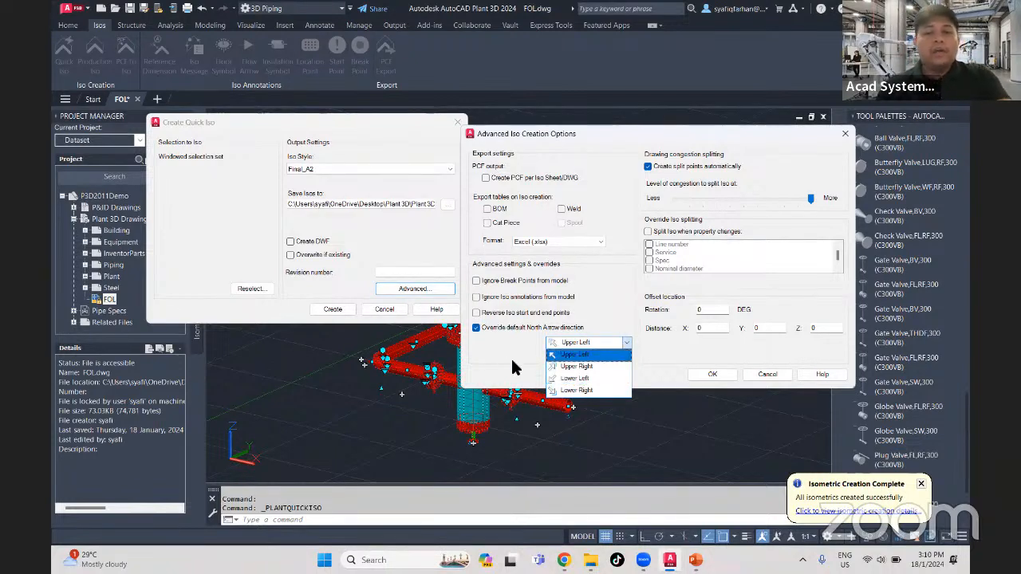
left_click(512, 367)
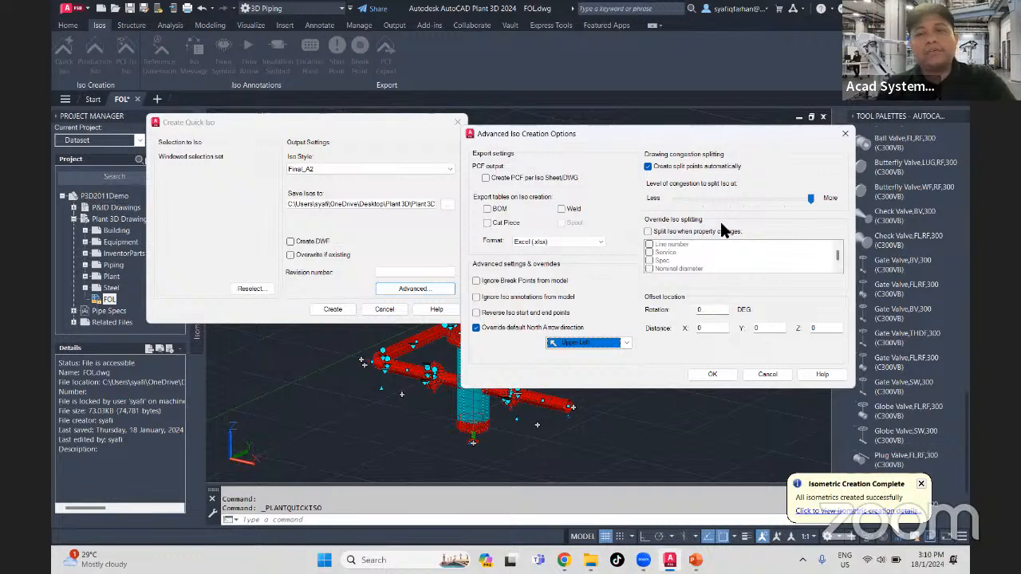
- Try a lower congestion level for automatic iso splitting, then return it to the More end
left_click(807, 197)
left_click(814, 199)
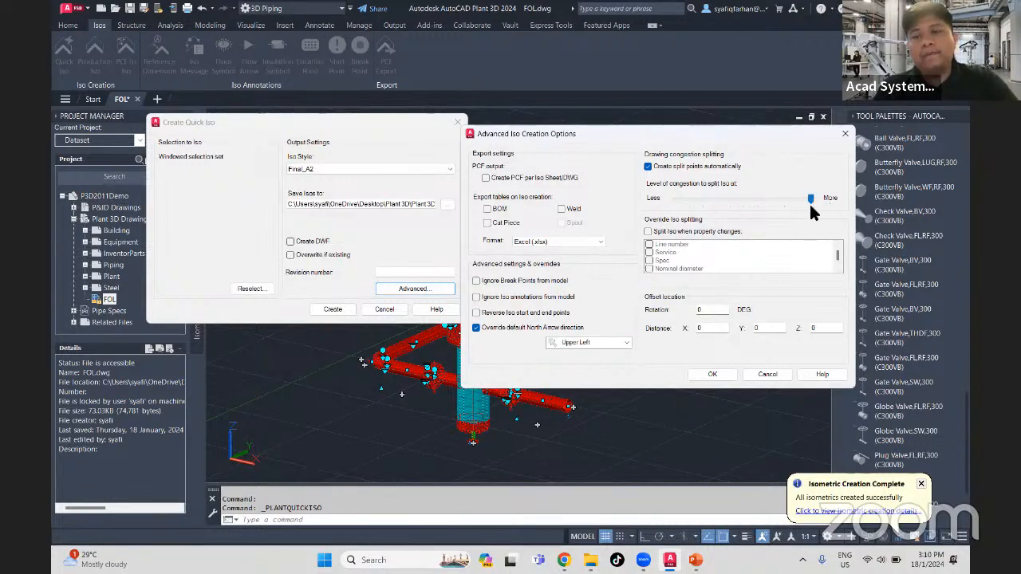
left_click_drag(806, 197, 771, 193)
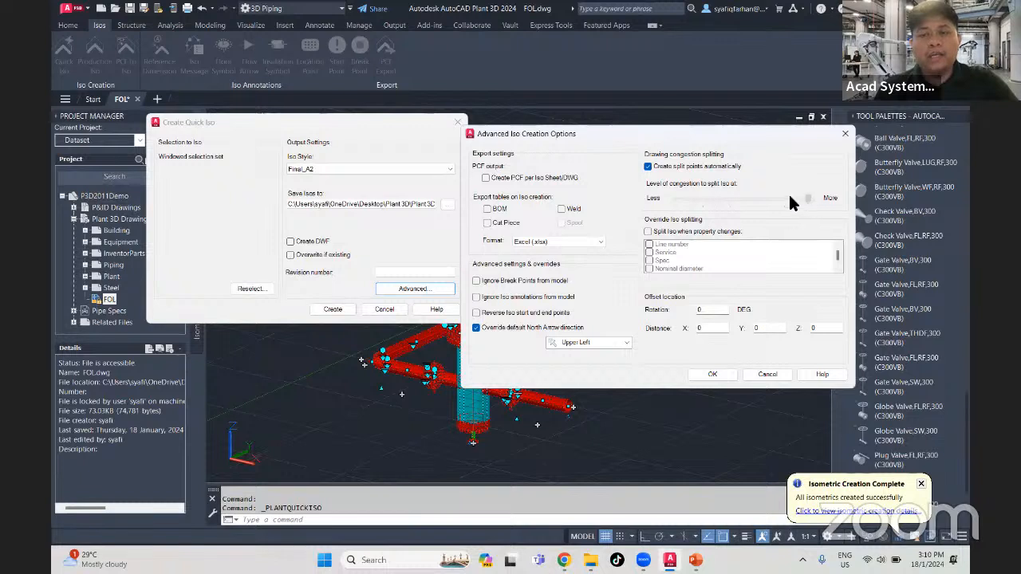
left_click_drag(789, 196, 698, 199)
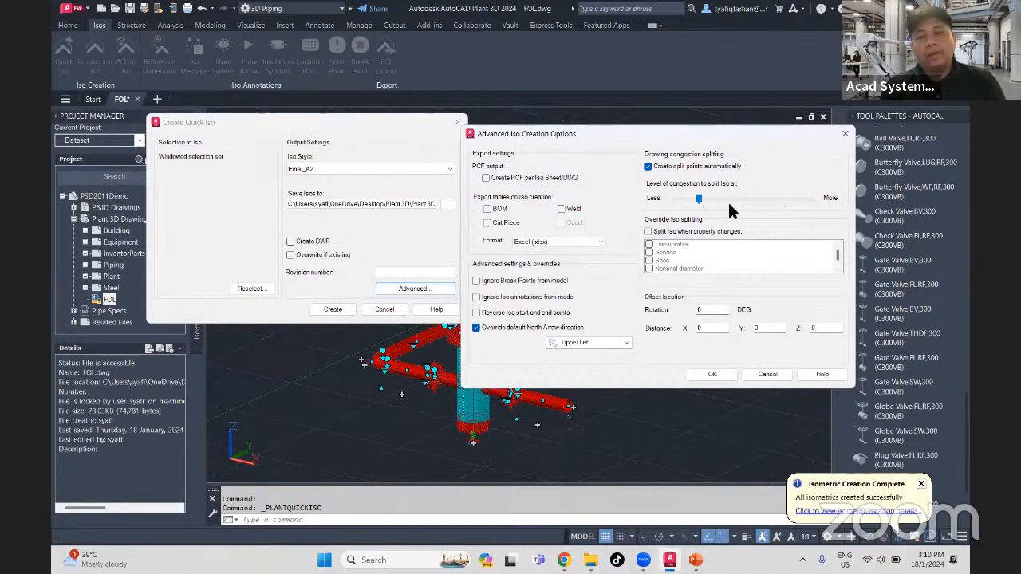
left_click_drag(698, 199, 797, 199)
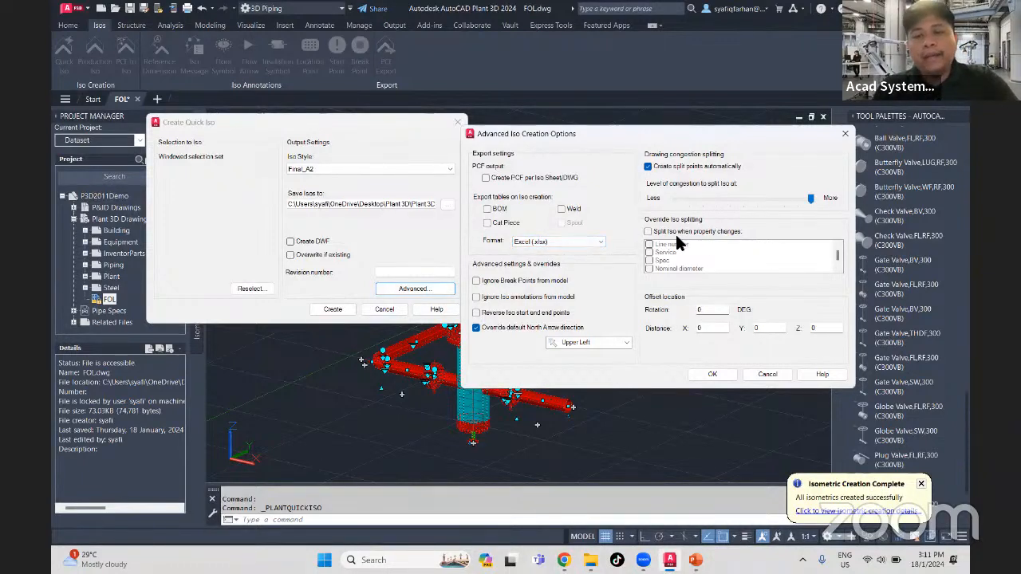
- Try splitting the iso on line number changes and turn the property-based splitting off again
left_click(648, 231)
left_click(649, 244)
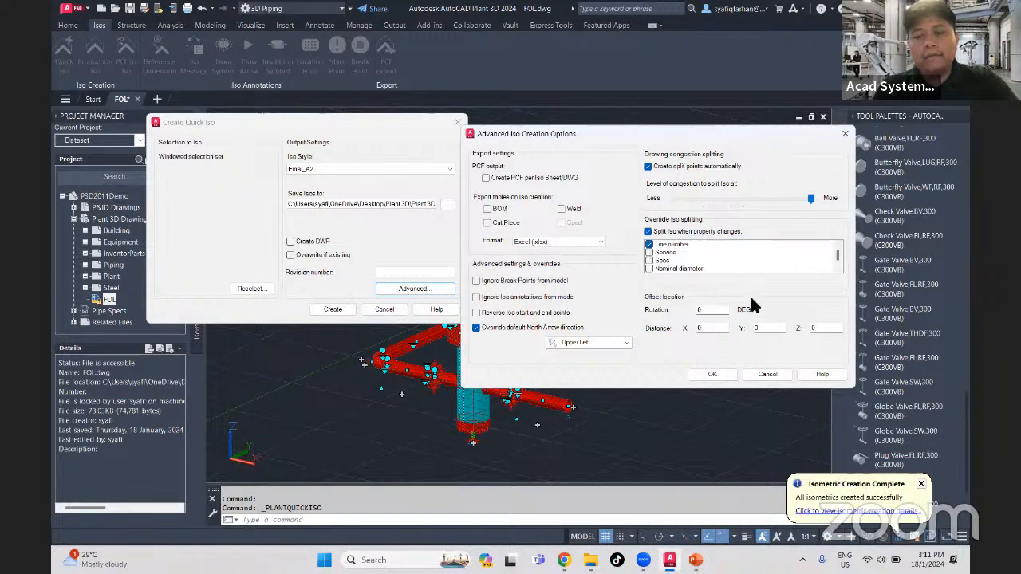
left_click(649, 244)
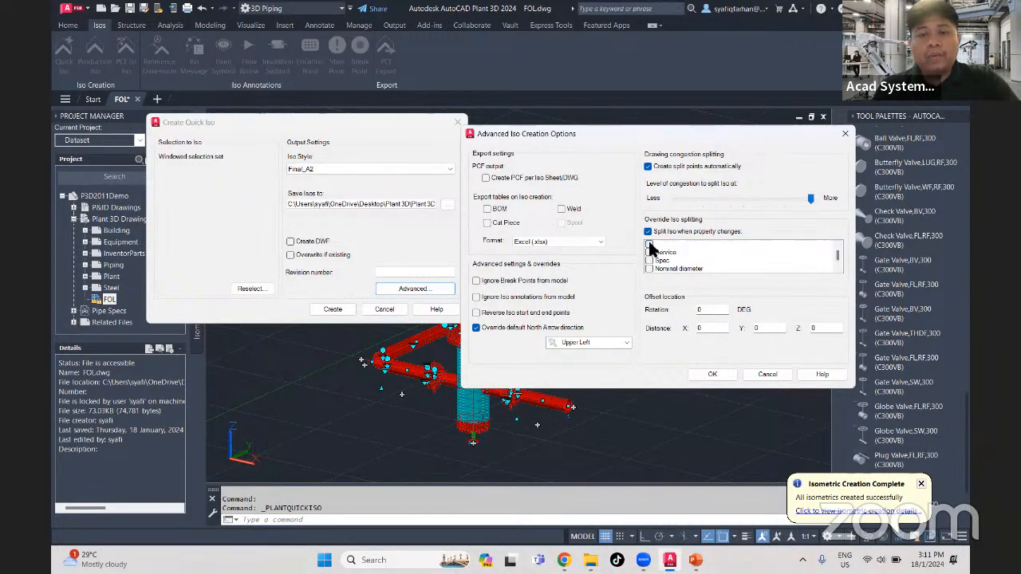
left_click(648, 231)
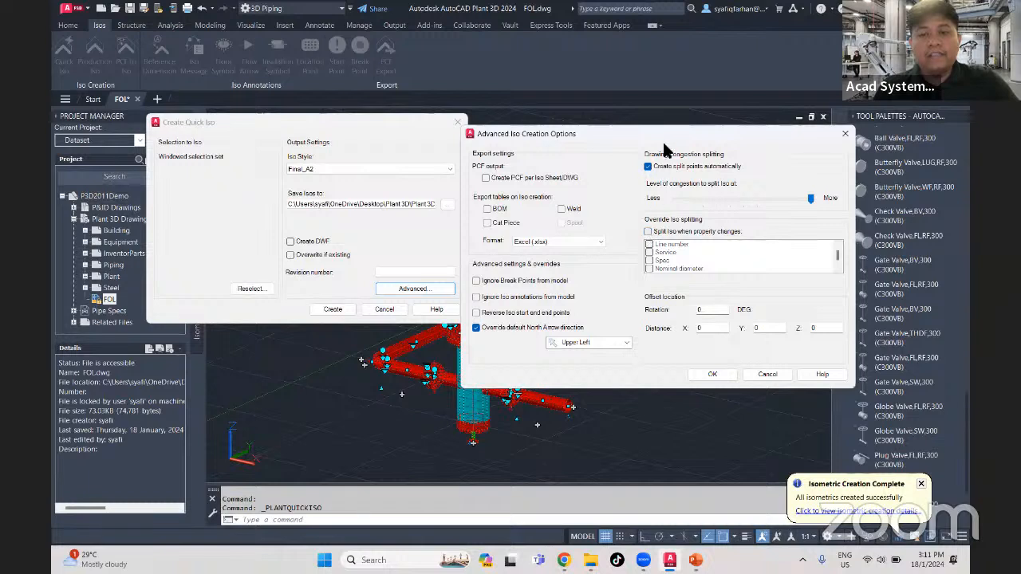
- Try the congestion level once more, discard the advanced iso options and cancel the Quick Iso with its selection
left_click_drag(658, 134, 556, 134)
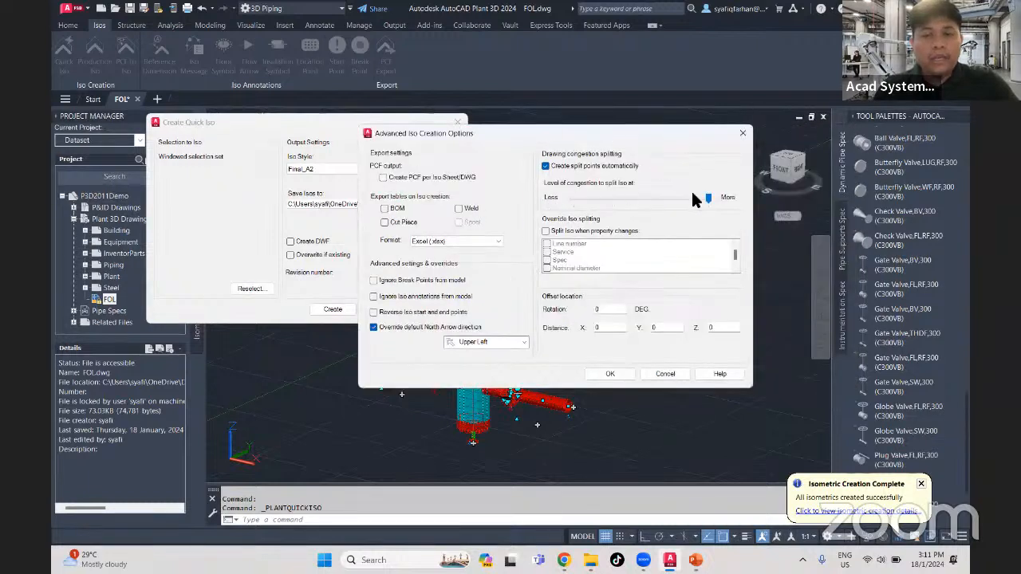
left_click_drag(712, 205, 588, 198)
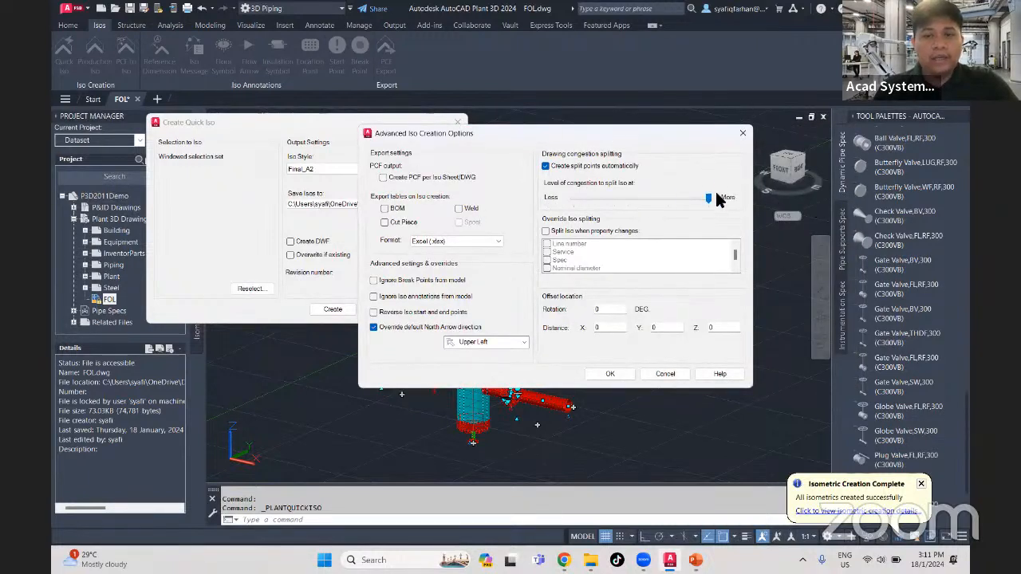
left_click(743, 134)
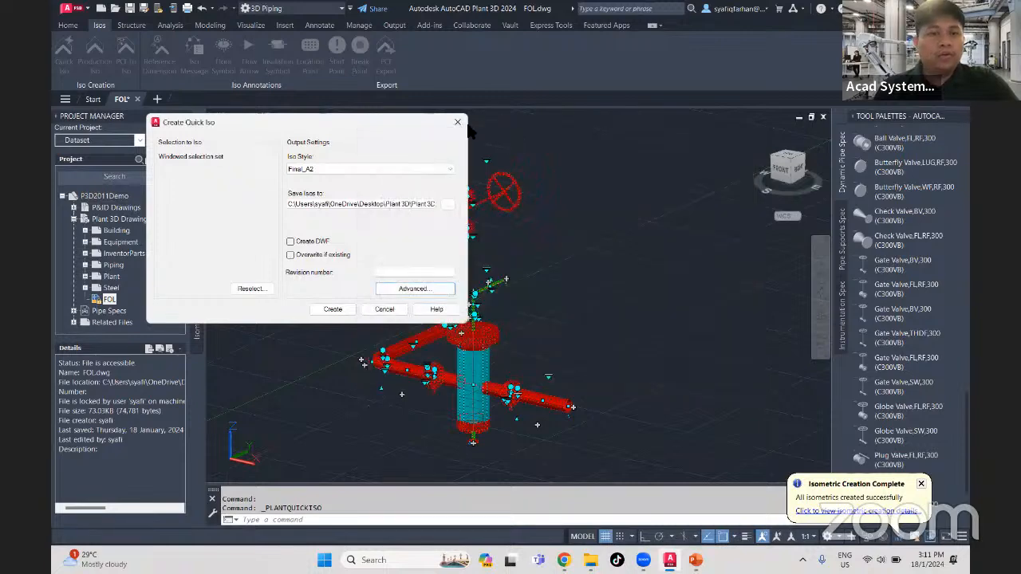
left_click(457, 122)
key("Escape")
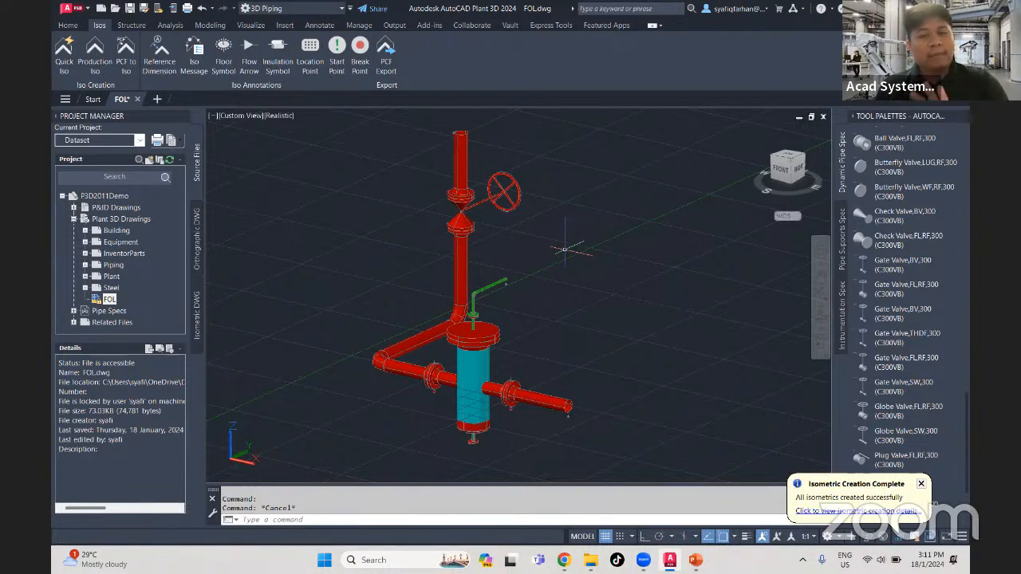
- Open the P3D2011Demo project setup and go to the isometric style default settings for Final_A2
right_click(112, 200)
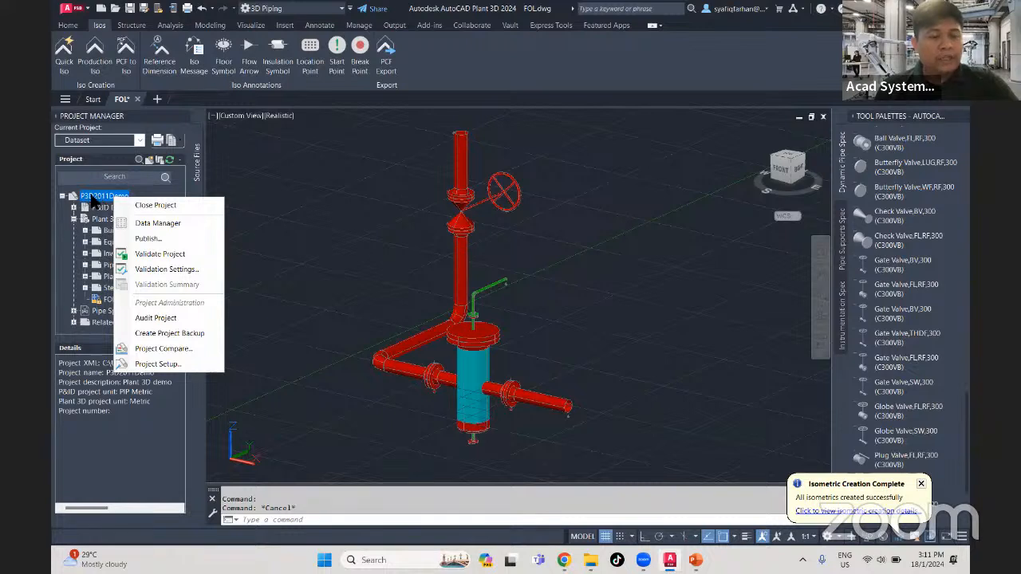
left_click(192, 363)
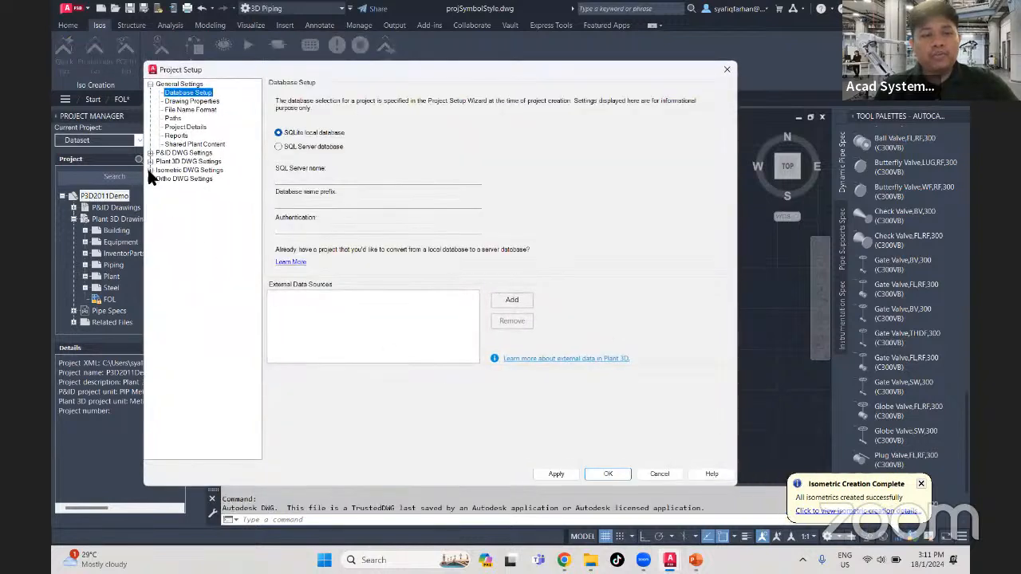
left_click(149, 170)
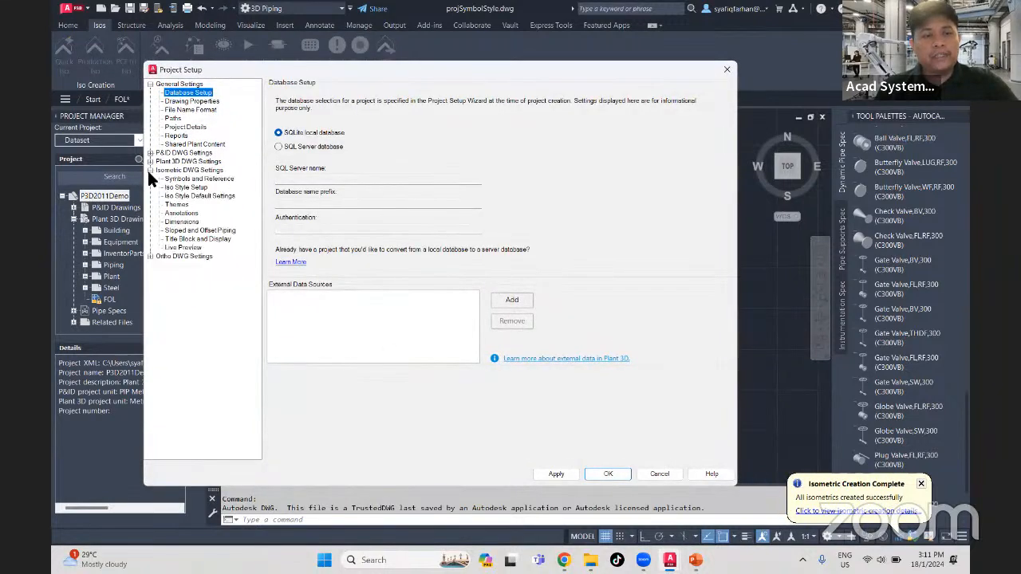
left_click(191, 188)
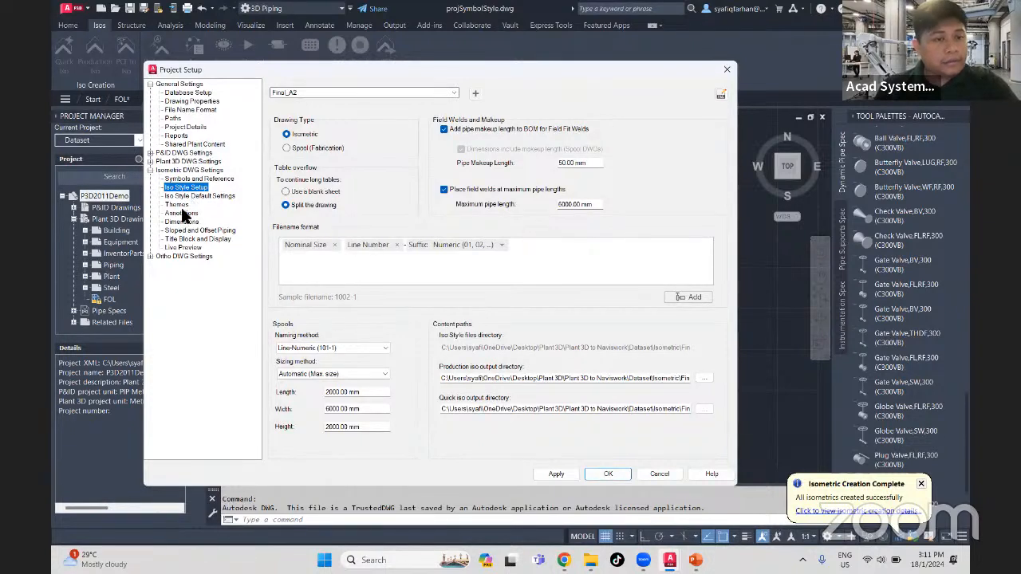
left_click(188, 197)
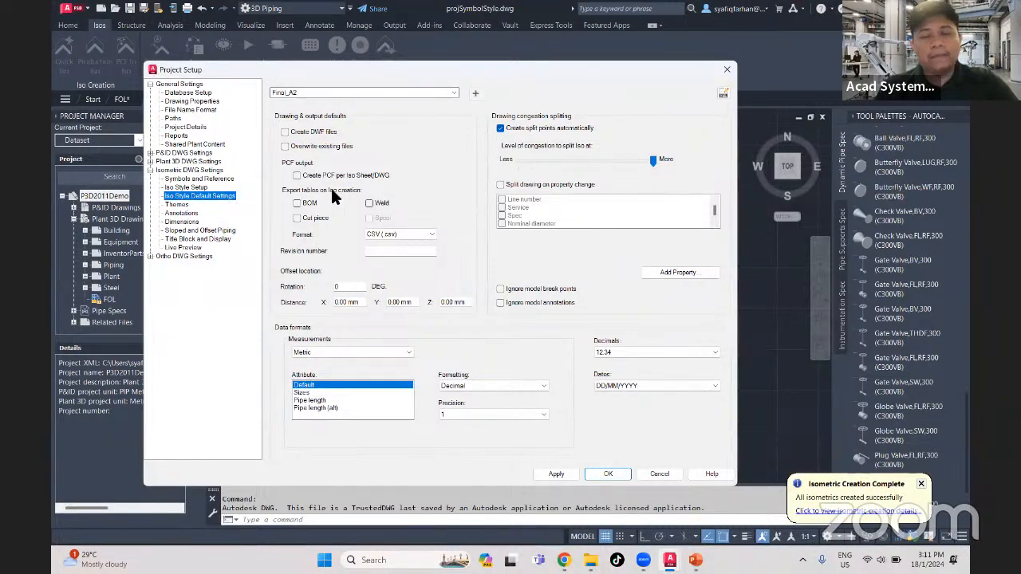
left_click_drag(418, 71, 448, 87)
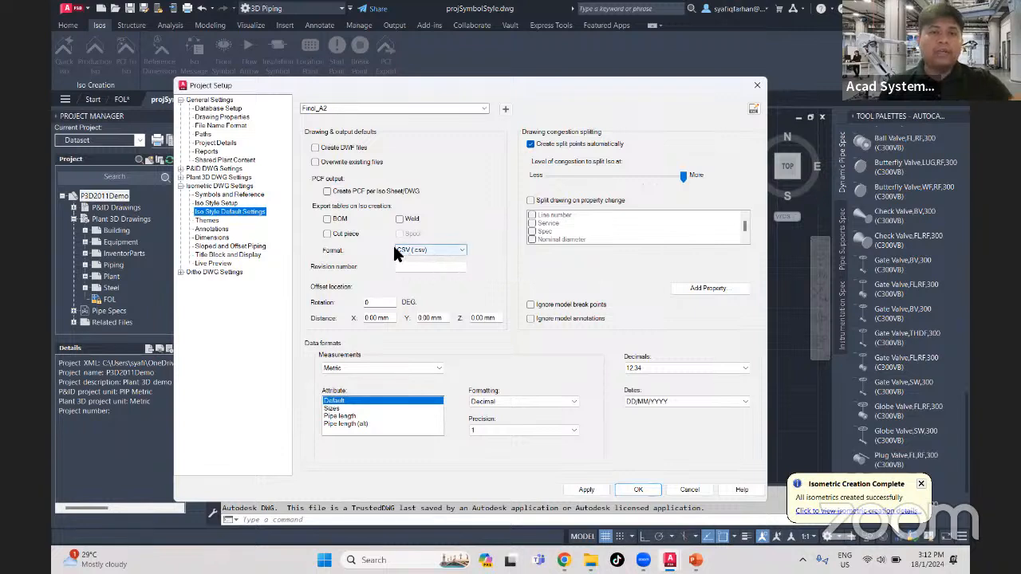
- Enable BOM, Weld and Cut piece table export on iso creation in Excel (.xlsx) format
left_click(327, 218)
left_click(452, 257)
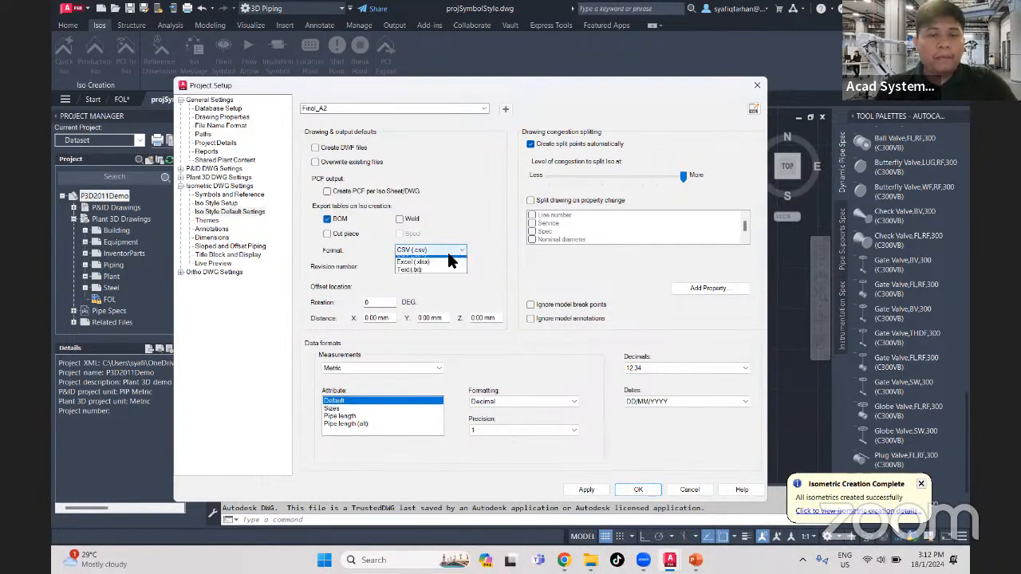
left_click(435, 267)
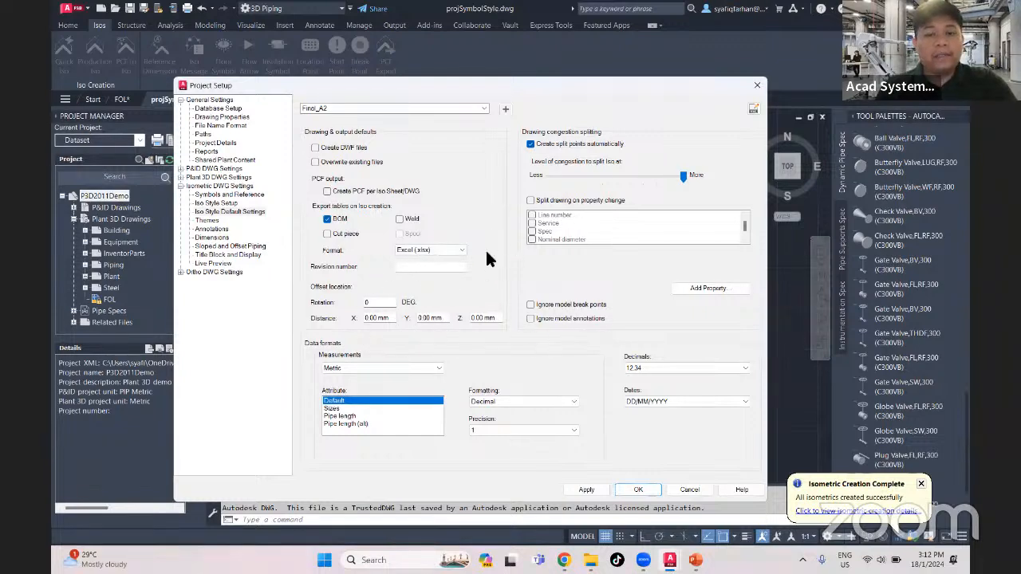
left_click(400, 220)
left_click(327, 233)
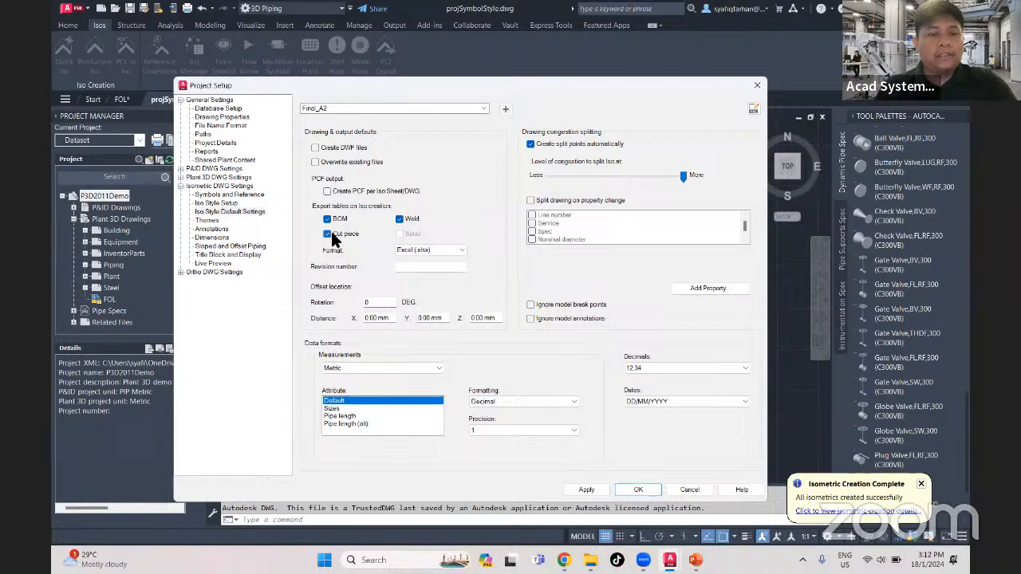
- Enable PCF creation per iso sheet and overwriting of existing files, then apply and save the project settings
left_click(380, 194)
left_click(341, 164)
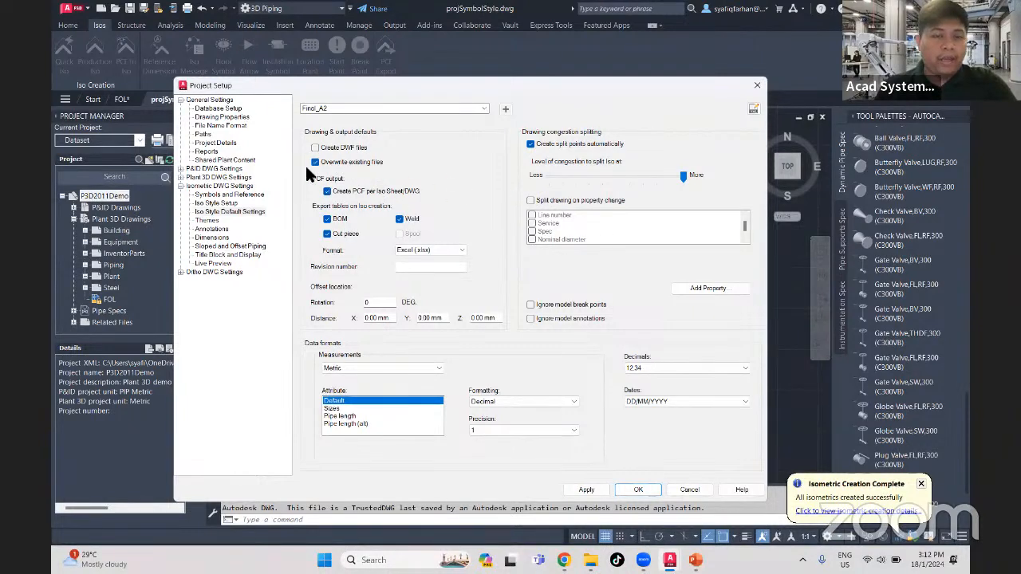
left_click(585, 490)
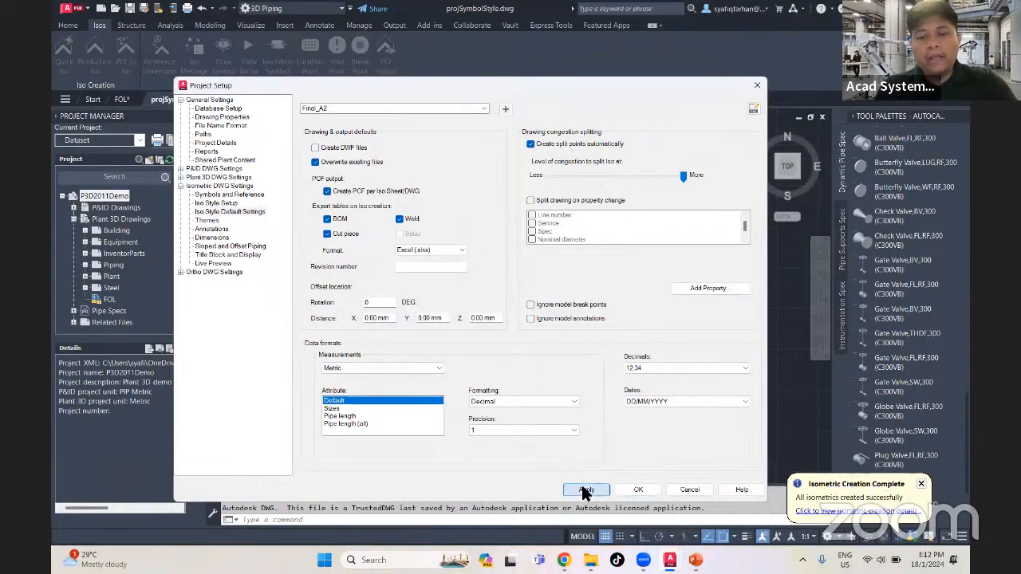
left_click(640, 489)
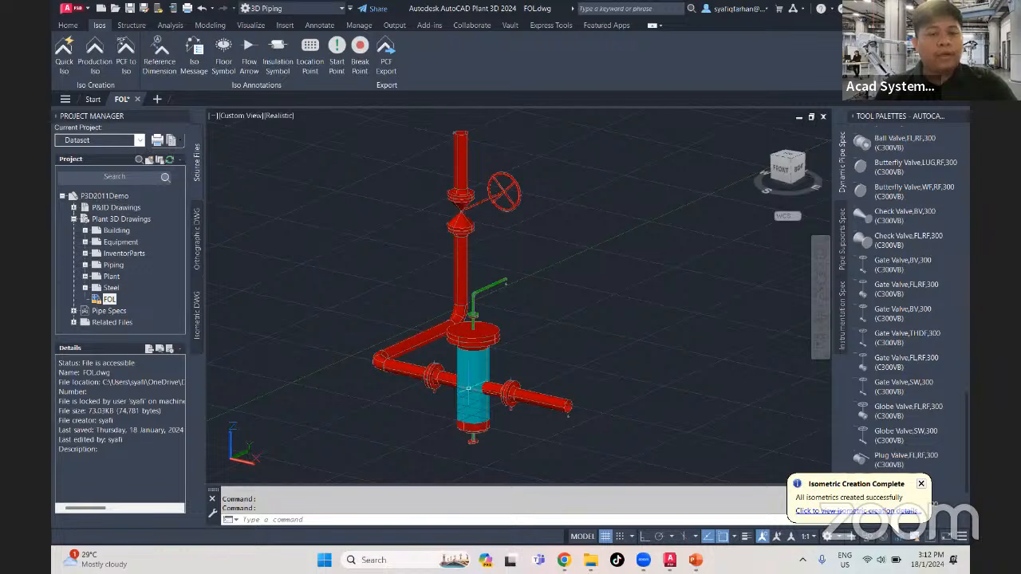
- Start a Quick Iso of the whole pipe assembly, check its advanced export options, and close it without creating the iso
left_click(596, 461)
left_click(308, 110)
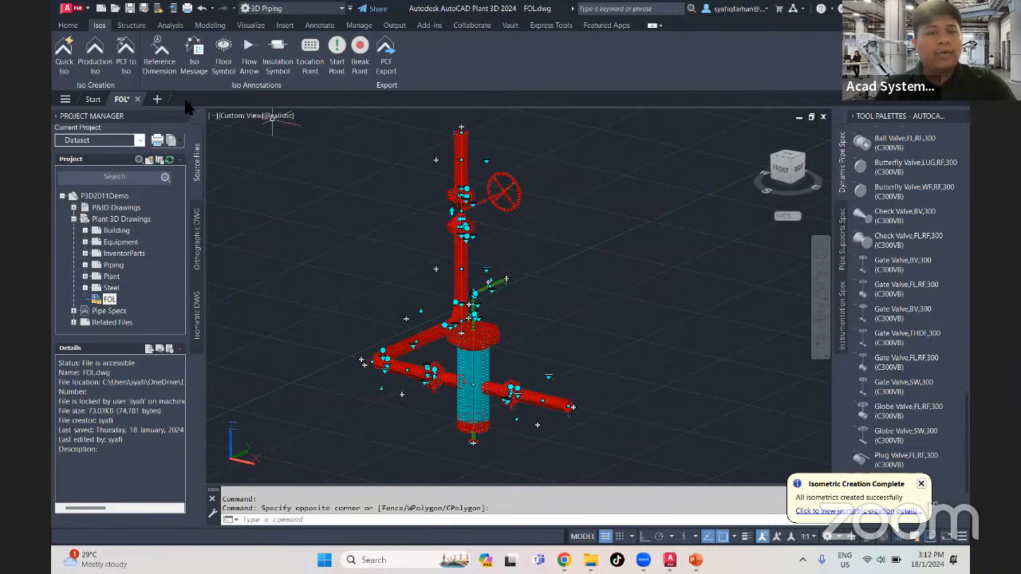
left_click(63, 52)
left_click(290, 254)
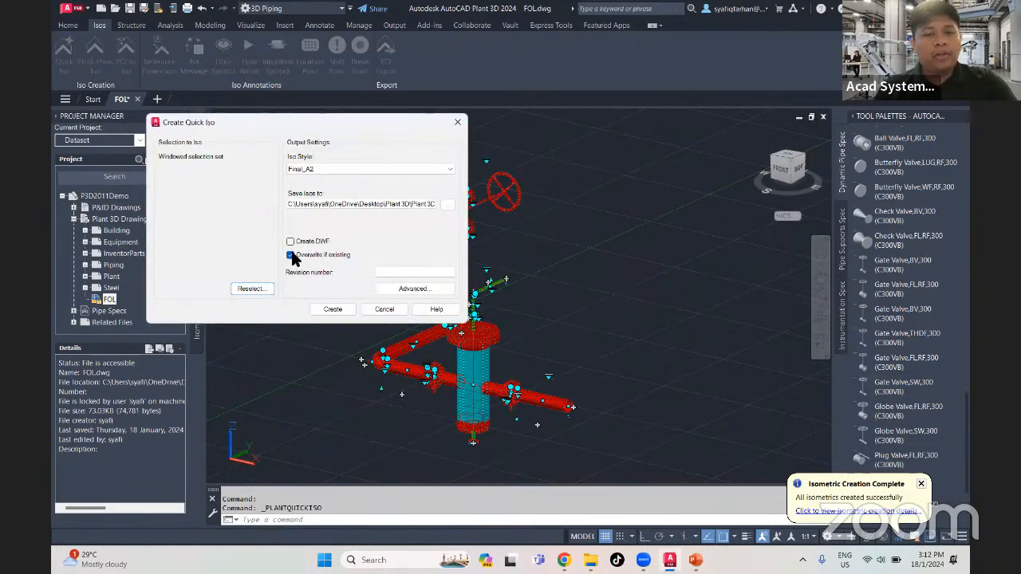
left_click(431, 291)
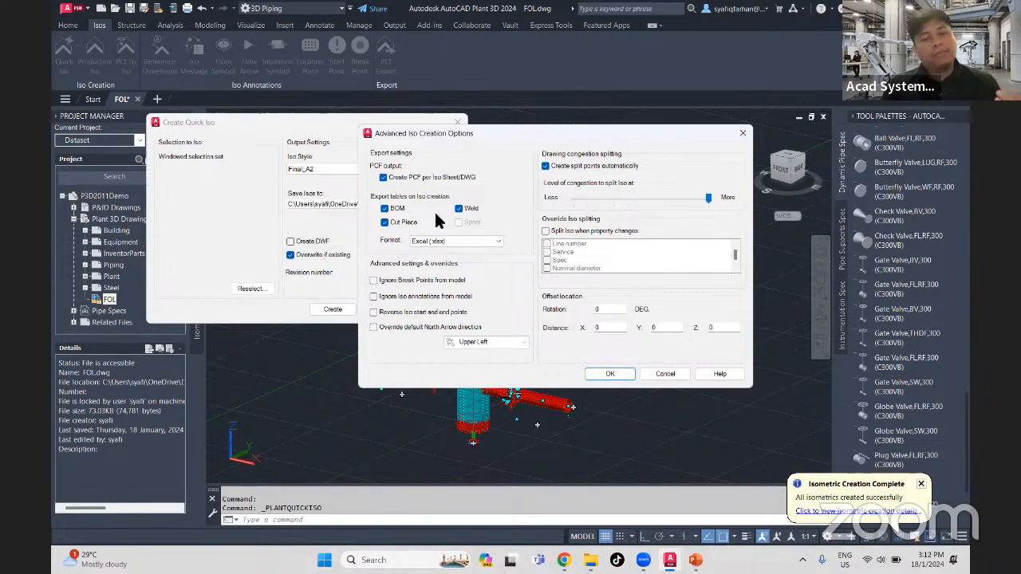
left_click(742, 133)
left_click(458, 122)
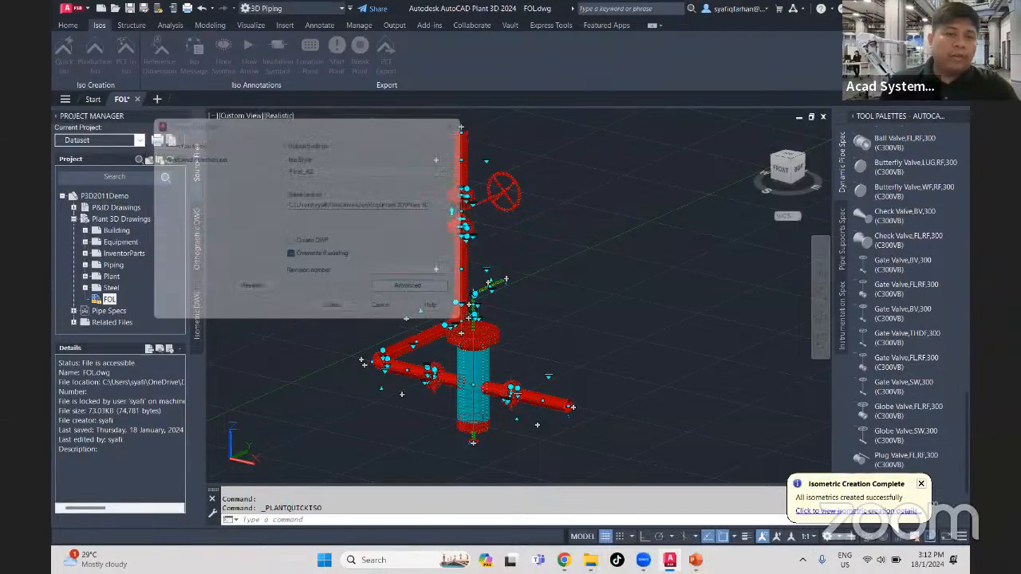
- Open the P3D2011Demo project setup and go to the isometric title block and display settings
right_click(119, 197)
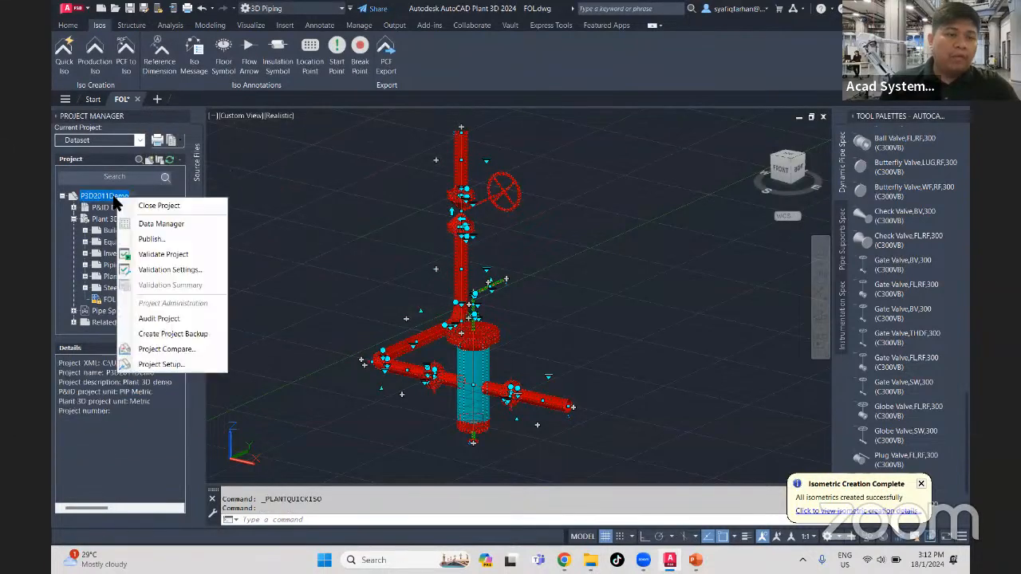
left_click(163, 364)
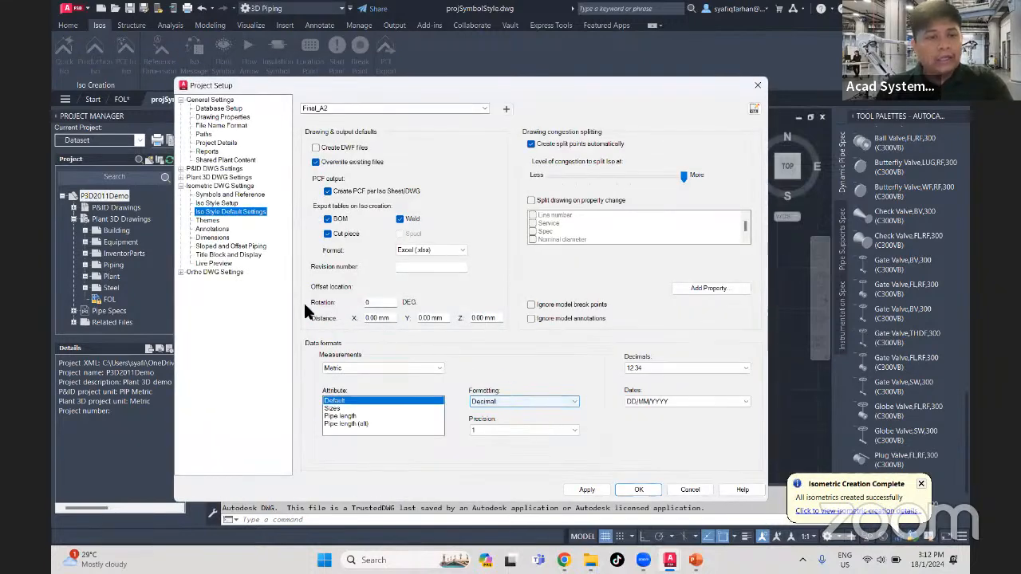
left_click(229, 255)
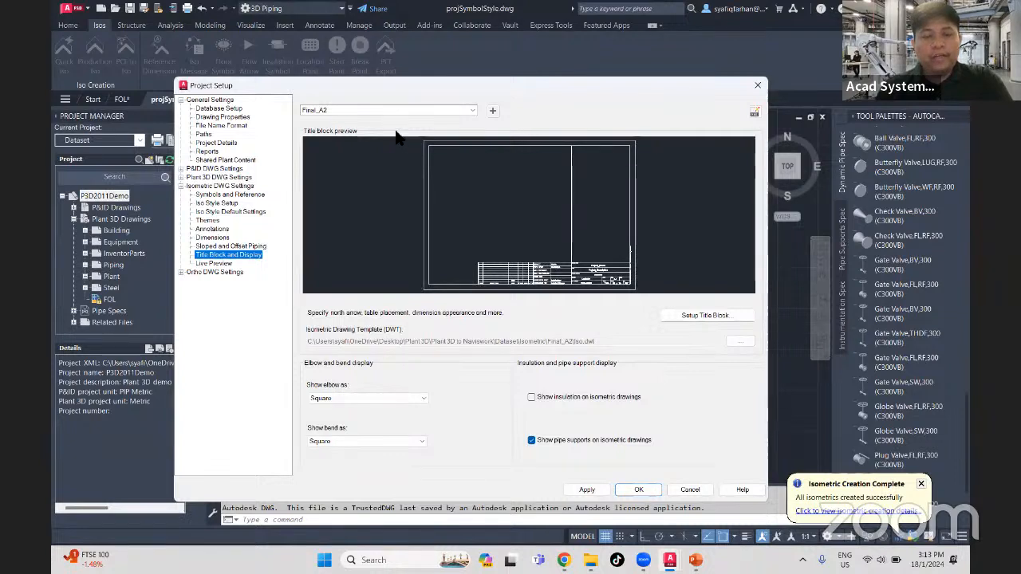
- Create a new iso style named FOL ACAD TB by copying the existing Final_A2 style
left_click(493, 112)
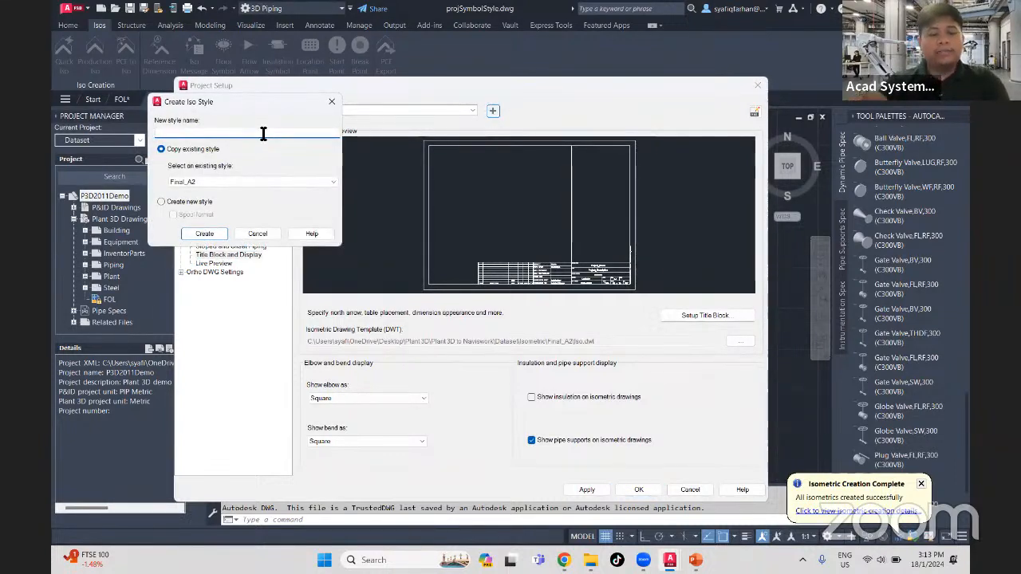
type("ac")
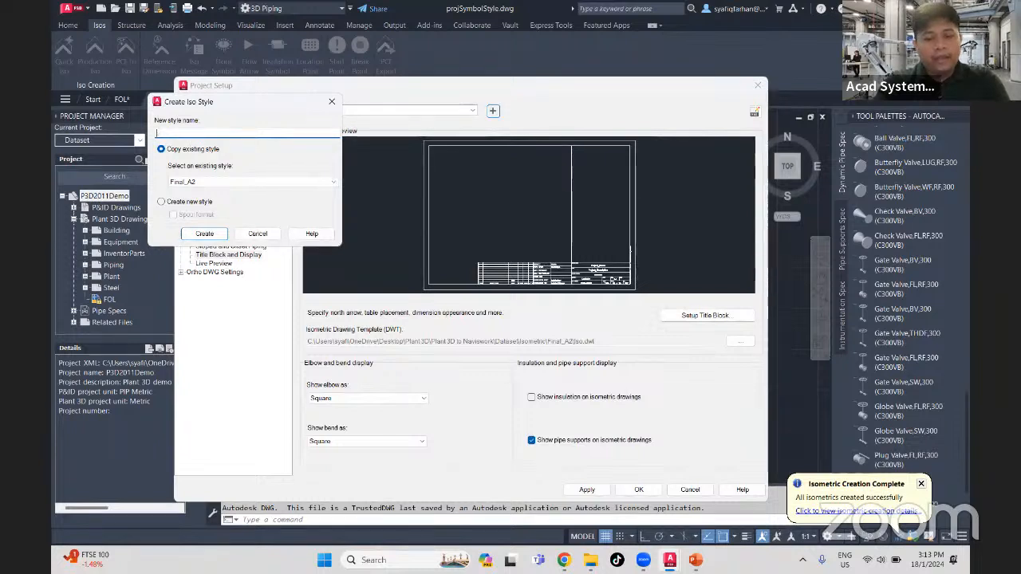
type("FOL ACAD TB")
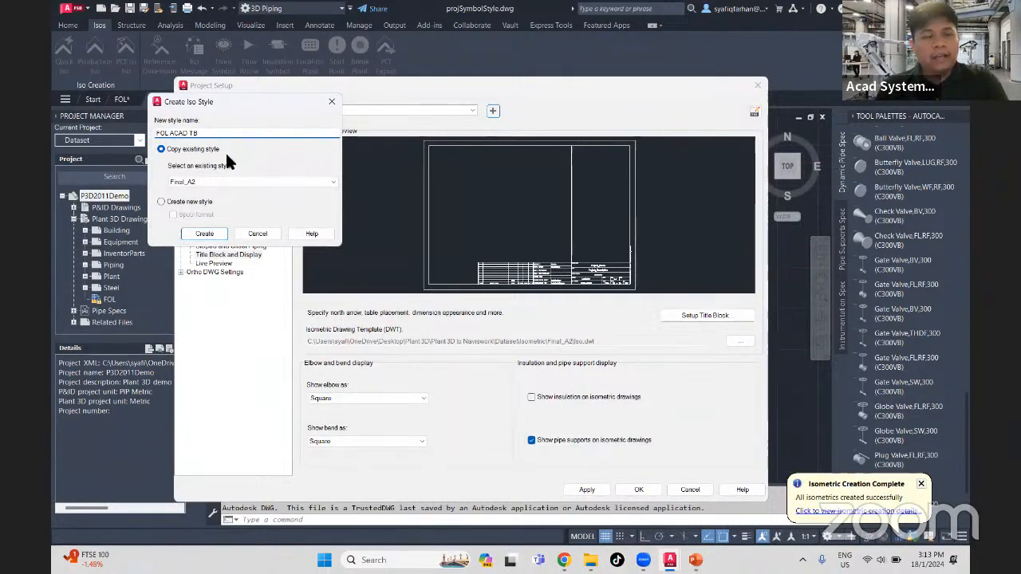
left_click(205, 232)
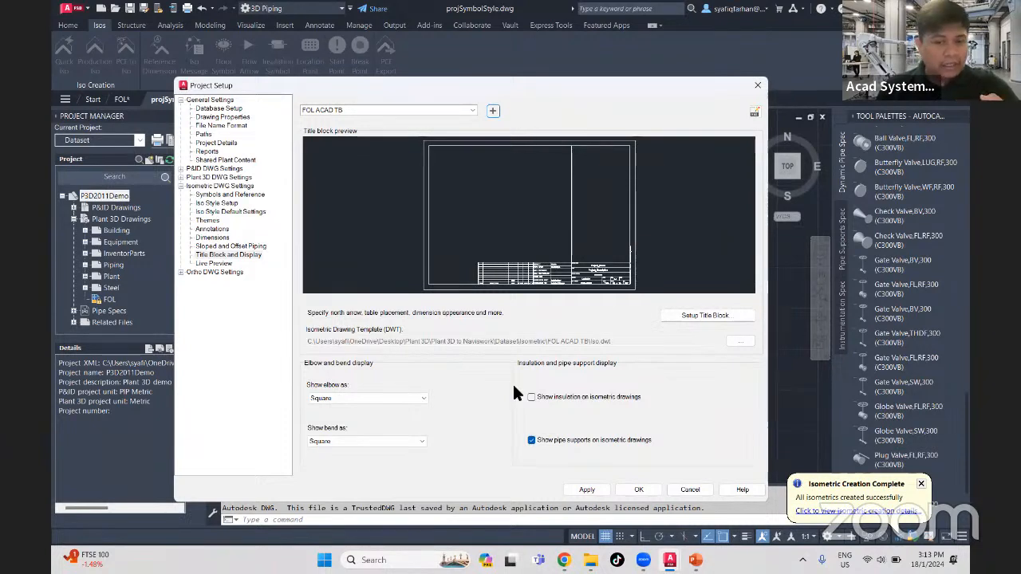
- Enable showing insulation on isometric drawings for FOL ACAD TB and open its title block for setup
left_click(531, 396)
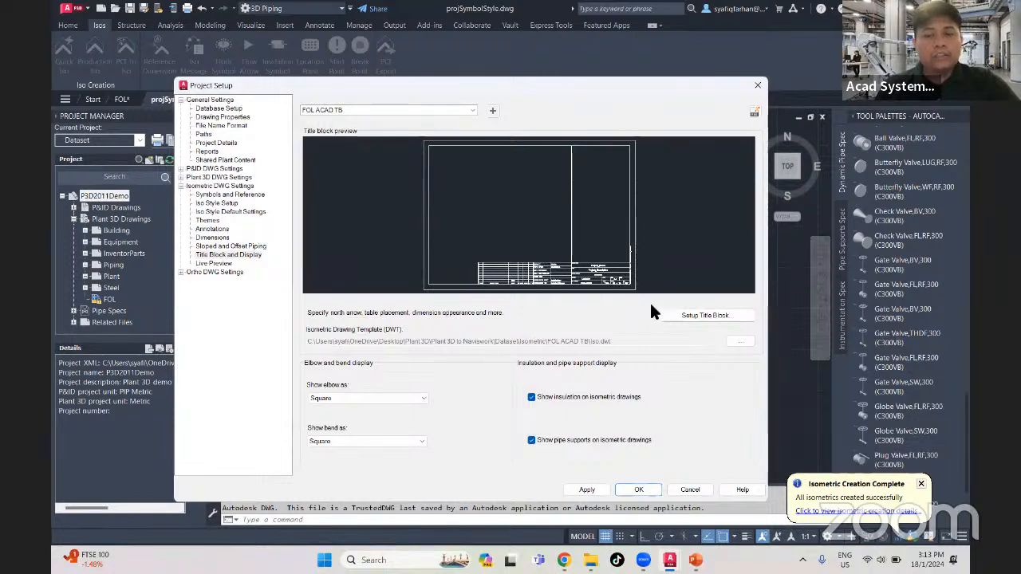
left_click(675, 315)
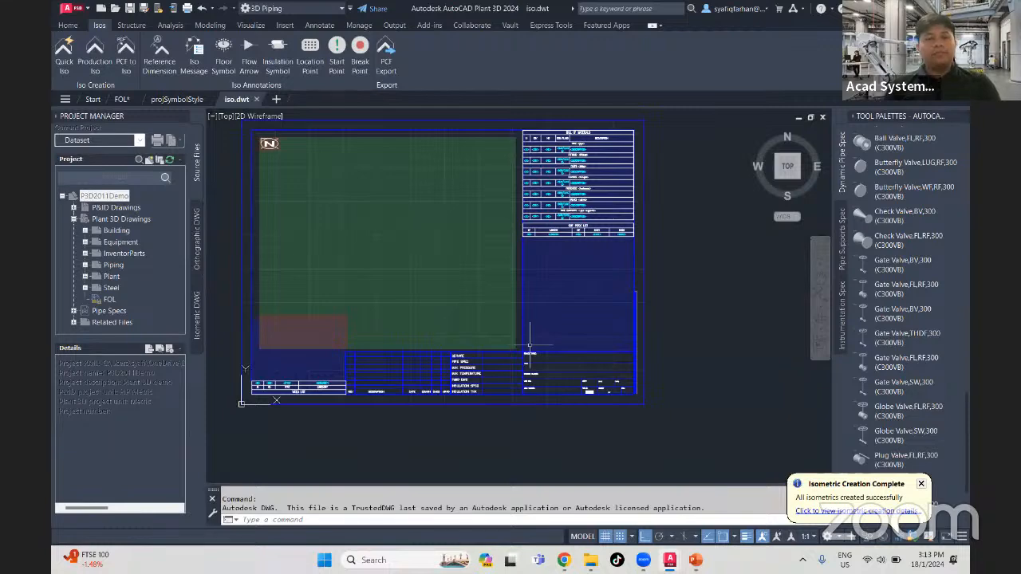
- Examine the title block layout, especially the bill of materials and cut piece list tables
mouse_move(492, 377)
middle_mouse_down()
mouse_move(527, 399)
mouse_move(477, 398)
middle_mouse_up()
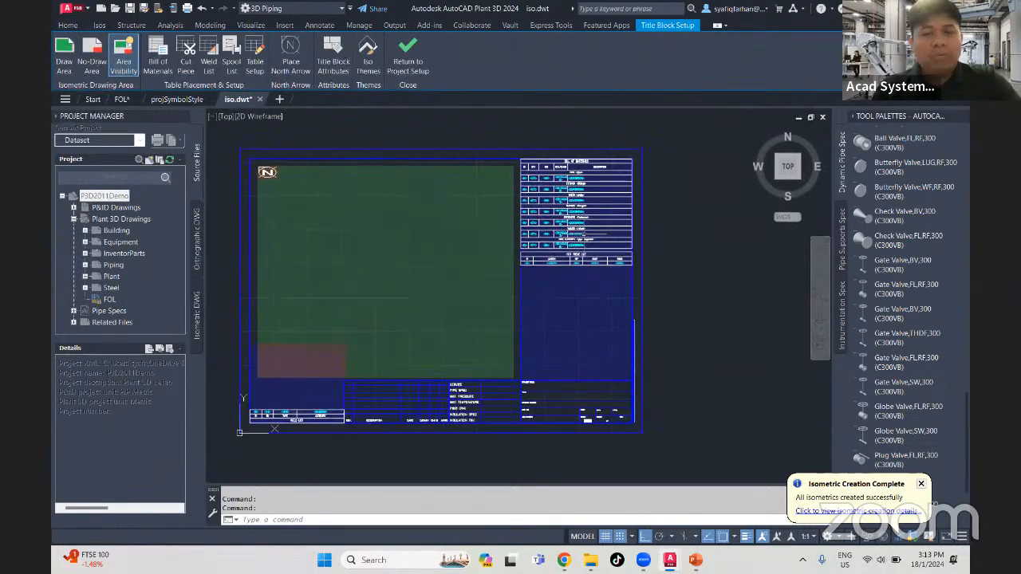
middle_click_drag(502, 311, 537, 291)
scroll(558, 312, "up", 4)
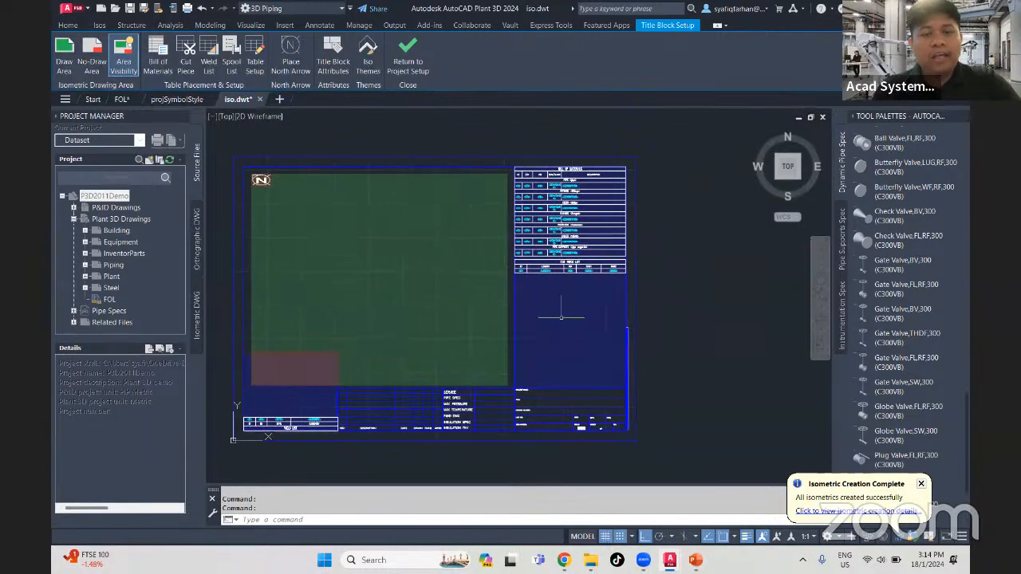
scroll(518, 335, "up", 2)
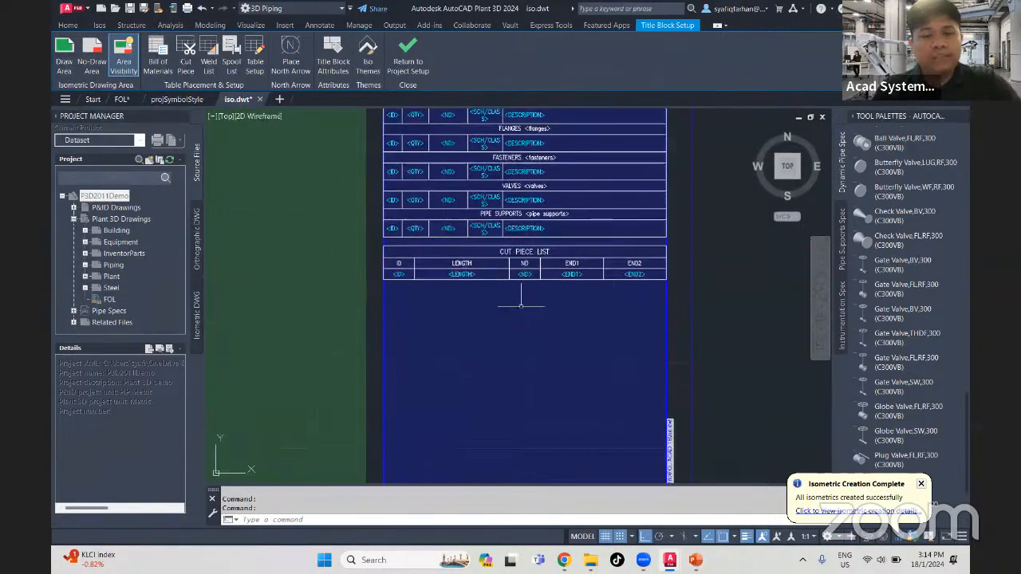
scroll(522, 351, "down", 5)
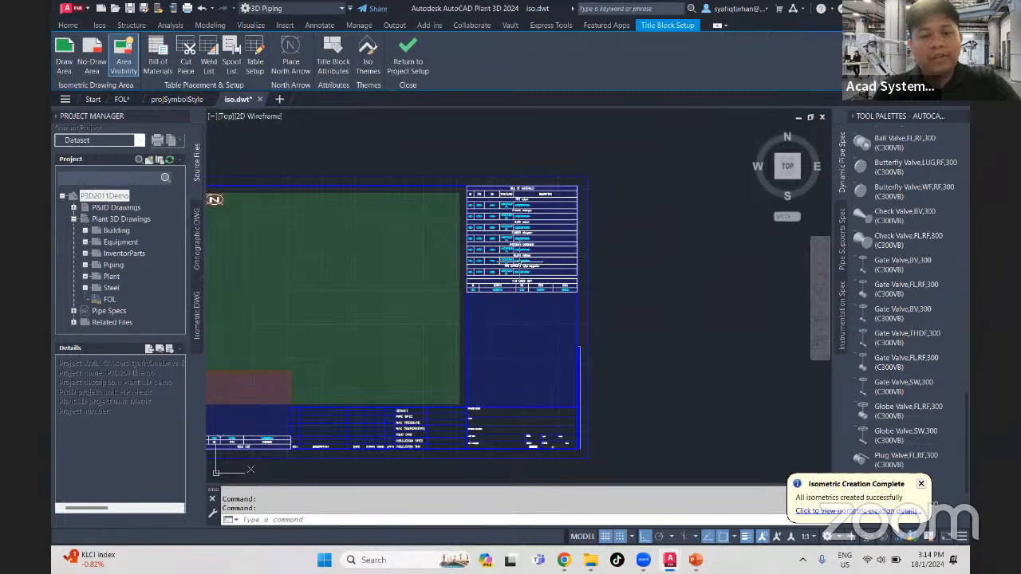
left_click(522, 262)
scroll(518, 294, "up", 2)
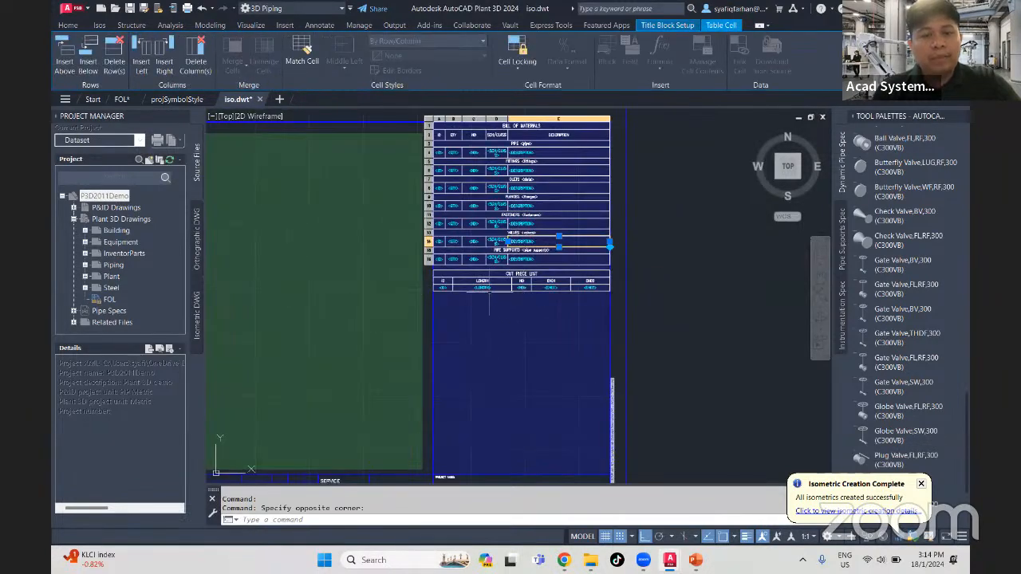
key("Escape")
- Delete the overlapping table and overflow areas that hold the bill of materials and the cut piece list
left_click(496, 307)
left_click(492, 311)
key("Escape")
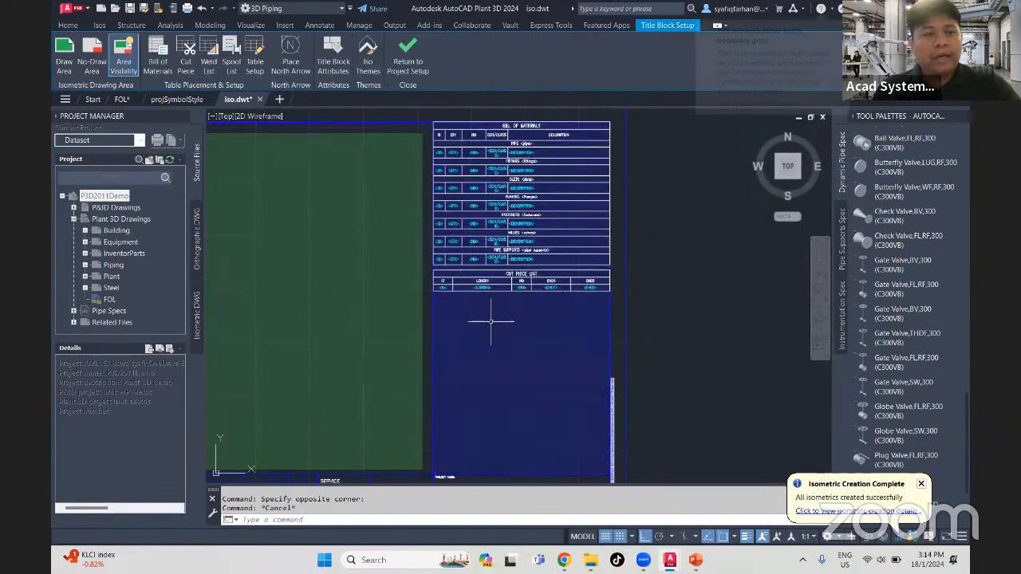
left_click(495, 328)
key("Escape")
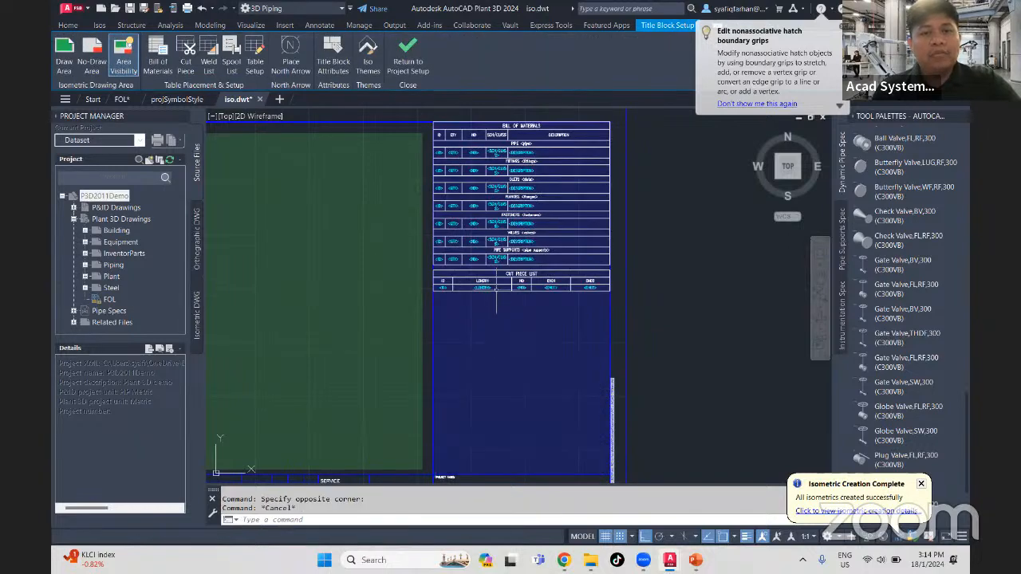
left_click(496, 302)
key("Escape")
left_click(499, 309)
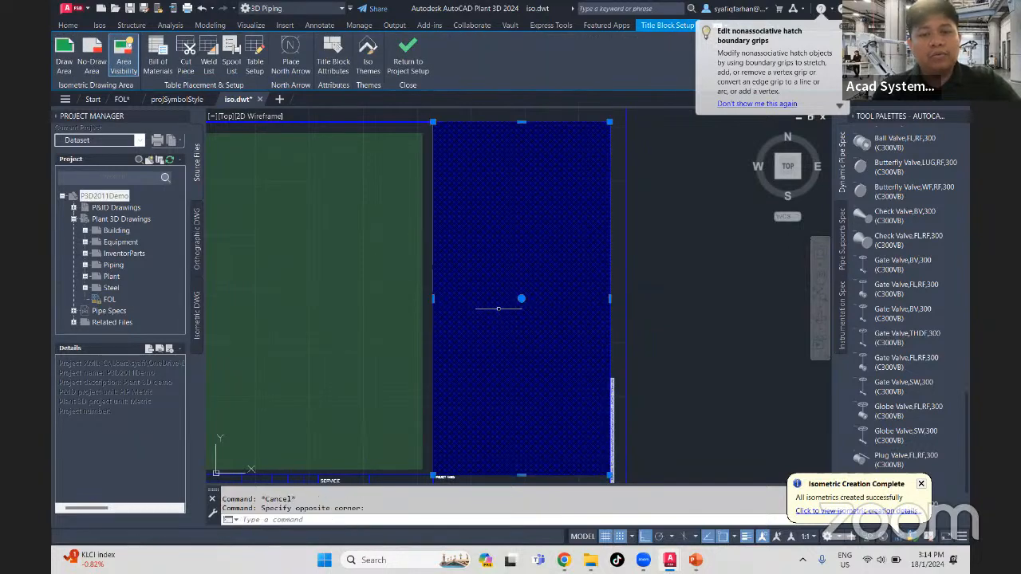
key("Escape")
left_click(490, 305)
key("Delete")
left_click(500, 274)
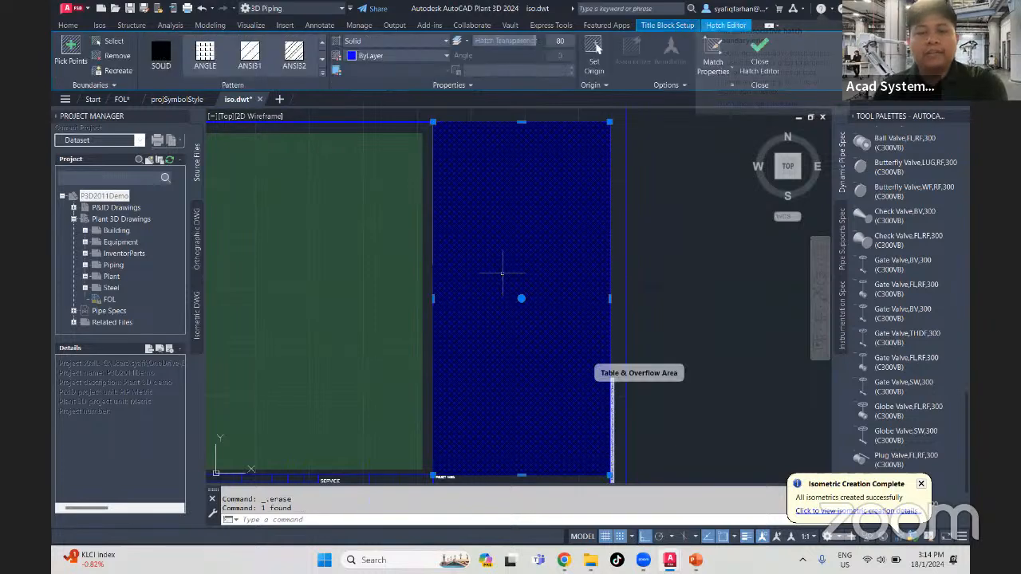
left_click(499, 273)
key("Escape")
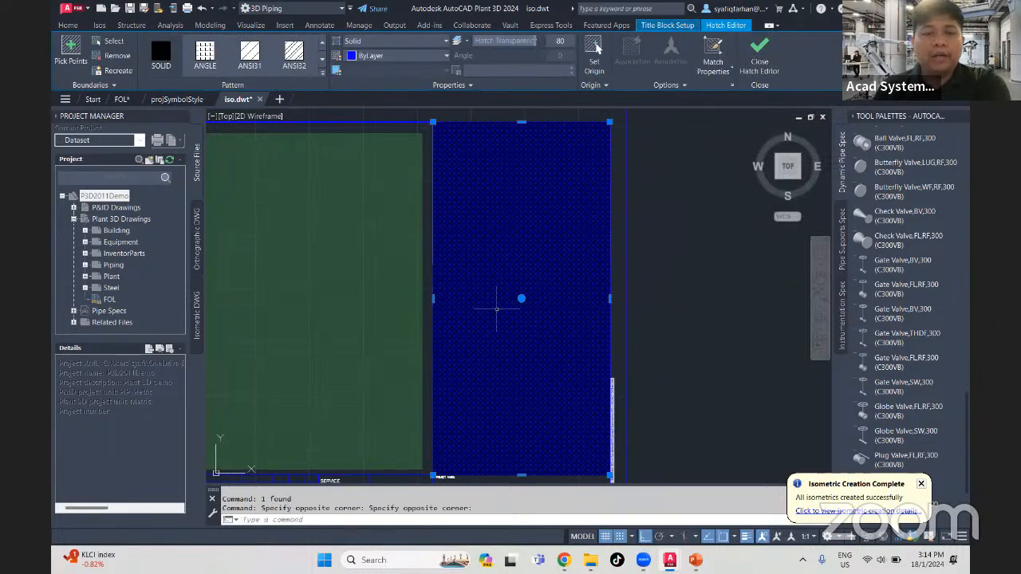
key("Escape")
- Place a bill of materials table across the emptied column beside the drawing area, from its upper corner to about 579, 194
mouse_move(490, 279)
middle_mouse_down()
mouse_move(510, 284)
mouse_move(495, 248)
middle_mouse_up()
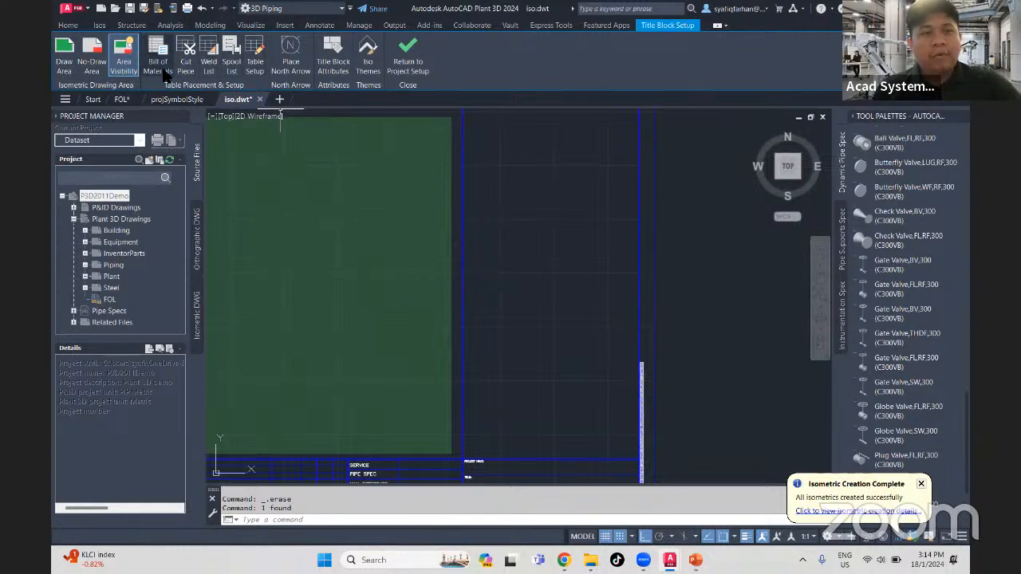
middle_click_drag(469, 212, 421, 267)
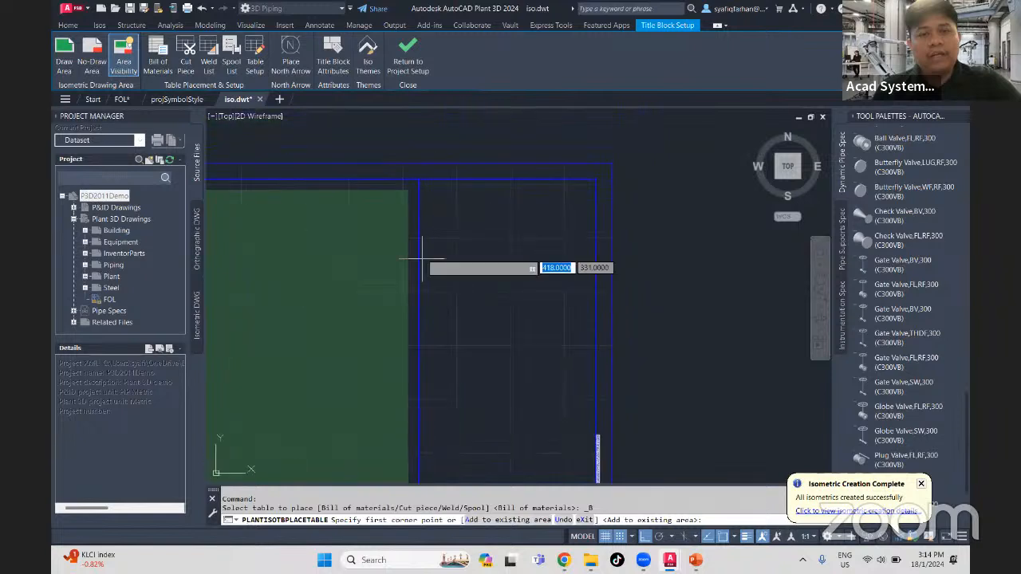
left_click(419, 180)
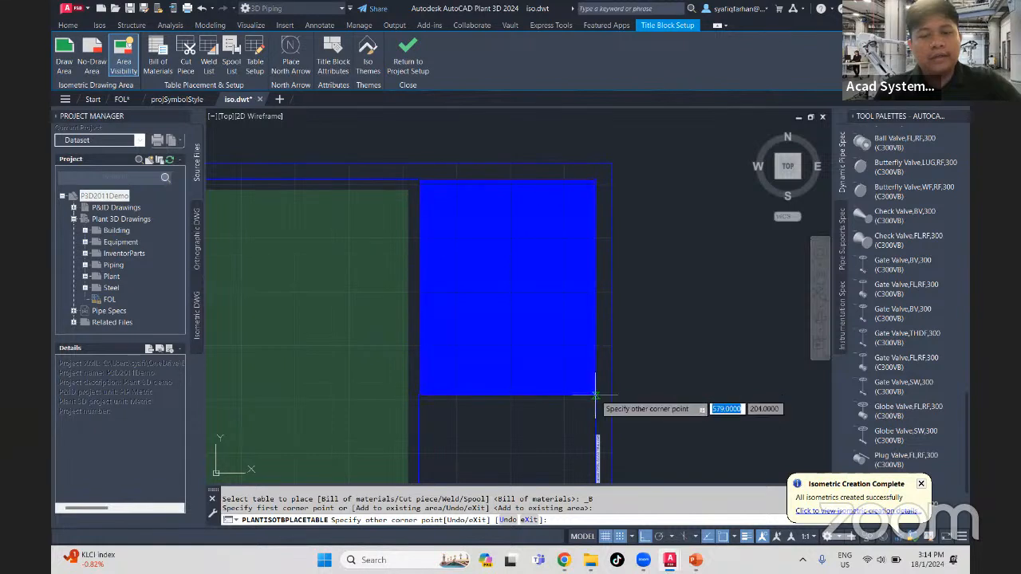
middle_click_drag(595, 394, 574, 349)
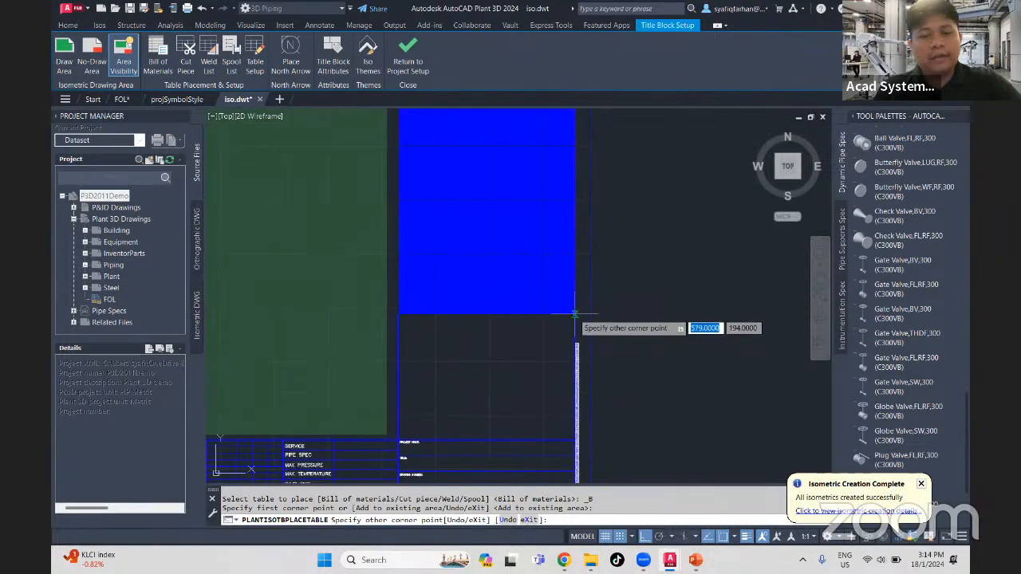
left_click(574, 314)
middle_click_drag(578, 325, 575, 388)
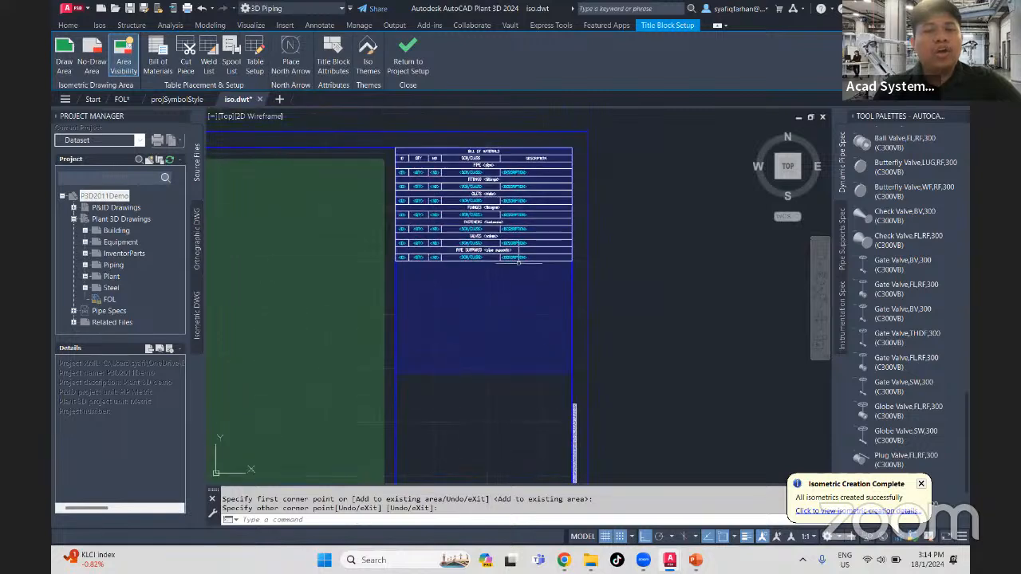
- Inspect the title row and the pipe section's schedule/class cell in the new bill of materials table
scroll(511, 259, "up", 2)
middle_click_drag(436, 151, 454, 222)
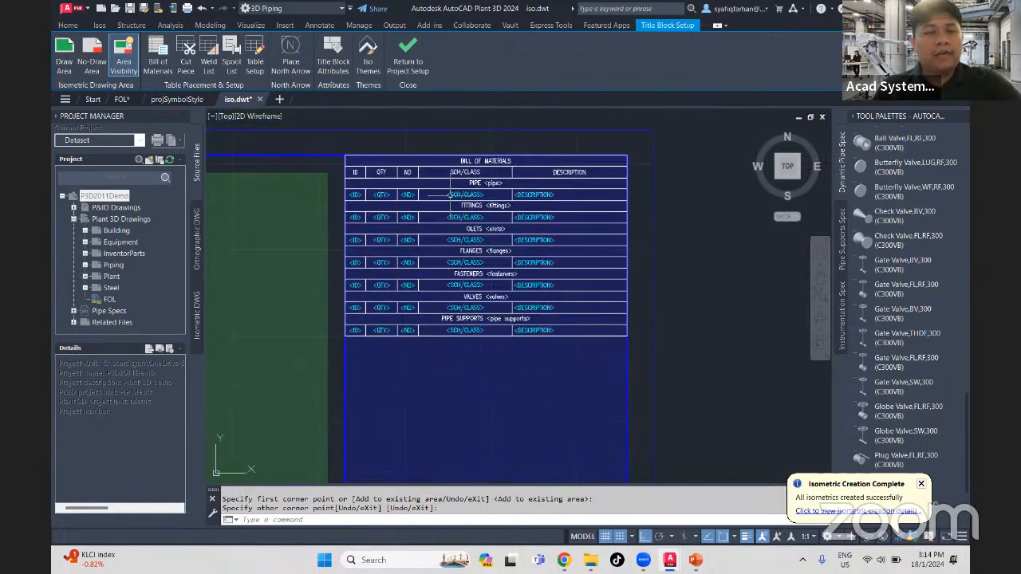
left_click(478, 155)
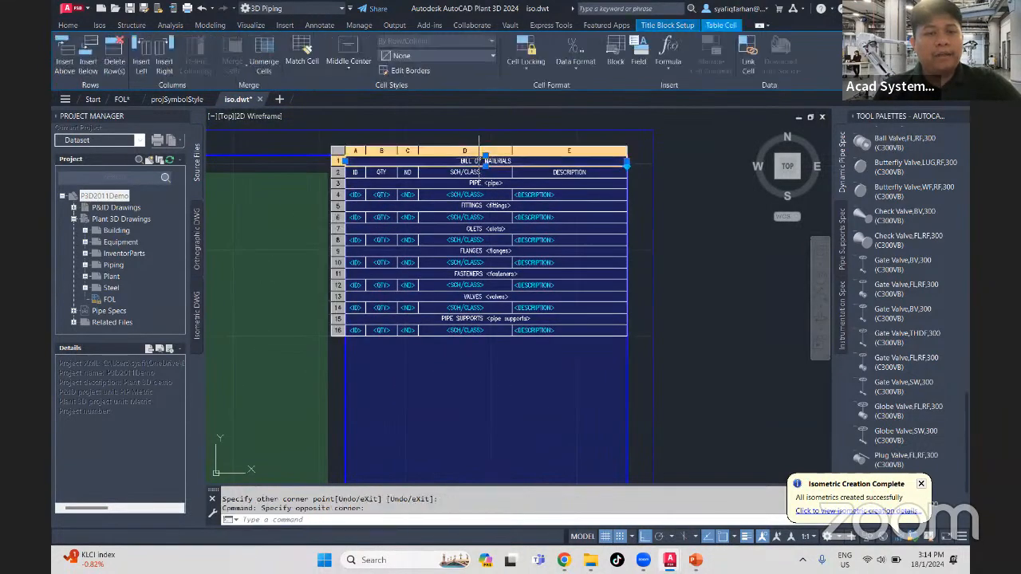
key("Escape")
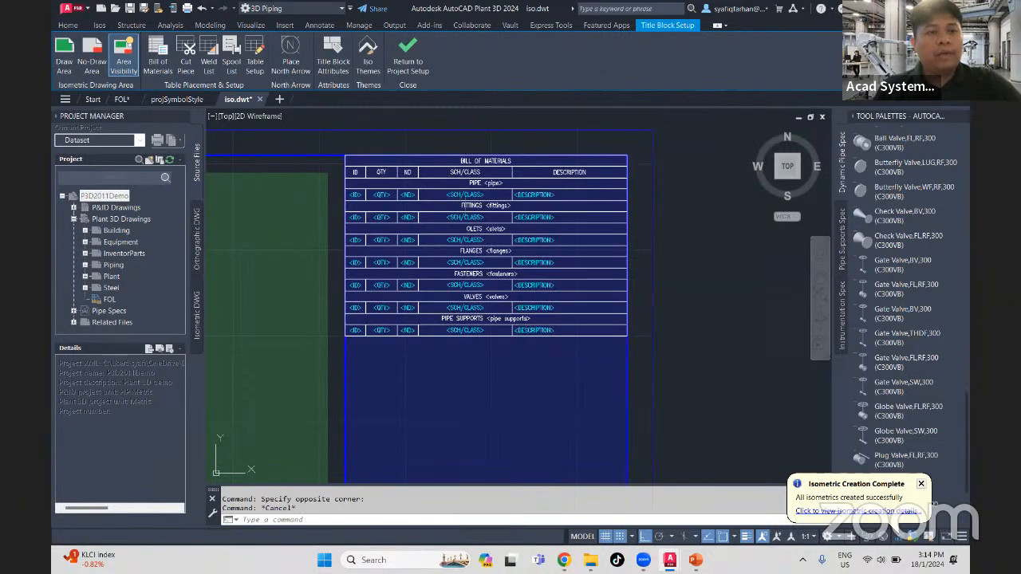
left_click(472, 194)
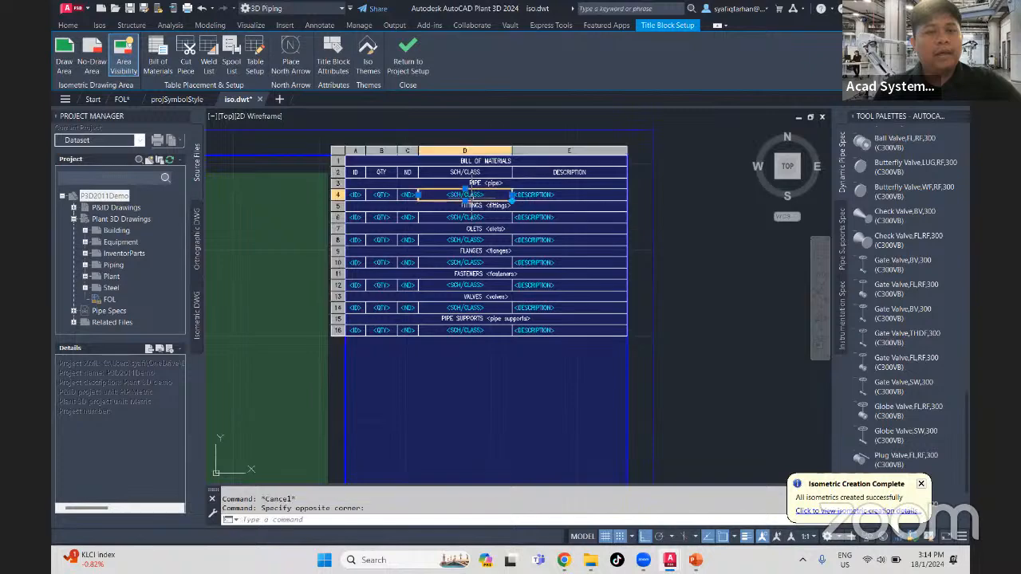
key("Escape")
left_click(482, 160)
key("Escape")
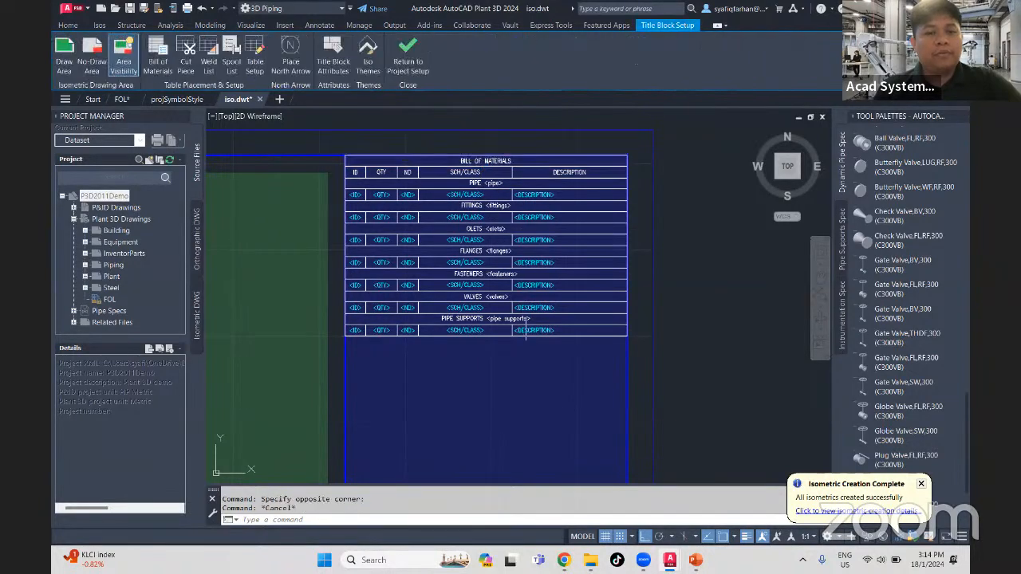
- Try to edit the schedule/class cell and the heading of the bill of materials table's pipe supports section
left_click_drag(539, 357, 494, 322)
right_click(517, 341)
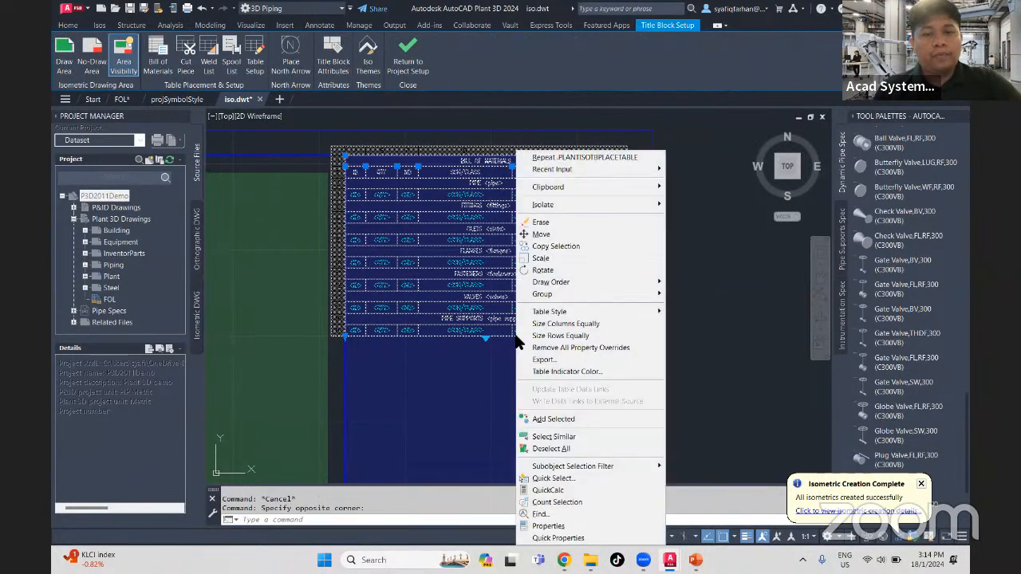
key("Escape")
double_click(509, 335)
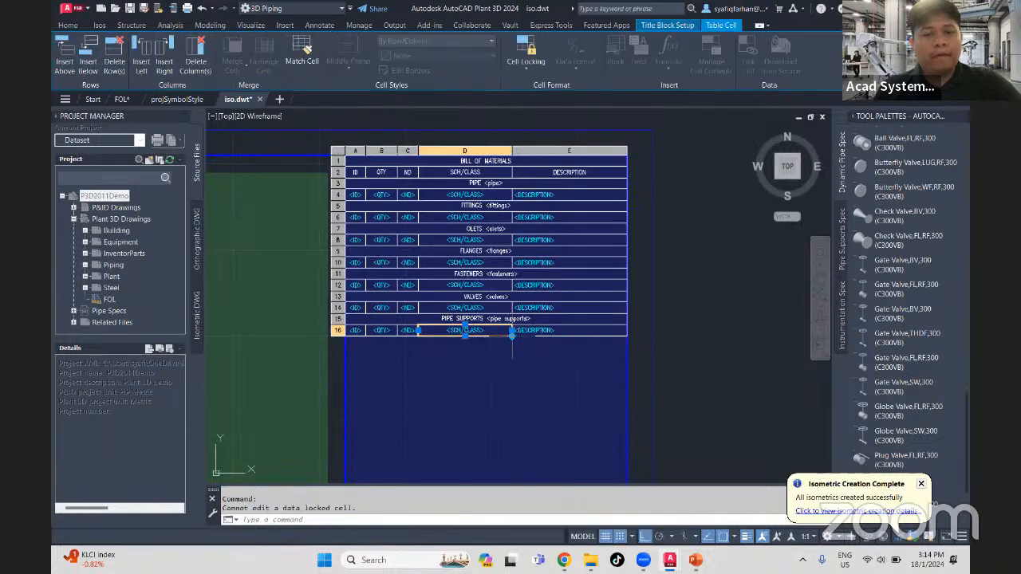
key("Escape")
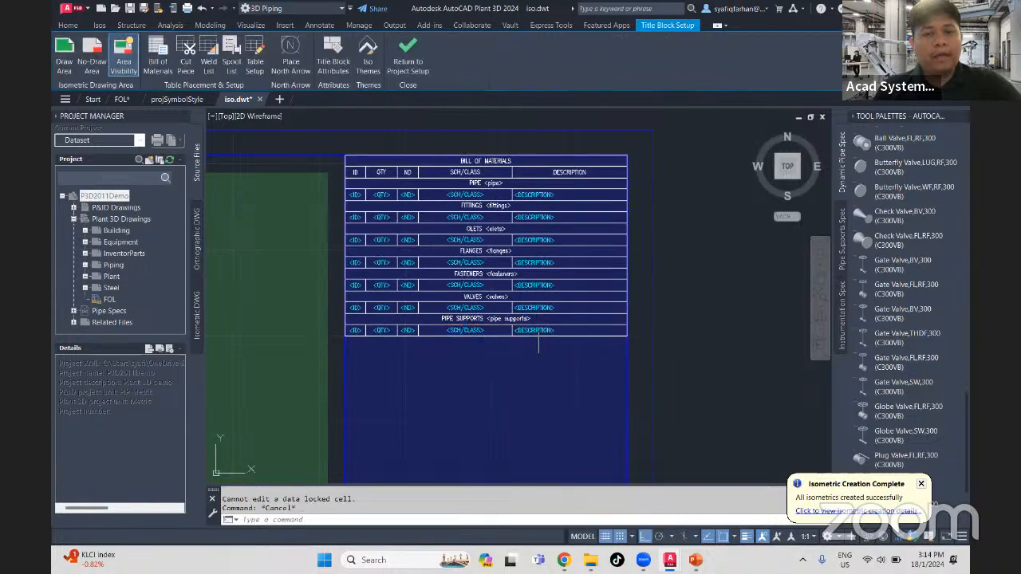
double_click(496, 318)
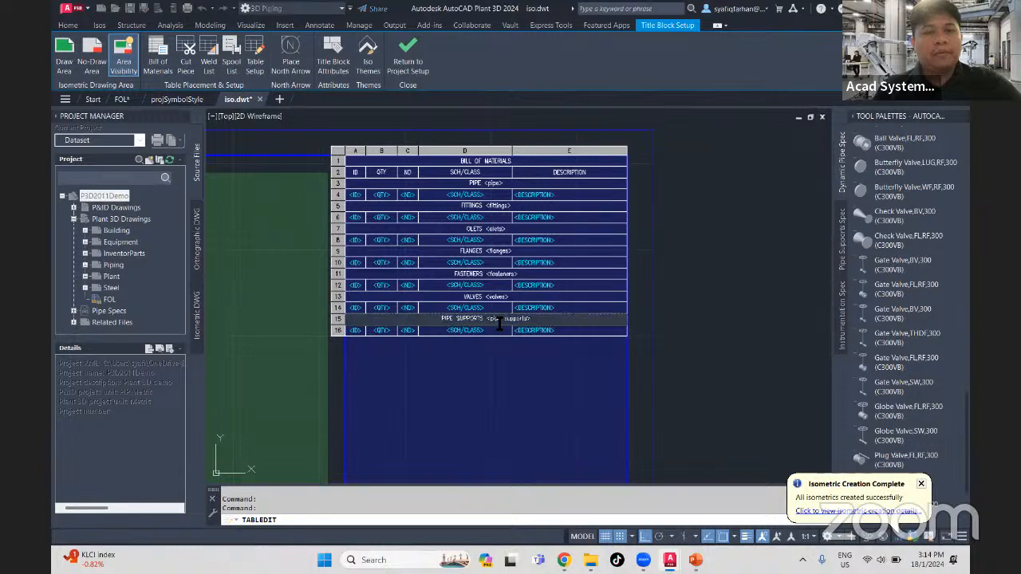
key("Escape")
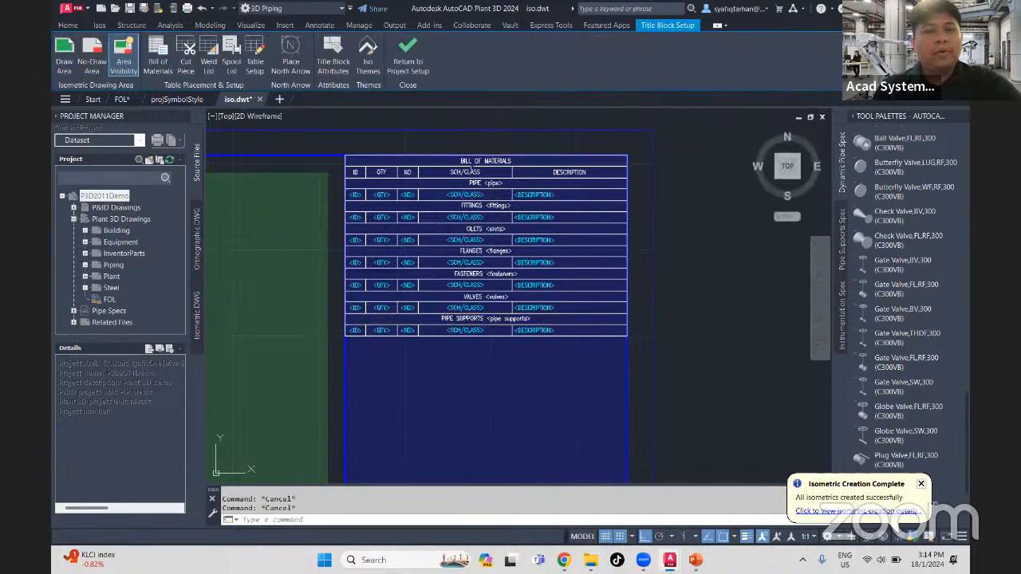
left_click(484, 160)
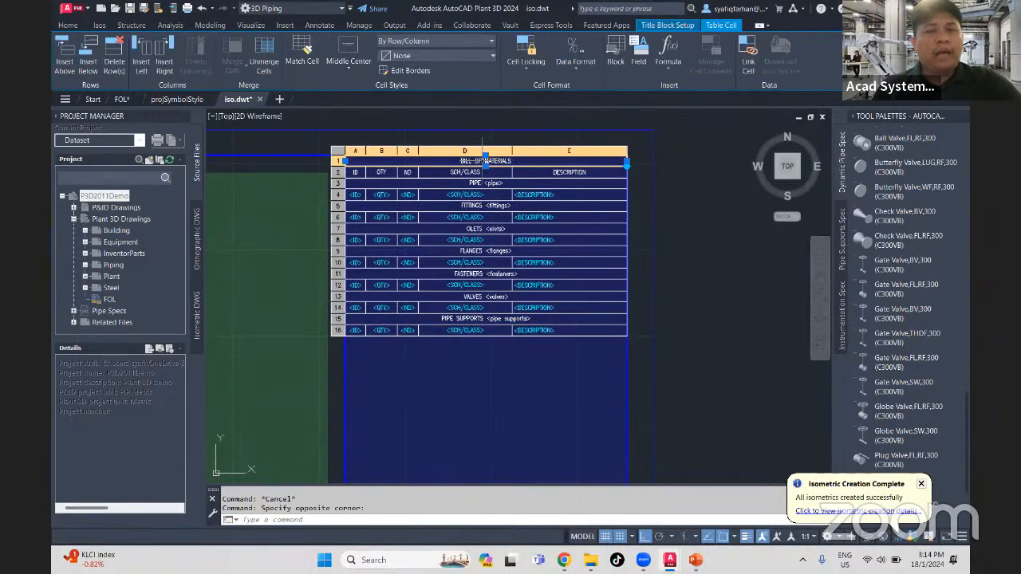
key("Escape")
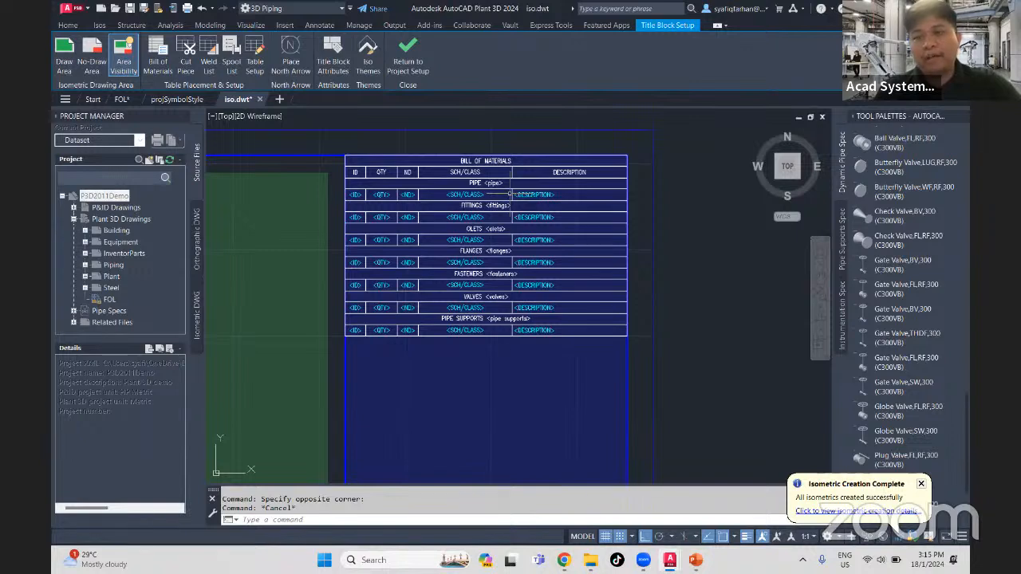
scroll(475, 199, "up", 2)
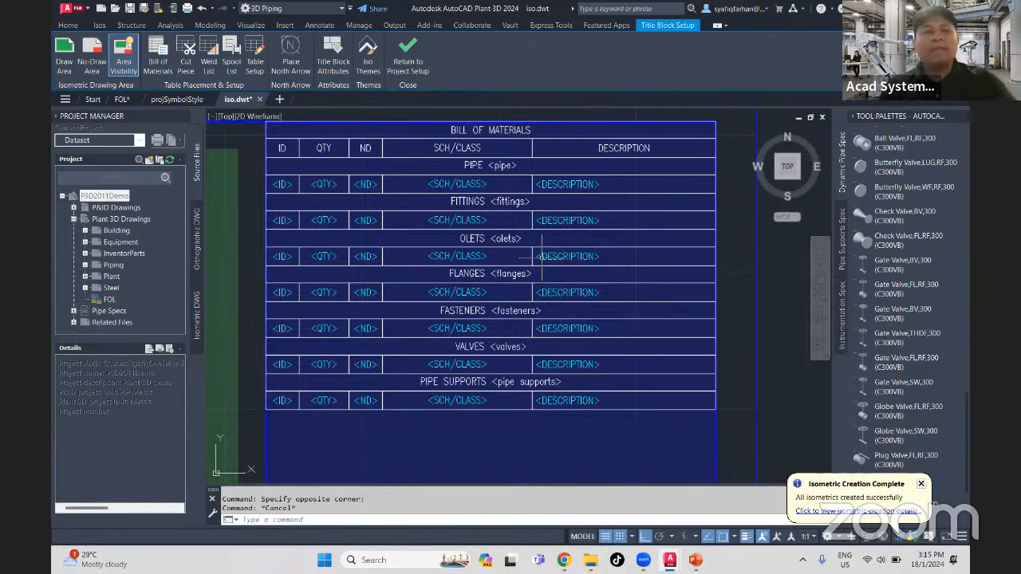
- Open the table setup for the Bill of Materials table type and hide its SCH/CLASS column
left_click(255, 76)
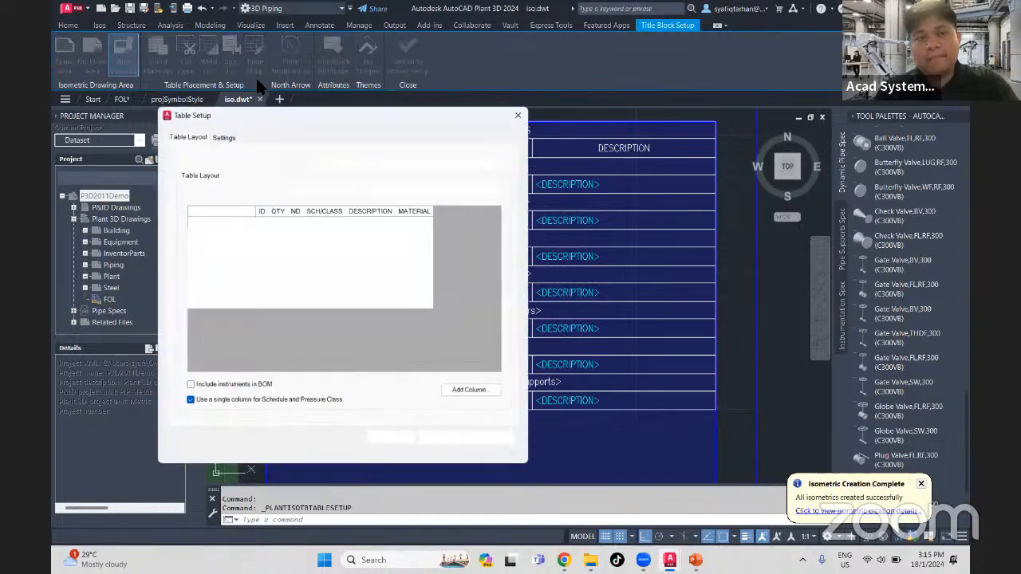
left_click(425, 161)
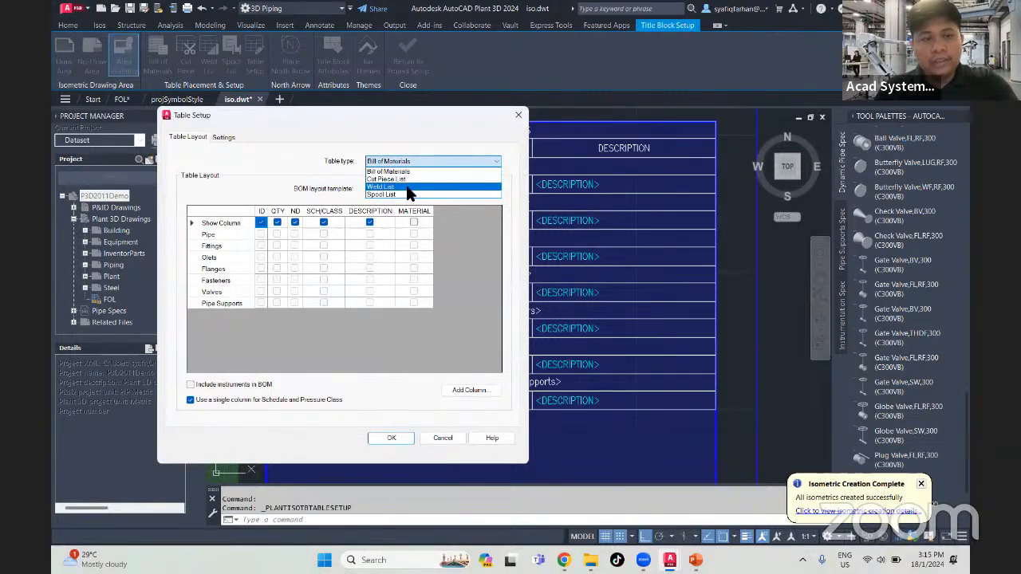
left_click(290, 169)
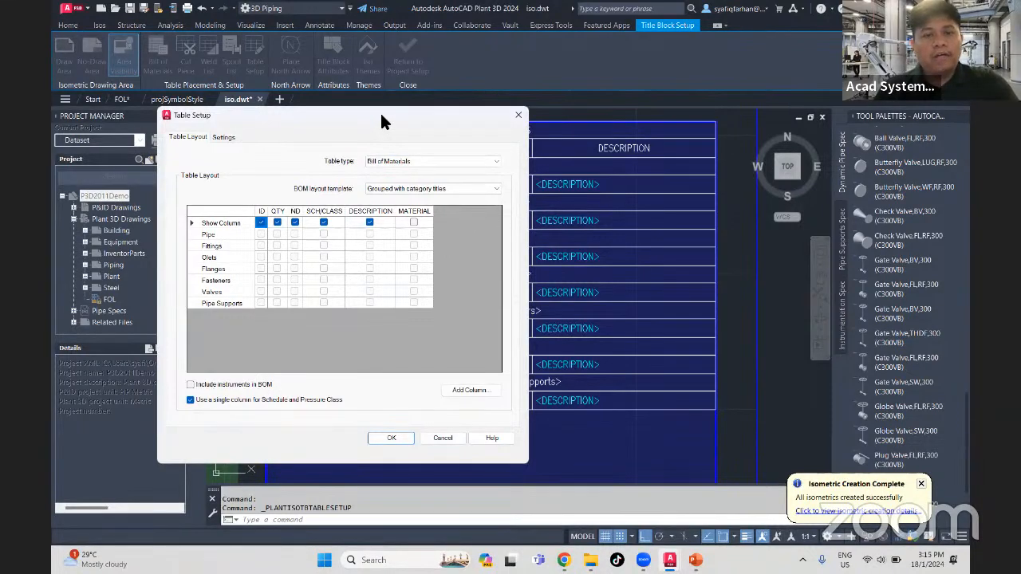
left_click_drag(381, 119, 681, 181)
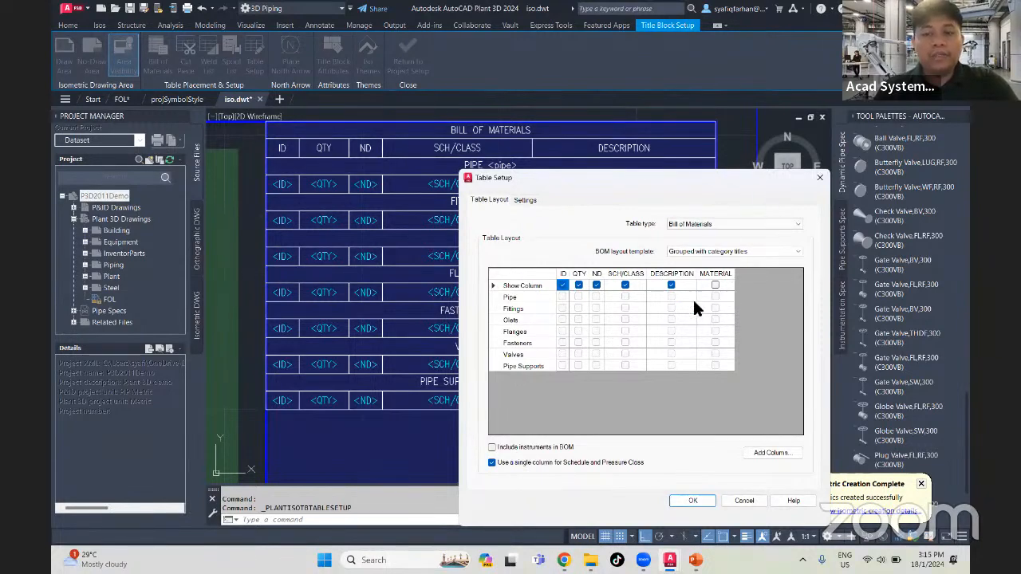
left_click(625, 285)
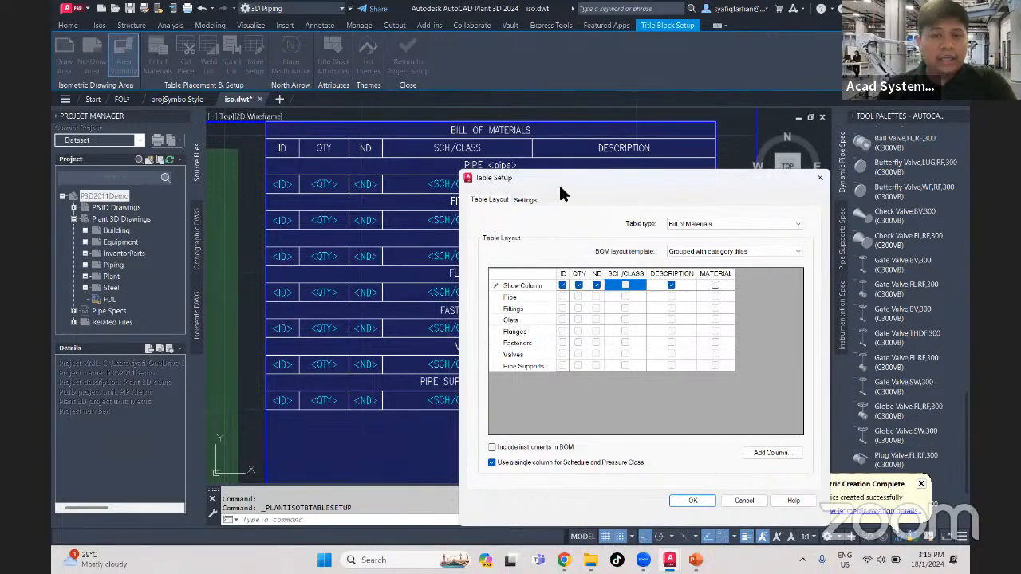
left_click_drag(576, 185, 638, 214)
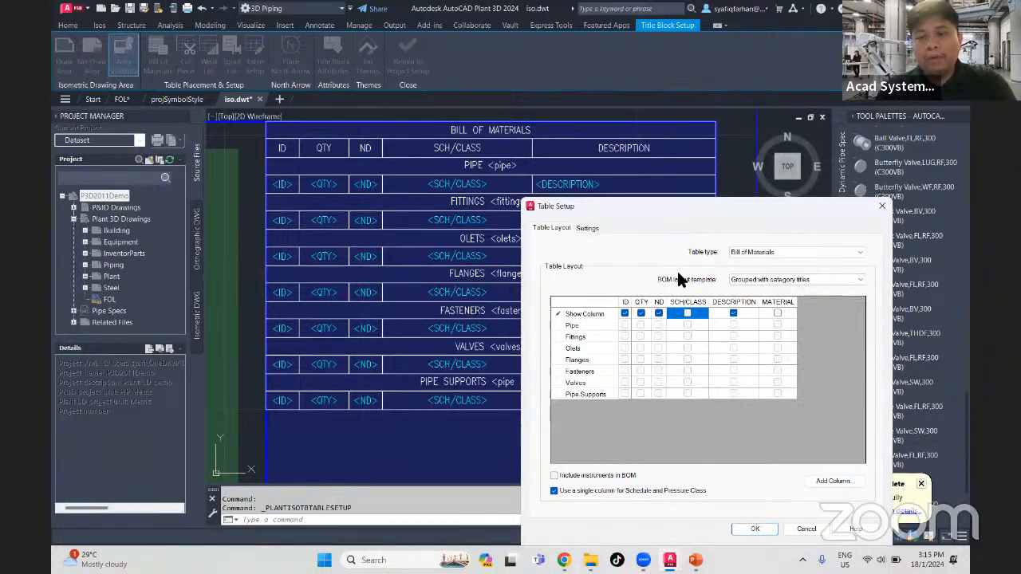
- Set the bill of materials layout template to Simple BOM and apply the table setup
left_click(771, 281)
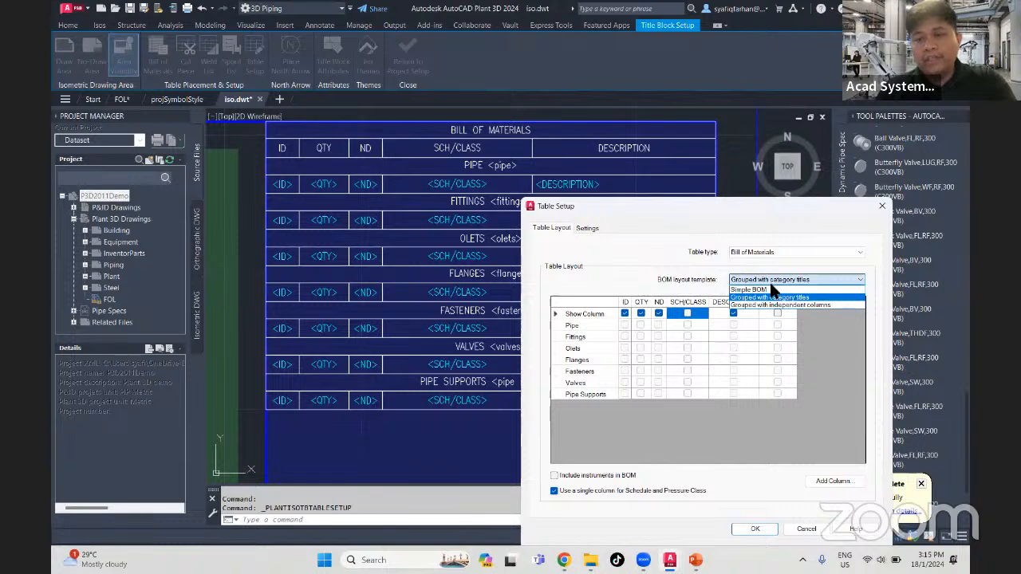
left_click(767, 289)
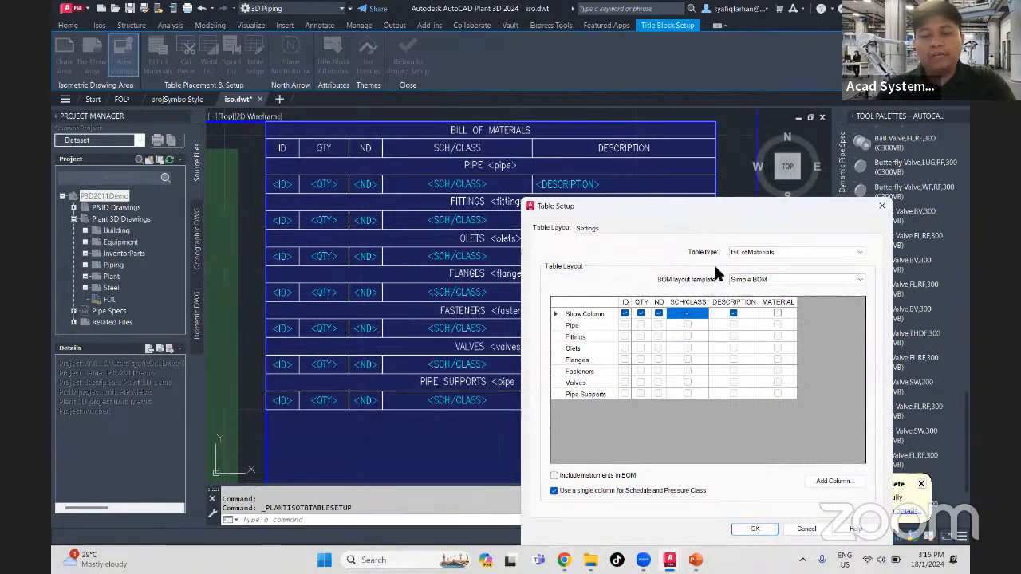
left_click_drag(745, 206, 678, 149)
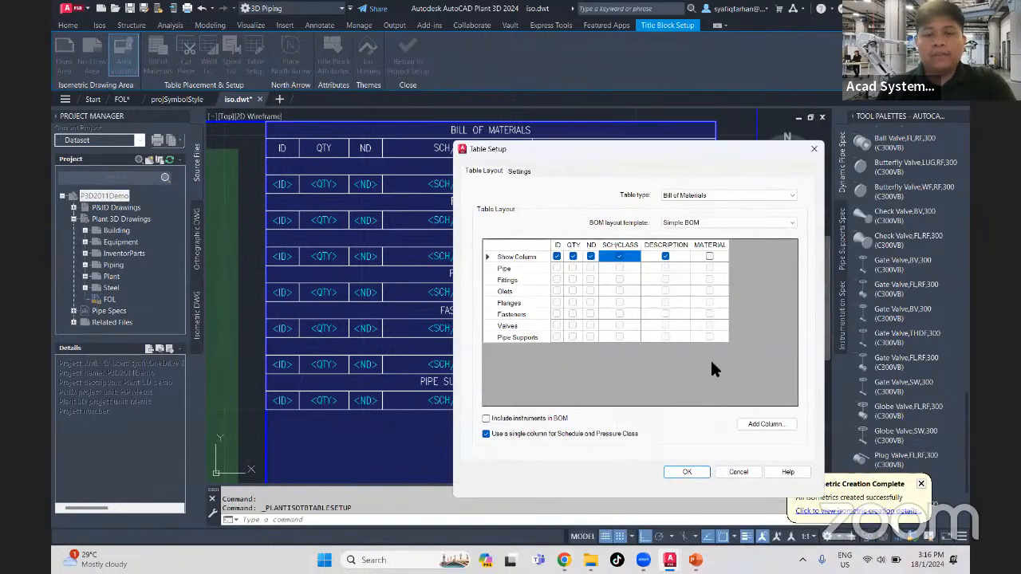
left_click(692, 468)
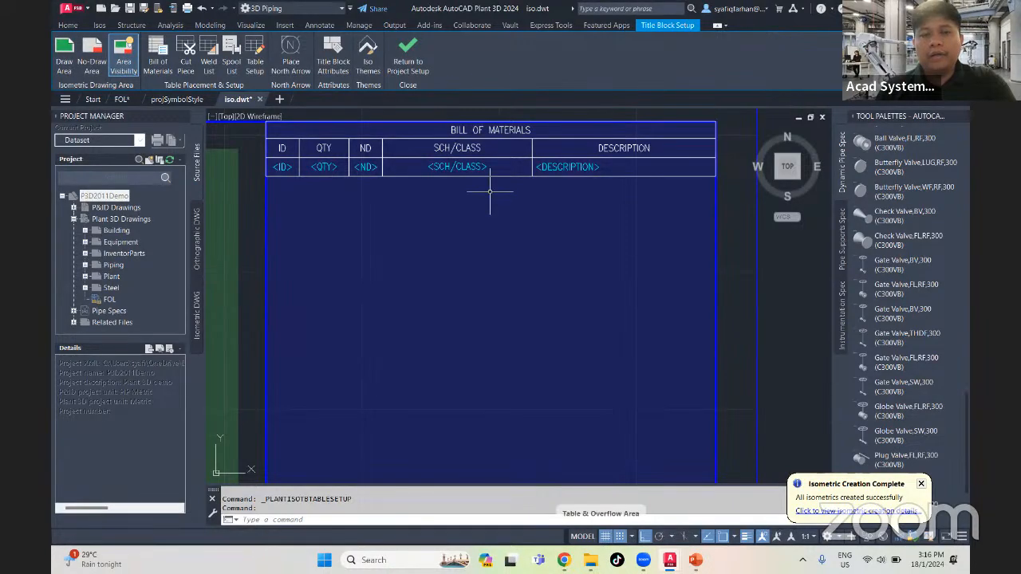
- Place a cut piece list table in the column beside the drawing area, from 415, 265 to 579, 77 just above the title block
scroll(504, 280, "down", 8)
middle_click_drag(502, 283, 540, 239)
scroll(372, 370, "up", 8)
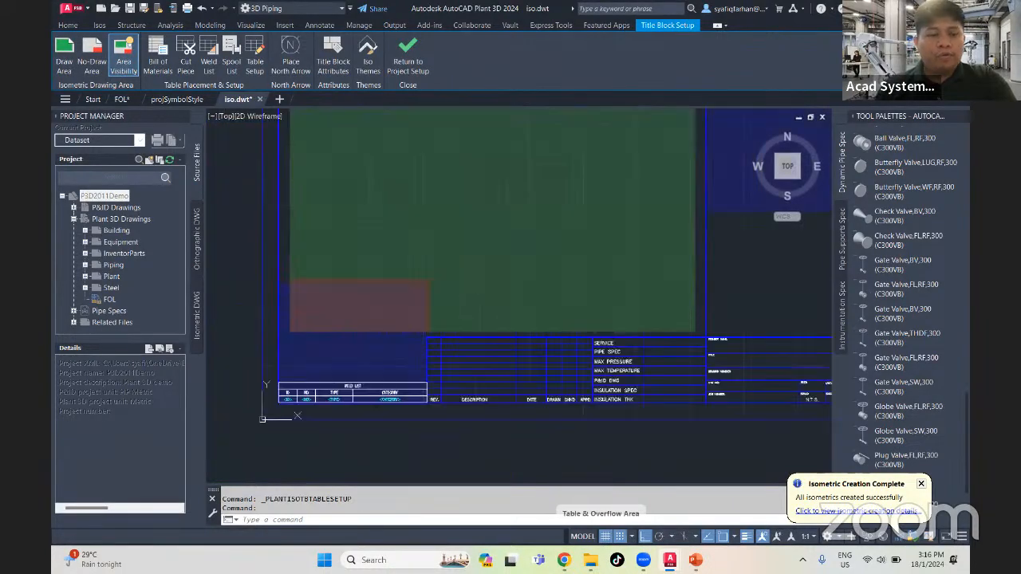
middle_click_drag(317, 396, 430, 394)
scroll(403, 376, "down", 5)
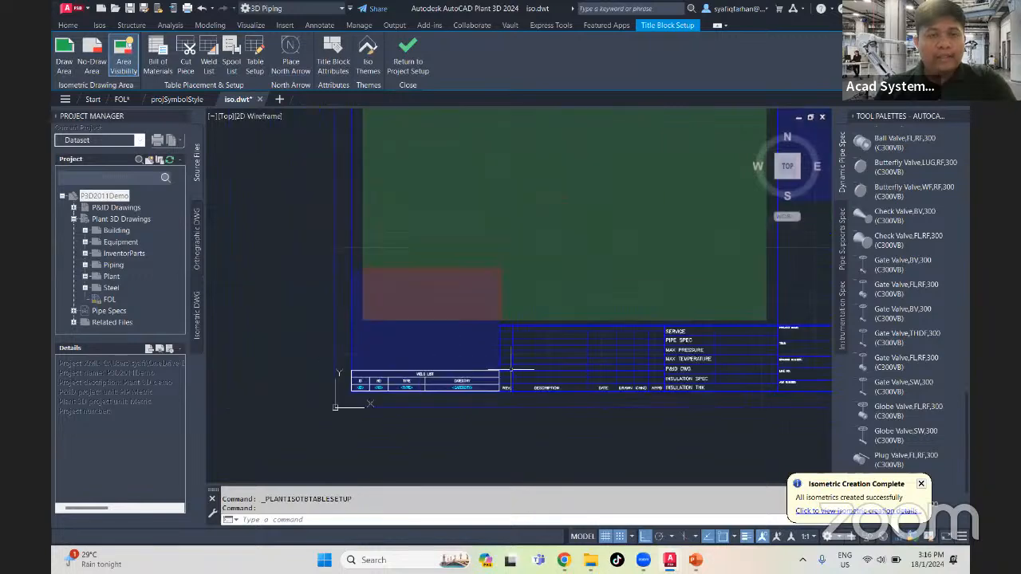
mouse_move(551, 361)
middle_mouse_down()
mouse_move(324, 374)
mouse_move(236, 421)
middle_mouse_up()
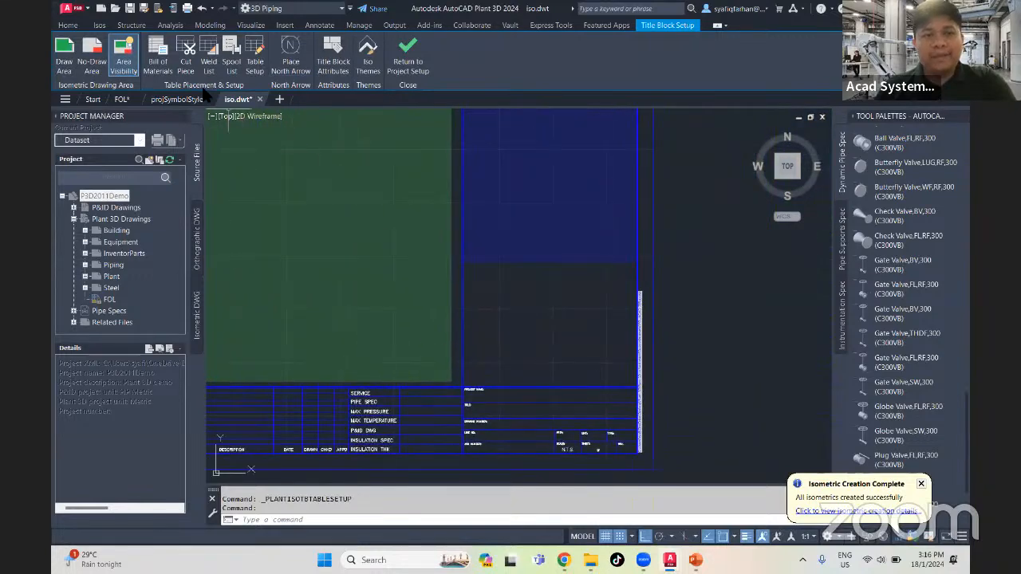
left_click(188, 64)
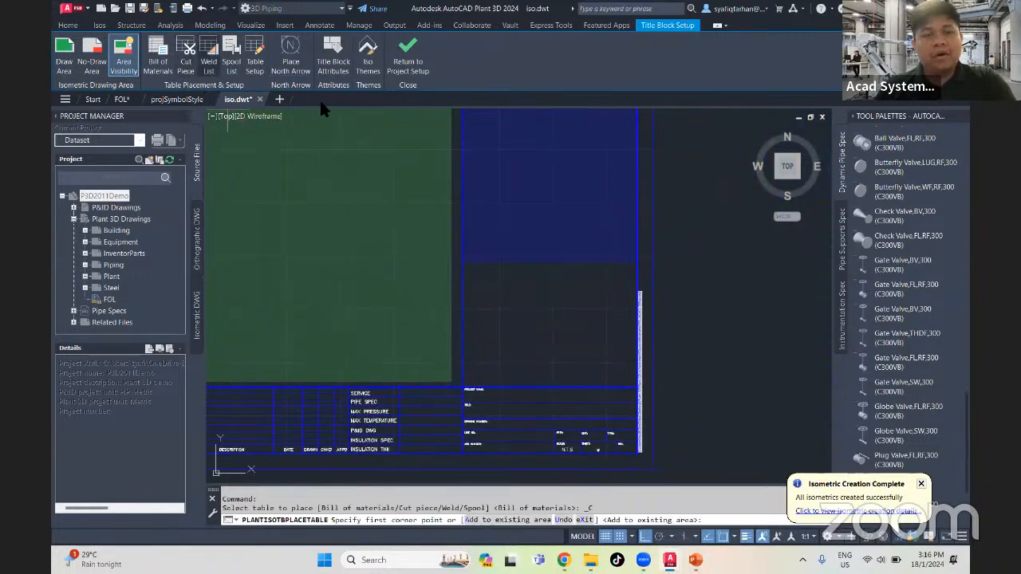
left_click(463, 187)
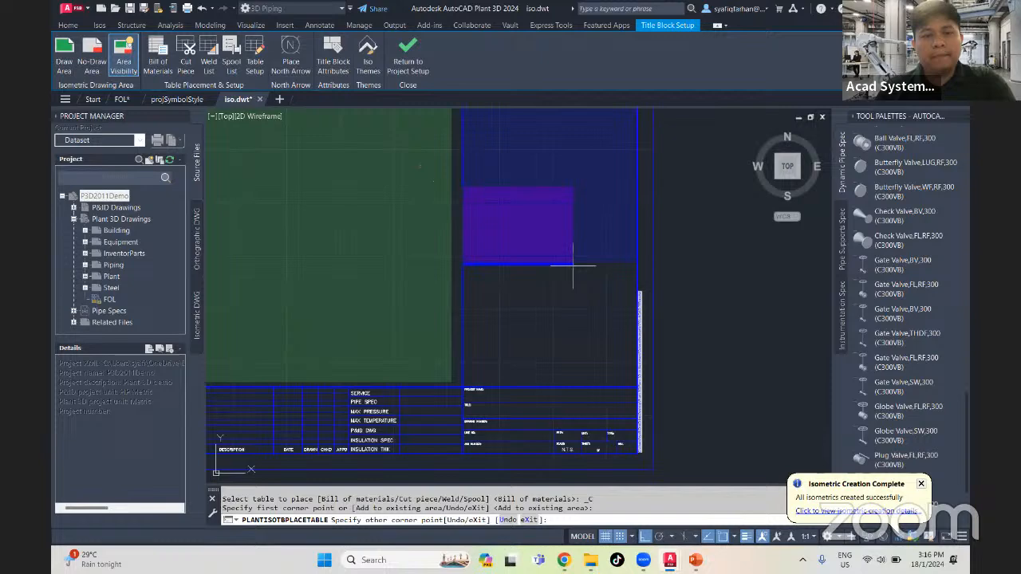
left_click(639, 387)
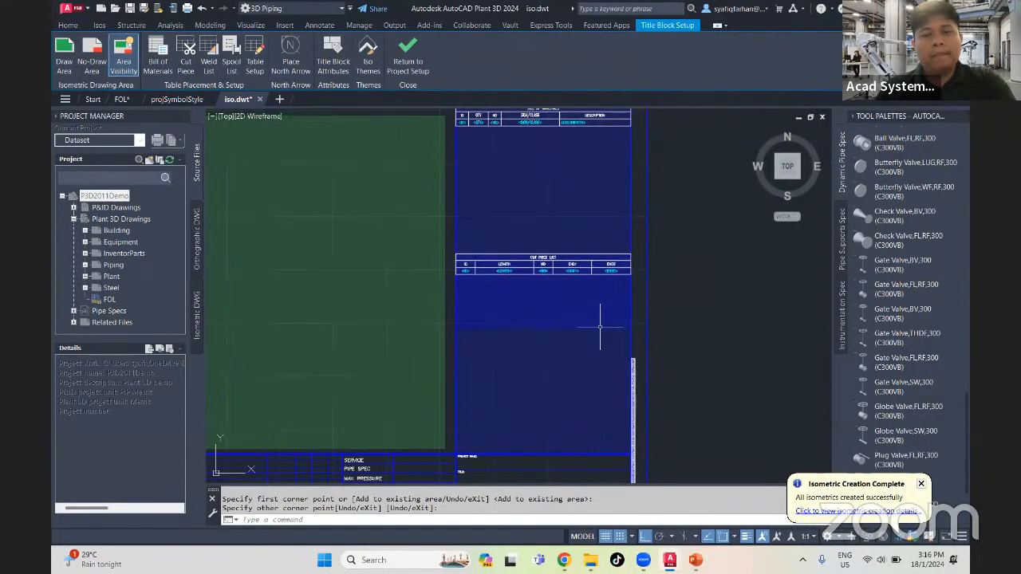
- Stretch the upper edge of the cut piece list's area upward, further into the bill of materials area
left_click(562, 335)
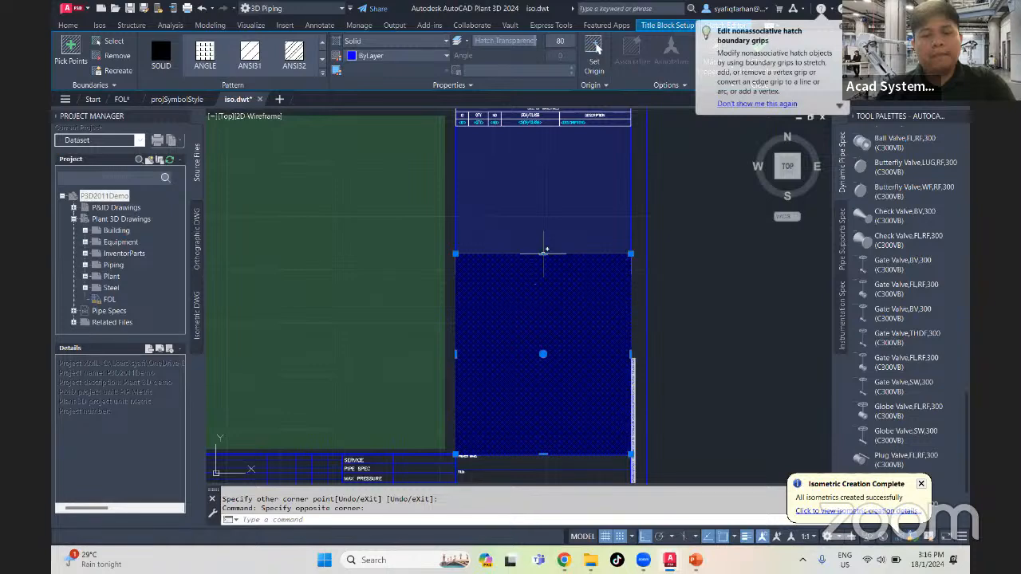
left_click(544, 253)
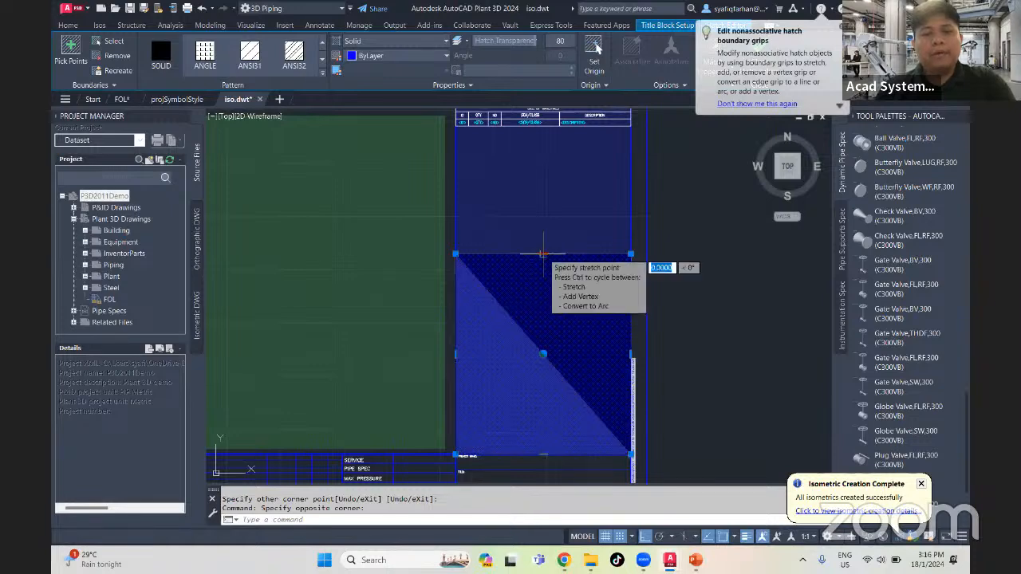
left_click(544, 219)
key("Escape")
- Stretch the lower edge of the bill of materials area down to the upper edge of the title block
left_click(583, 186)
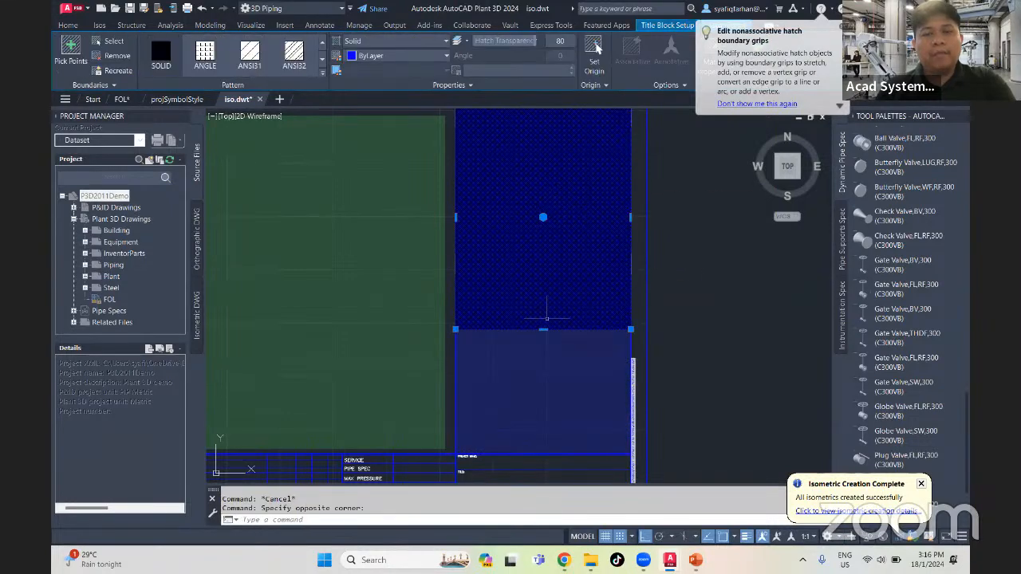
left_click(543, 328)
left_click(547, 457)
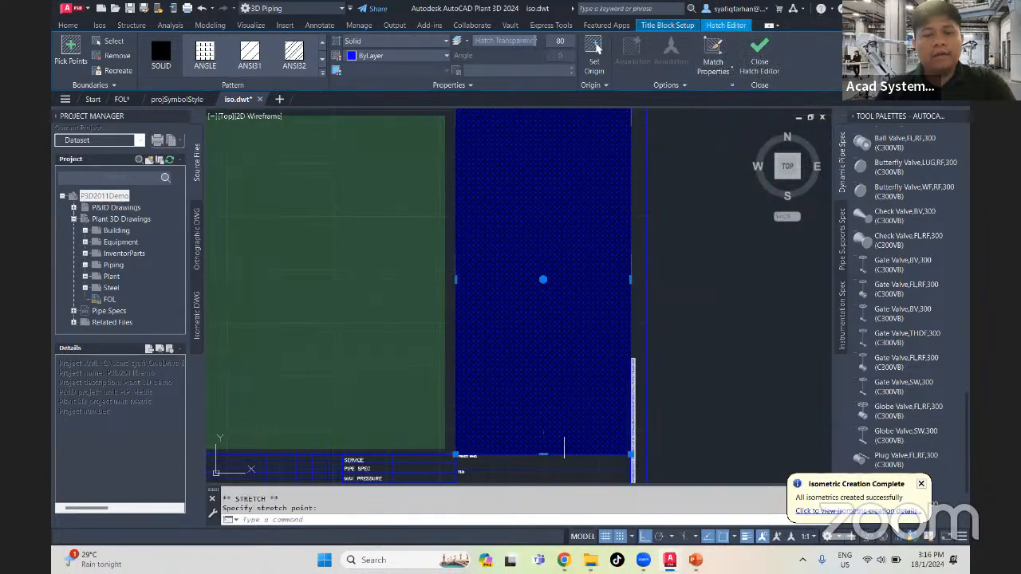
key("Escape")
- Examine how the bill of materials and cut piece list areas overlap within the table column
scroll(687, 363, "down", 4)
scroll(649, 338, "up", 4)
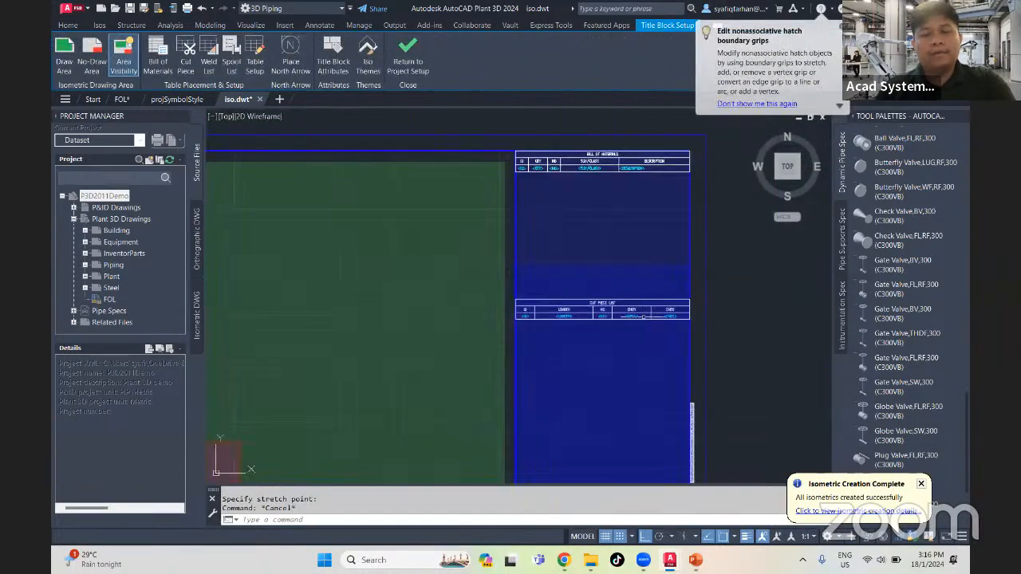
left_click(634, 277)
left_click(634, 277)
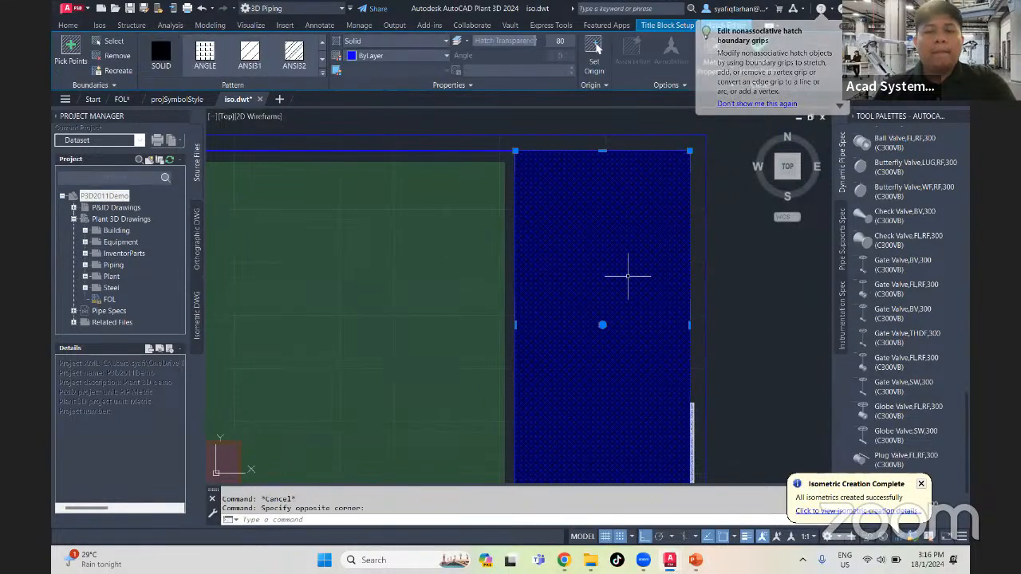
key("Escape")
scroll(622, 300, "down", 2)
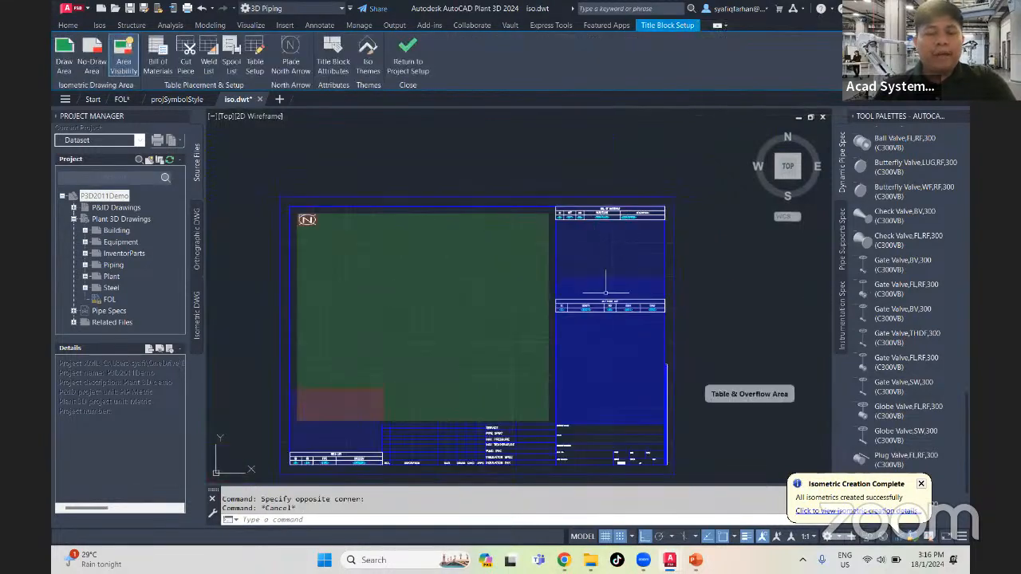
scroll(655, 323, "up", 2)
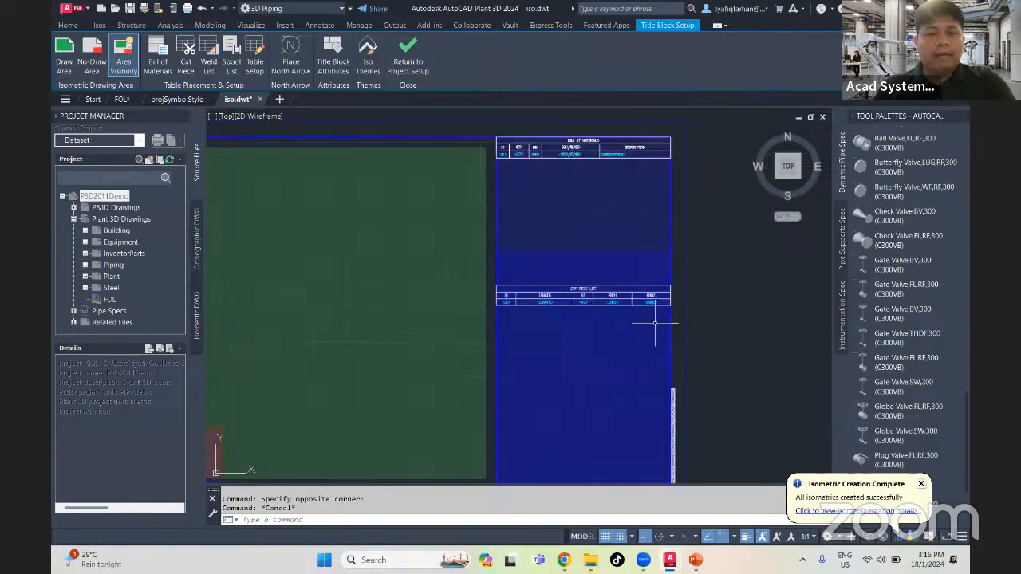
scroll(655, 323, "down", 3)
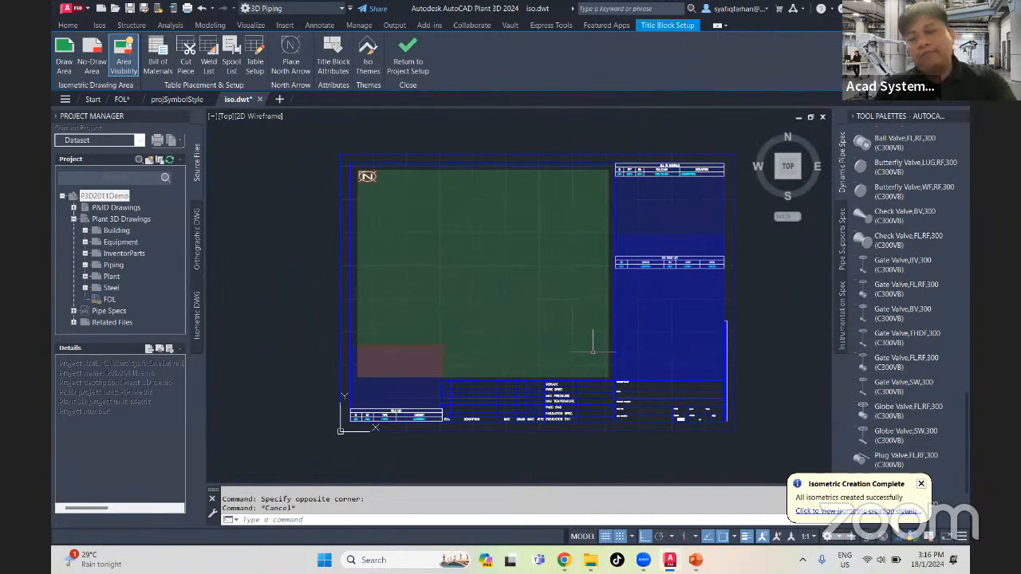
left_click(682, 290)
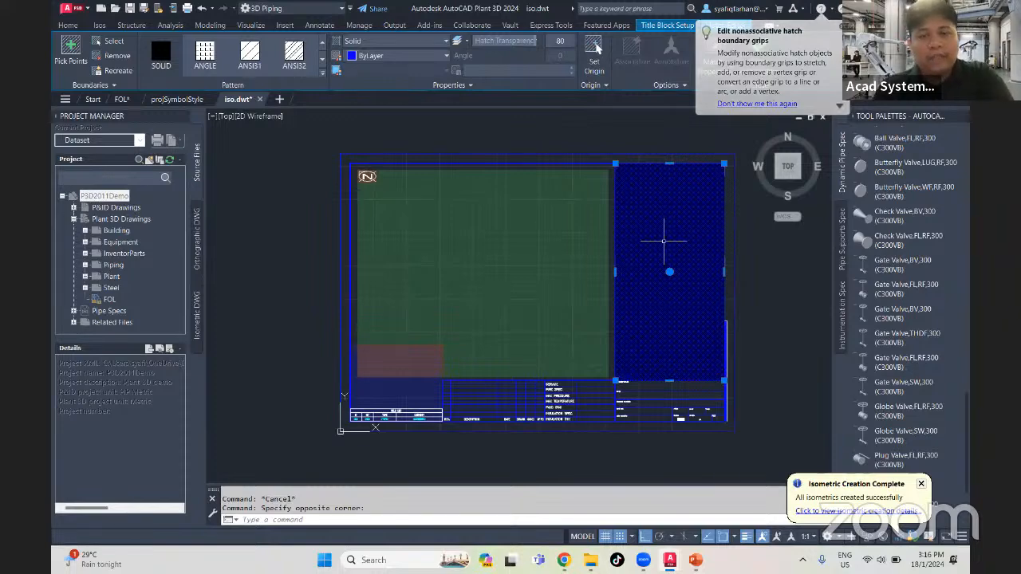
key("Escape")
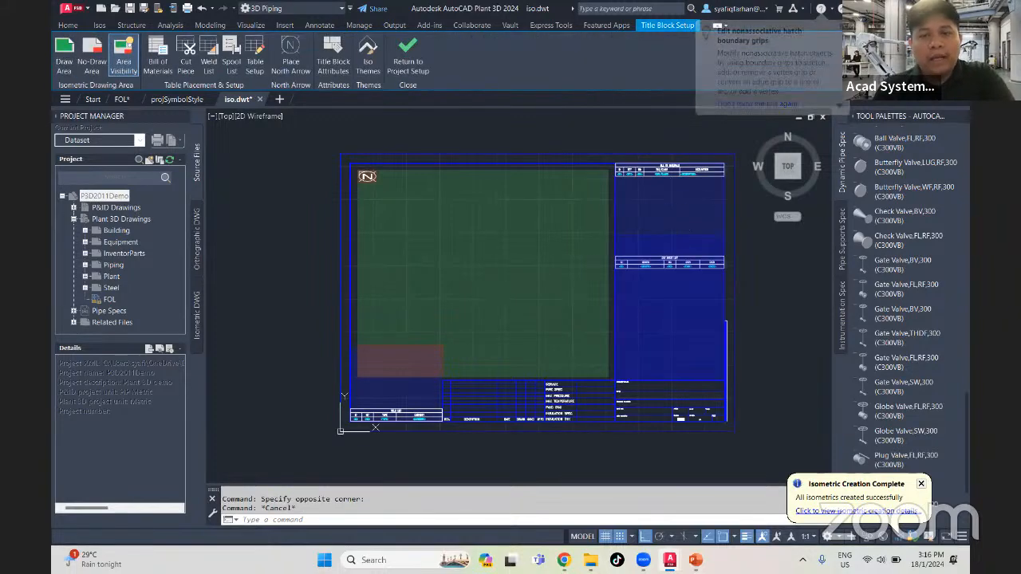
- Examine the green isometric drawing area and the corner of the red no-draw area above the weld list
left_click(476, 227)
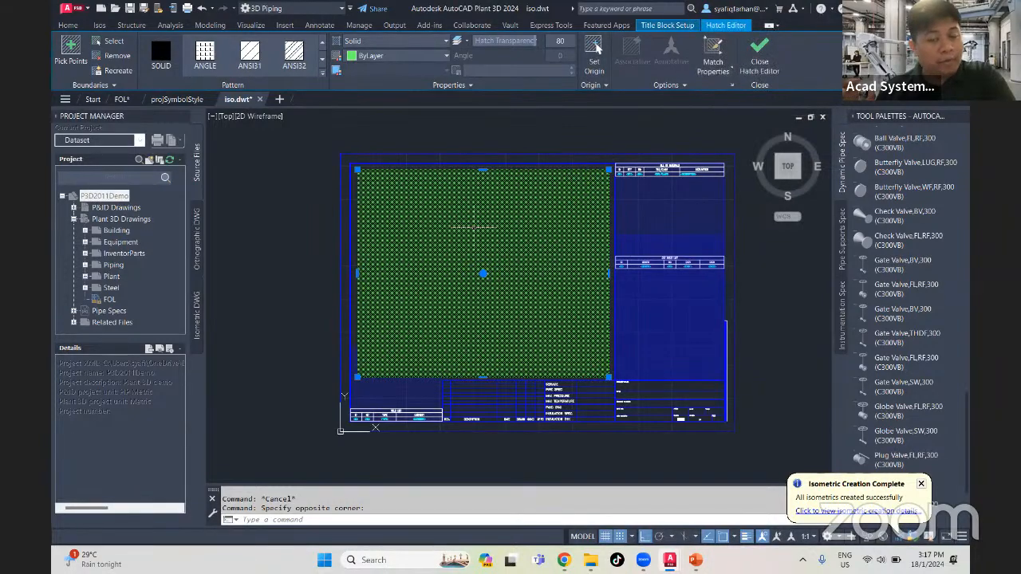
key("Escape")
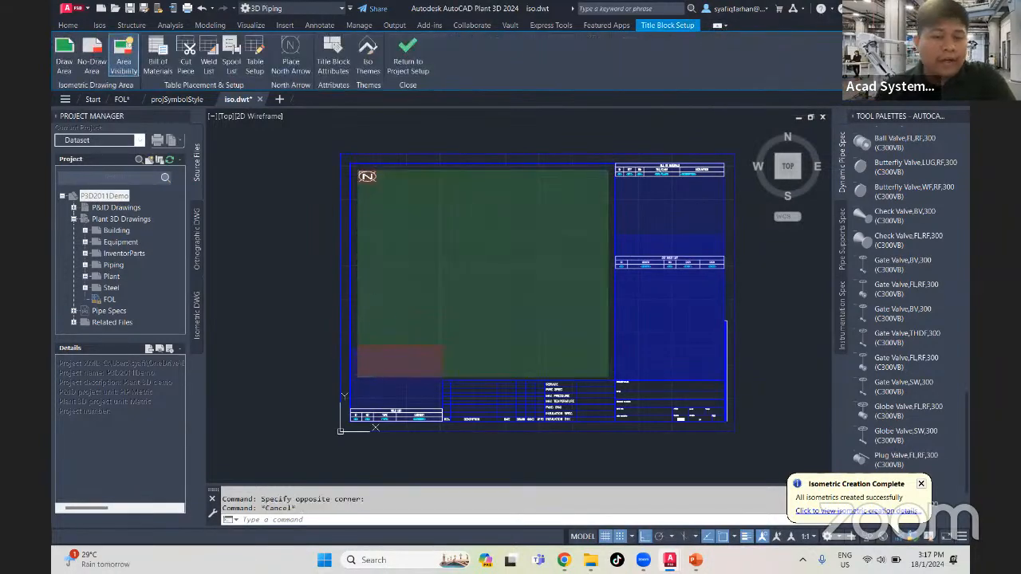
left_click(383, 388)
key("Escape")
scroll(417, 362, "up", 6)
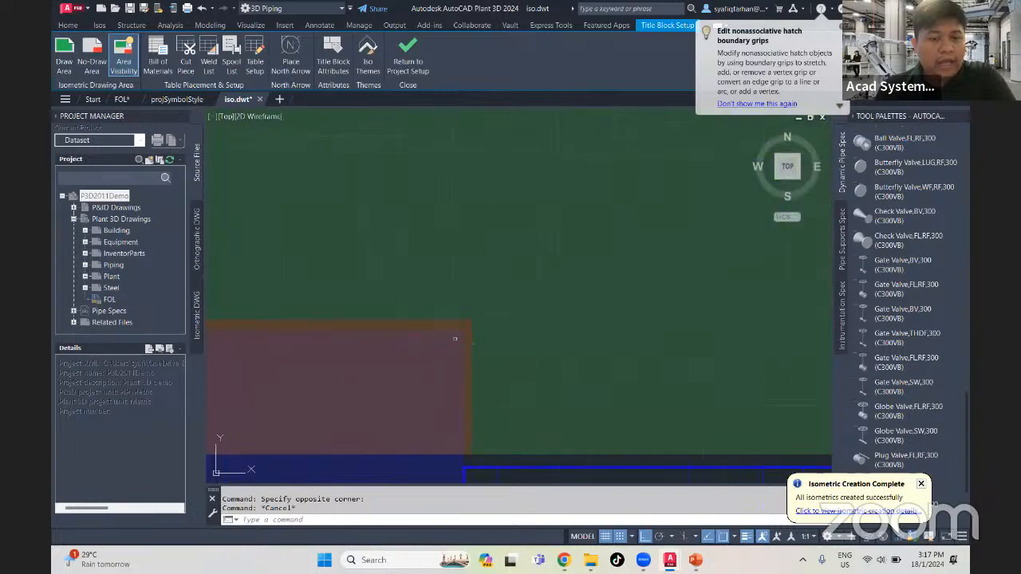
left_click(469, 324)
key("Escape")
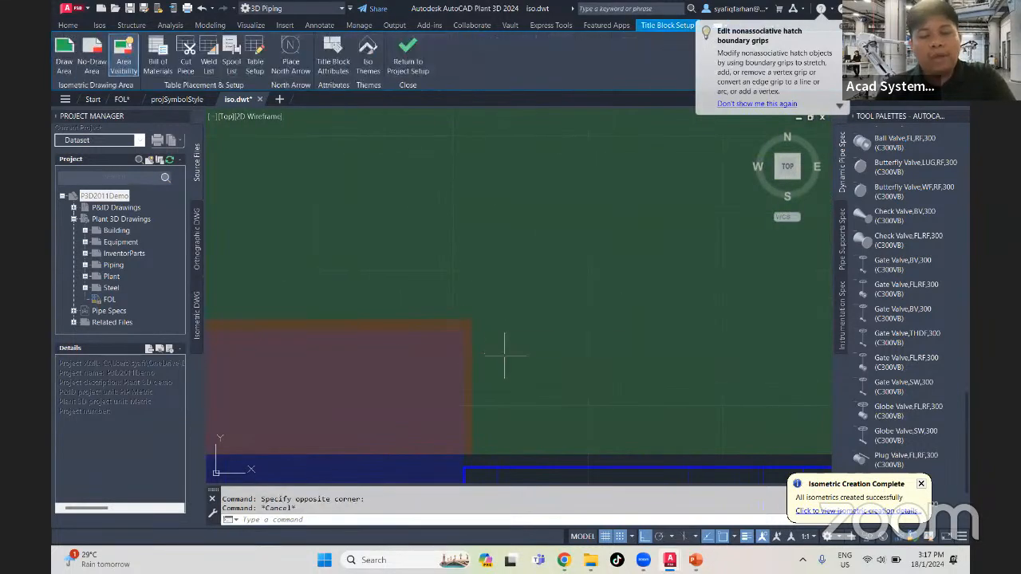
left_click(469, 327)
key("Escape")
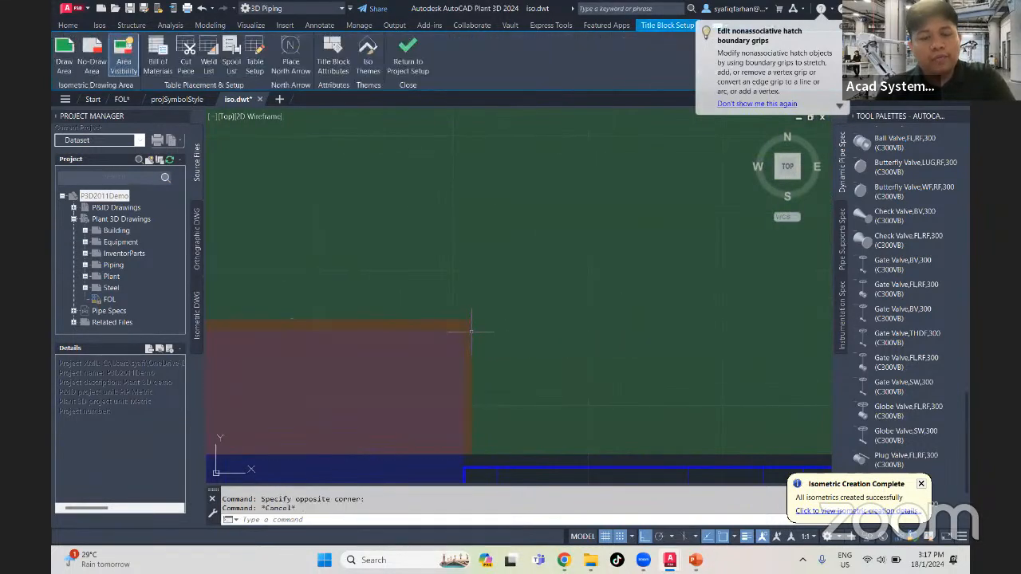
- Examine the red no-draw area above the weld list and the no-draw area around the north arrow
left_click(465, 325)
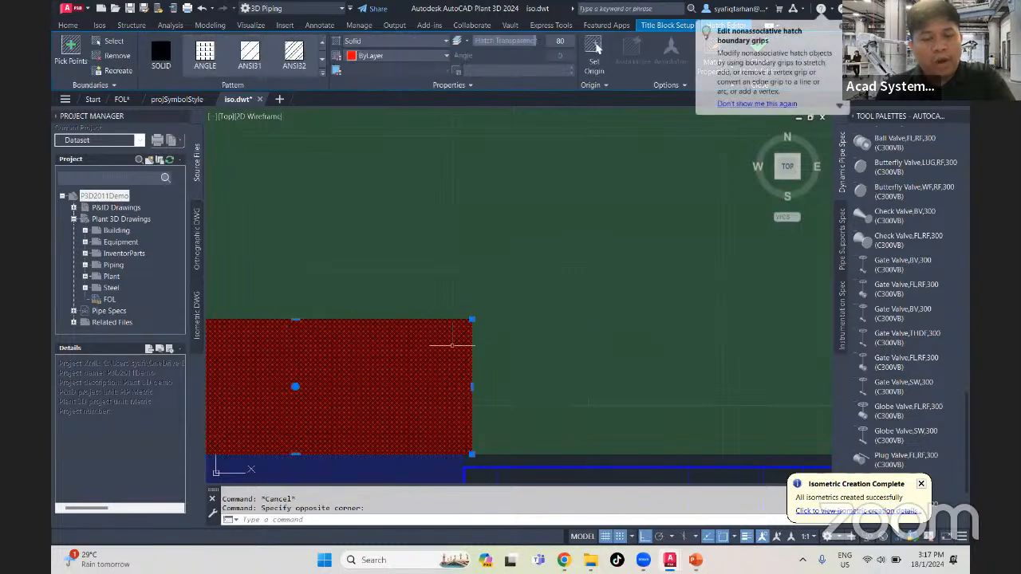
scroll(379, 356, "down", 2)
middle_click_drag(269, 349, 380, 346)
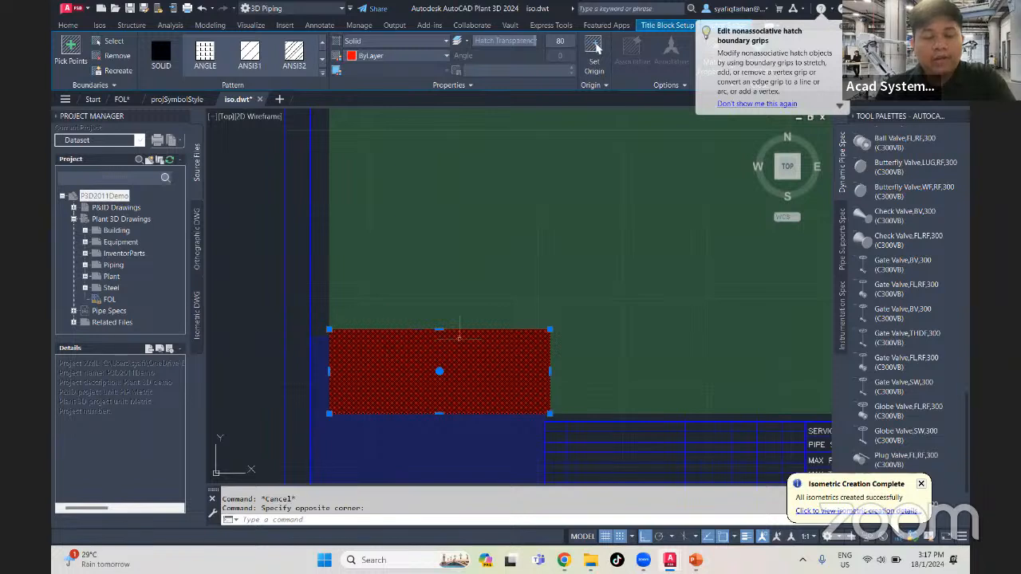
key("Escape")
middle_click_drag(375, 426, 374, 350)
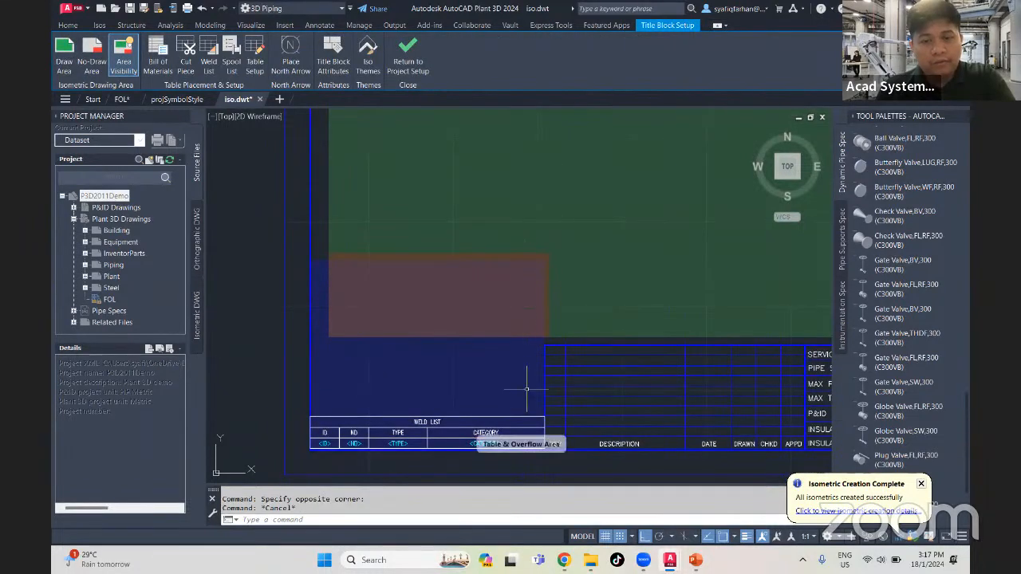
scroll(525, 368, "down", 5)
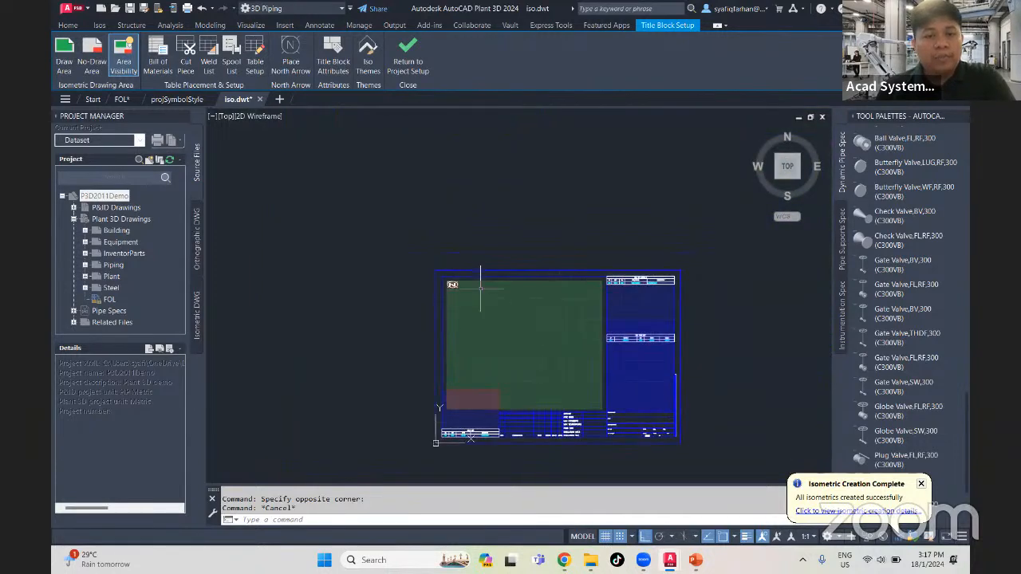
scroll(470, 275, "up", 8)
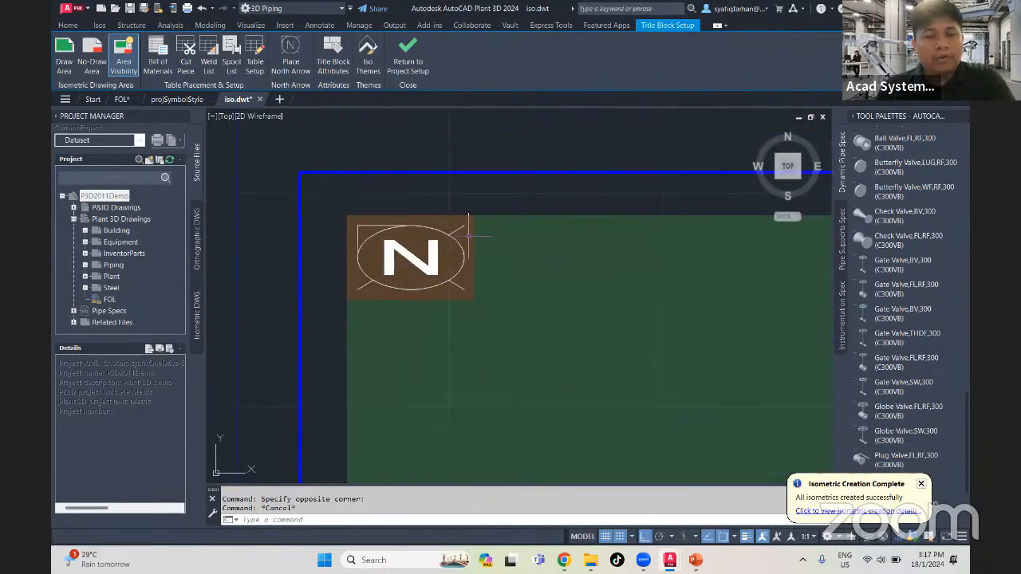
left_click(354, 228)
key("Escape")
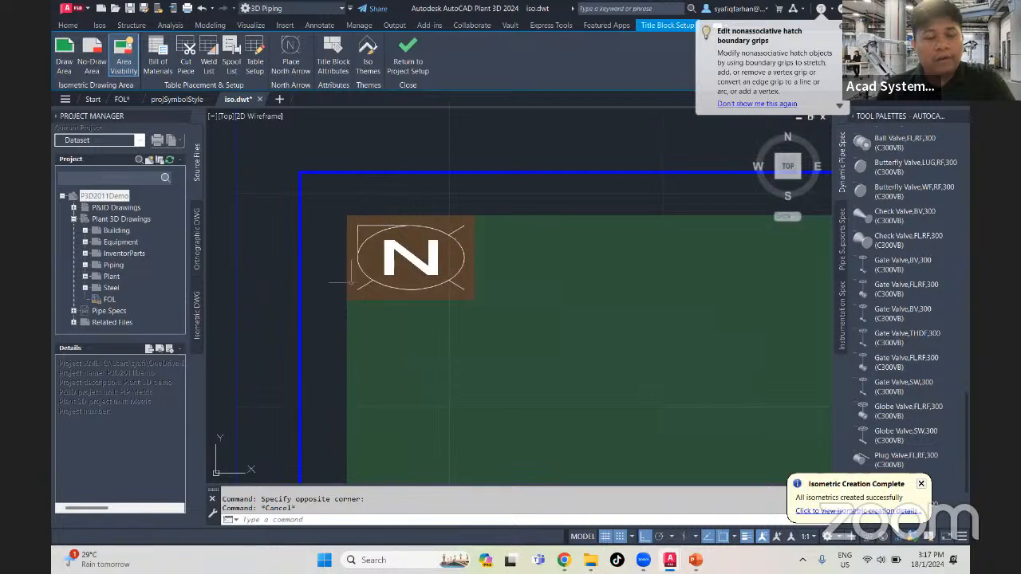
scroll(406, 297, "down", 8)
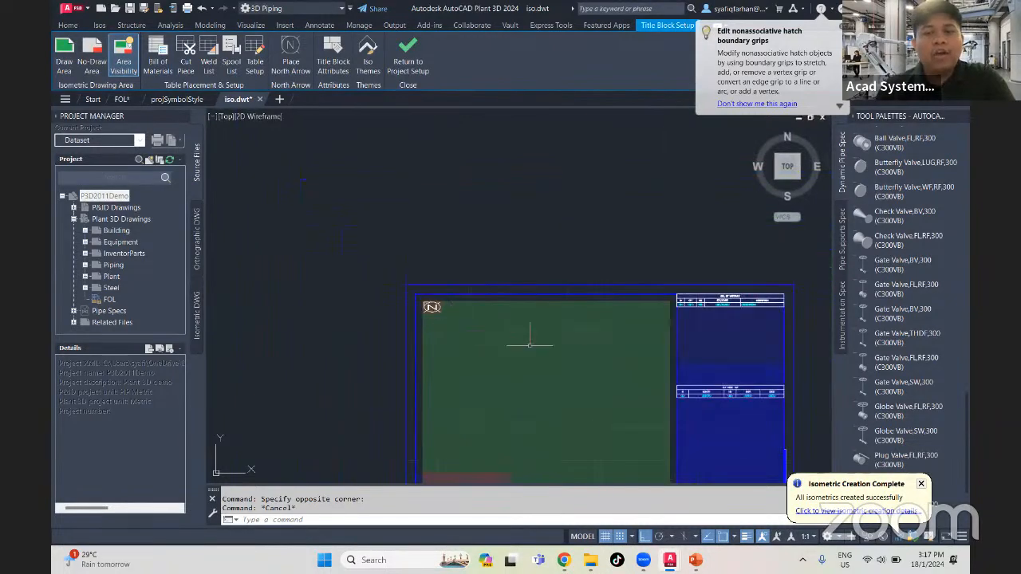
middle_click_drag(529, 344, 465, 269)
scroll(554, 383, "up", 4)
middle_click_drag(569, 399, 490, 296)
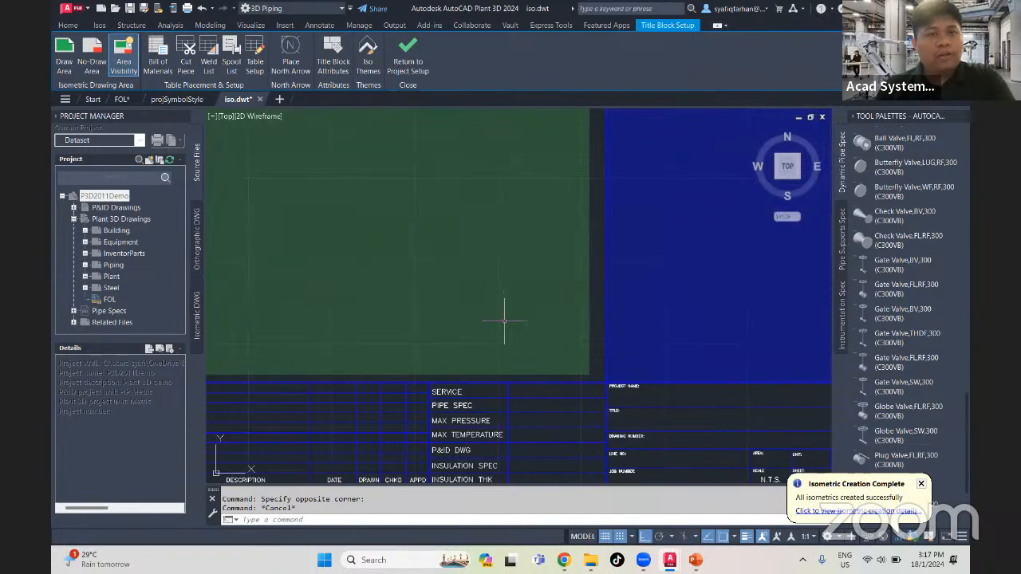
middle_click_drag(504, 321, 515, 331)
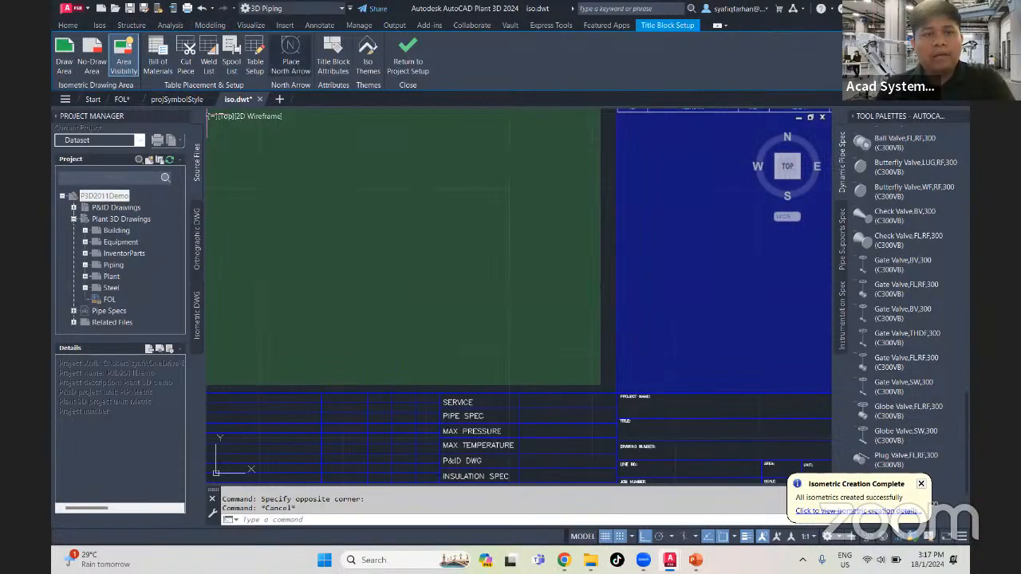
type("image")
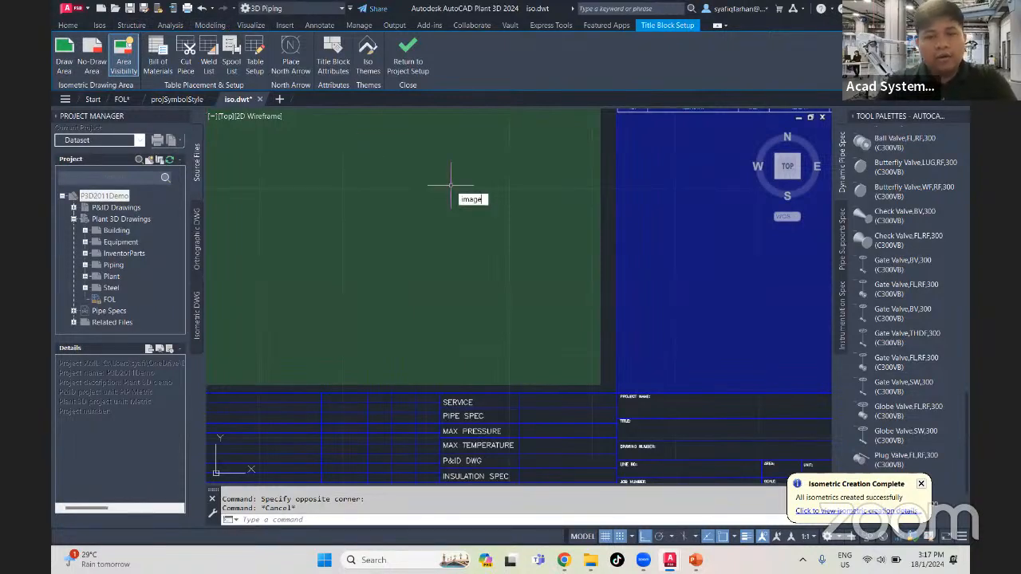
key("Return")
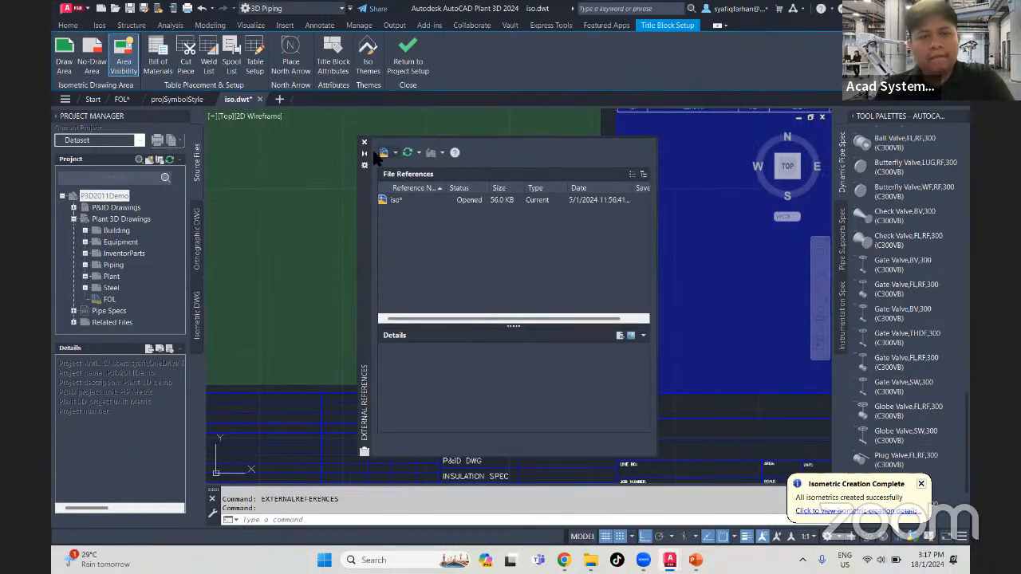
left_click(363, 142)
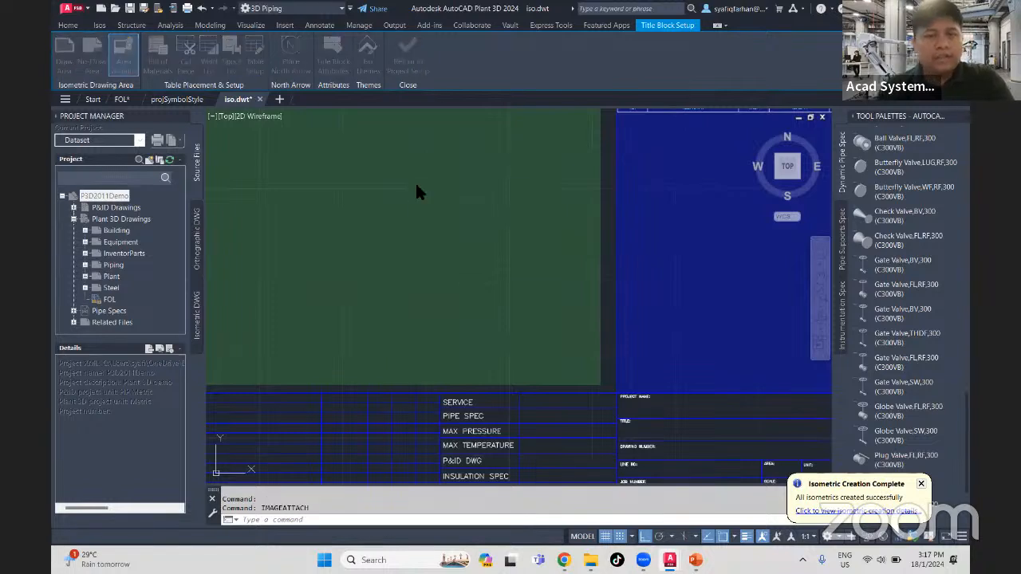
- Browse the Desktop's image files by type for a logo to attach and preview Tech-Data-logo
left_click(428, 292)
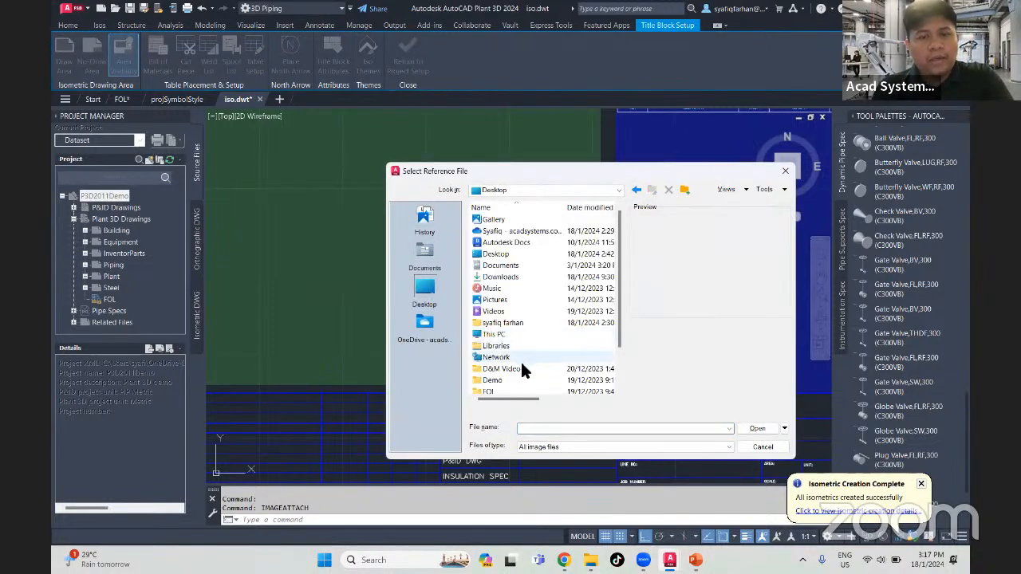
scroll(520, 366, "down", 2)
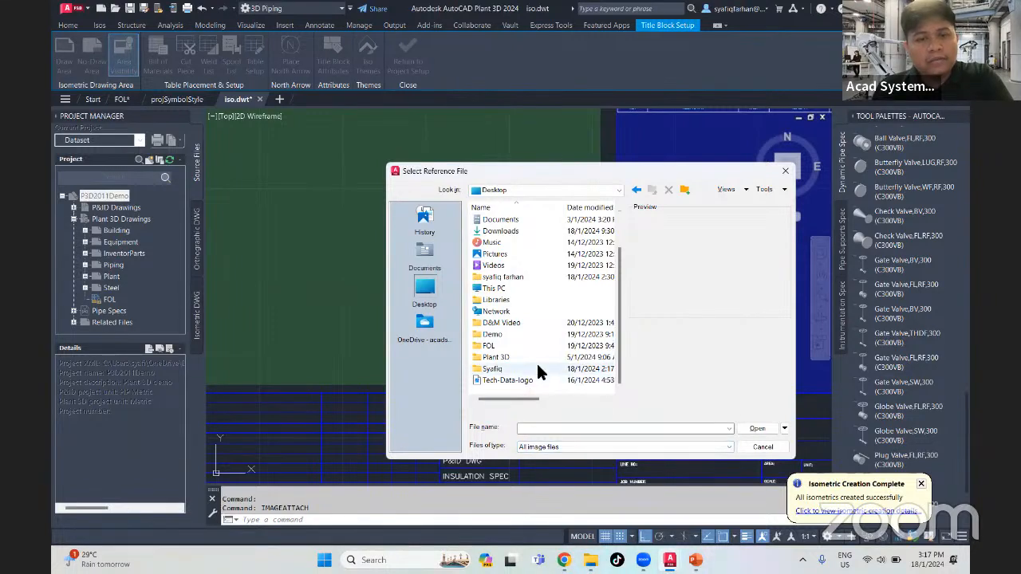
scroll(533, 373, "up", 2)
scroll(533, 379, "down", 2)
left_click_drag(533, 403, 610, 404)
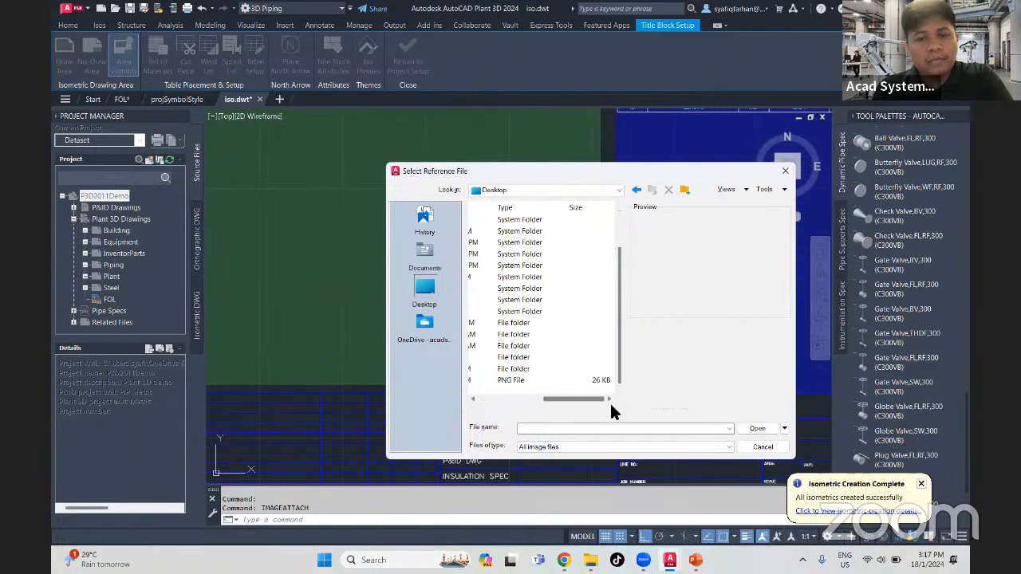
left_click(530, 206)
left_click_drag(559, 399, 453, 396)
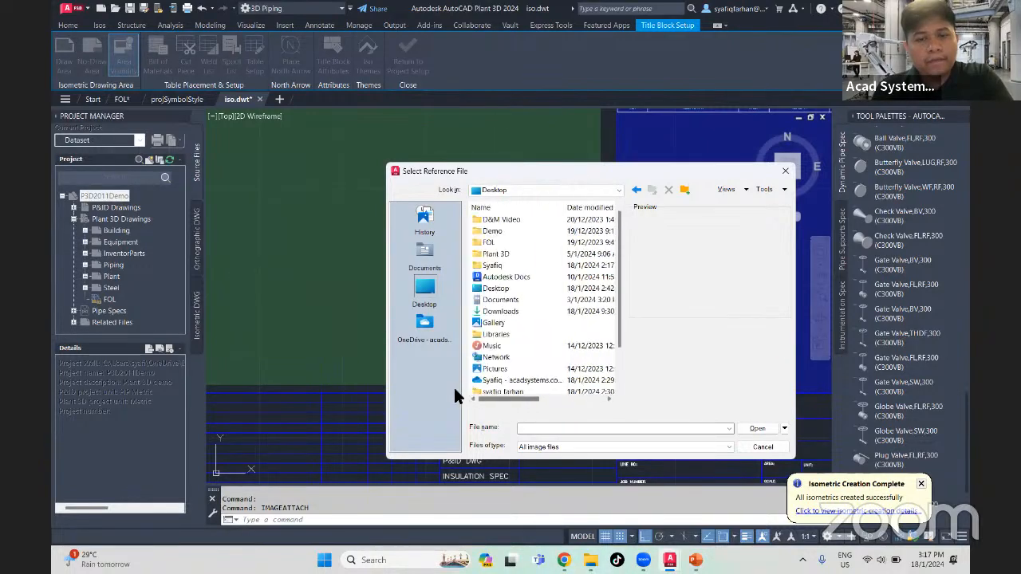
scroll(511, 375, "down", 2)
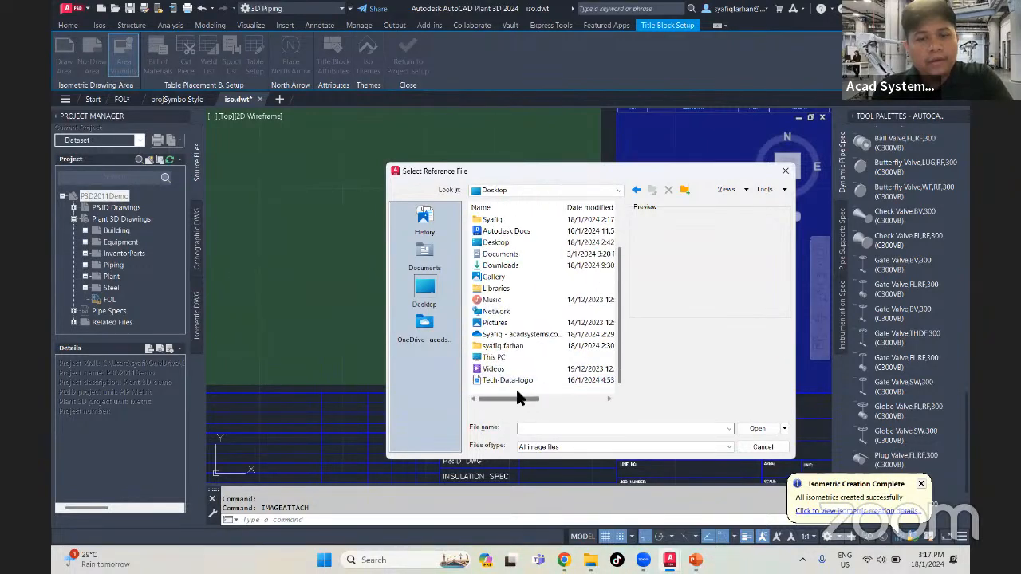
left_click(510, 380)
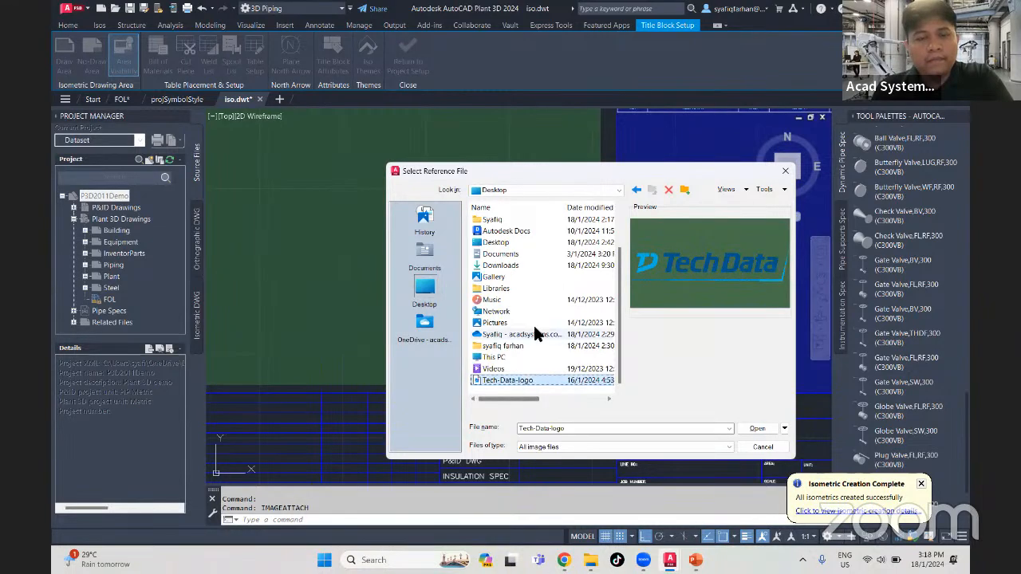
left_click(784, 173)
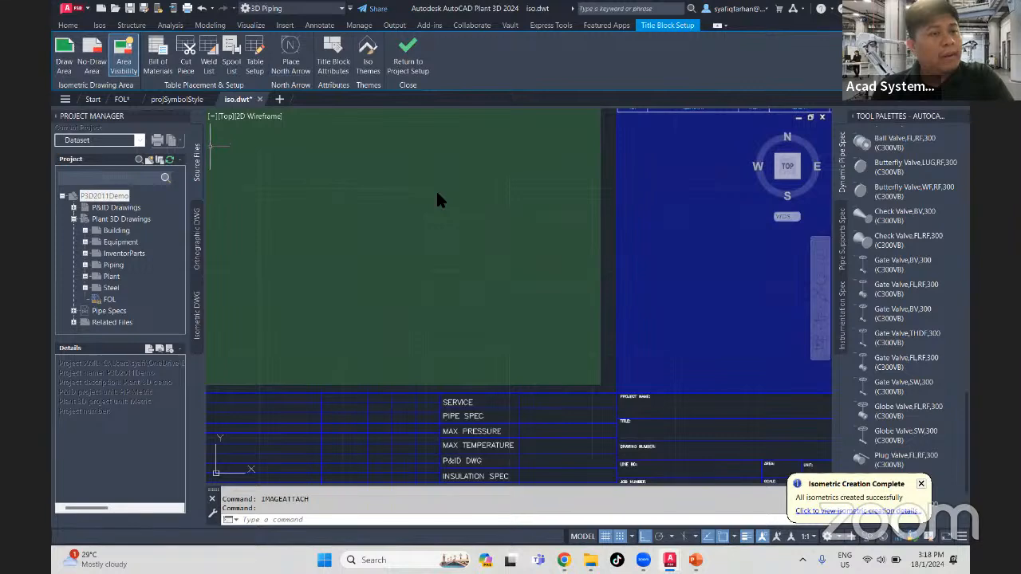
- Switch to File Explorer and locate the acad-logo_transparent-300x90.png.webp file in the Desktop folder
left_click(590, 560)
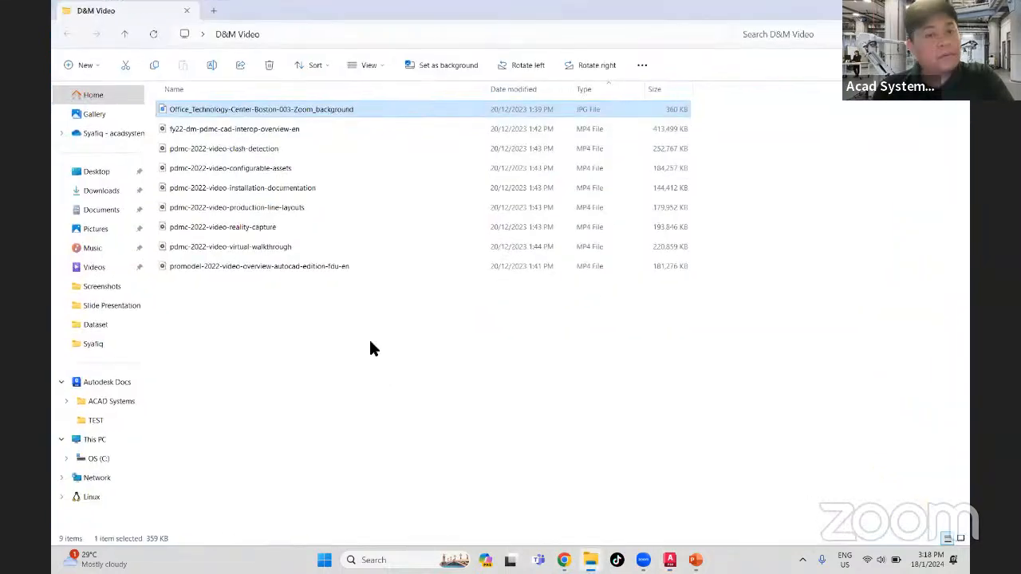
left_click(97, 171)
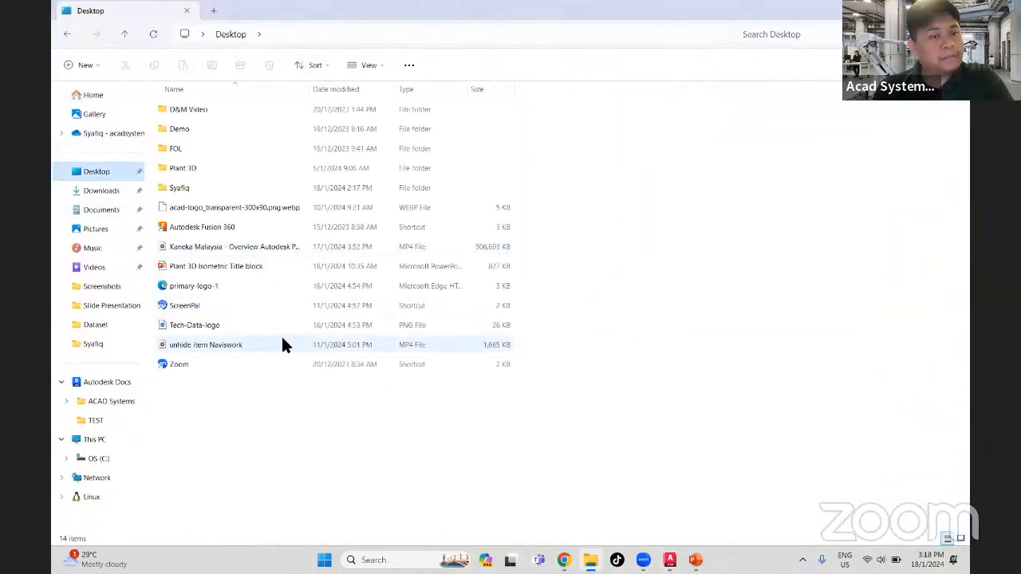
left_click(246, 206)
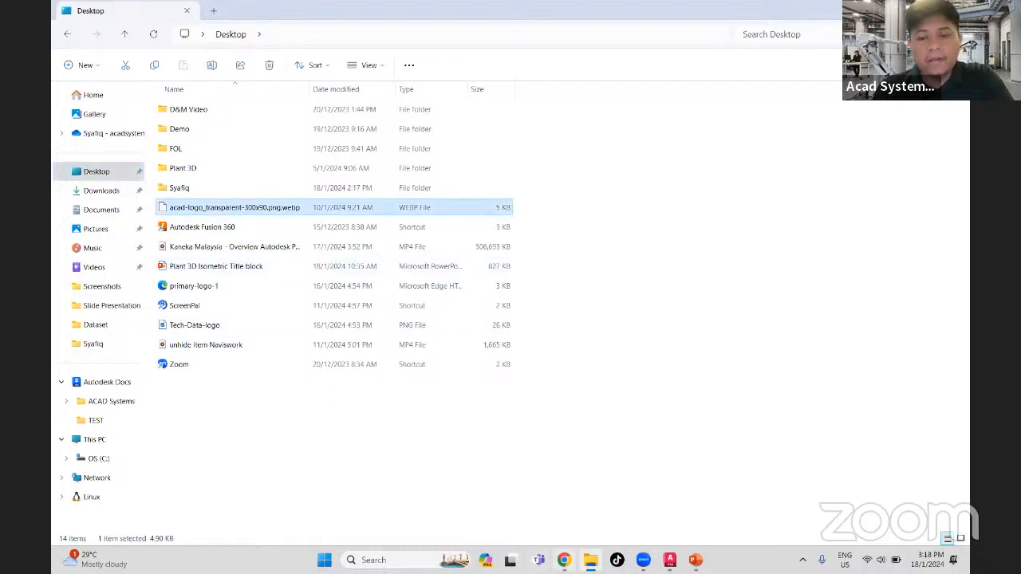
- Switch to Chrome and run a Google image search for "autodesk logo" in a new tab
mouse_move(564, 560)
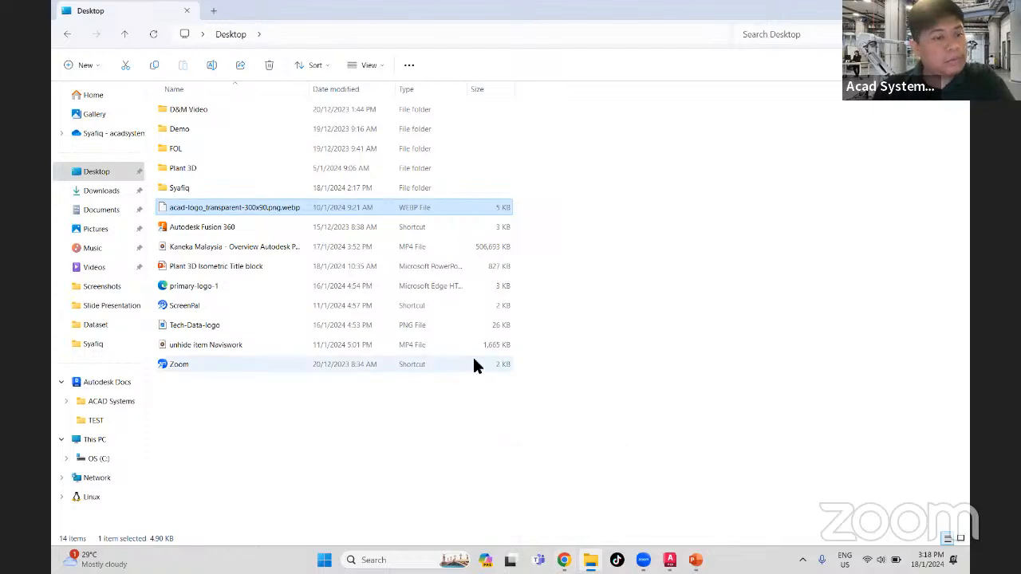
left_click(564, 559)
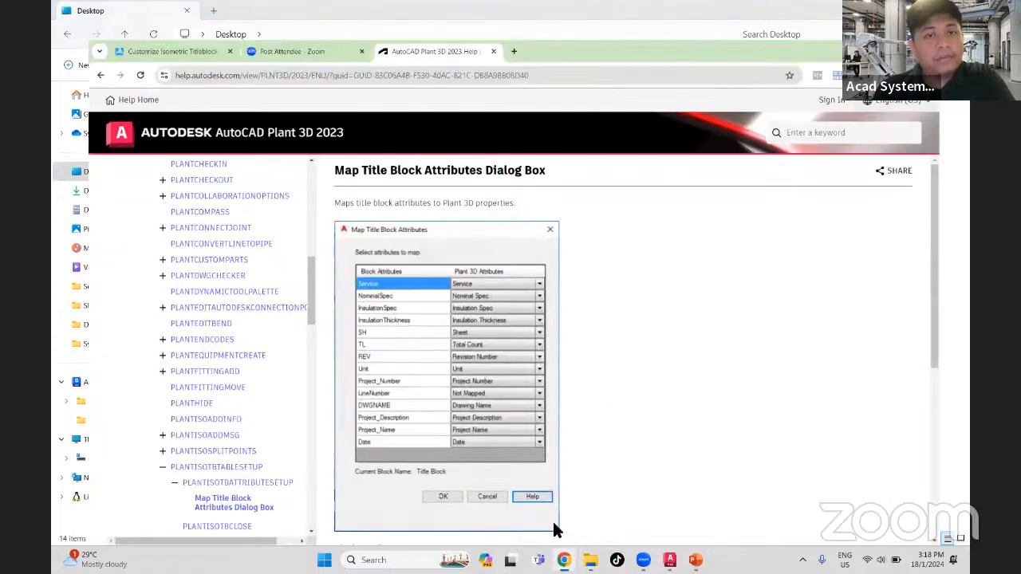
left_click(510, 14)
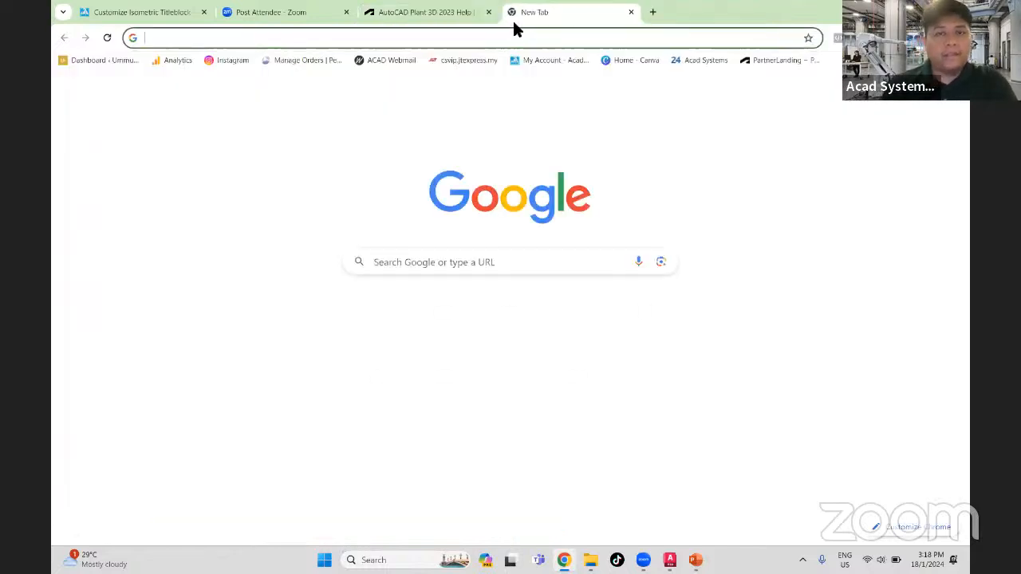
type("aurod")
key("BackSpace")
key("BackSpace")
key("BackSpace")
type("todesk logo")
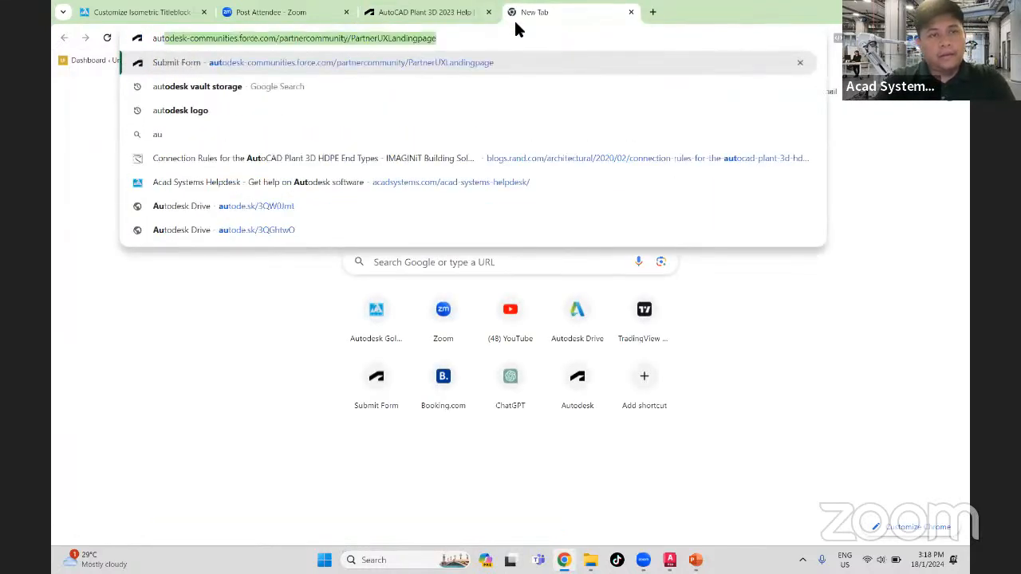
key("Return")
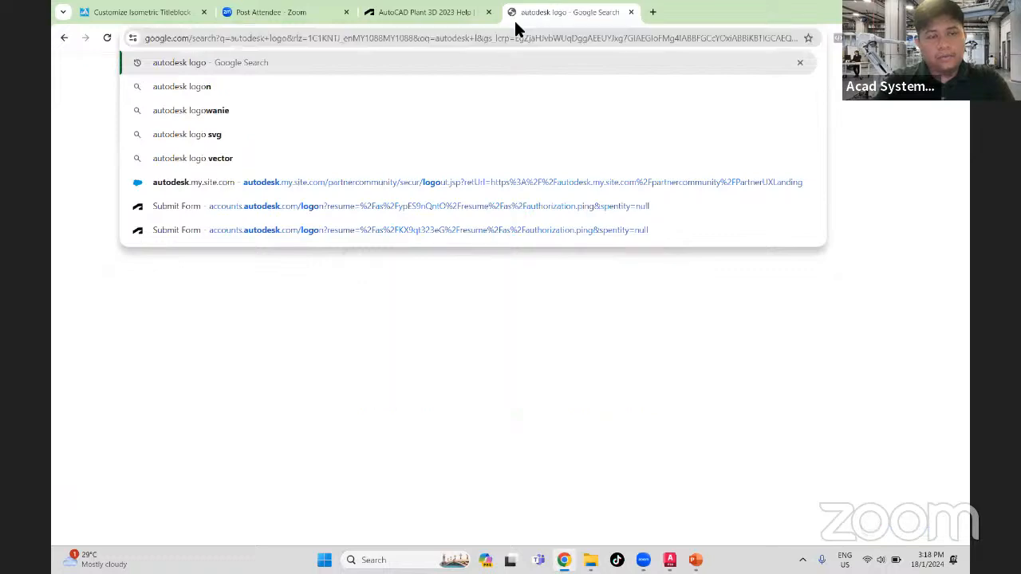
left_click(173, 119)
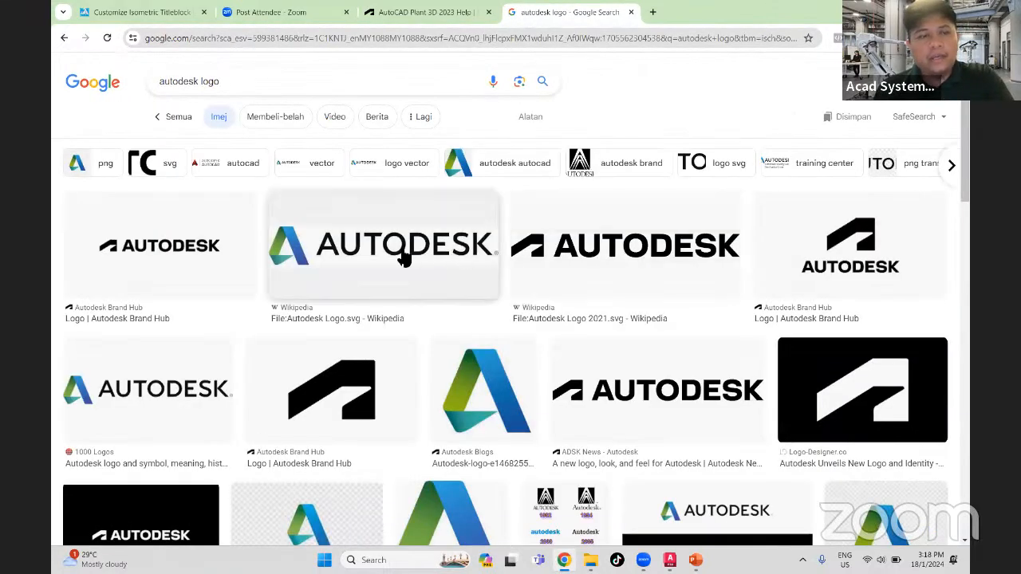
- Save the black Autodesk logo from the first image result to the Desktop as a PNG named download
right_click(604, 250)
right_click(216, 247)
right_click(216, 244)
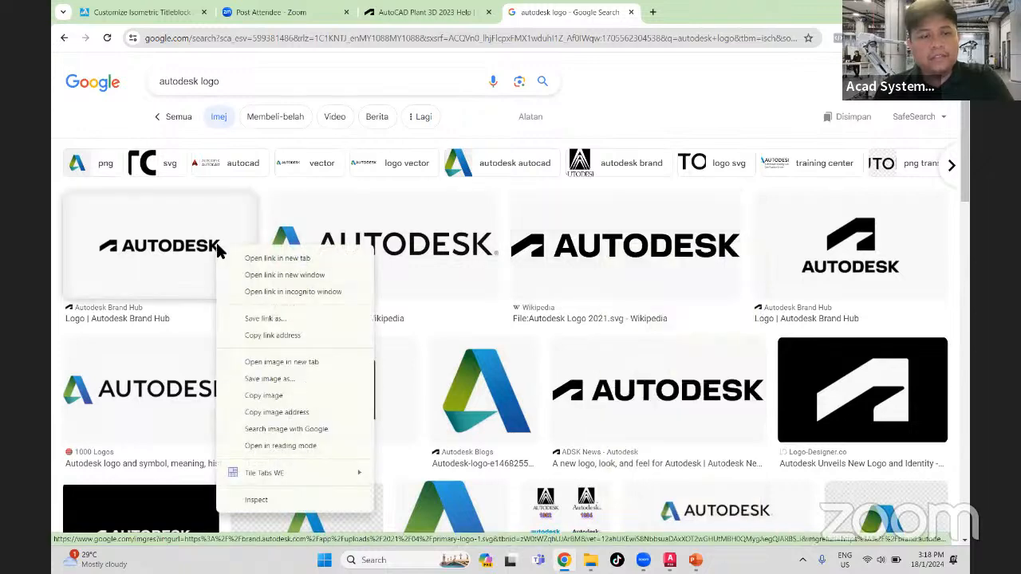
left_click(301, 391)
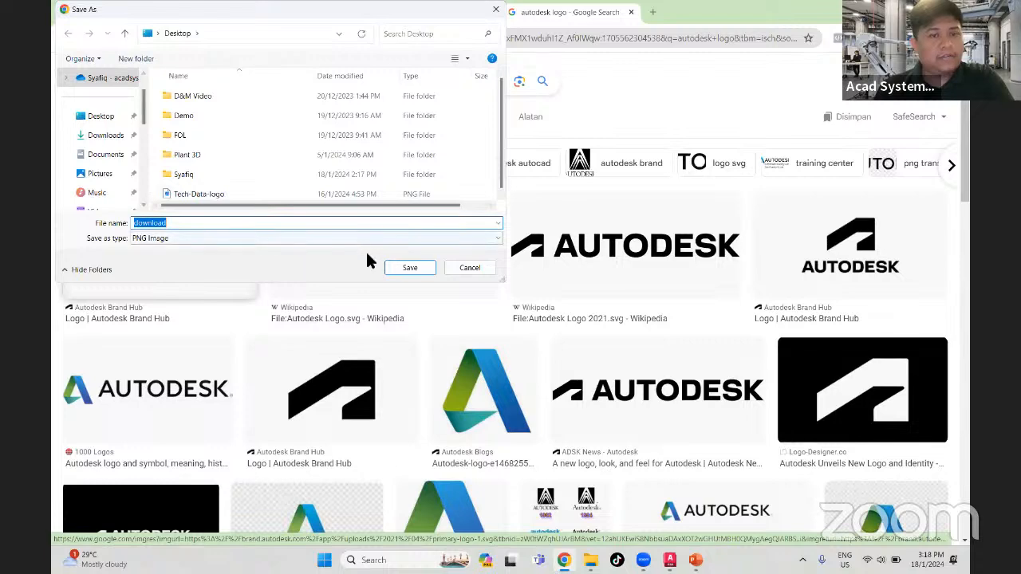
left_click(392, 269)
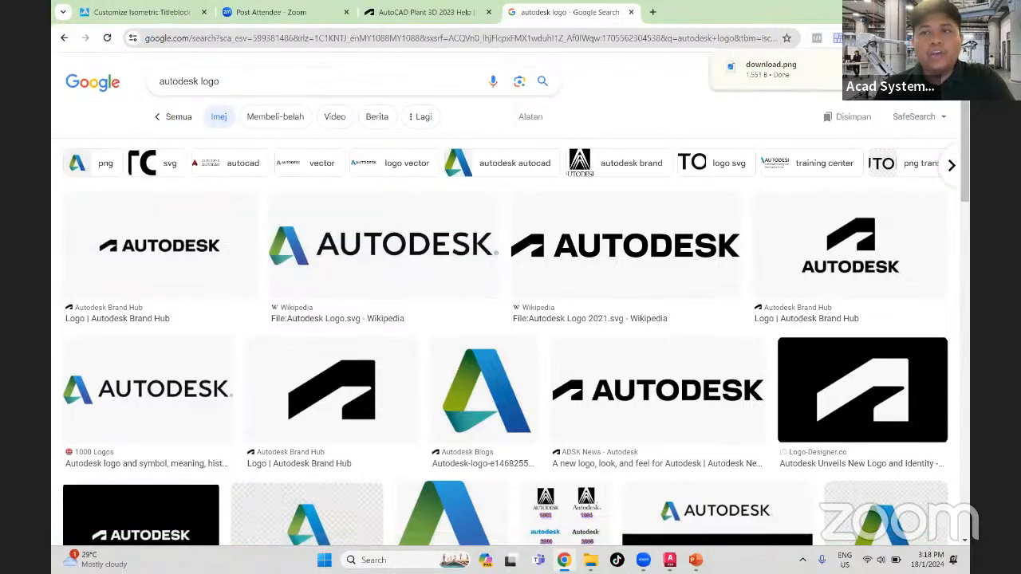
- Switch back to AutoCAD Plant 3D and attach the Desktop image download with relative path and on-screen insertion point and scale
left_click(901, 11)
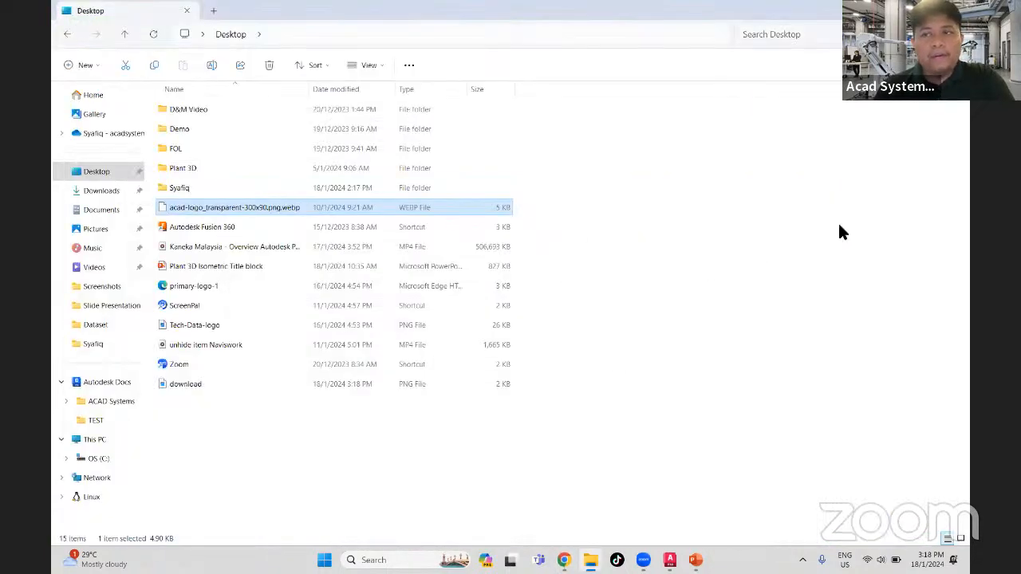
left_click(901, 11)
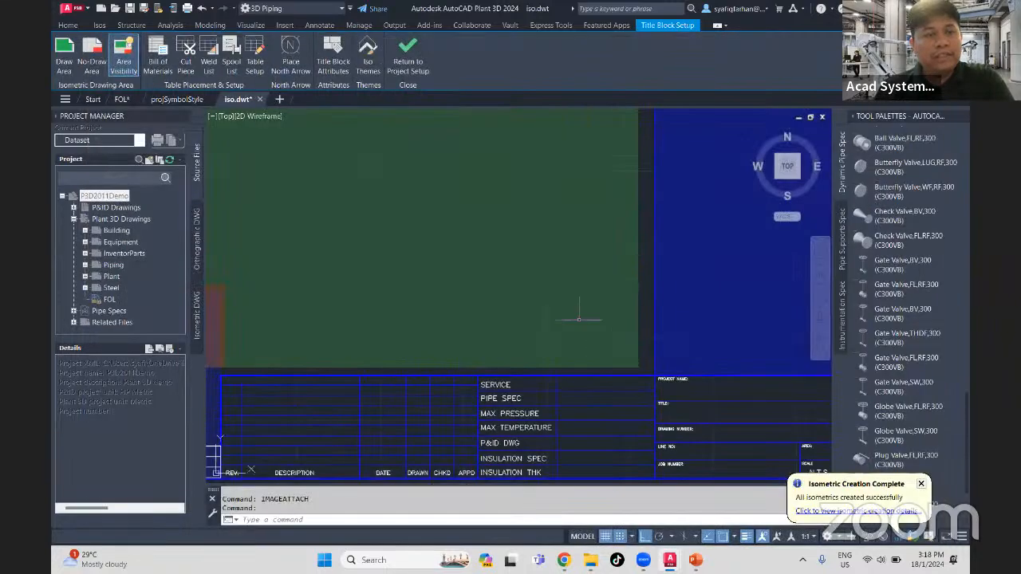
type("IMAGE")
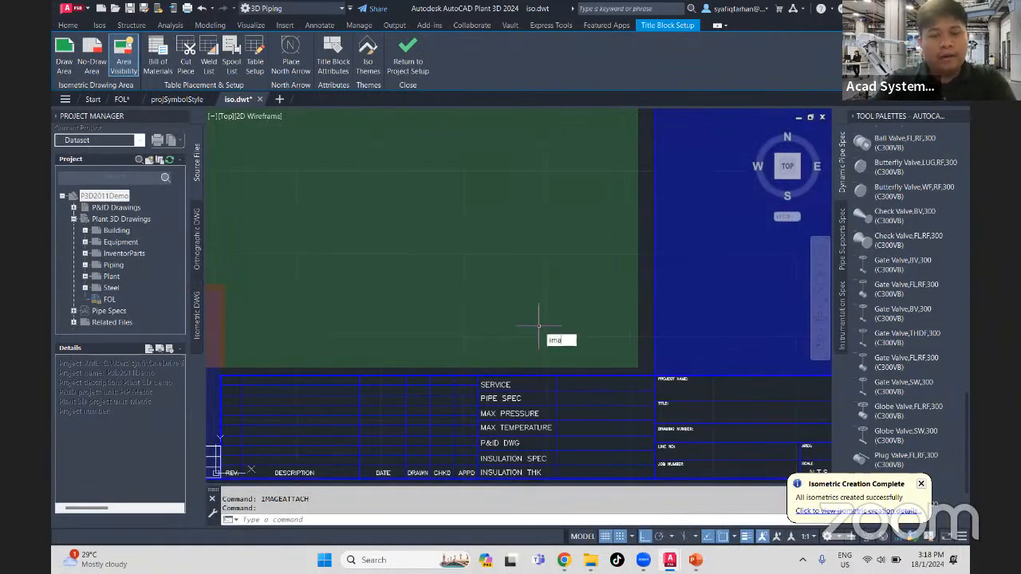
type("ATTACH")
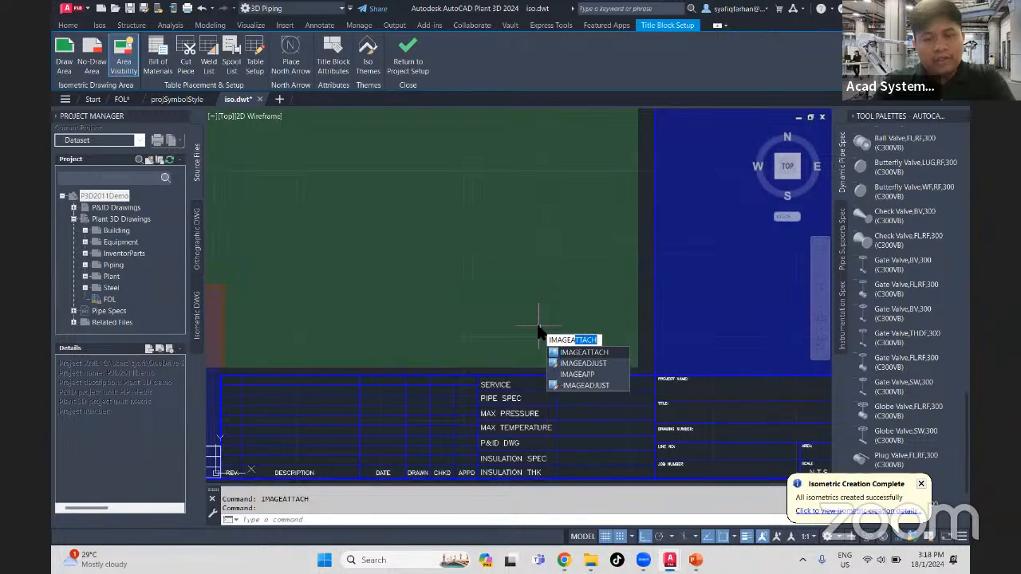
key("Return")
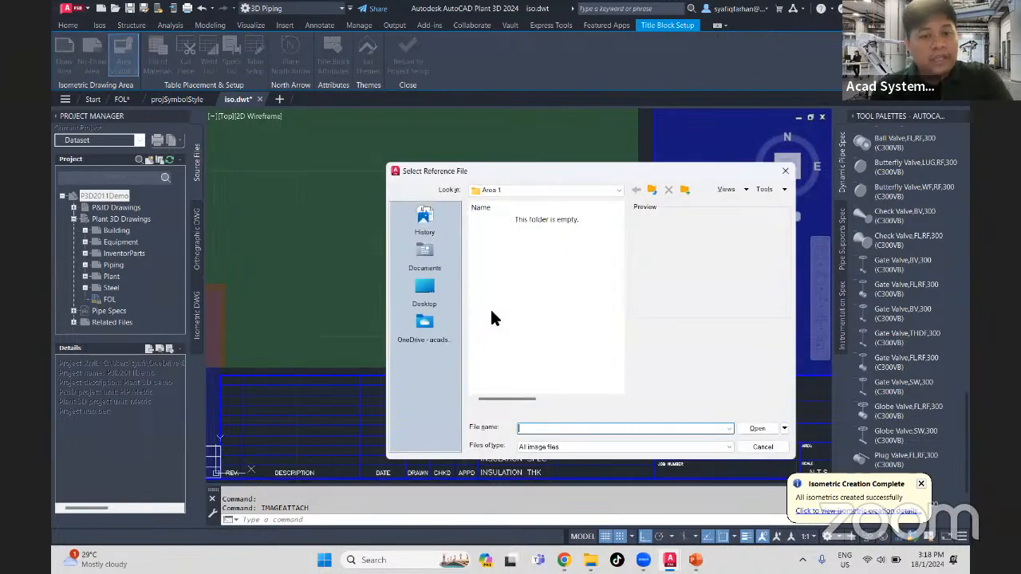
left_click(422, 291)
scroll(503, 351, "down", 4)
left_click(512, 369)
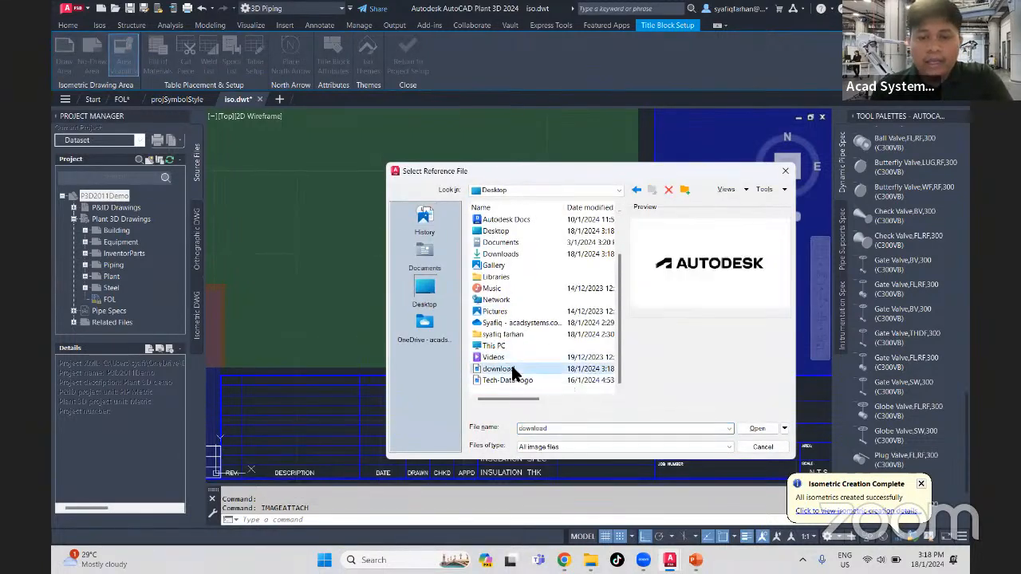
left_click(750, 428)
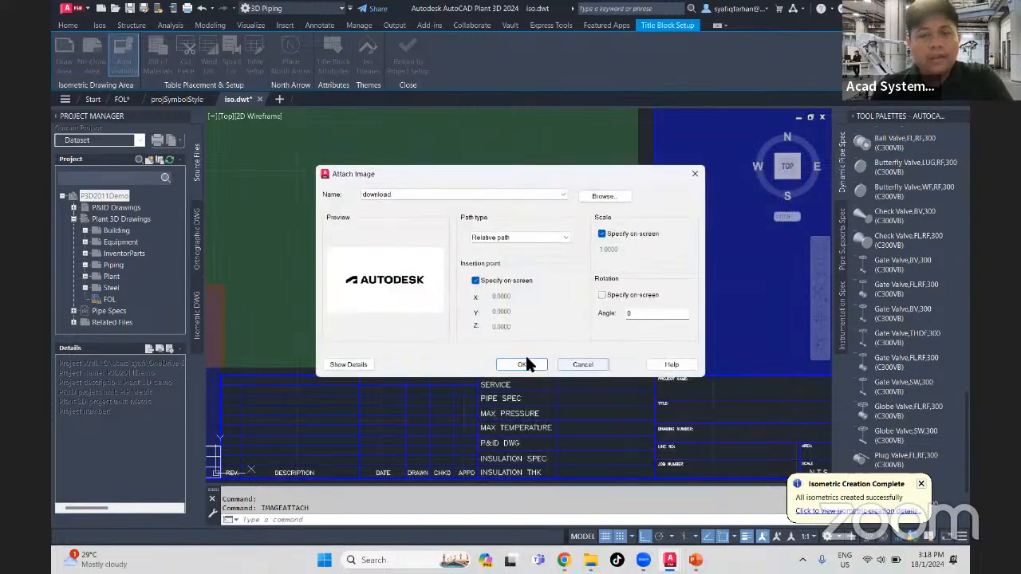
left_click(526, 359)
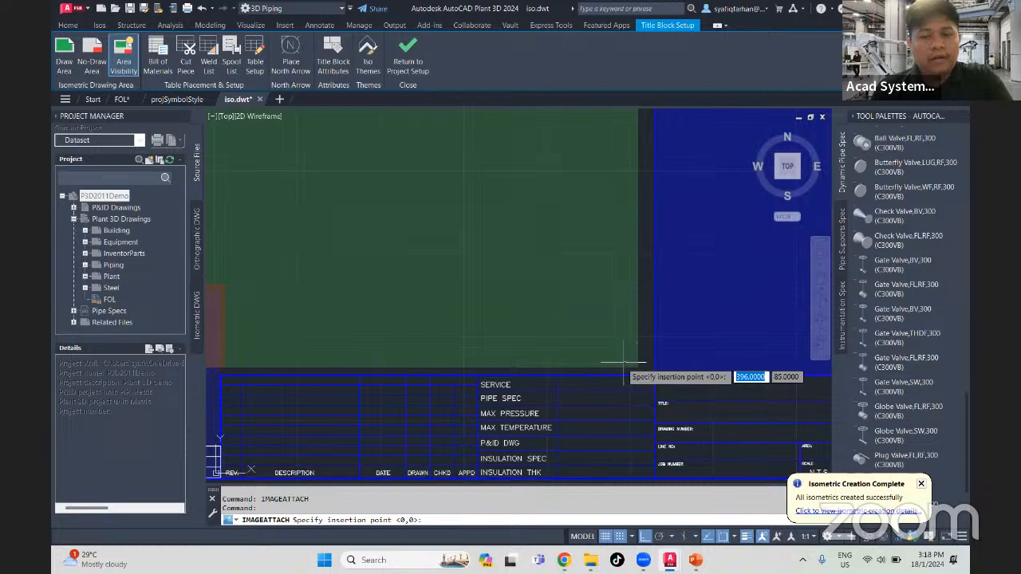
- Place the logo image near the lower-right corner of the green draw area and scale it to fit inside
left_click(496, 352)
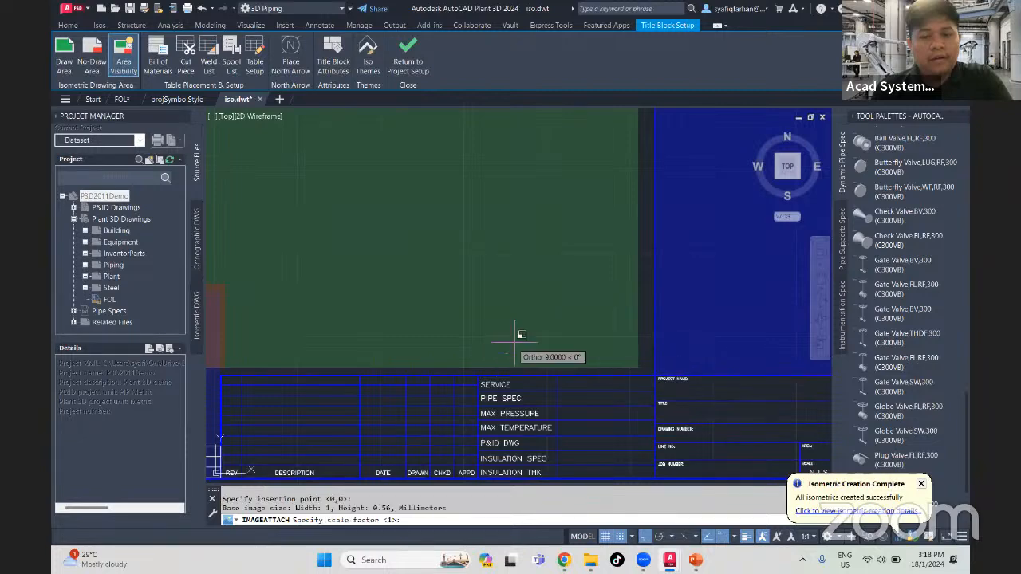
left_click(619, 280)
left_click(571, 315)
key("Escape")
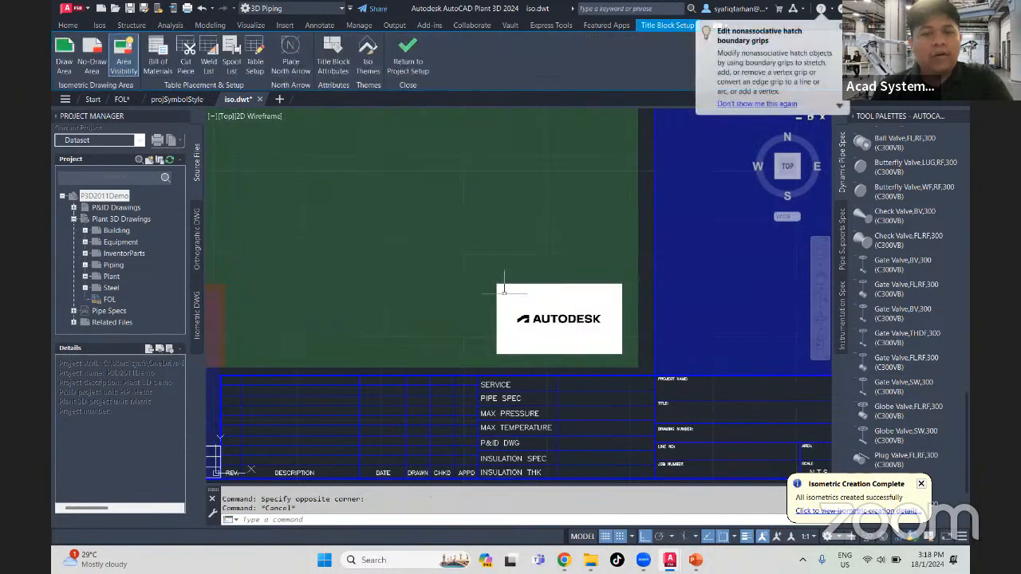
left_click(476, 271)
key("Escape")
scroll(609, 359, "down", 2)
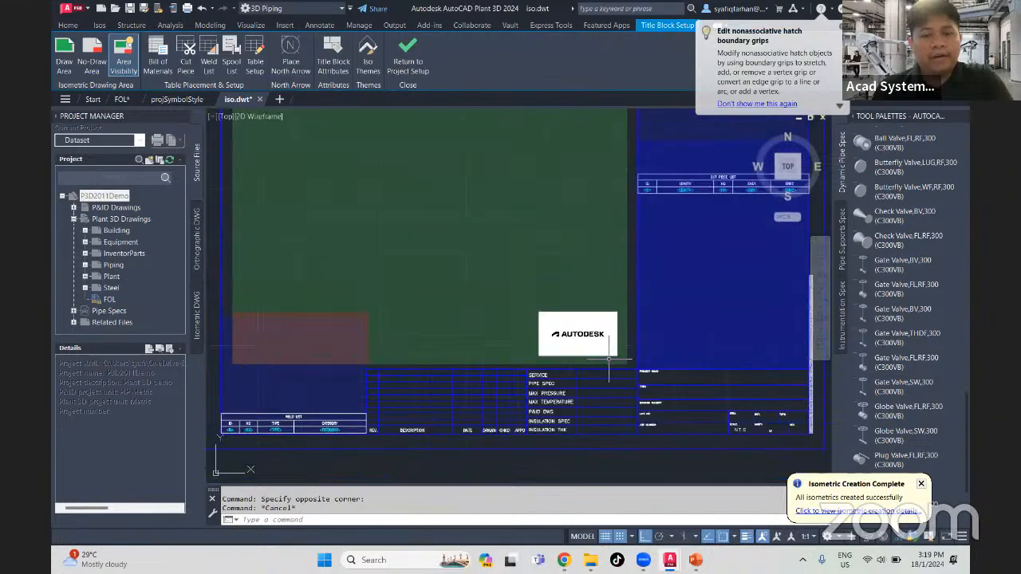
- Move the logo image closer to the draw area's lower-right corner with Ortho turned off
left_click(517, 372)
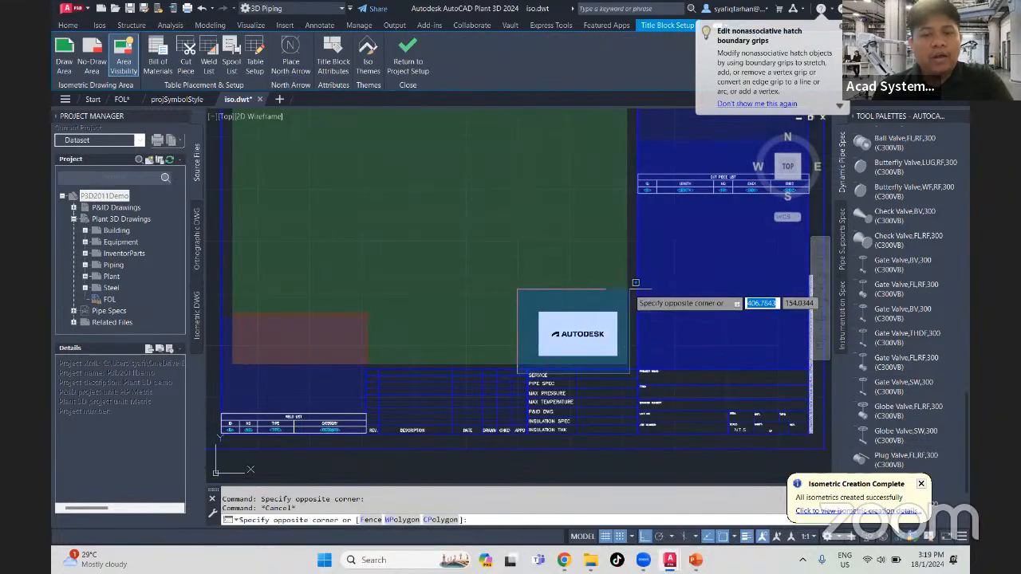
left_click(620, 287)
scroll(627, 384, "up", 3)
type("m")
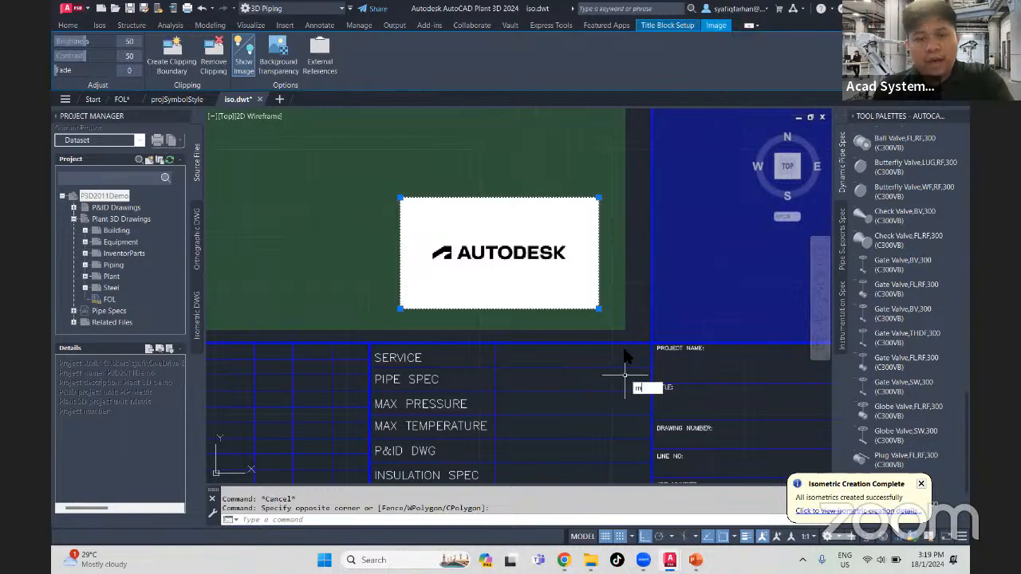
key("Return")
left_click(647, 355)
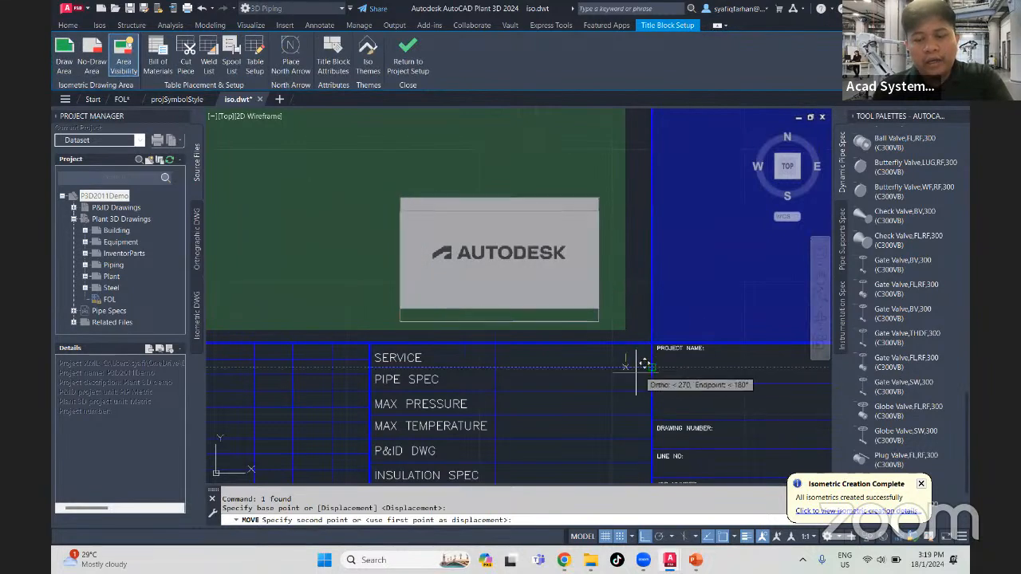
left_click(645, 536)
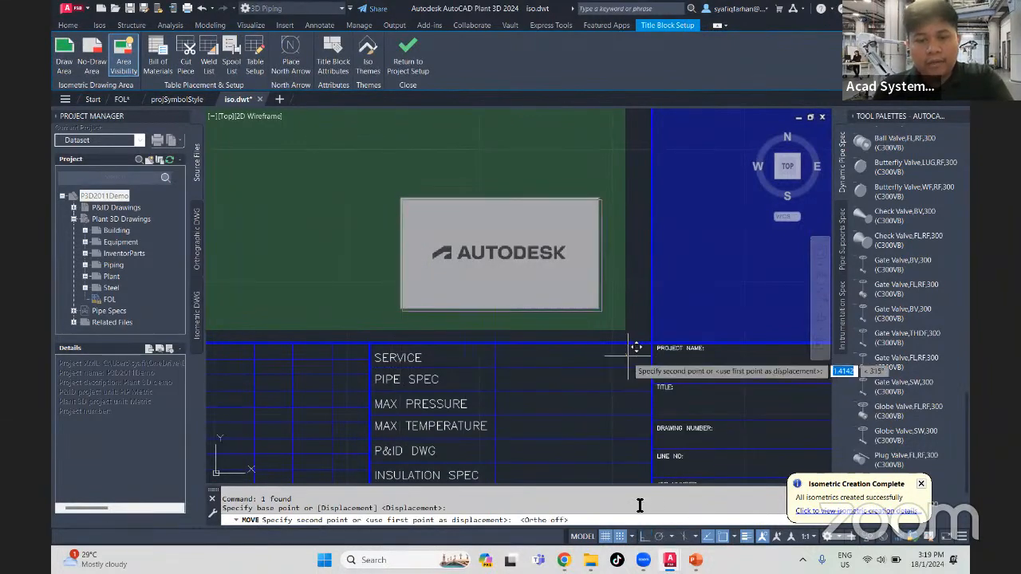
scroll(646, 365, "up", 3)
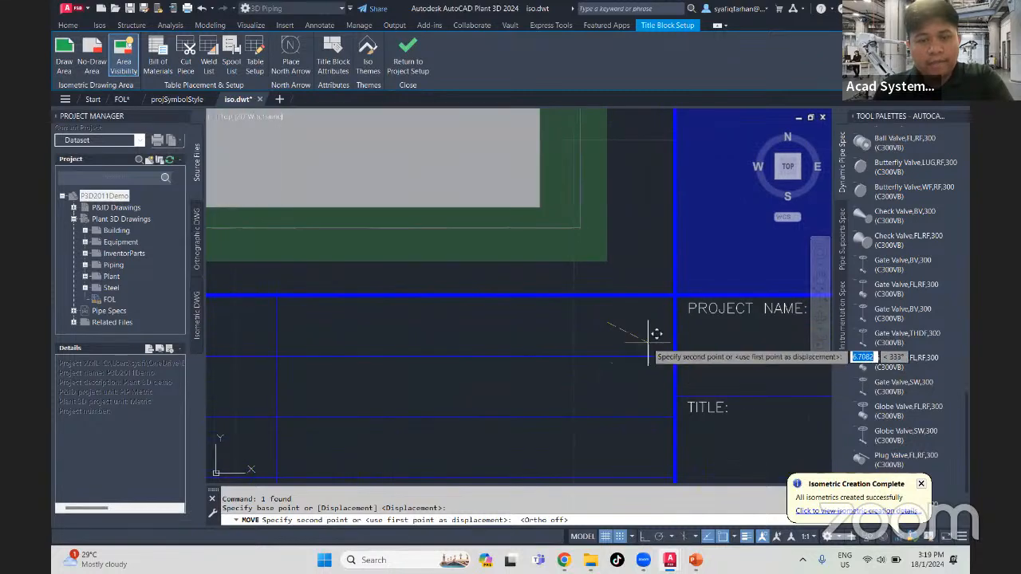
left_click(648, 346)
scroll(648, 343, "down", 5)
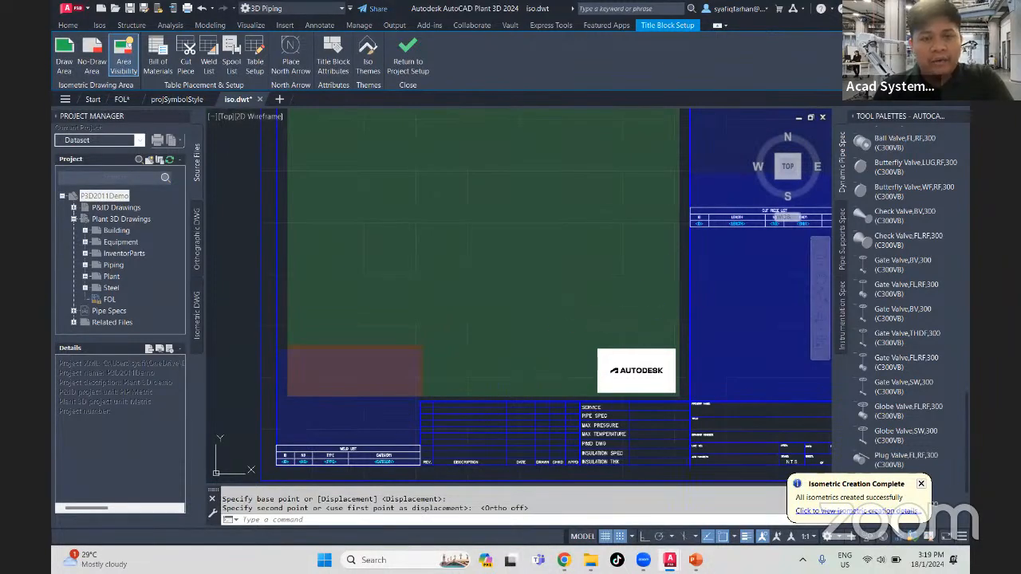
- Clip the logo image with a rectangular boundary drawn tightly around the AUTODESK lettering
left_click(648, 345)
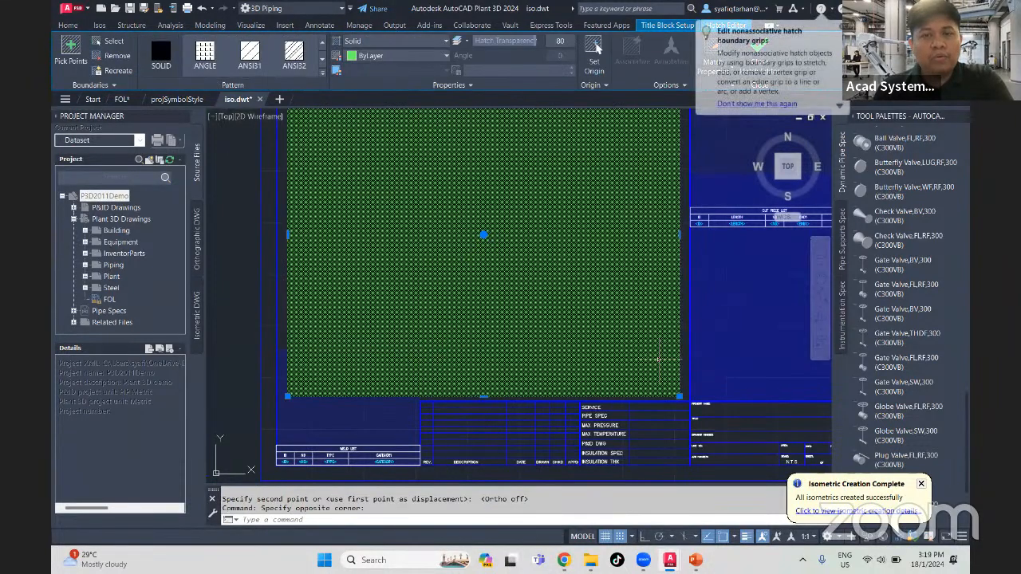
key("Escape")
key("Escape")
left_click(675, 349)
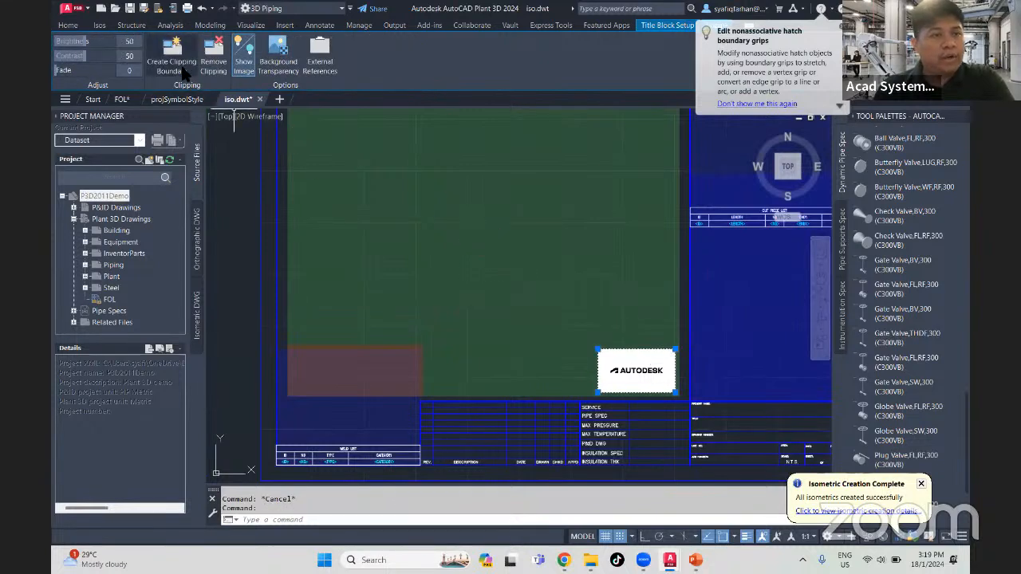
left_click(182, 72)
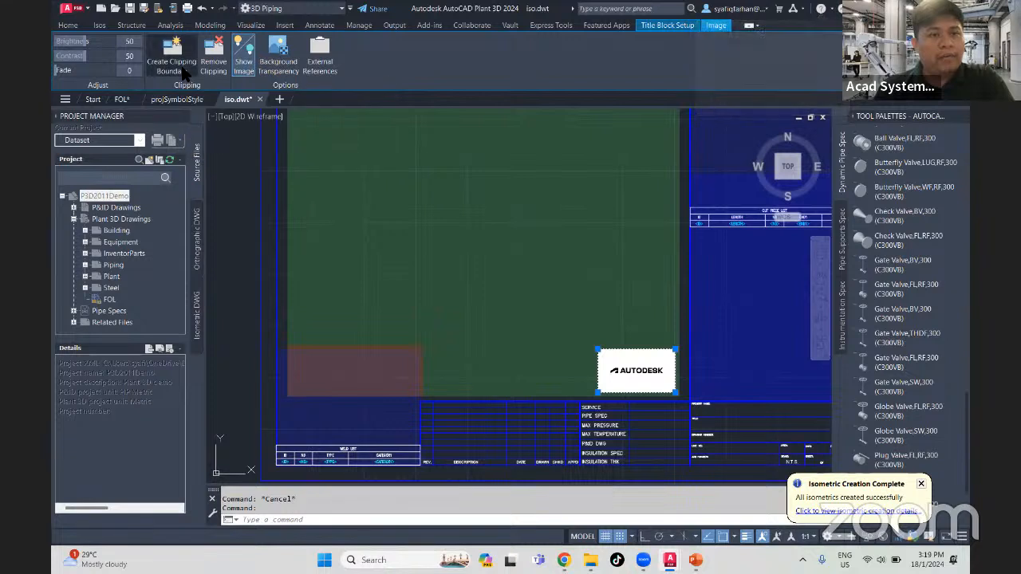
scroll(586, 345, "up", 8)
scroll(444, 296, "down", 3)
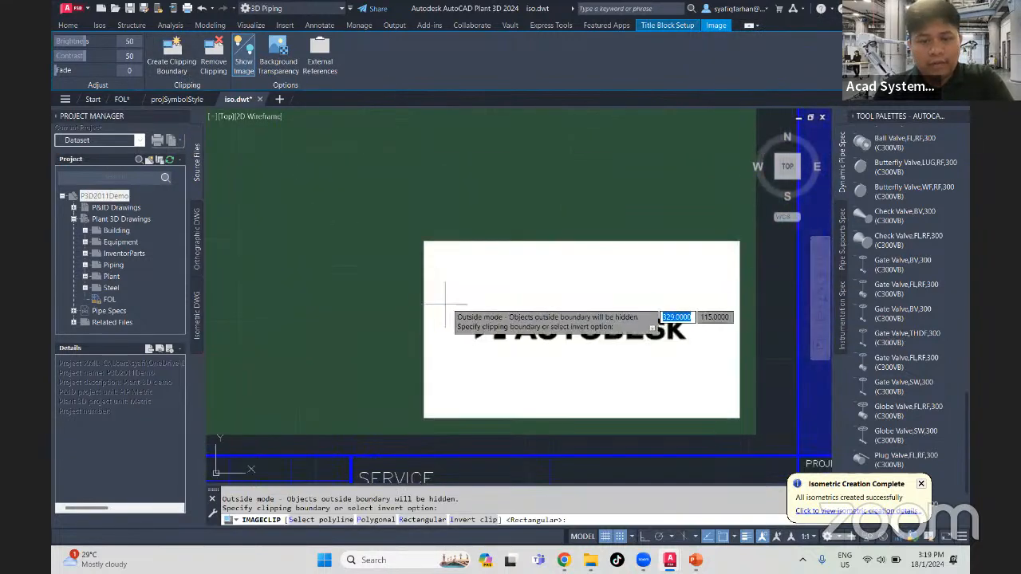
left_click(461, 307)
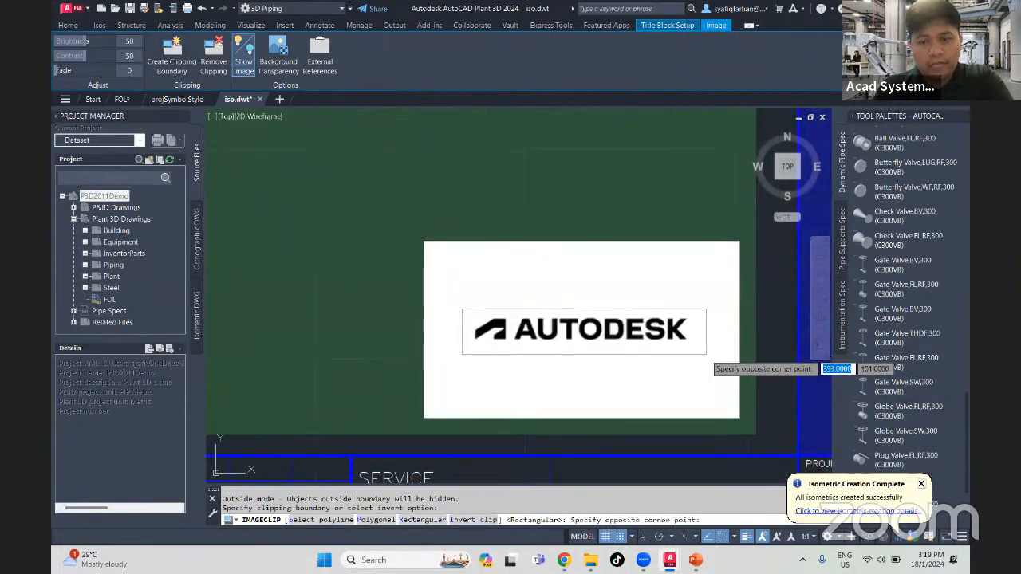
left_click(705, 353)
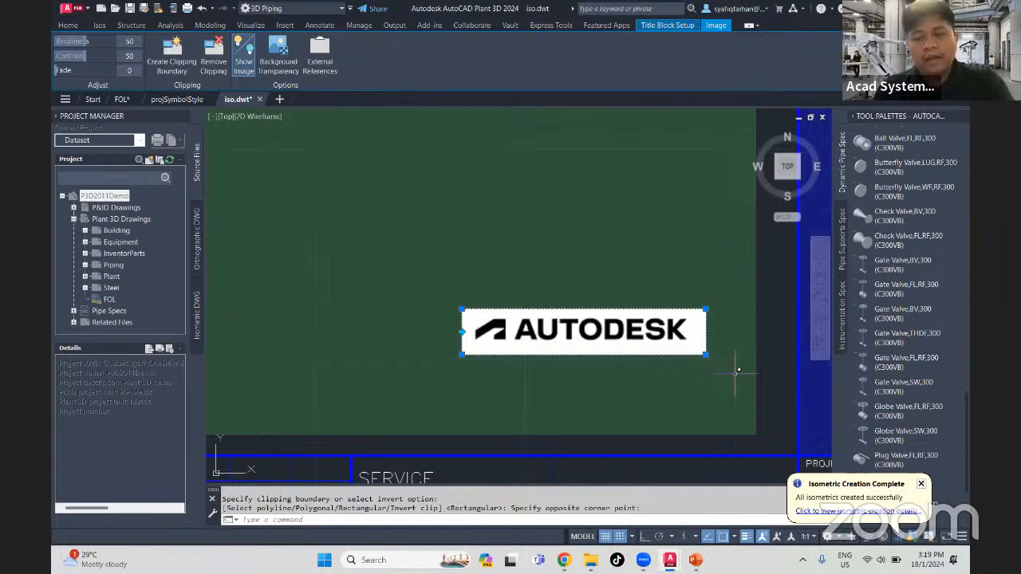
- Move the clipped logo down into the lower-right corner of the draw area
type("m")
key("Return")
left_click(644, 343)
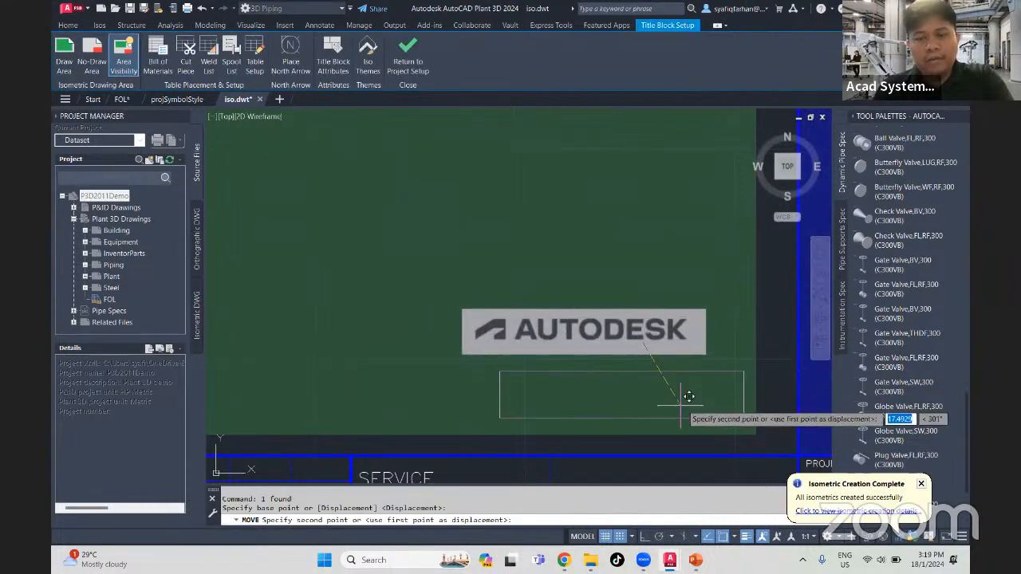
left_click(688, 397)
key("Escape")
key("Escape")
middle_click_drag(581, 330, 465, 247)
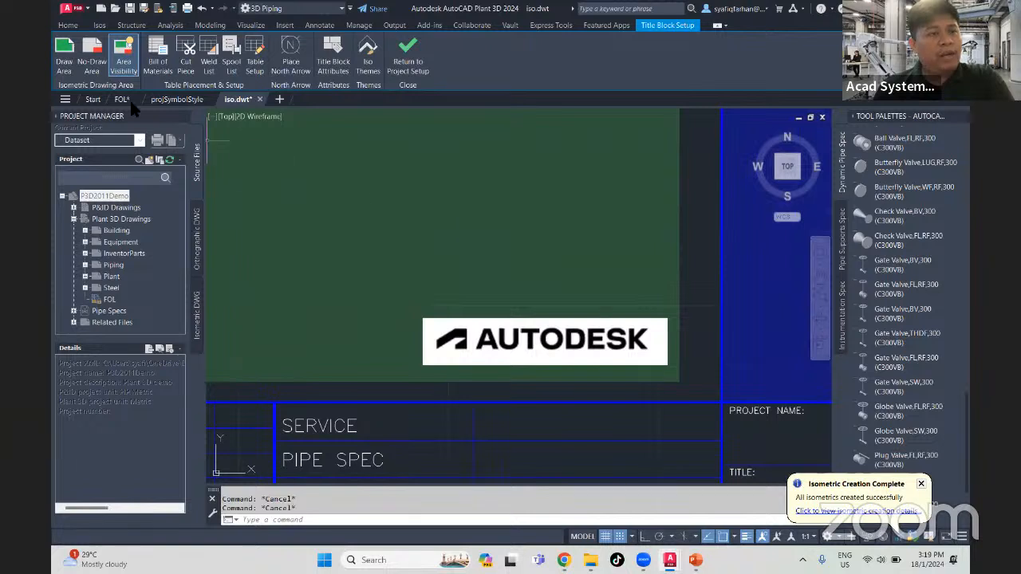
- Add a rectangular no-draw area around the logo, starting at the draw area's lower-right corner
left_click(92, 60)
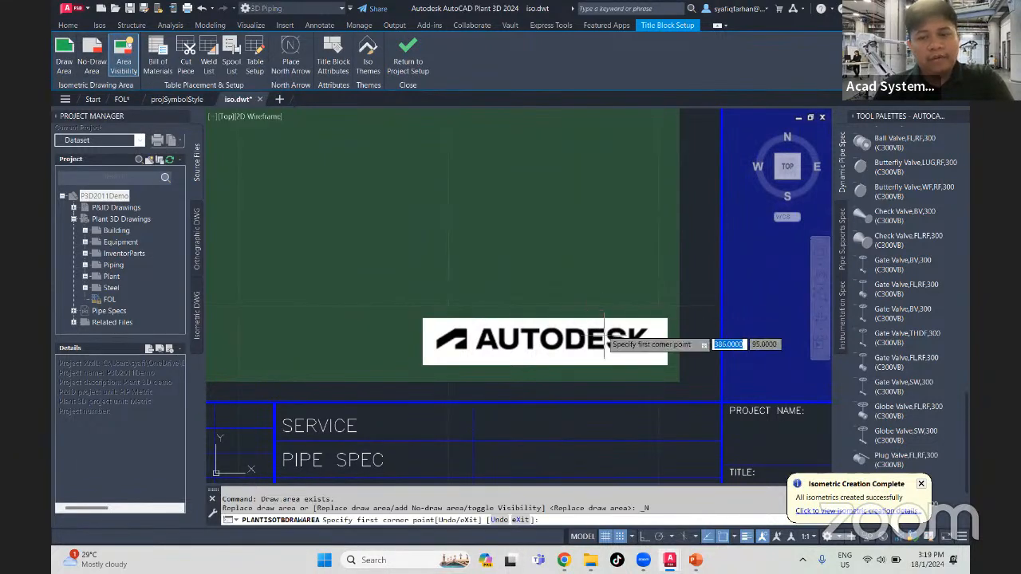
left_click(670, 380)
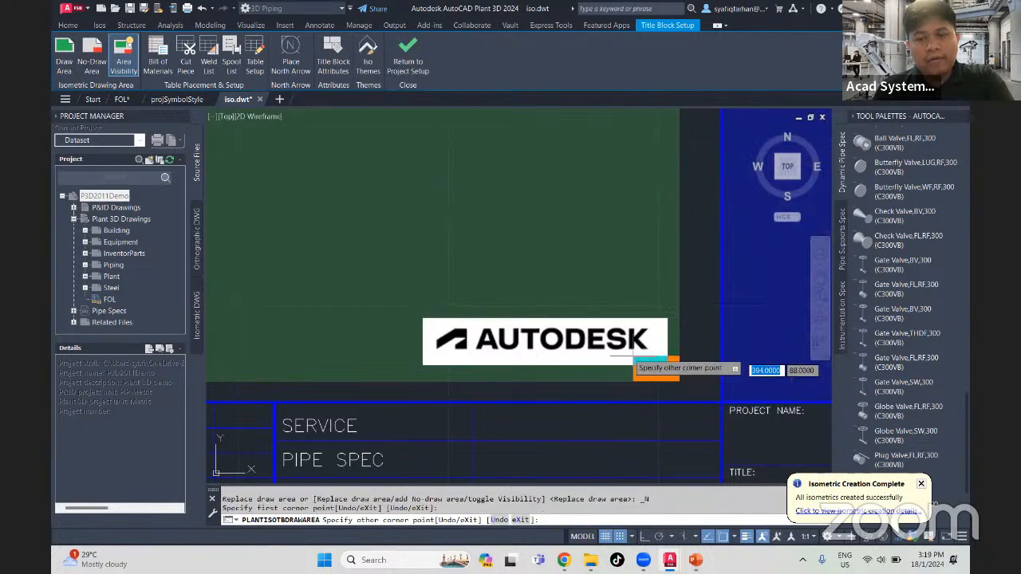
left_click(403, 308)
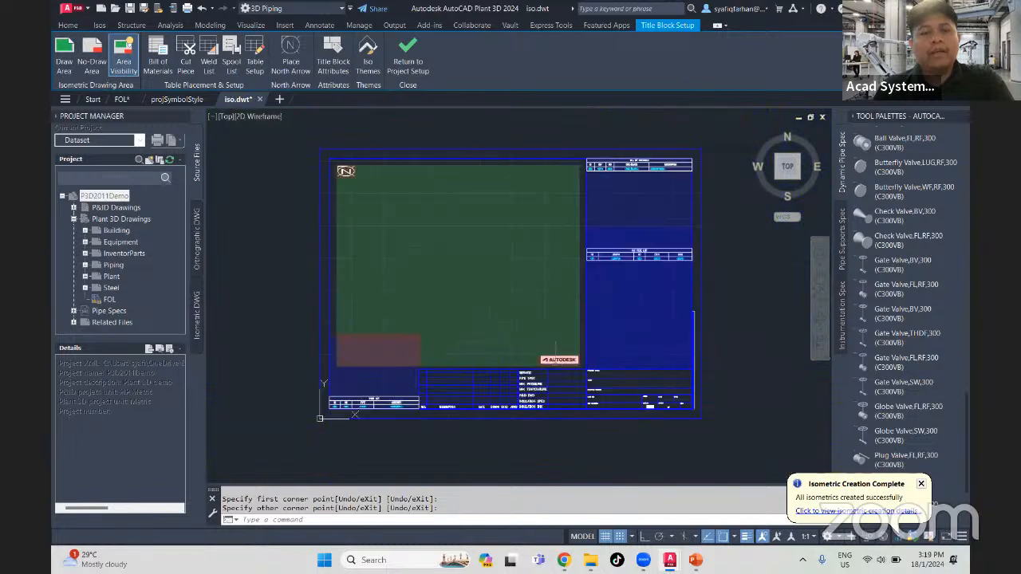
- Open the title block attributes setup for the iso title block
middle_click_drag(552, 370, 557, 381)
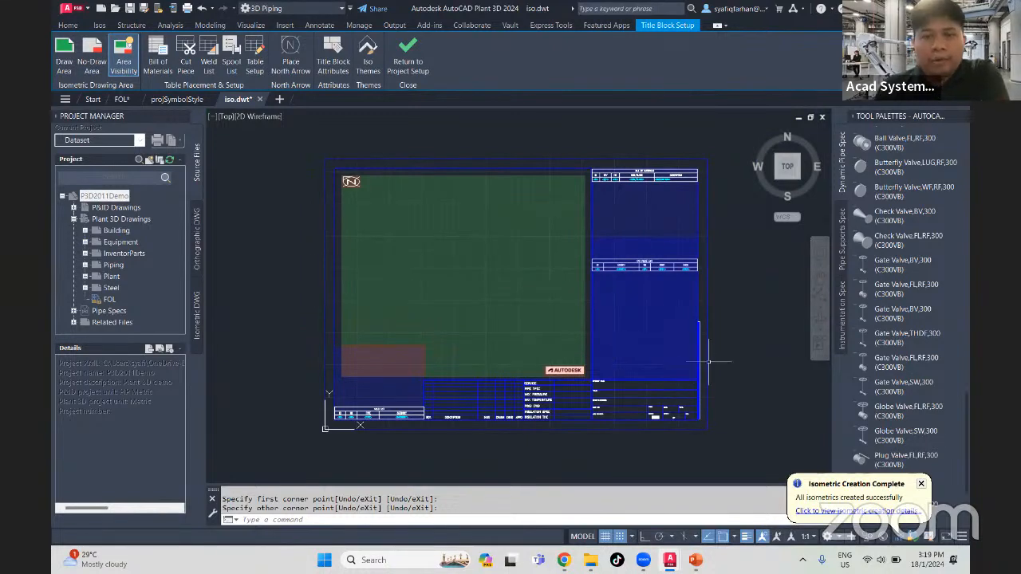
scroll(718, 359, "up", 2)
scroll(605, 395, "up", 2)
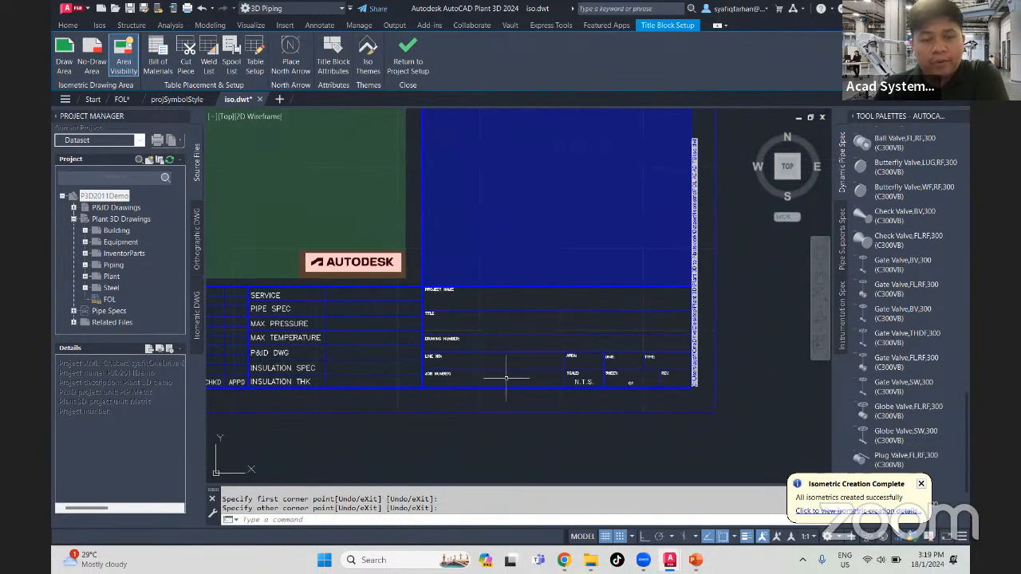
scroll(506, 378, "down", 4)
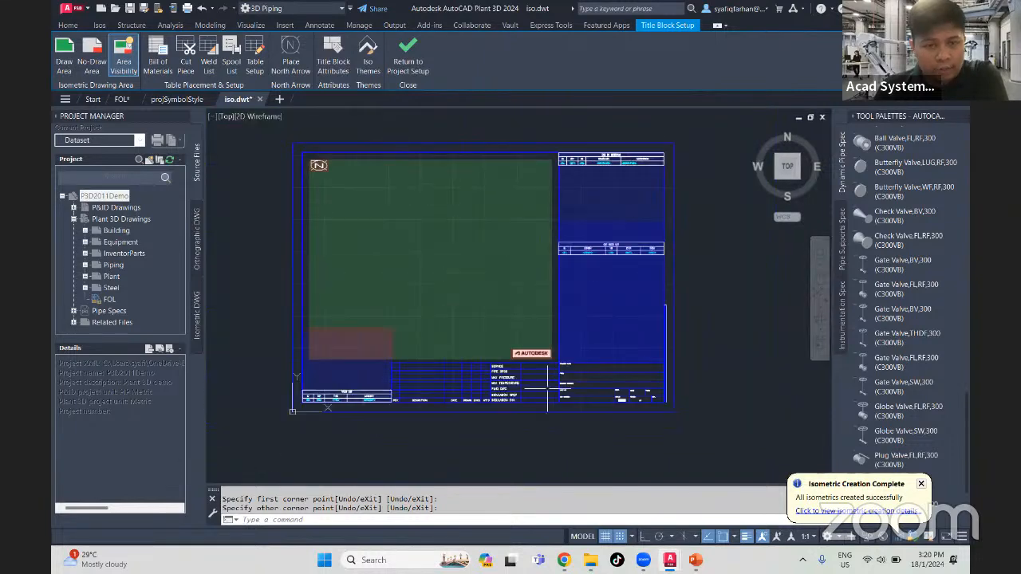
middle_click_drag(550, 375, 550, 379)
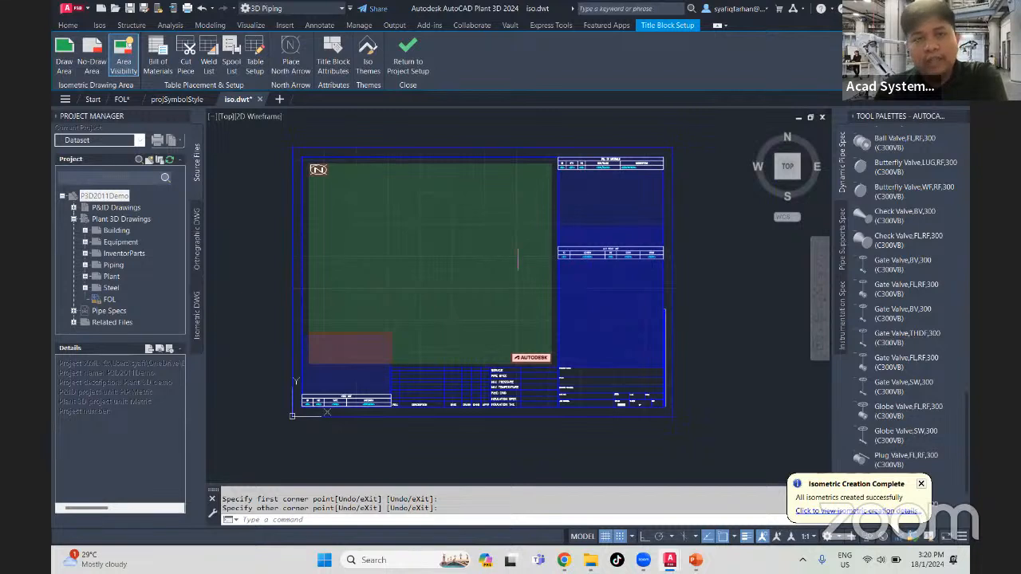
middle_click_drag(402, 270, 432, 246)
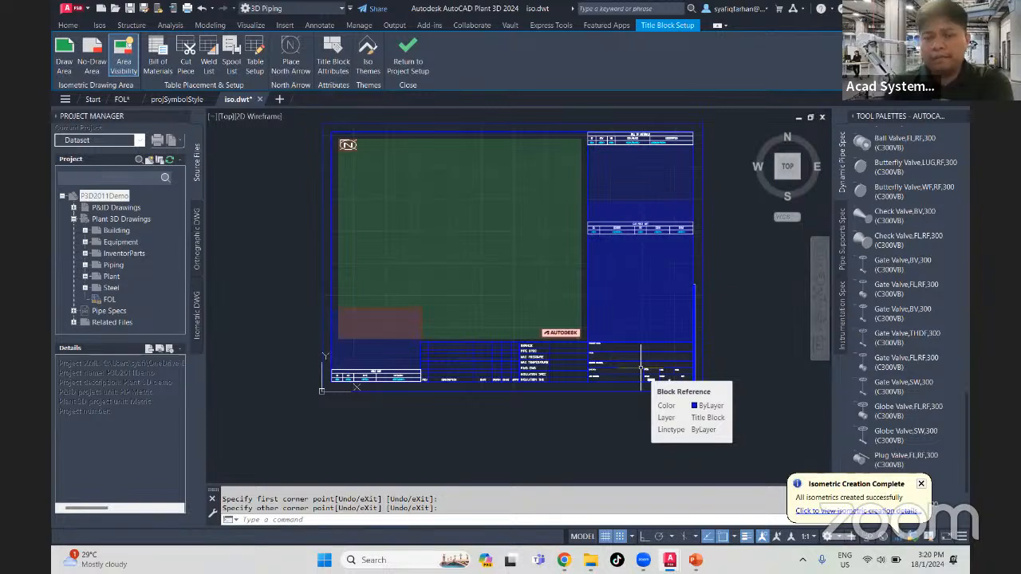
middle_click_drag(390, 251, 412, 263)
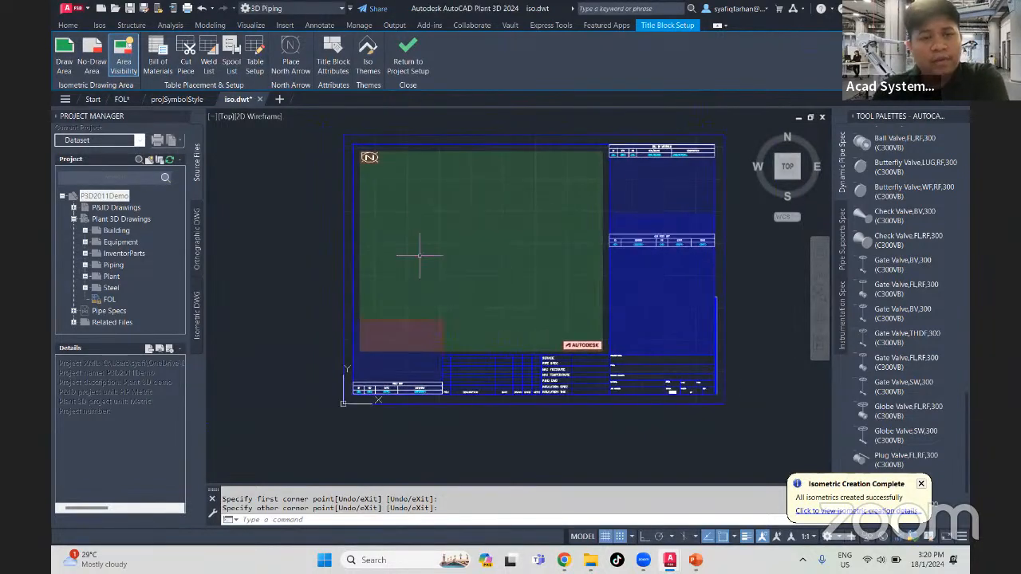
left_click(335, 75)
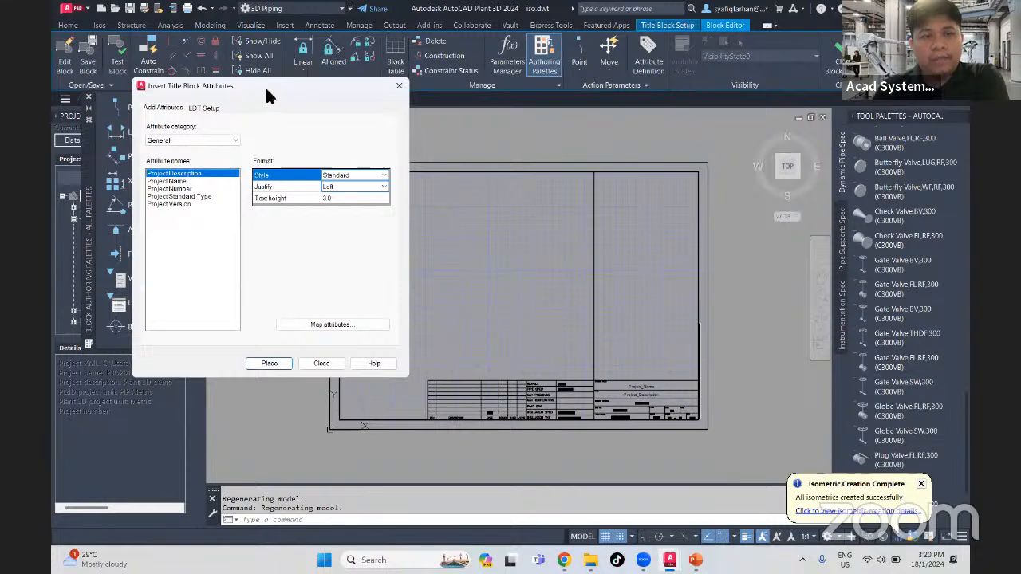
- Examine the attribute placeholders in the title block, such as project name, description, drawing name, line number, unit, sheet and revision
scroll(519, 303, "up", 2)
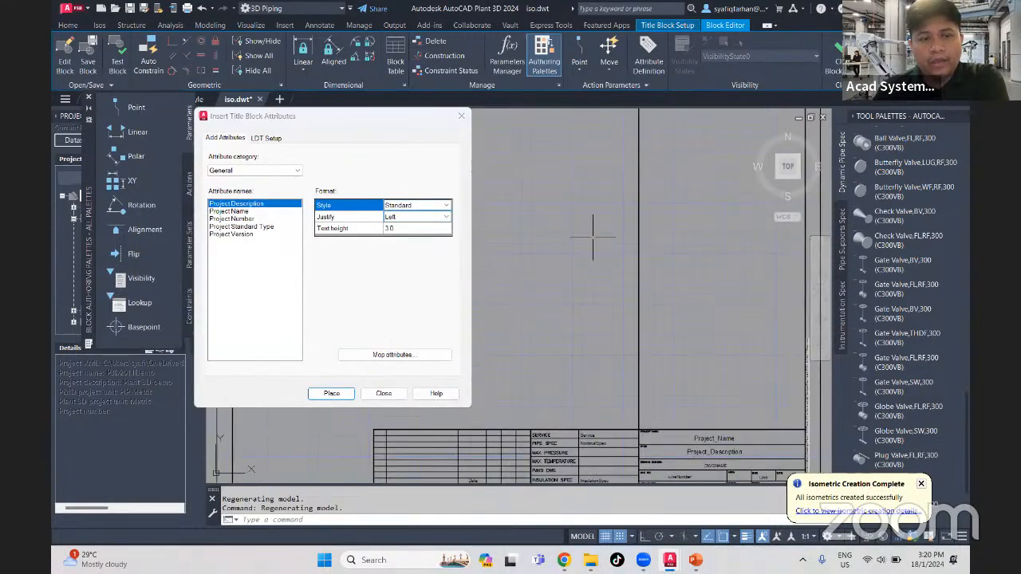
scroll(602, 279, "down", 2)
middle_click_drag(604, 311, 621, 250)
scroll(702, 316, "up", 4)
middle_click_drag(714, 339, 662, 300)
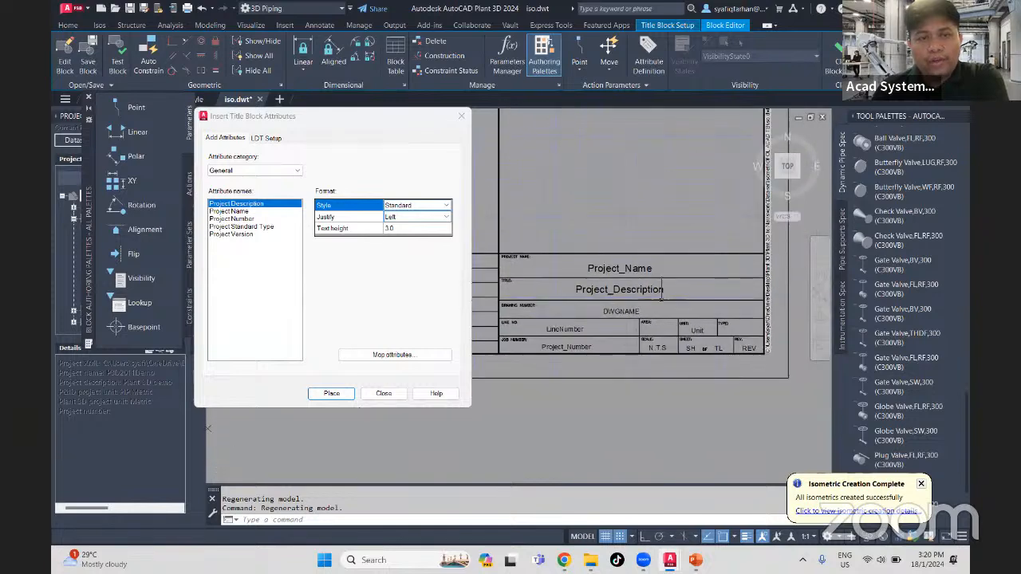
scroll(650, 303, "up", 2)
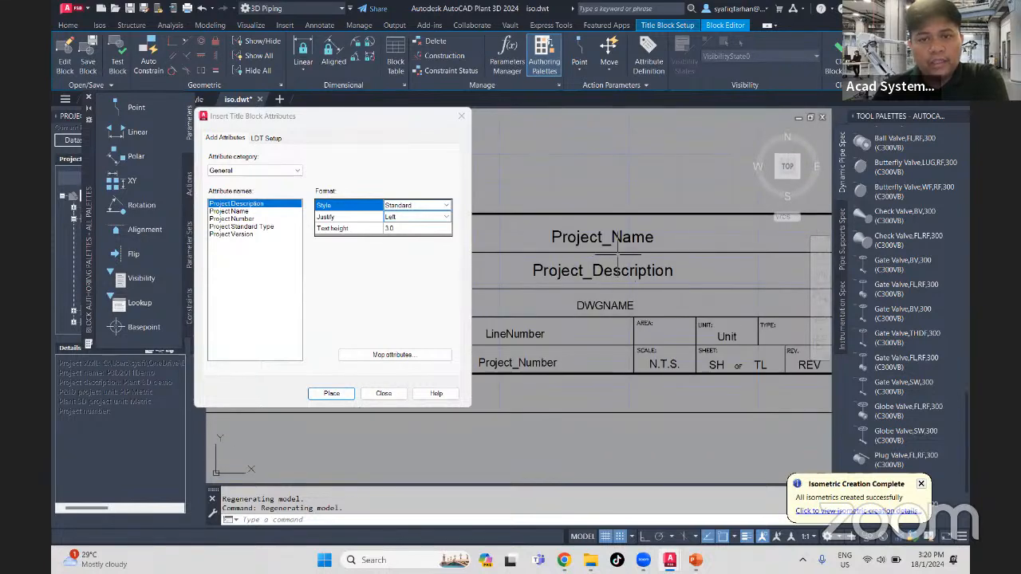
mouse_move(624, 256)
middle_mouse_down()
mouse_move(694, 238)
mouse_move(697, 228)
middle_mouse_up()
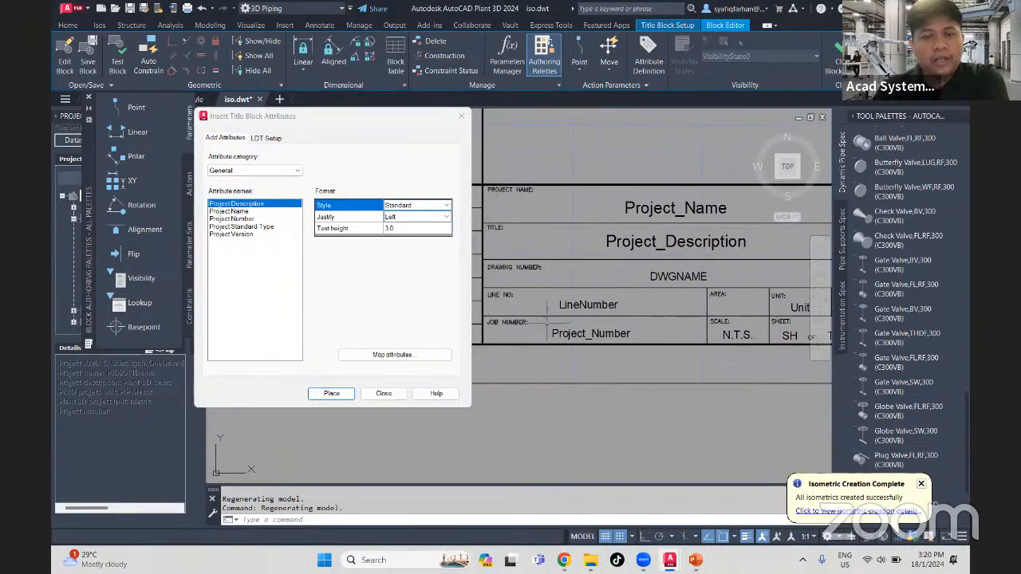
middle_click_drag(704, 354, 532, 334)
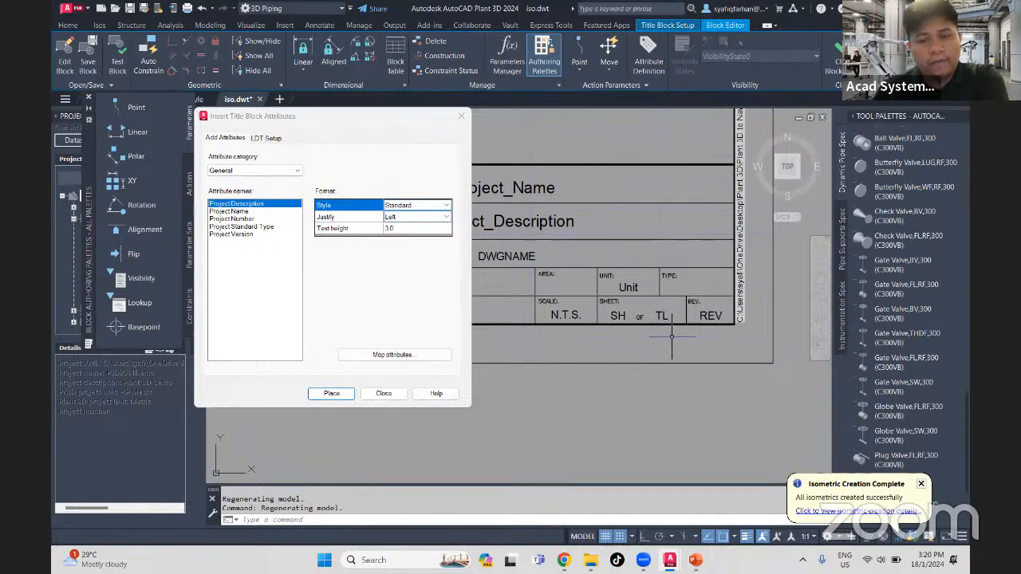
scroll(666, 343, "down", 5)
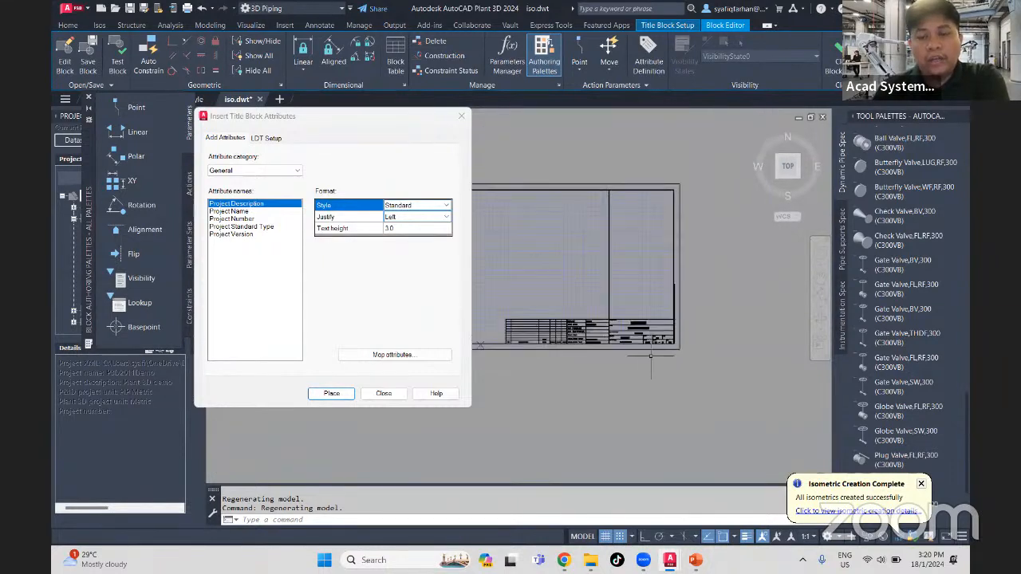
middle_click_drag(653, 364, 629, 354)
middle_click_drag(672, 361, 643, 372)
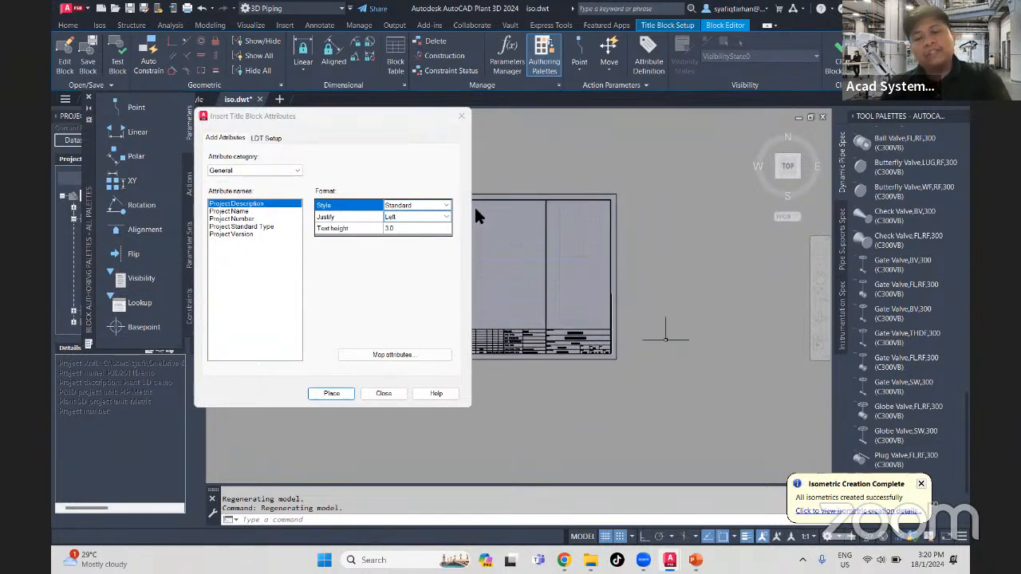
scroll(515, 351, "up", 2)
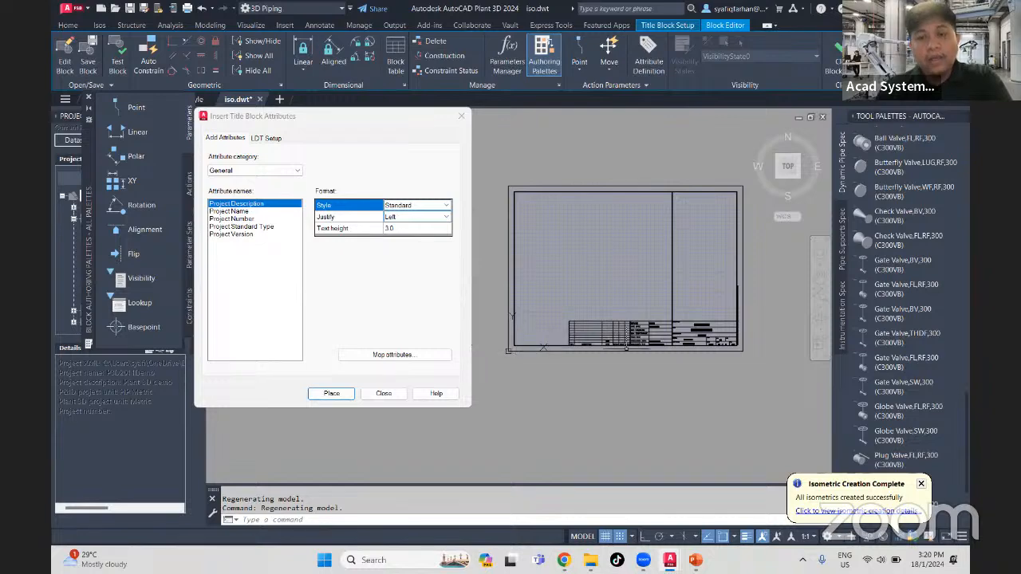
scroll(702, 339, "up", 5)
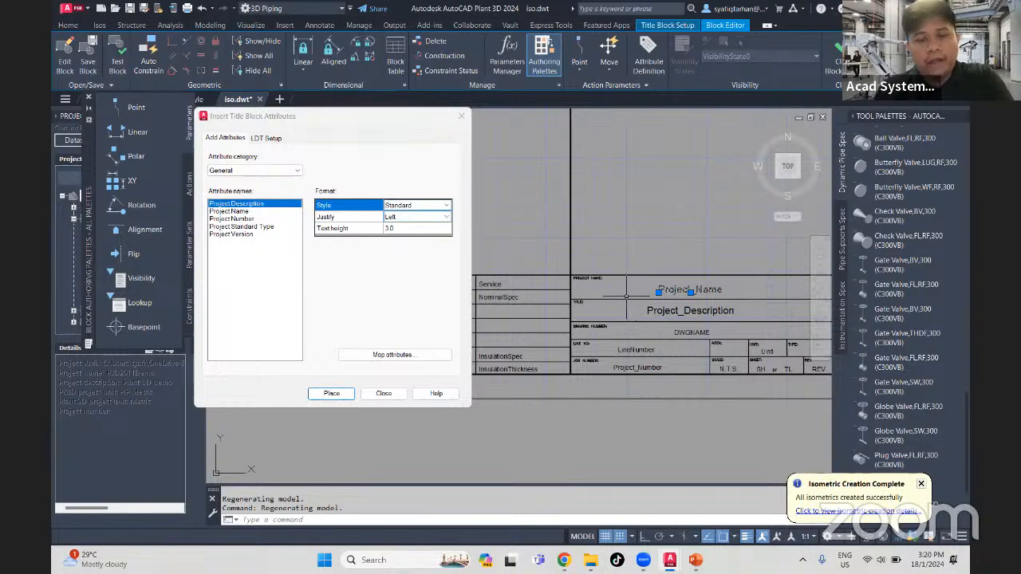
key("Escape")
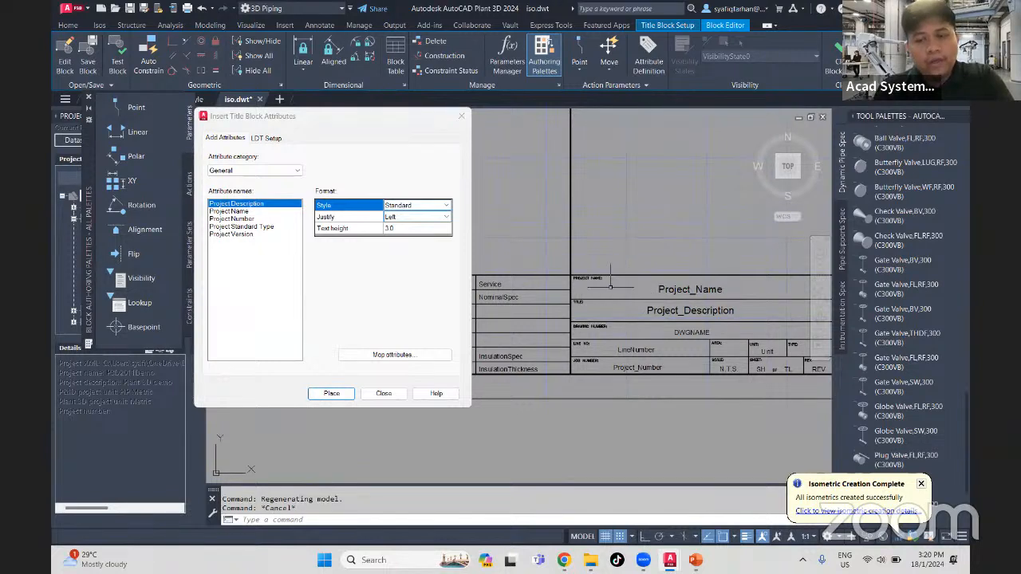
- Open the title block attribute mapping and map the SH block attribute to the Plant 3D attribute SH
left_click(391, 355)
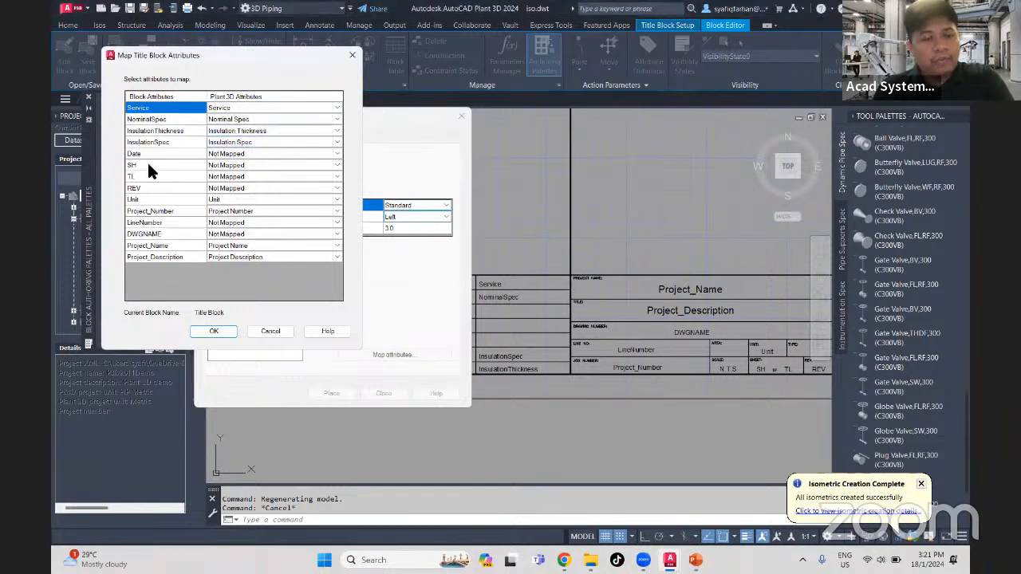
left_click(242, 166)
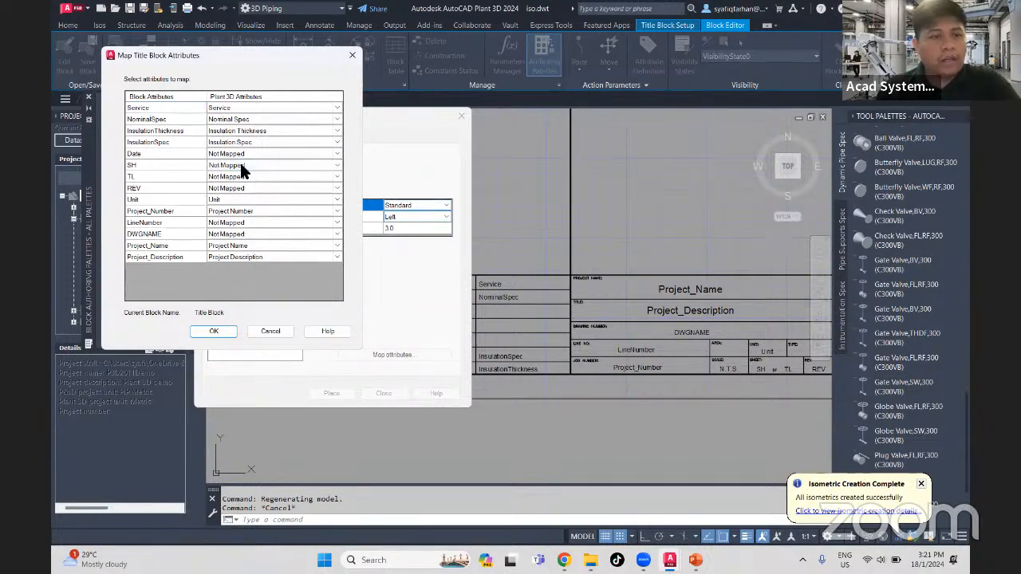
left_click(273, 165)
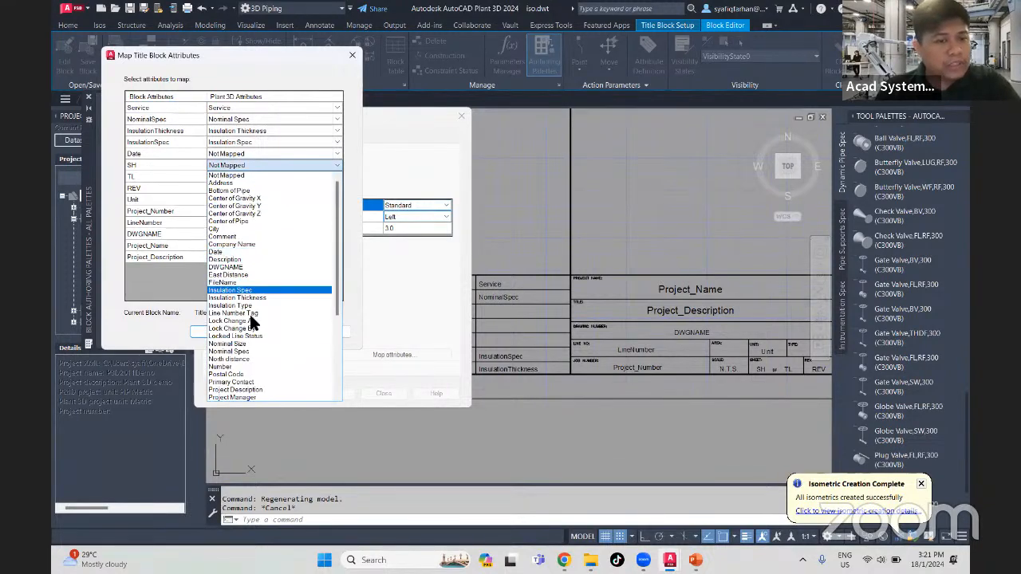
scroll(262, 366, "down", 2)
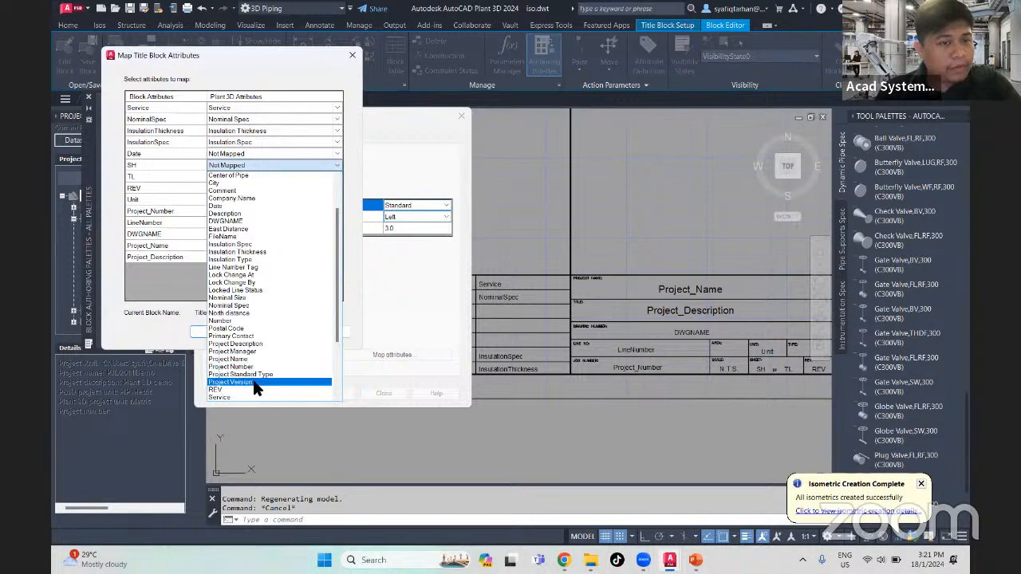
scroll(254, 387, "down", 4)
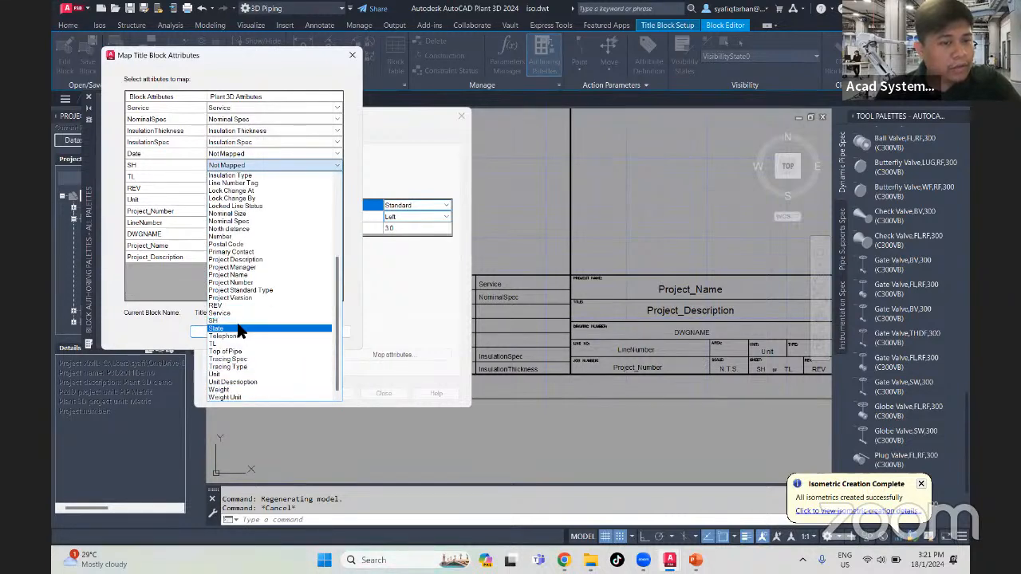
left_click(238, 321)
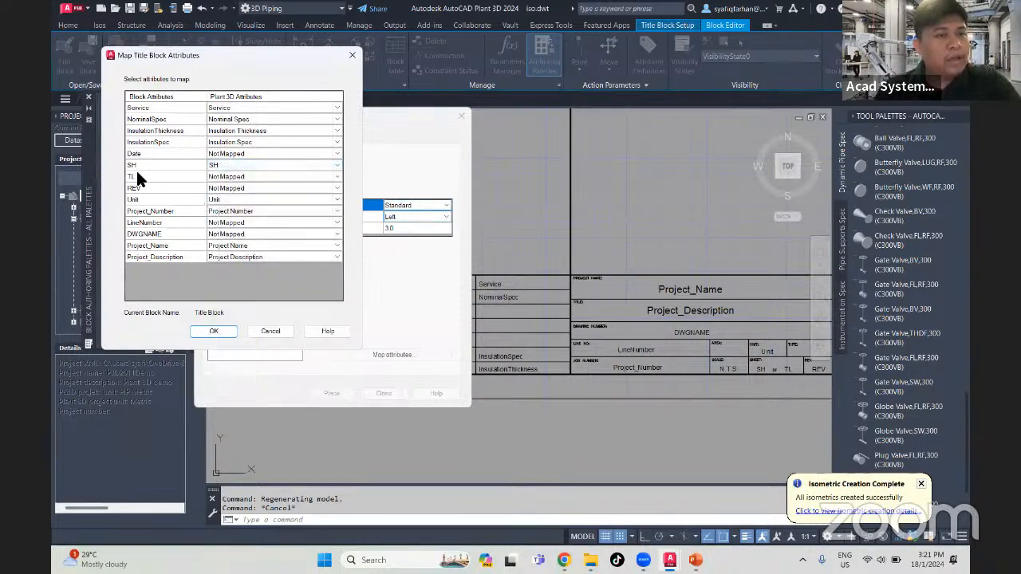
- Map the TL block attribute to the Plant 3D attribute TL, and the DWGNAME block attribute to DWGNAME
left_click(249, 176)
scroll(254, 386, "down", 2)
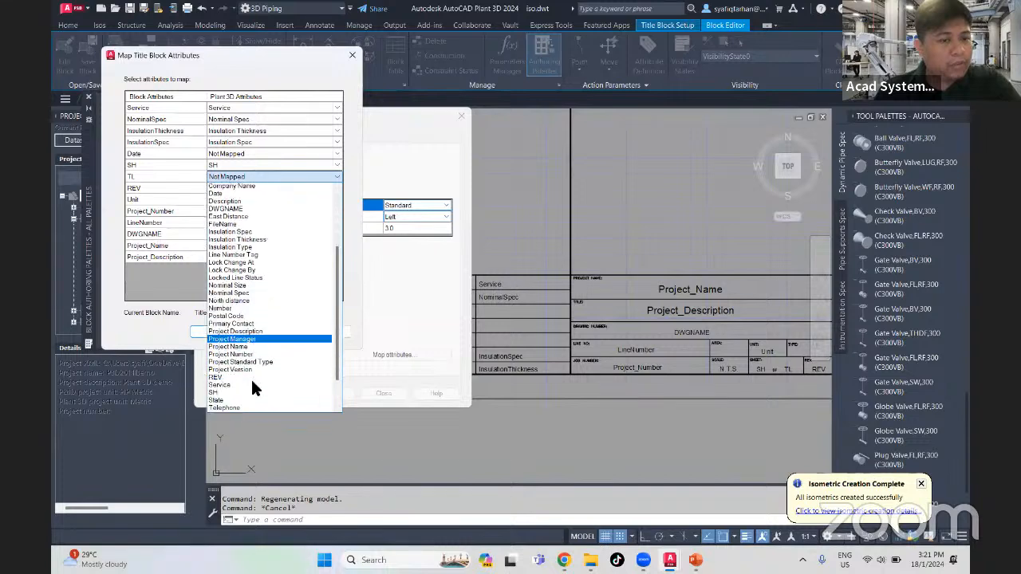
scroll(250, 377, "down", 1)
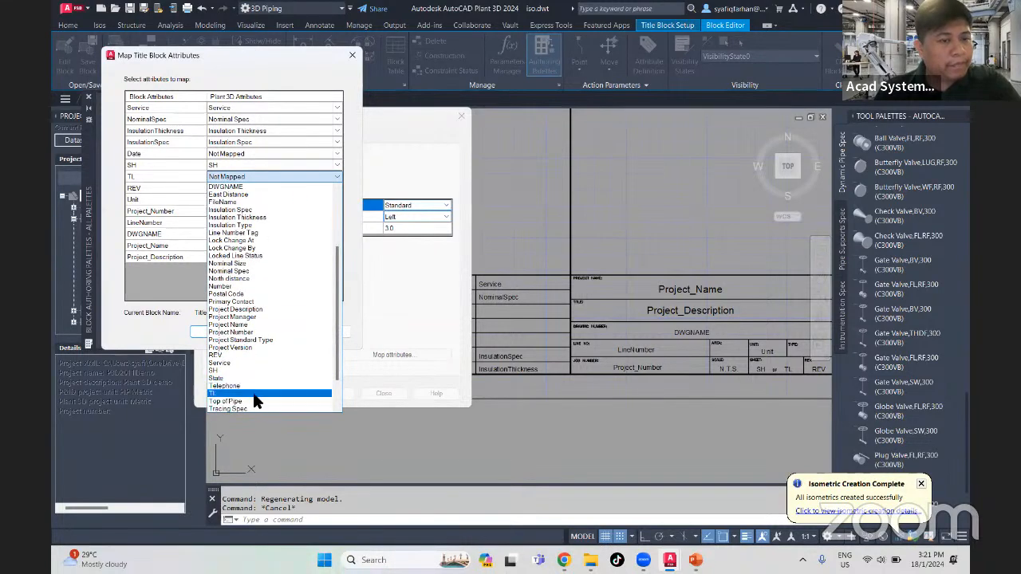
left_click(255, 394)
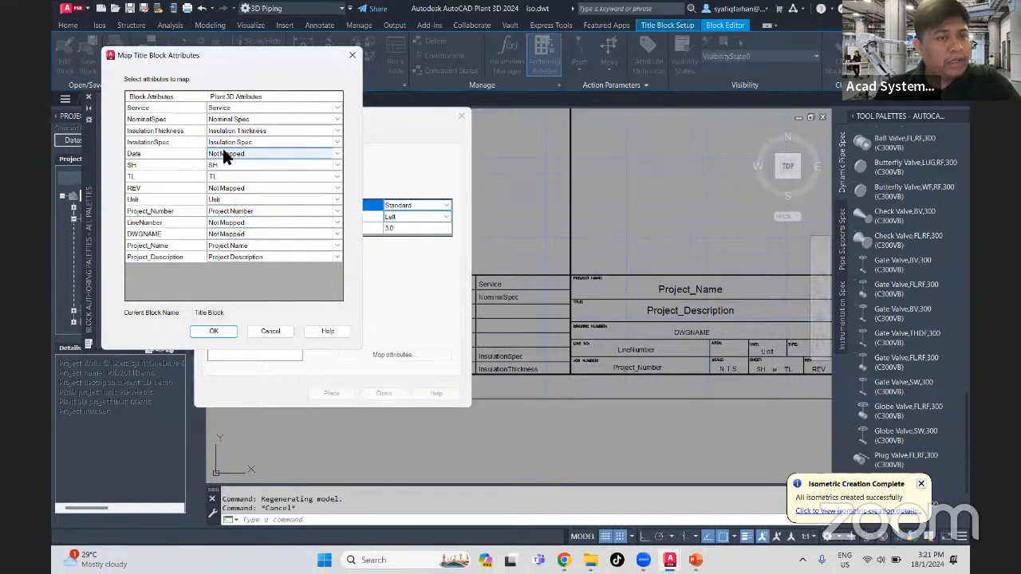
left_click(225, 235)
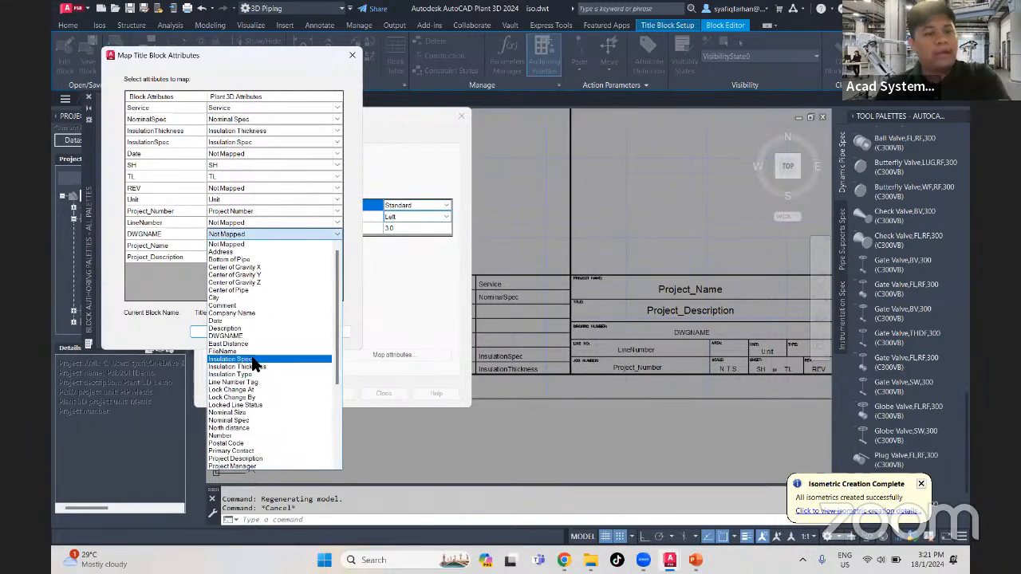
left_click(247, 335)
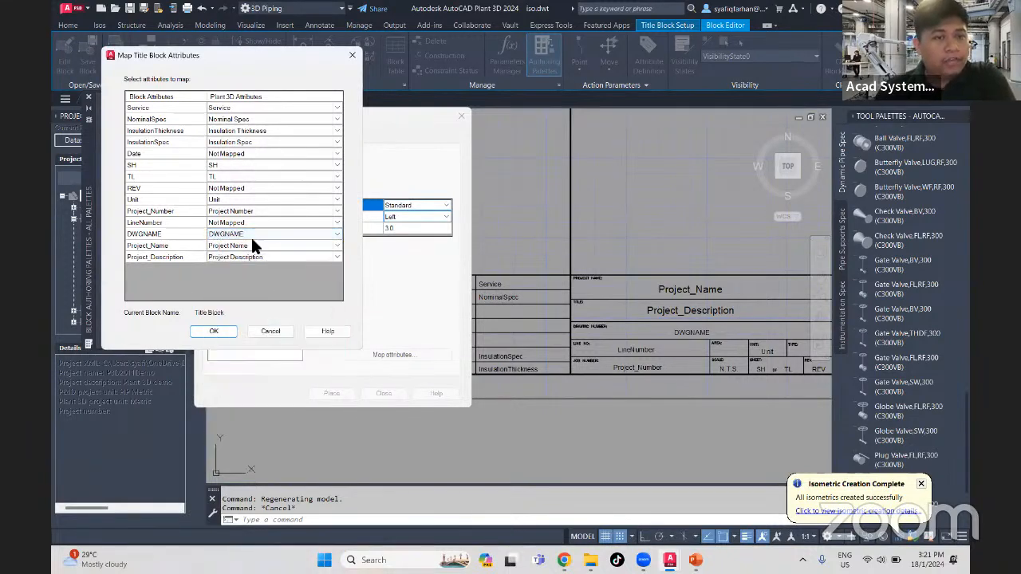
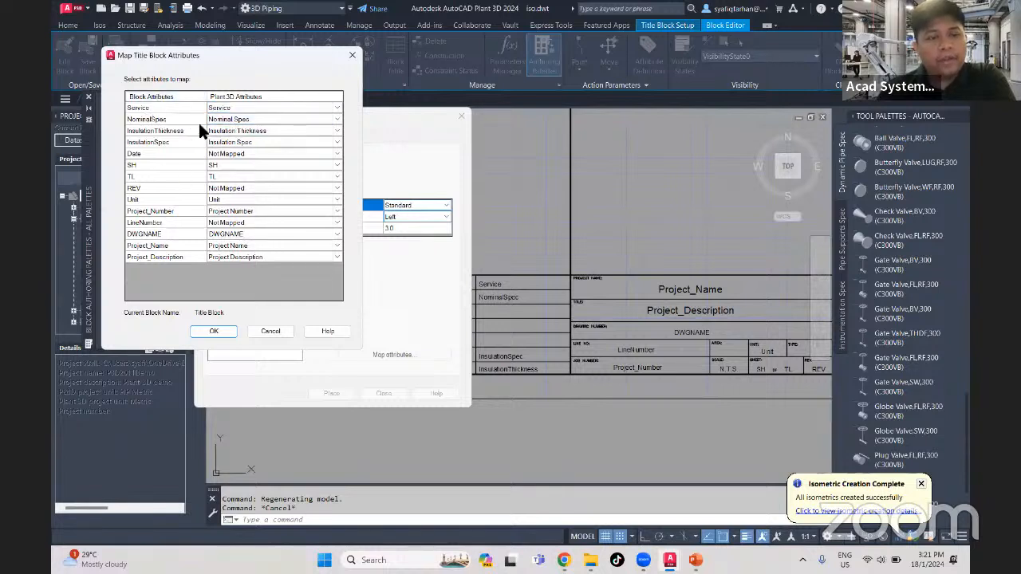
- Accept the title block attribute mappings and list the insertable attributes of all categories after checking Project Data
left_click(217, 331)
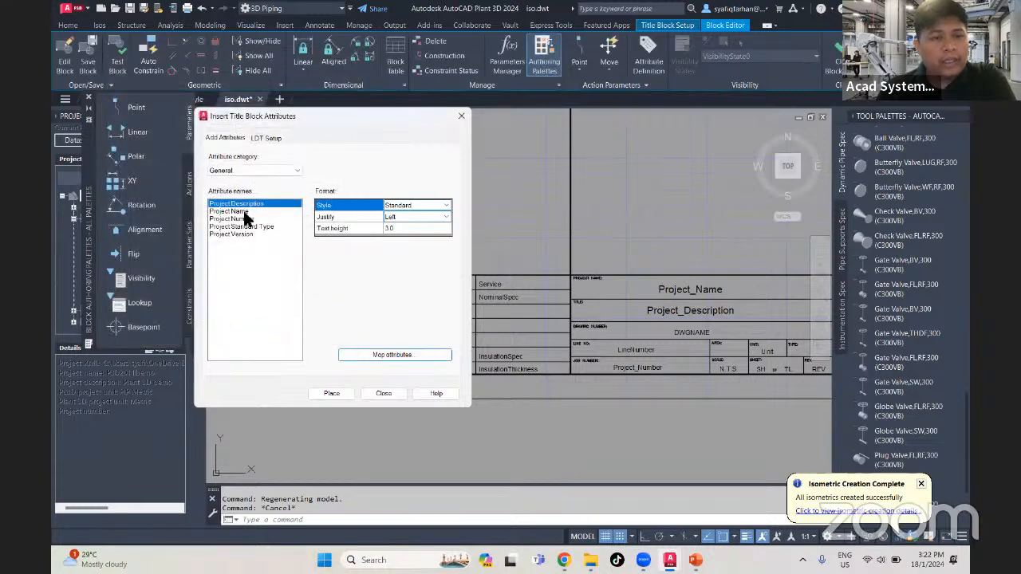
left_click(254, 170)
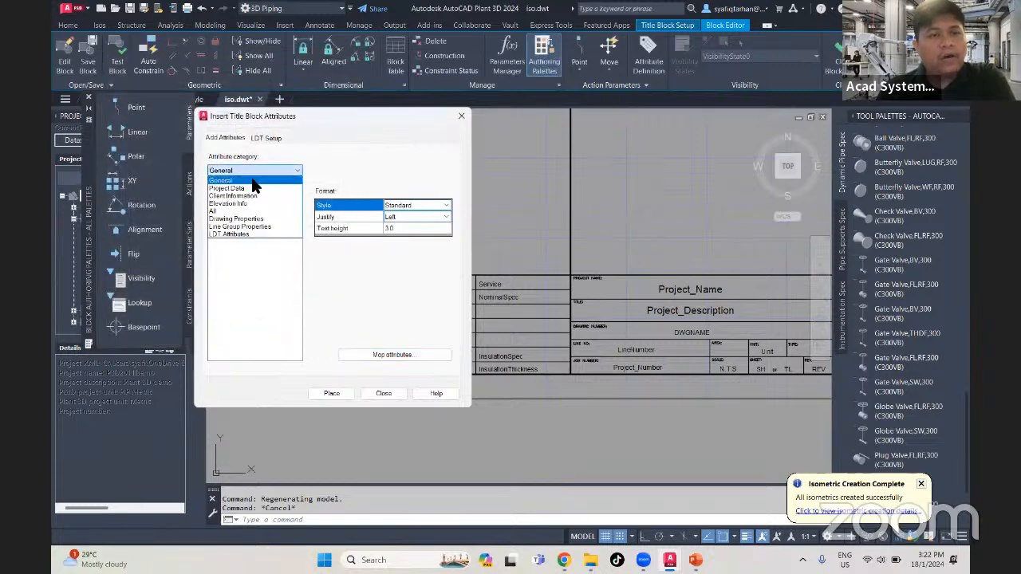
left_click(226, 188)
left_click(228, 226)
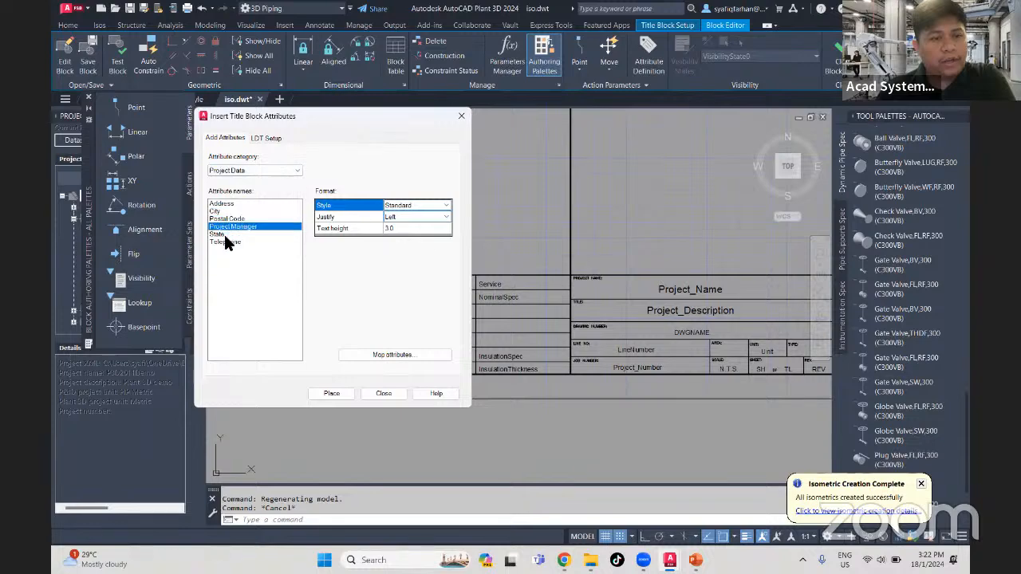
left_click(255, 171)
left_click(231, 228)
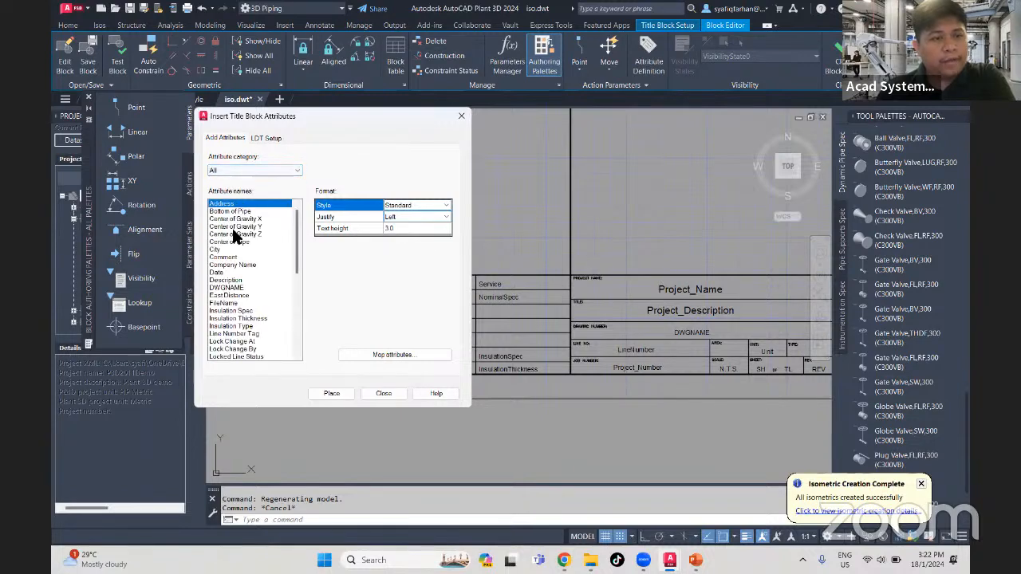
- Examine the full list of attribute names that can be inserted into the title block
left_click(230, 303)
left_click(229, 326)
left_click(226, 341)
scroll(225, 336, "down", 3)
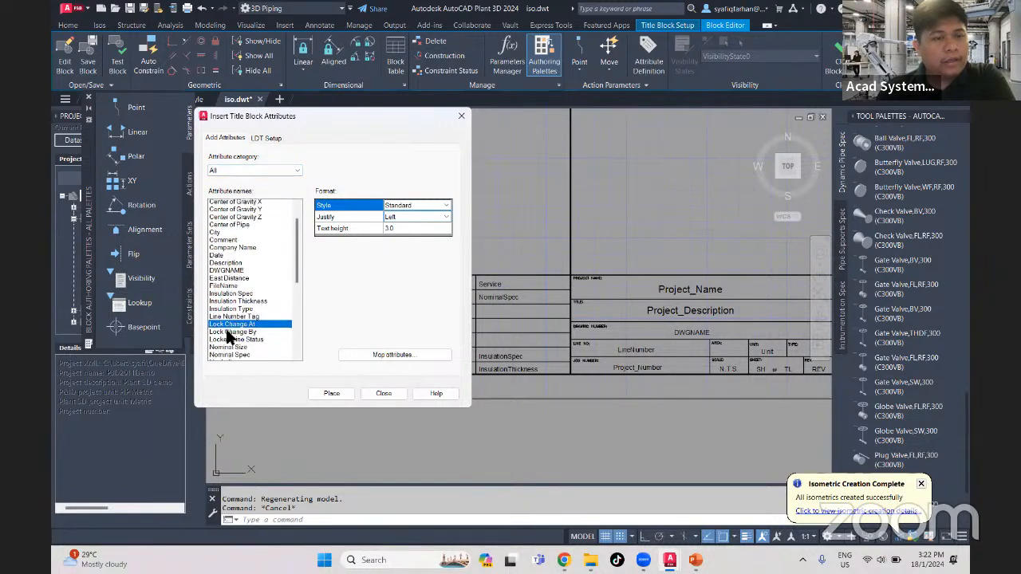
left_click(227, 311)
left_click(228, 333)
left_click(228, 348)
scroll(230, 335, "down", 3)
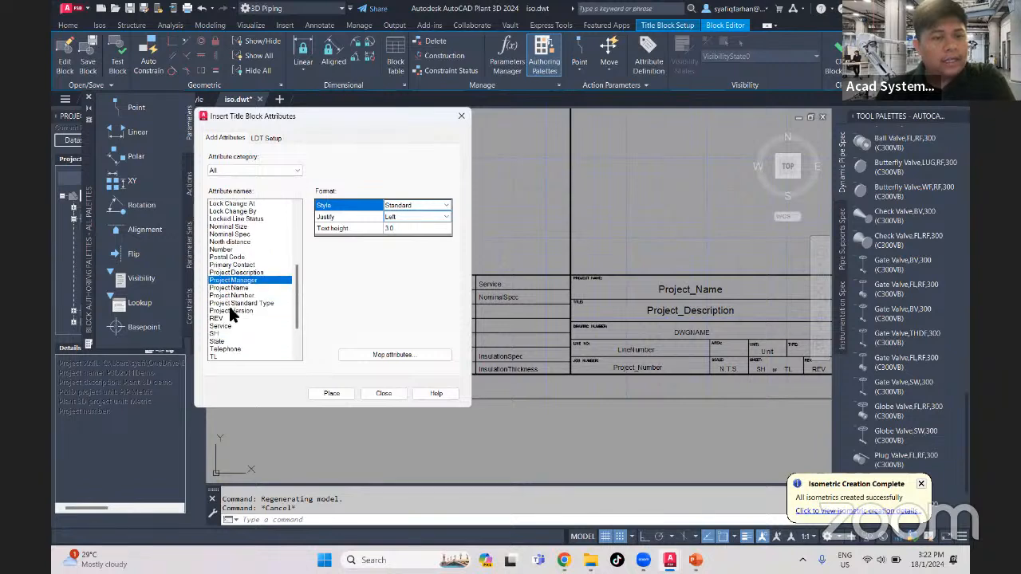
left_click(231, 334)
left_click(232, 349)
scroll(232, 348, "down", 3)
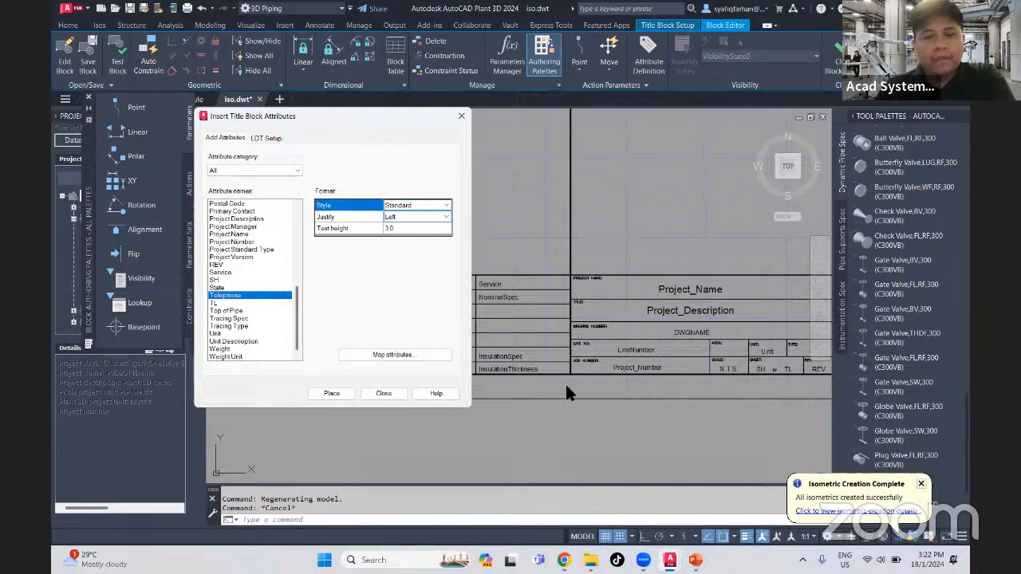
- Uncover the lower title block cells and erase the AREA label
scroll(590, 395, "up", 1)
scroll(643, 390, "down", 3)
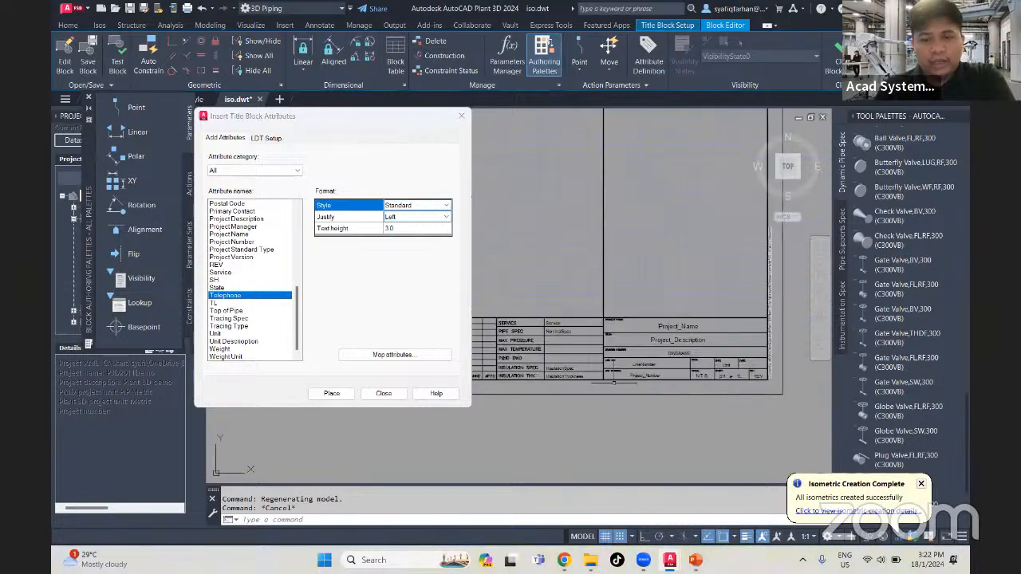
scroll(614, 383, "up", 6)
middle_click_drag(618, 374, 622, 347)
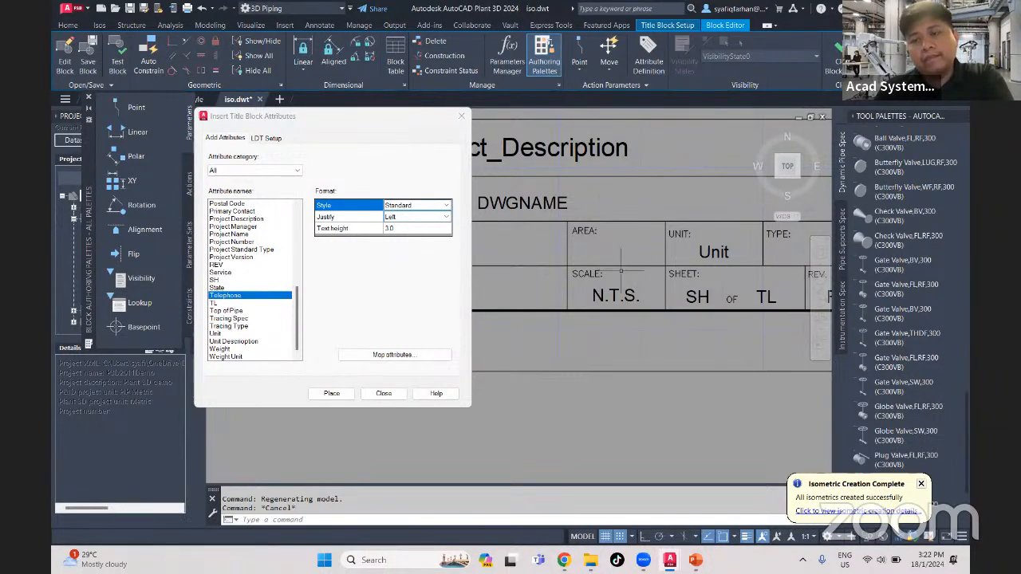
scroll(606, 271, "down", 3)
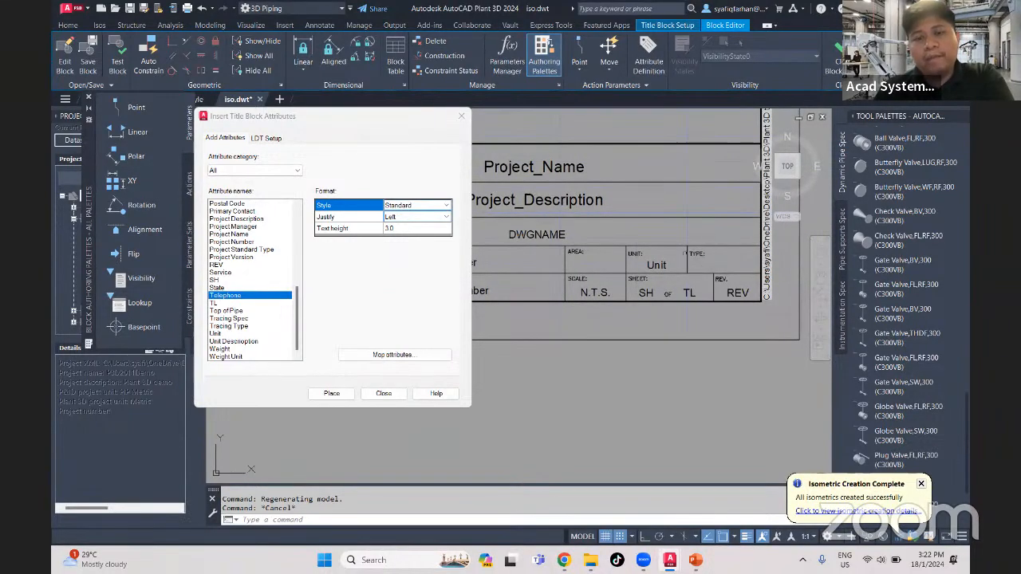
left_click_drag(411, 122, 388, 178)
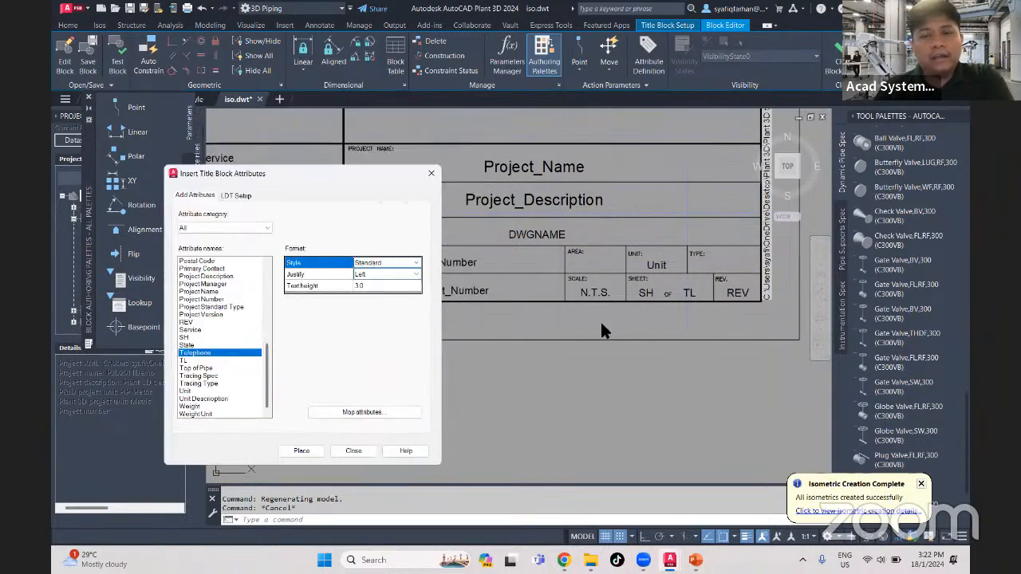
scroll(634, 327, "up", 4)
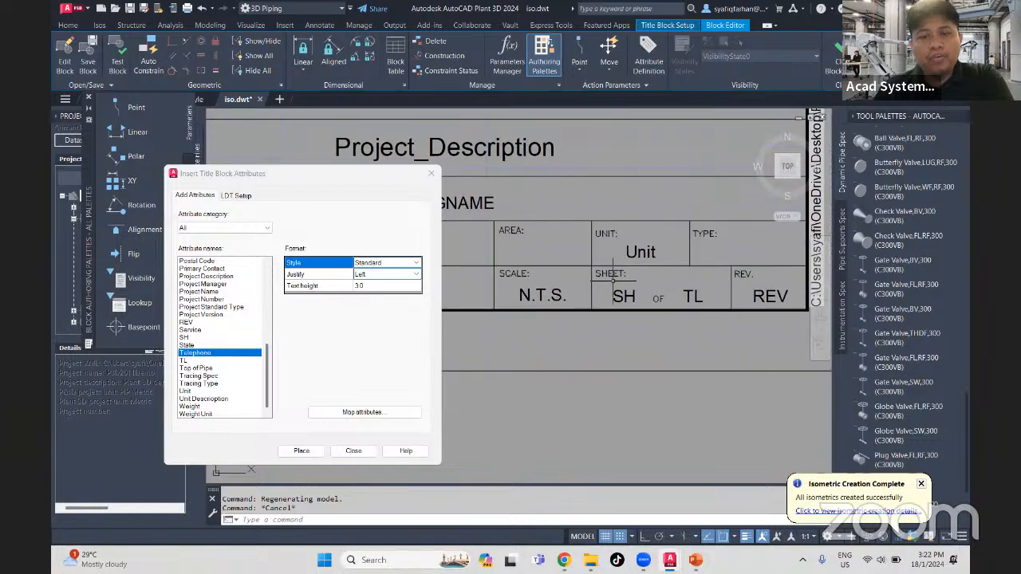
middle_click_drag(614, 279, 652, 282)
left_click(539, 218)
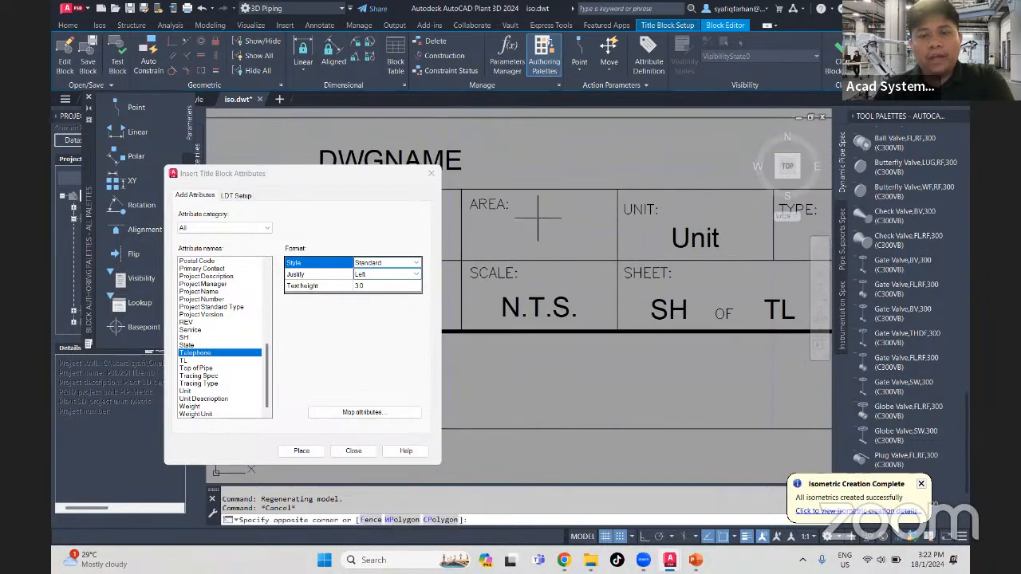
left_click(493, 206)
key("Delete")
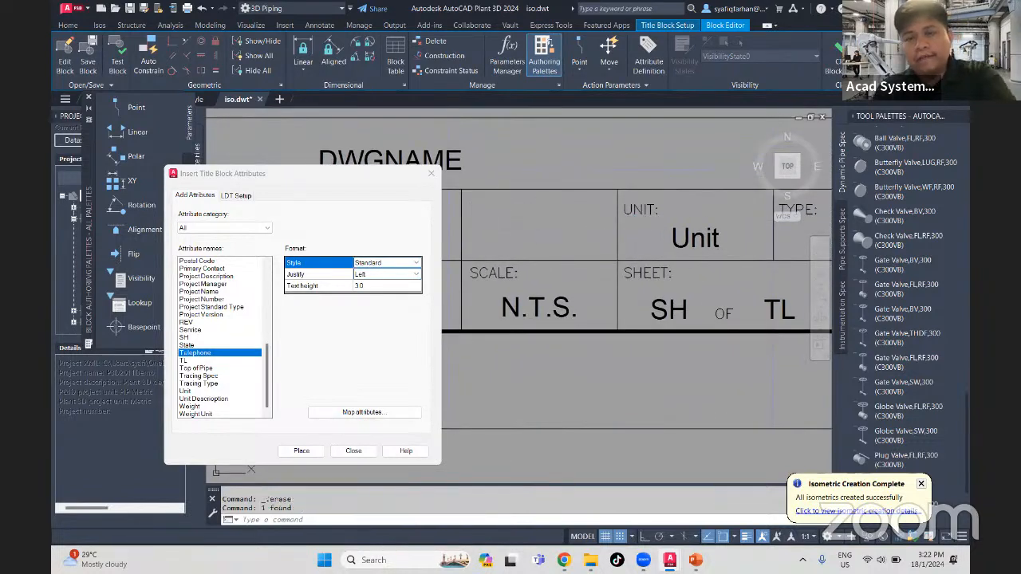
- Move the UNIT label and its Unit attribute into the adjacent cell freed above the SCALE cell
left_click(732, 243)
left_click(646, 197)
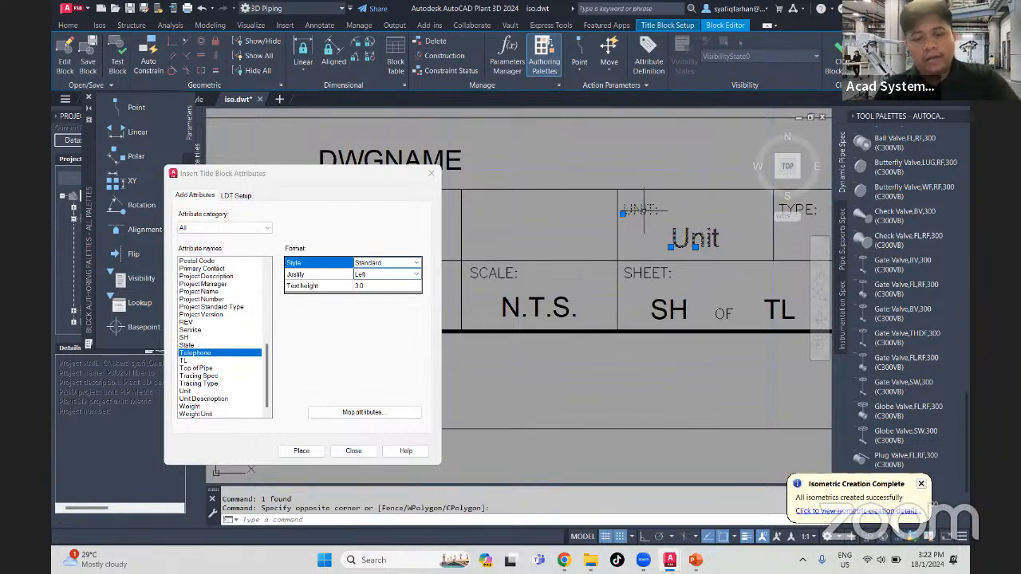
type("m")
key("Return")
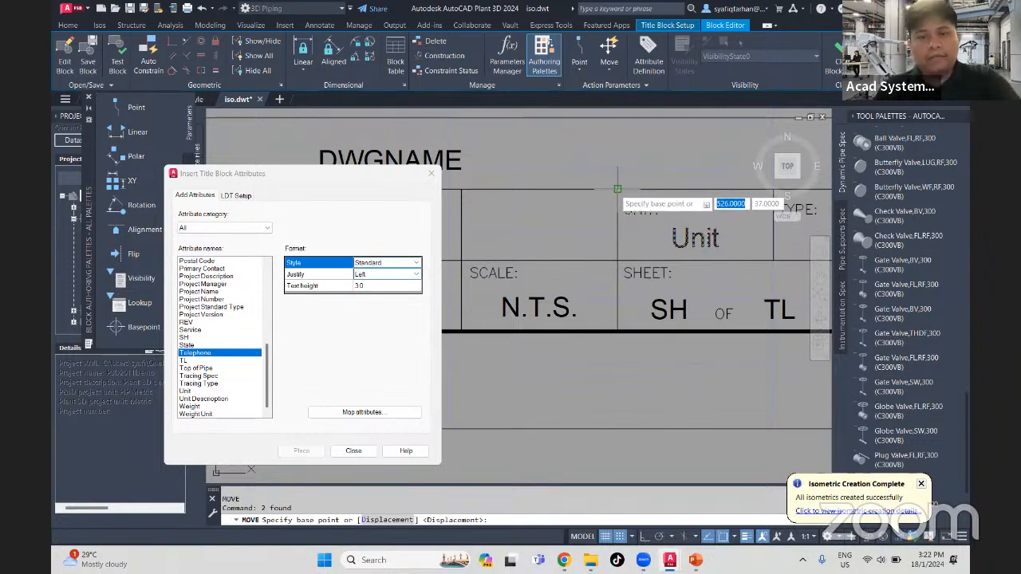
left_click(615, 182)
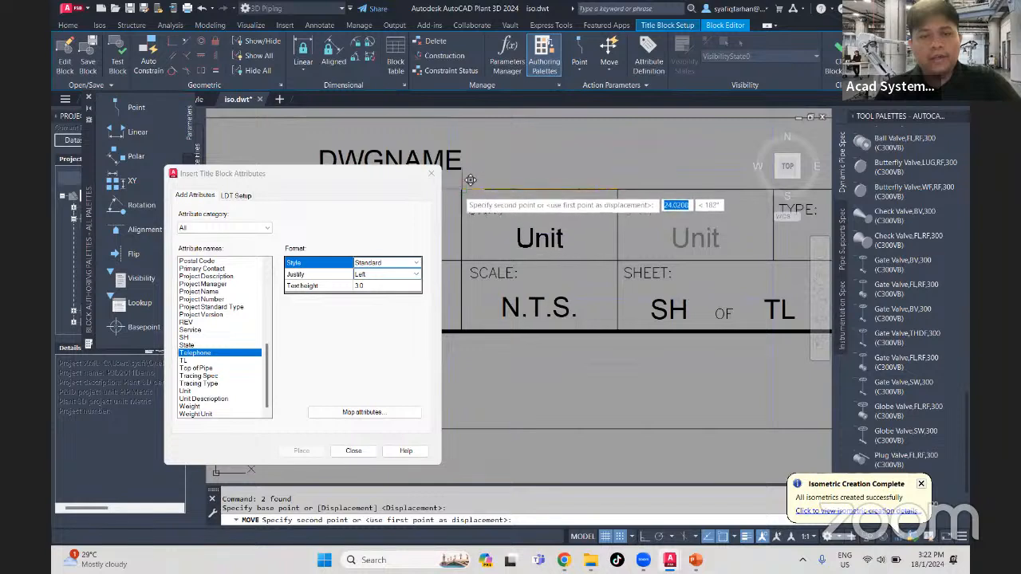
left_click(461, 182)
- Move the TYPE label into the empty cell above the SHEET cell
middle_click_drag(637, 256, 571, 283)
left_click(716, 270)
left_click(696, 264)
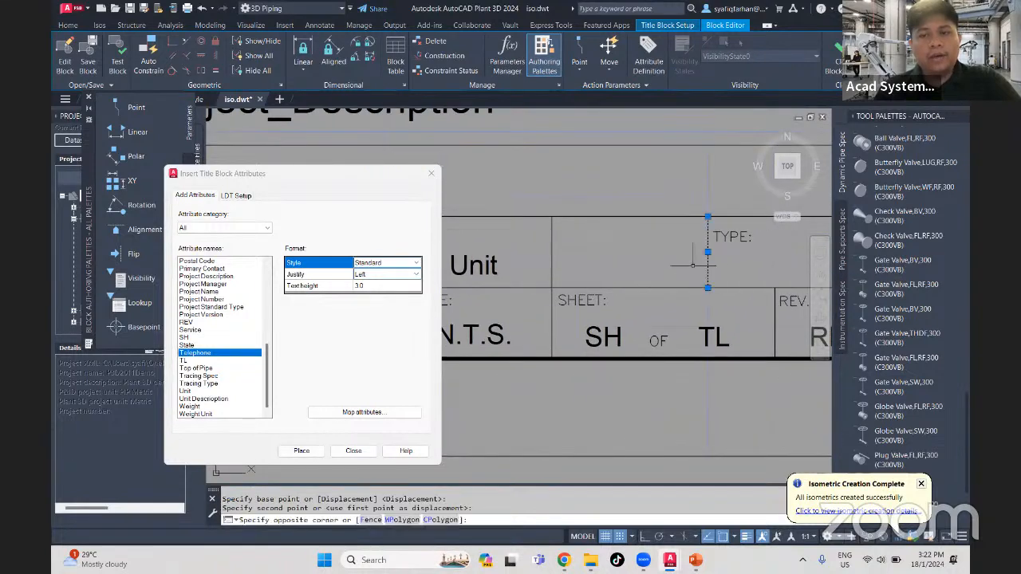
key("Escape")
left_click(758, 245)
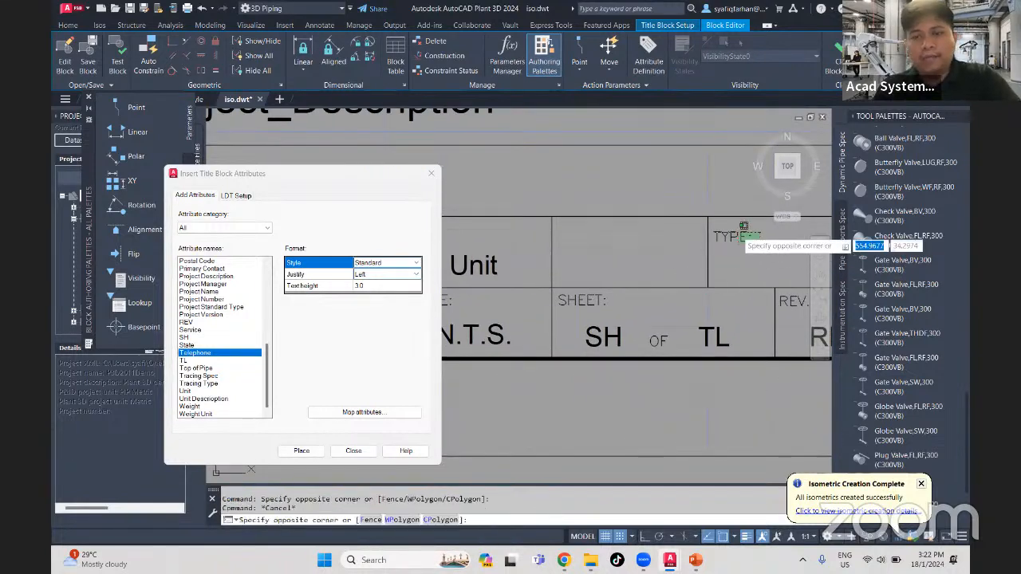
left_click(741, 231)
type("m")
key("Return")
left_click(712, 239)
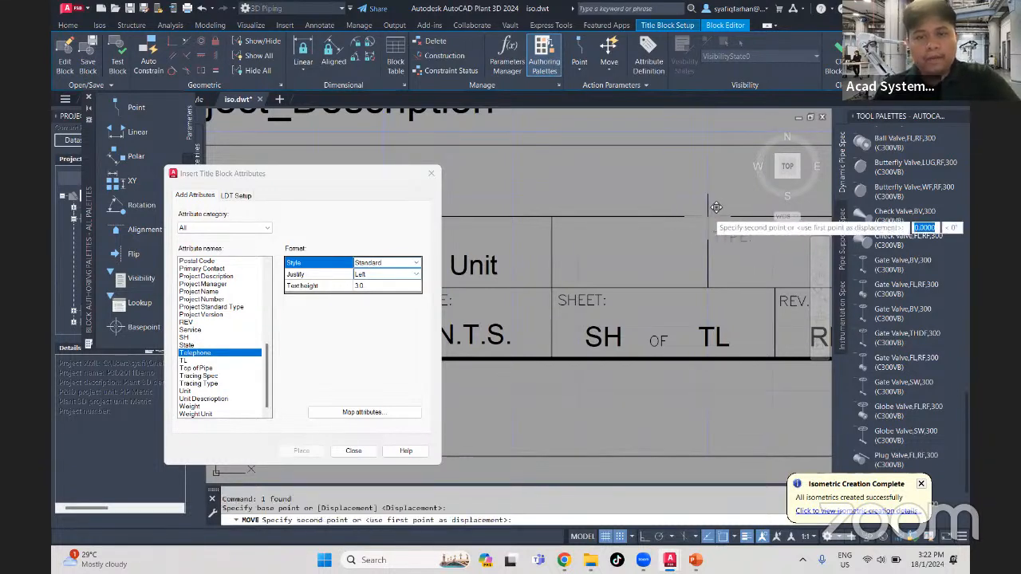
key("Escape")
- Erase the vertical divider line beside the TYPE cell to merge the two cells above SHEET and REV
left_click(722, 268)
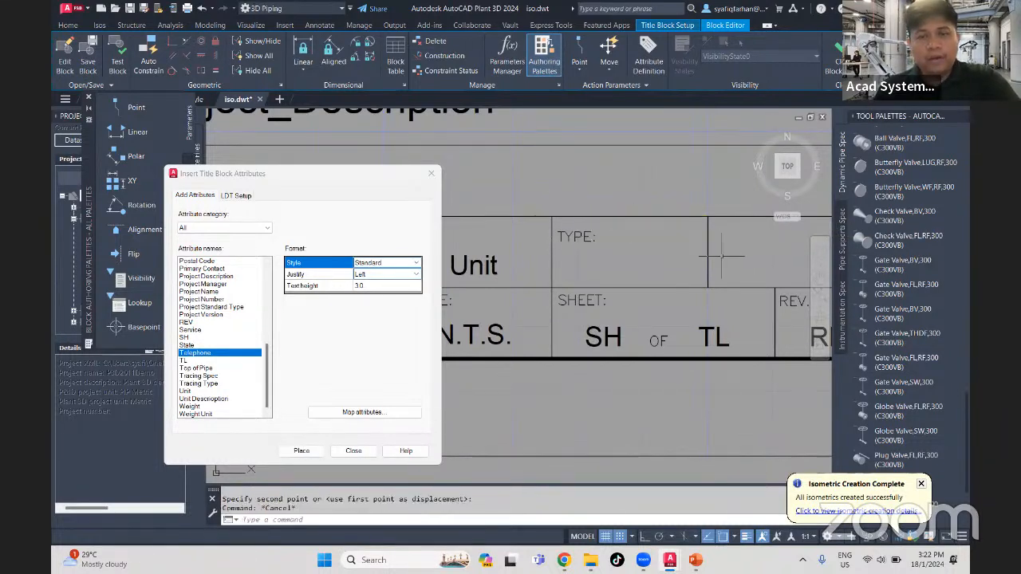
left_click(699, 253)
key("Delete")
scroll(678, 287, "down", 5)
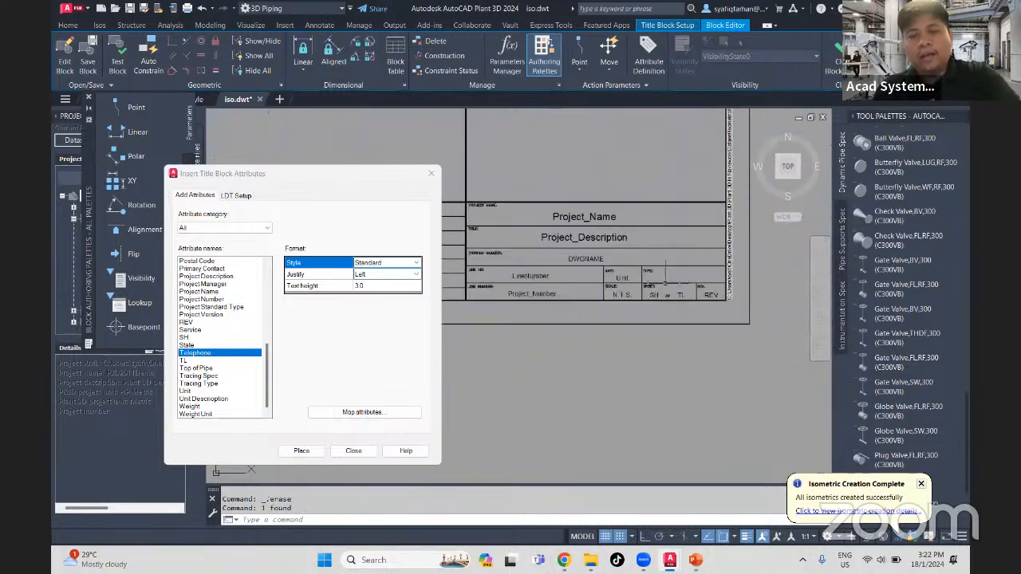
- Change the TYPE label's text to "REVISION:"
mouse_move(623, 329)
middle_mouse_down()
mouse_move(743, 332)
mouse_move(539, 319)
middle_mouse_up()
scroll(539, 318, "up", 6)
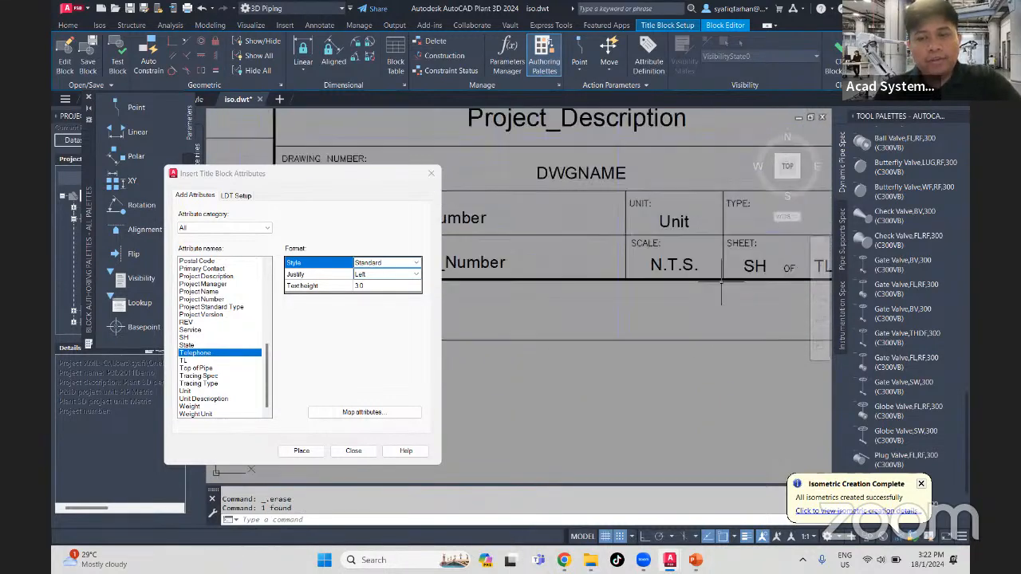
middle_click_drag(660, 243, 616, 256)
scroll(598, 236, "up", 4)
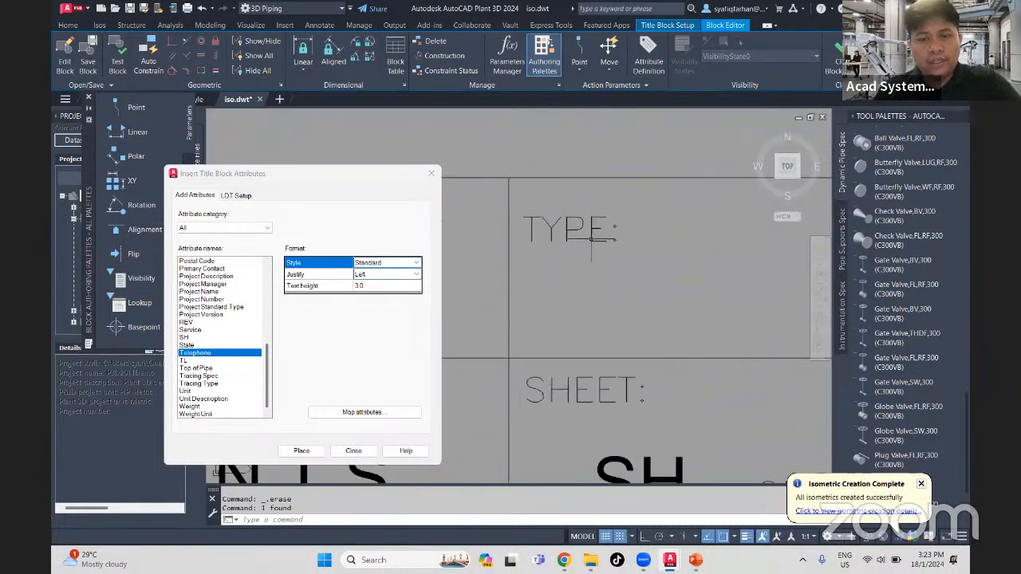
left_click(597, 235)
double_click(593, 229)
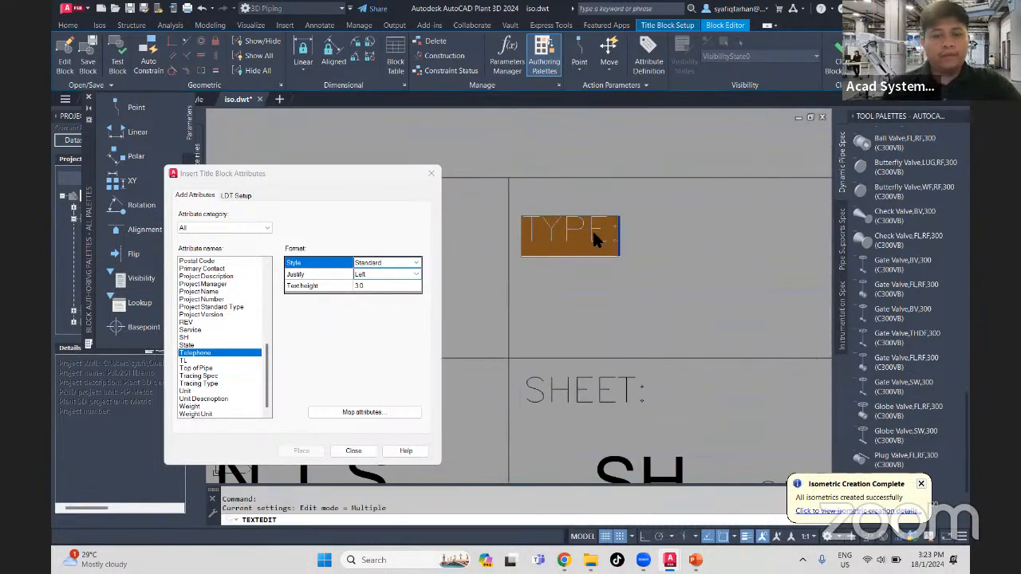
type("REV")
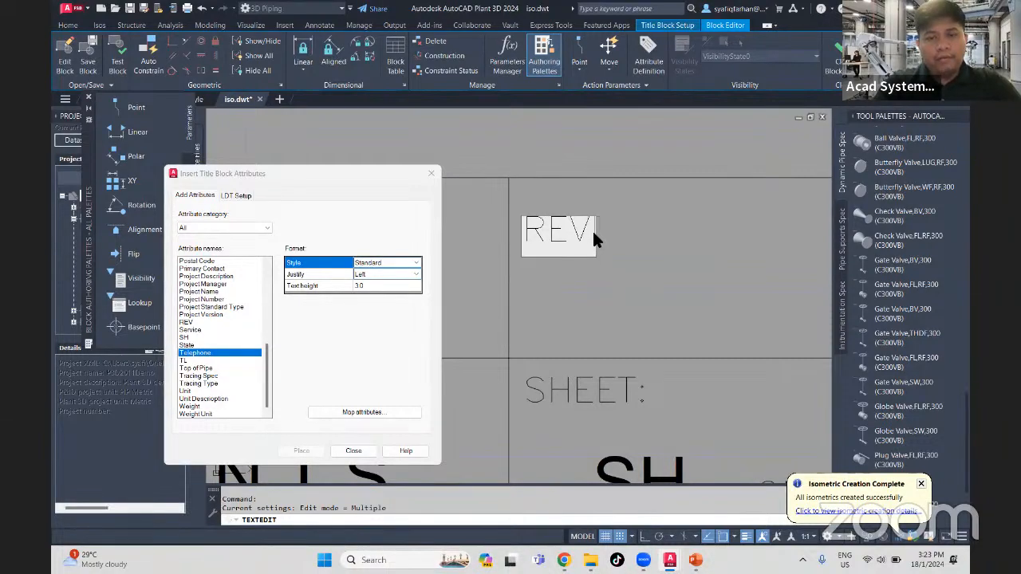
type("ISION:")
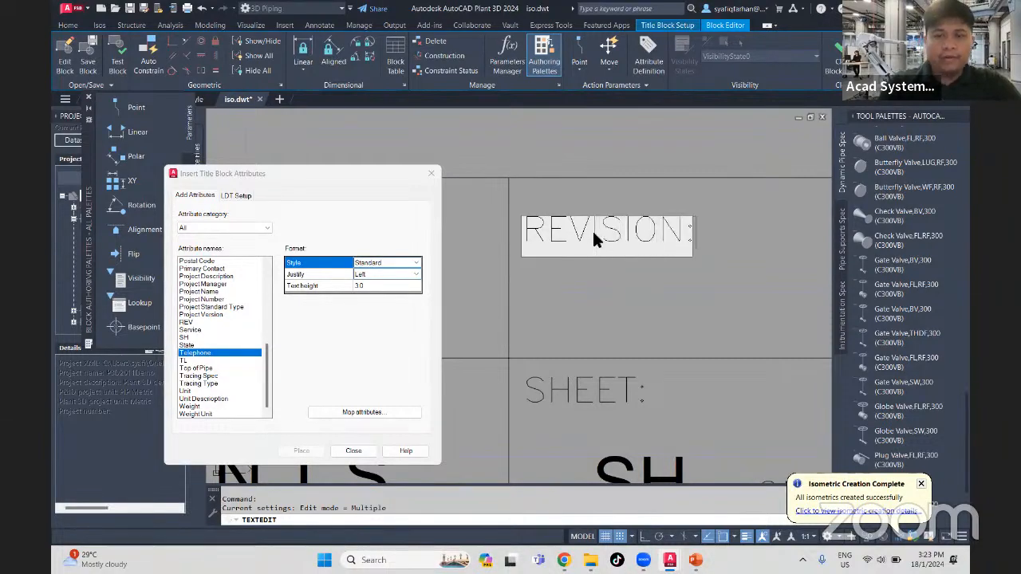
left_click(629, 289)
key("Escape")
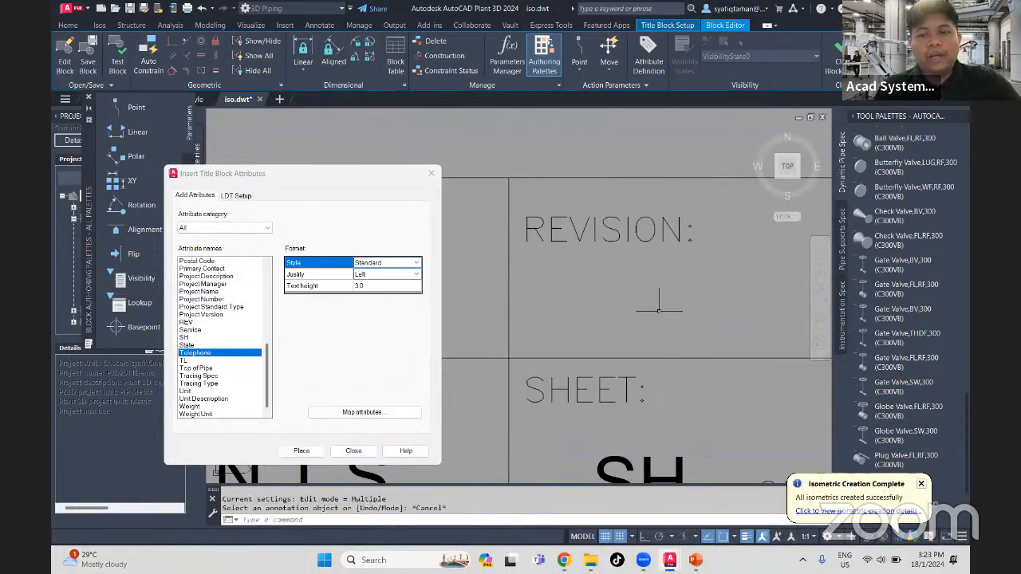
- Define an attribute with the tag REVISION_ACAD and lock position off, and place it under the REVISION label
scroll(642, 303, "down", 4)
middle_click_drag(641, 298, 514, 256)
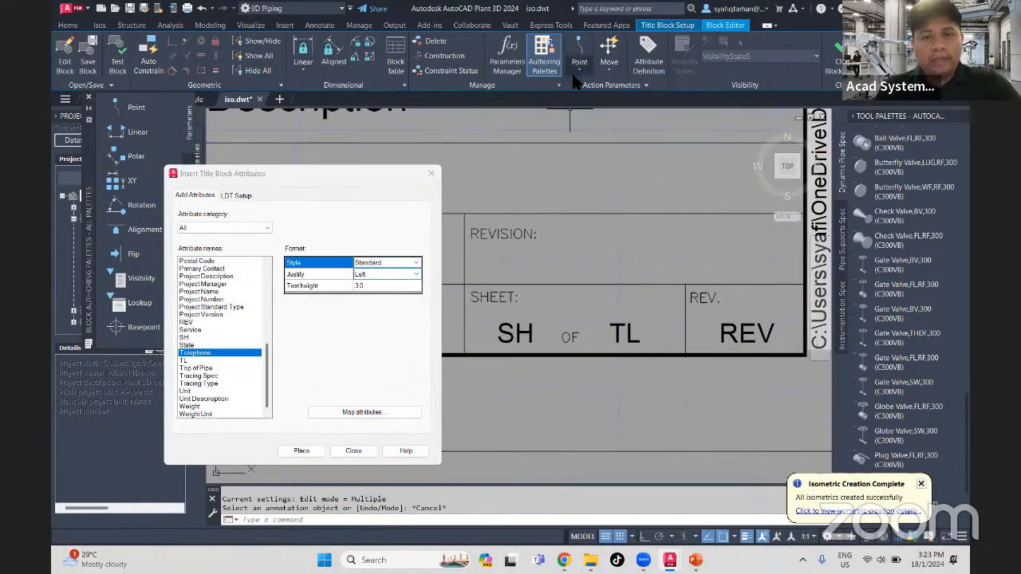
left_click(648, 59)
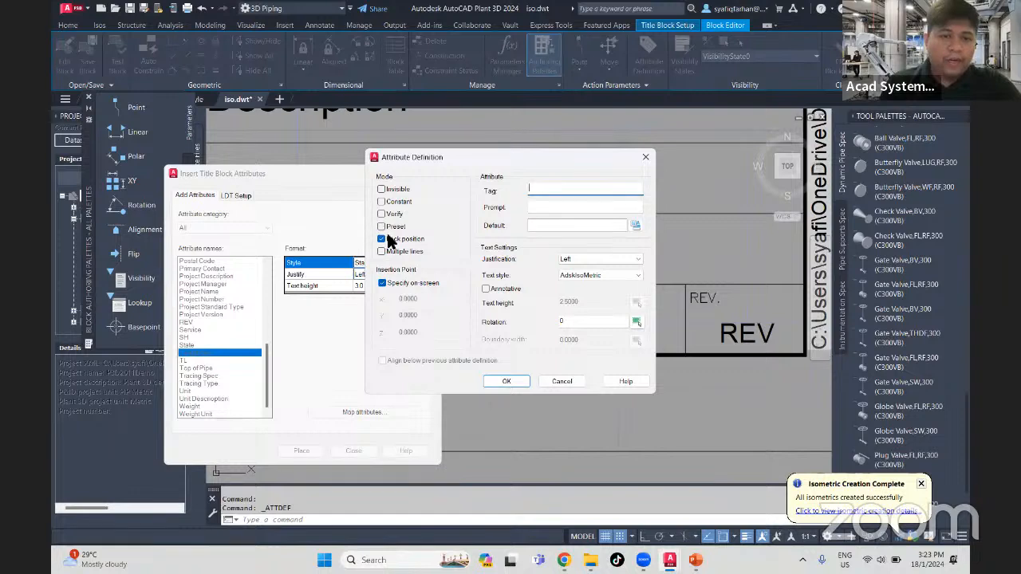
left_click(388, 239)
left_click(551, 192)
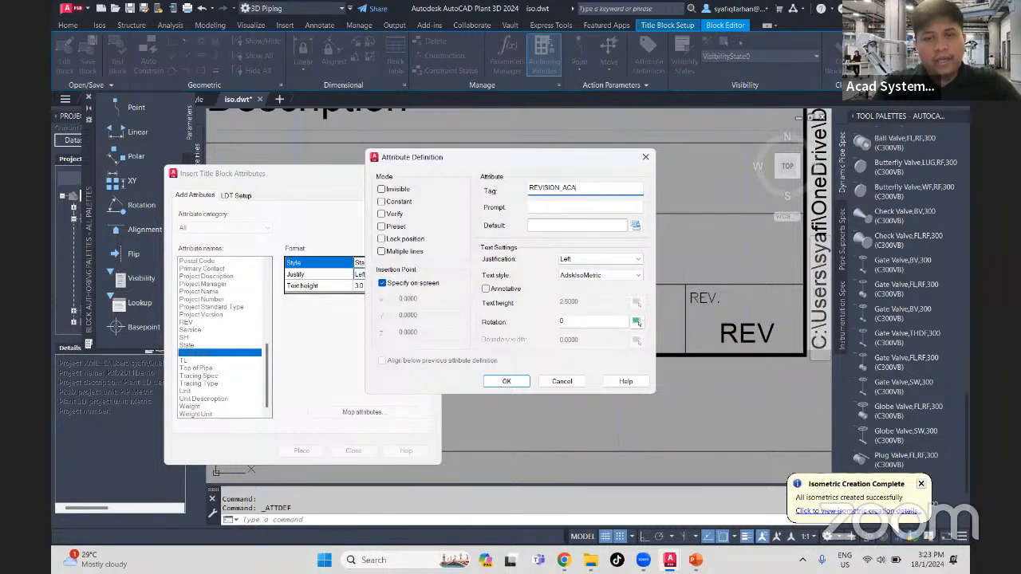
left_click(607, 259)
left_click(608, 259)
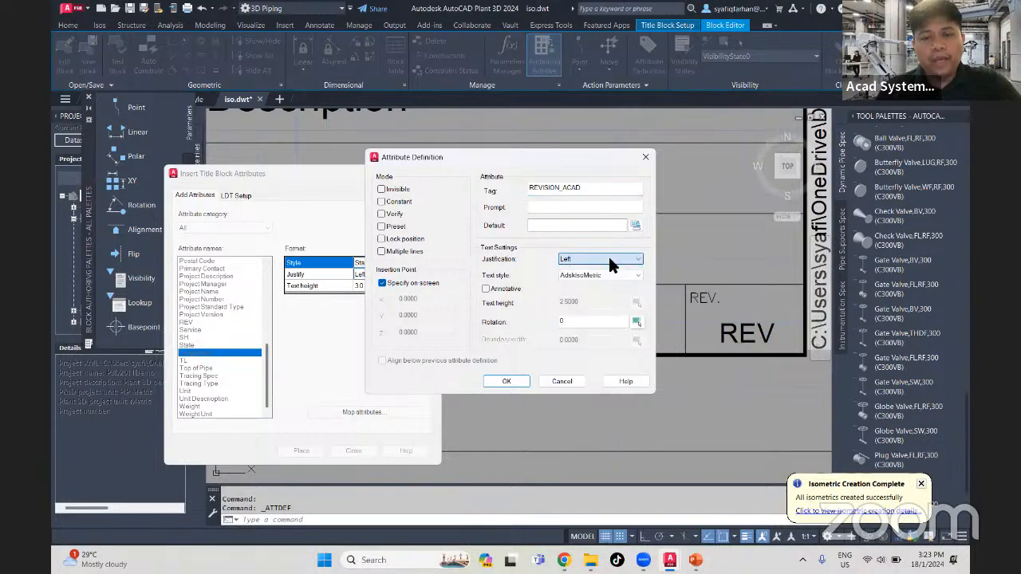
left_click(511, 381)
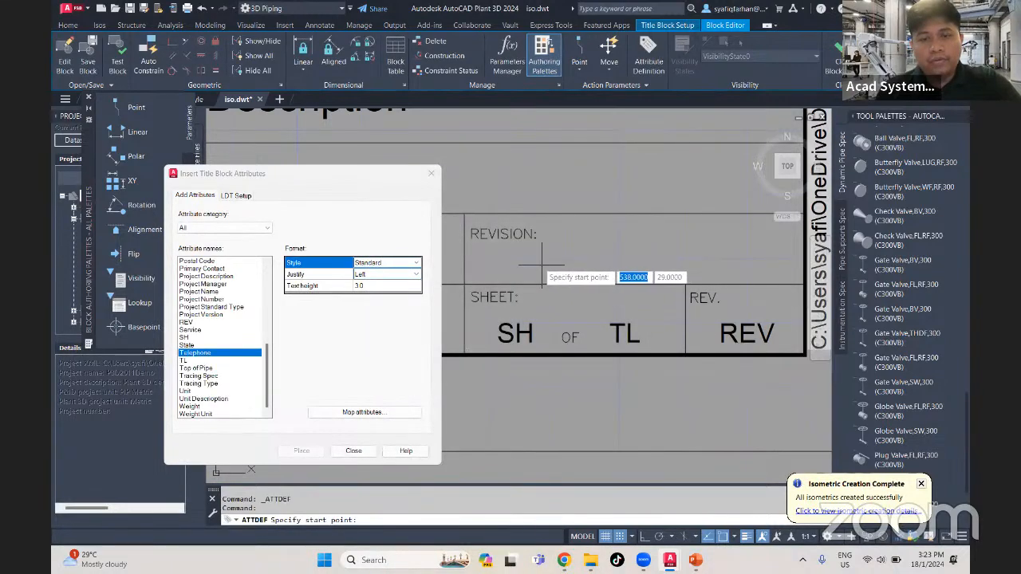
left_click(528, 264)
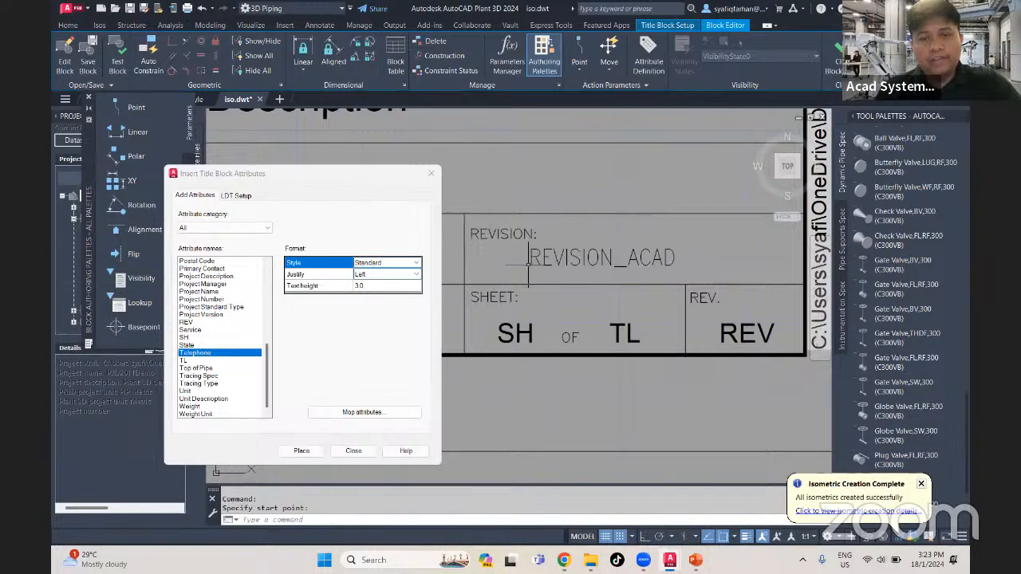
- Set the text style of the REVISION_ACAD attribute definition to Standard
left_click(589, 257)
right_click(587, 260)
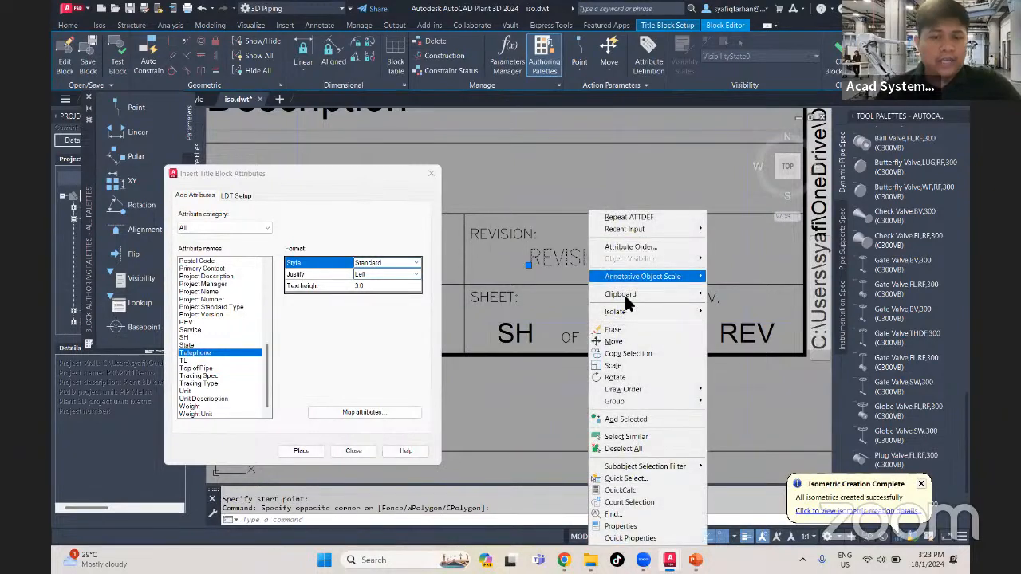
left_click(621, 527)
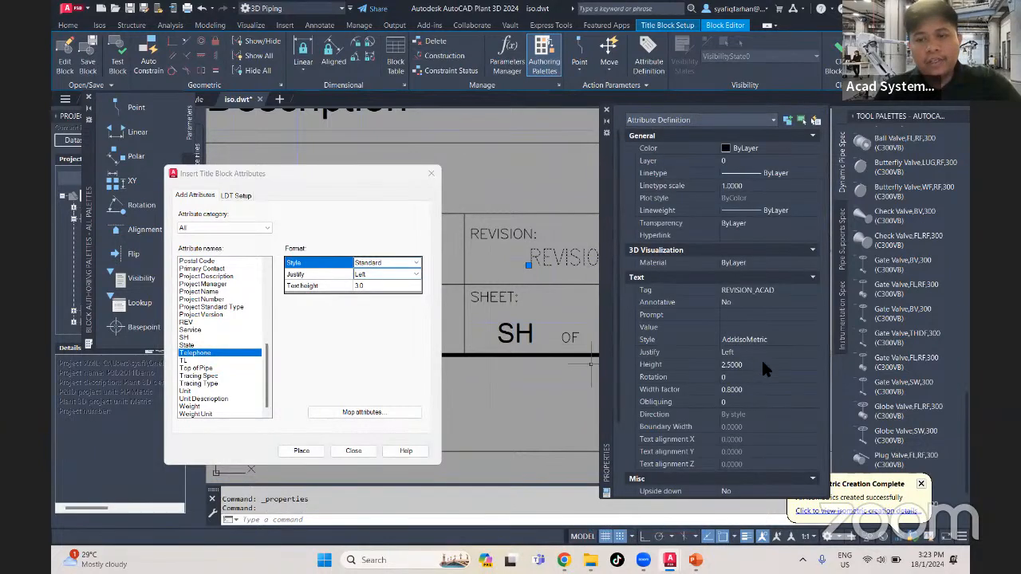
left_click(762, 340)
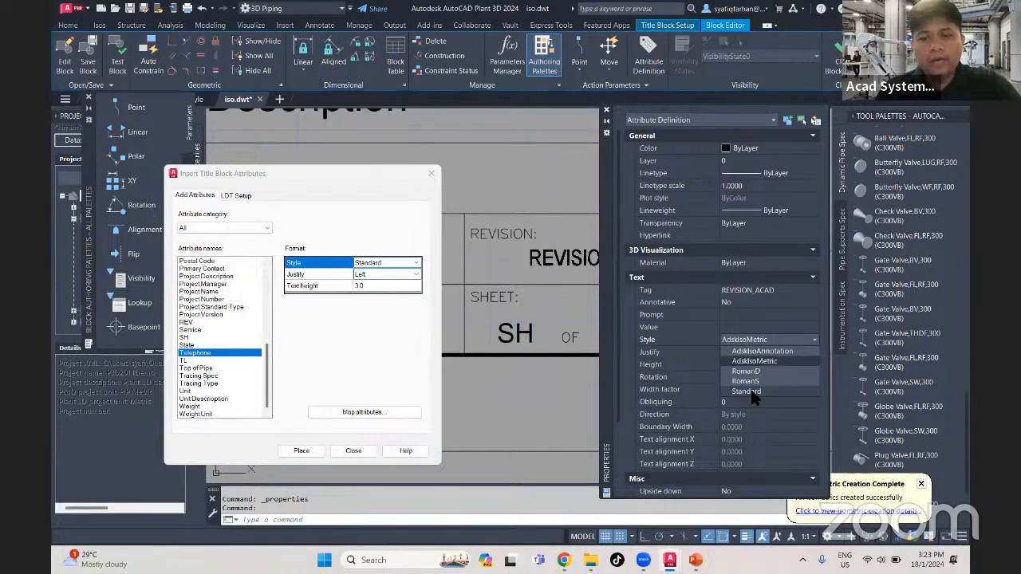
left_click(750, 391)
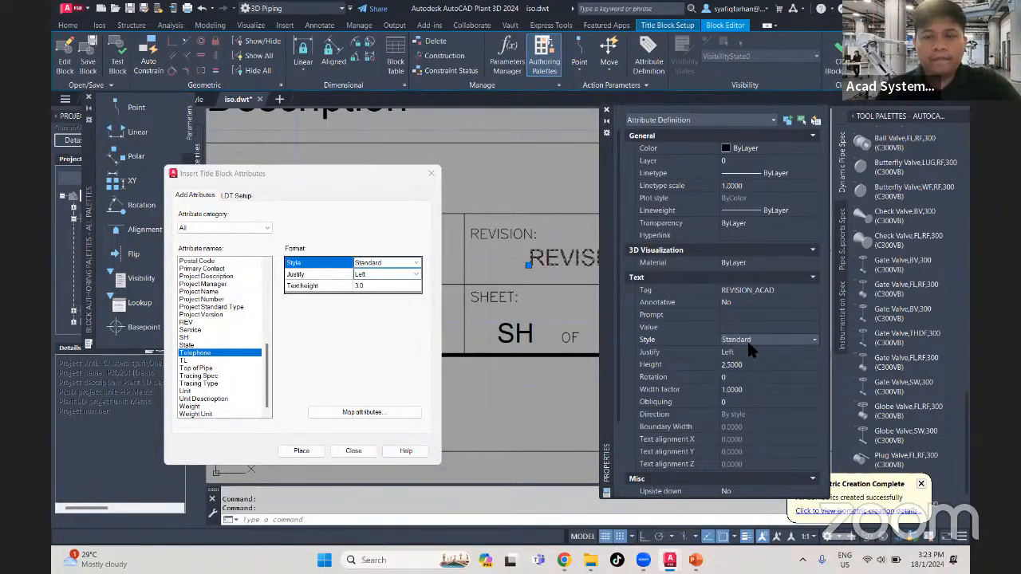
left_click(571, 372)
key("Escape")
key("Escape")
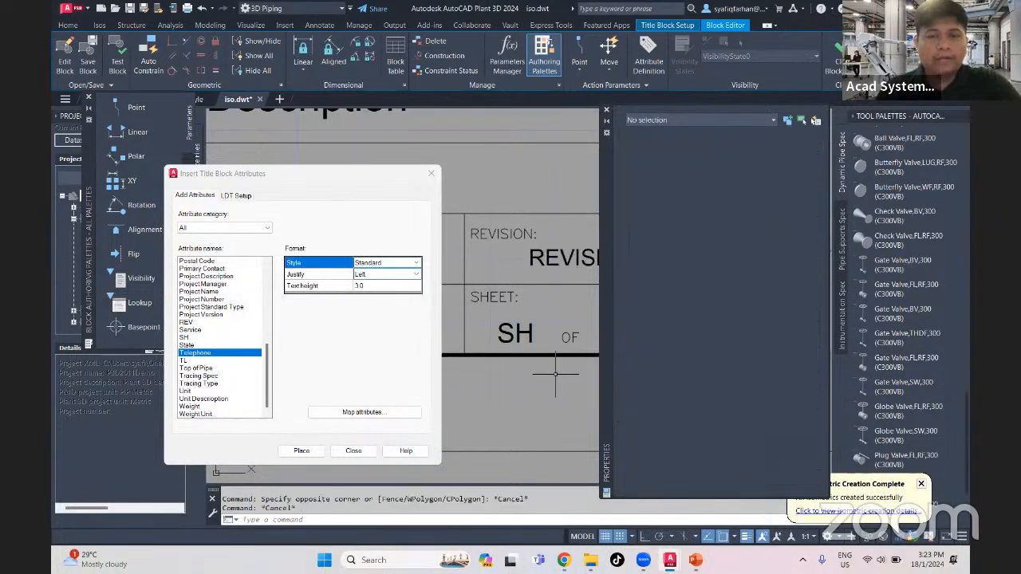
- Set the text height of the REVISION_ACAD attribute to 3, and check it against the TL attribute's text properties
scroll(496, 327, "up", 2)
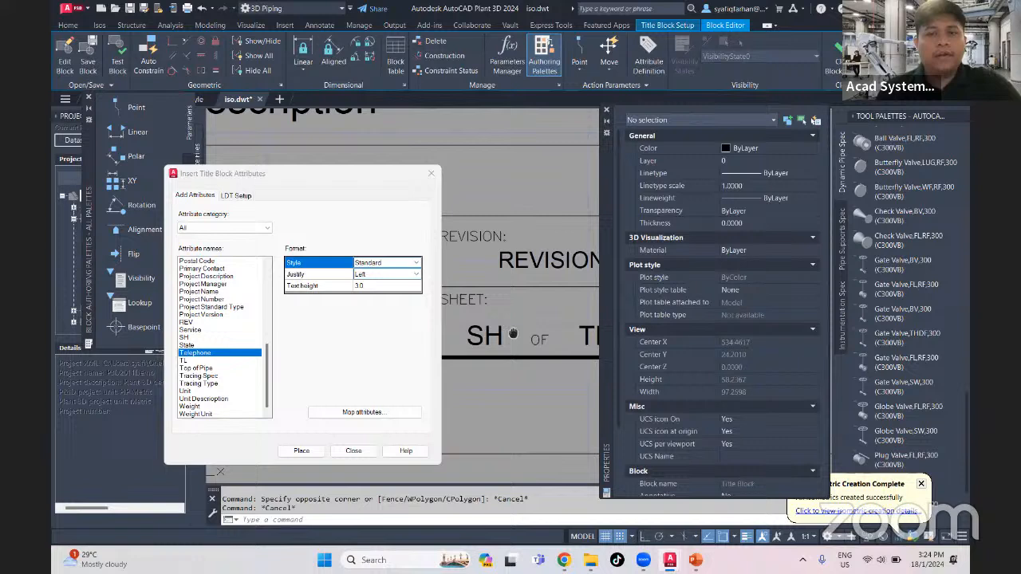
left_click(554, 281)
left_click(542, 263)
left_click(747, 365)
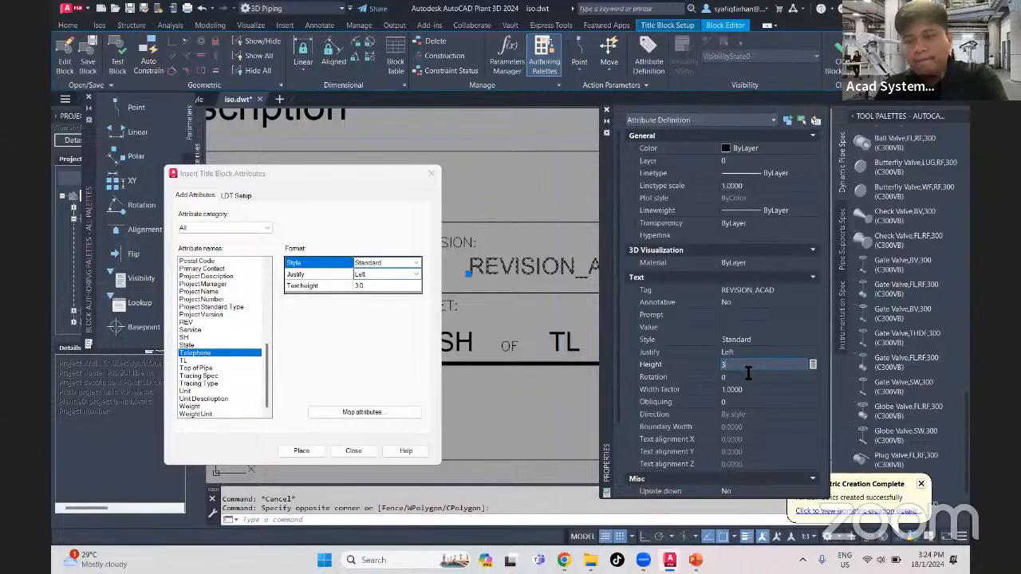
type("3")
key("Tab")
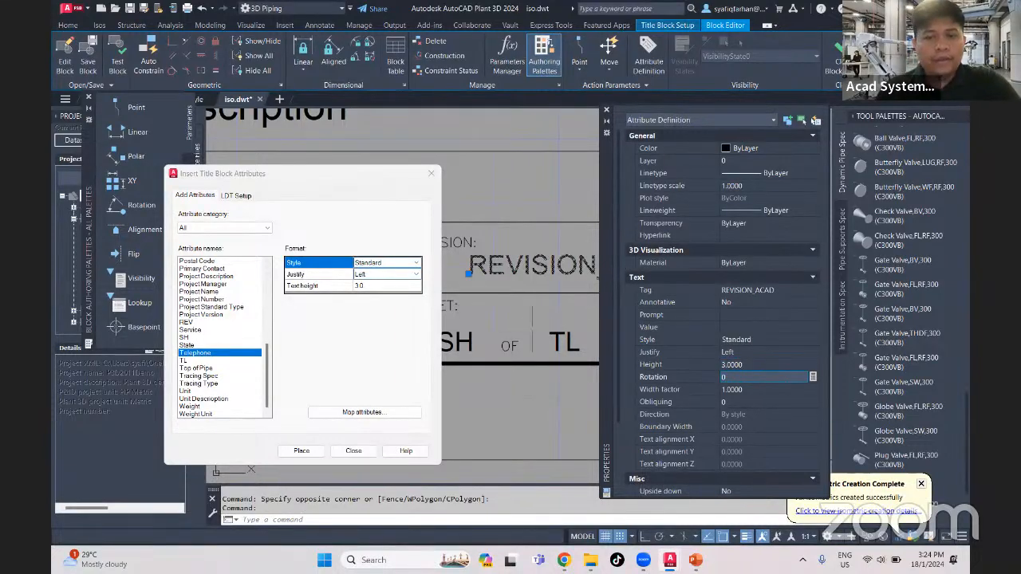
key("Escape")
left_click(573, 344)
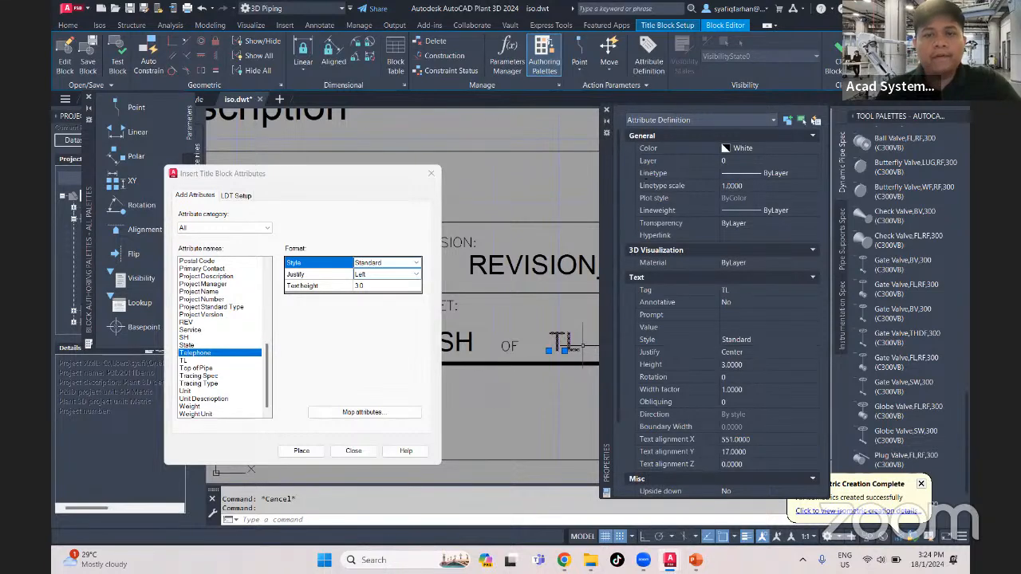
key("Escape")
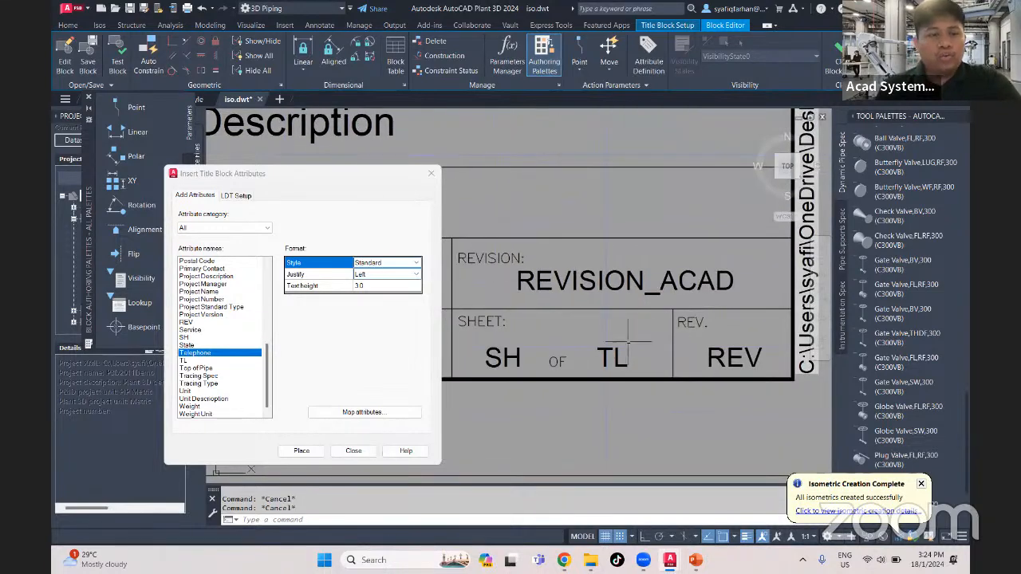
- Examine the Plant 3D attributes available for mapping to the REVISION_ACAD block attribute, leaving the mapping as it is
left_click(377, 408)
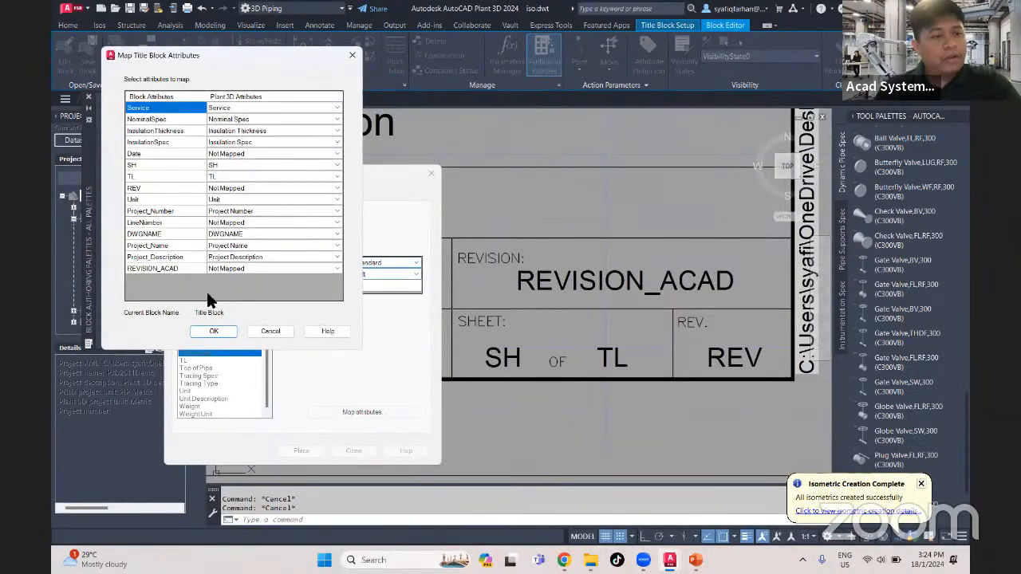
left_click(229, 267)
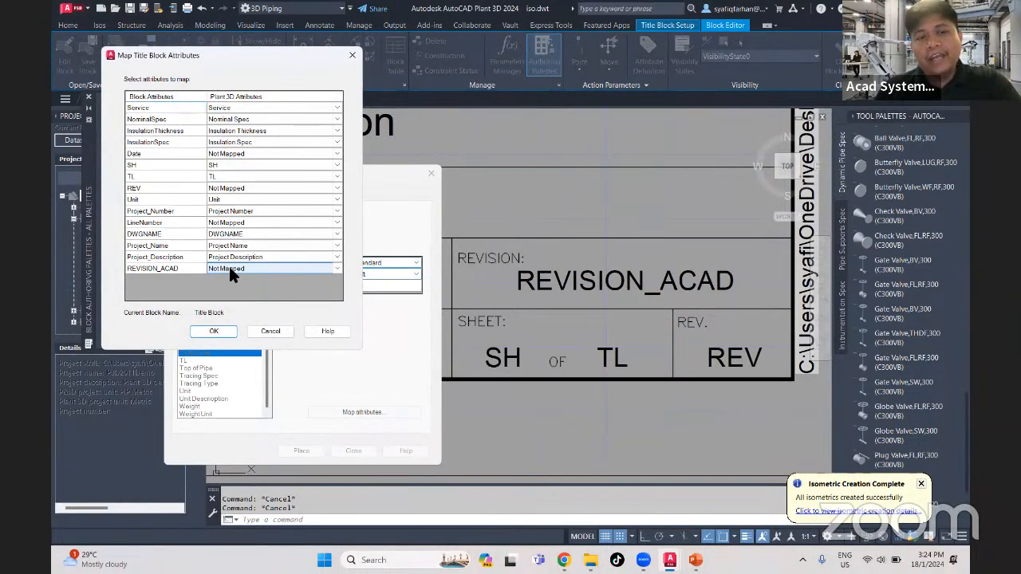
left_click(229, 266)
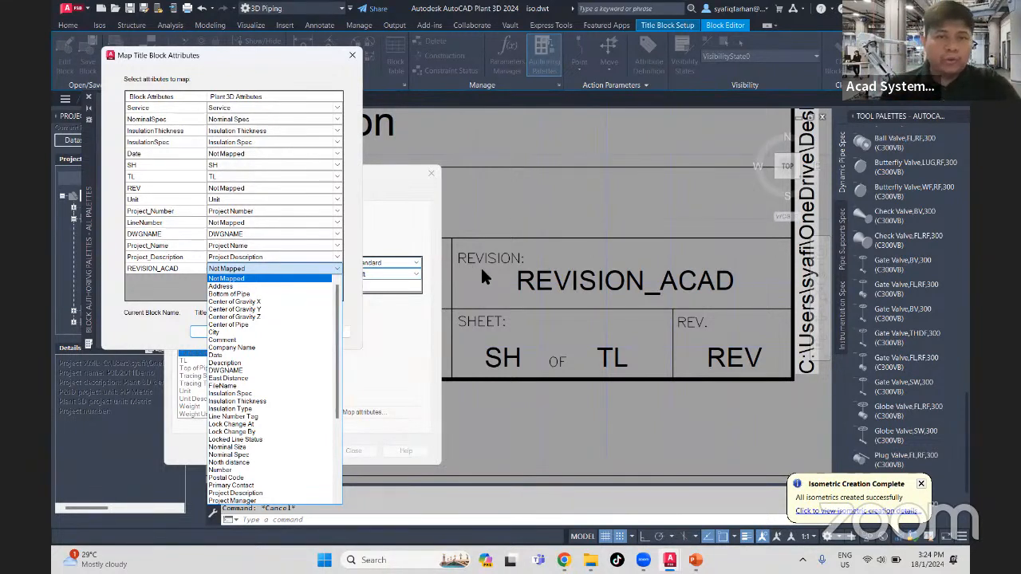
left_click(344, 59)
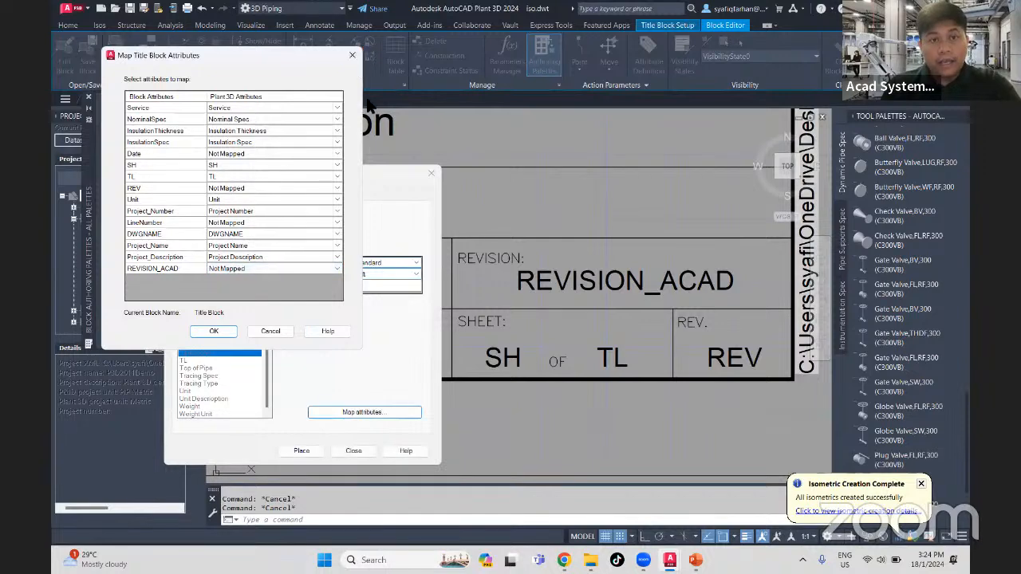
key("Escape")
- Finish the title block attribute setup and exit the block editor, saving the changes to the block
scroll(508, 279, "down", 8)
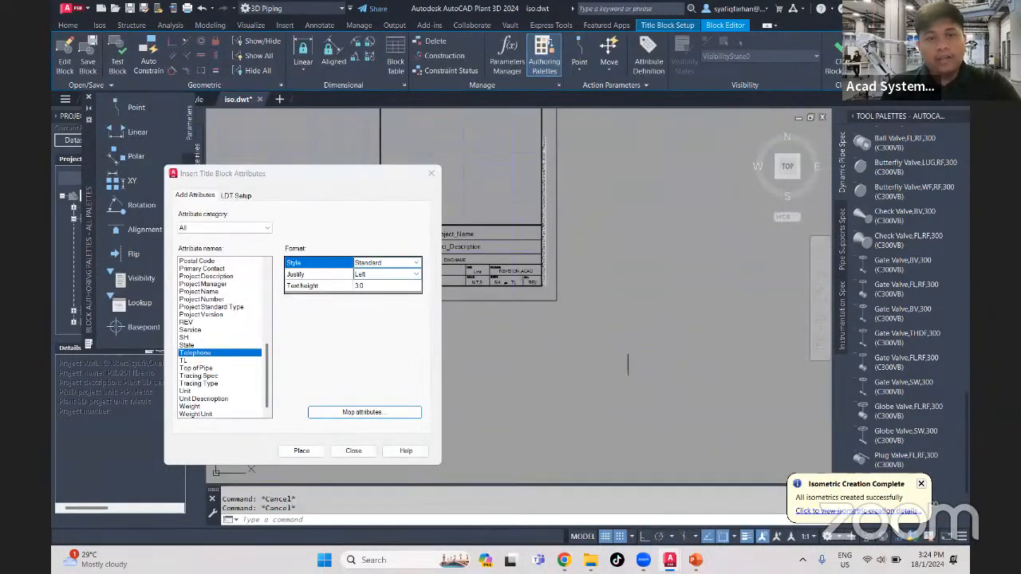
scroll(598, 347, "down", 4)
middle_click_drag(567, 343, 704, 369)
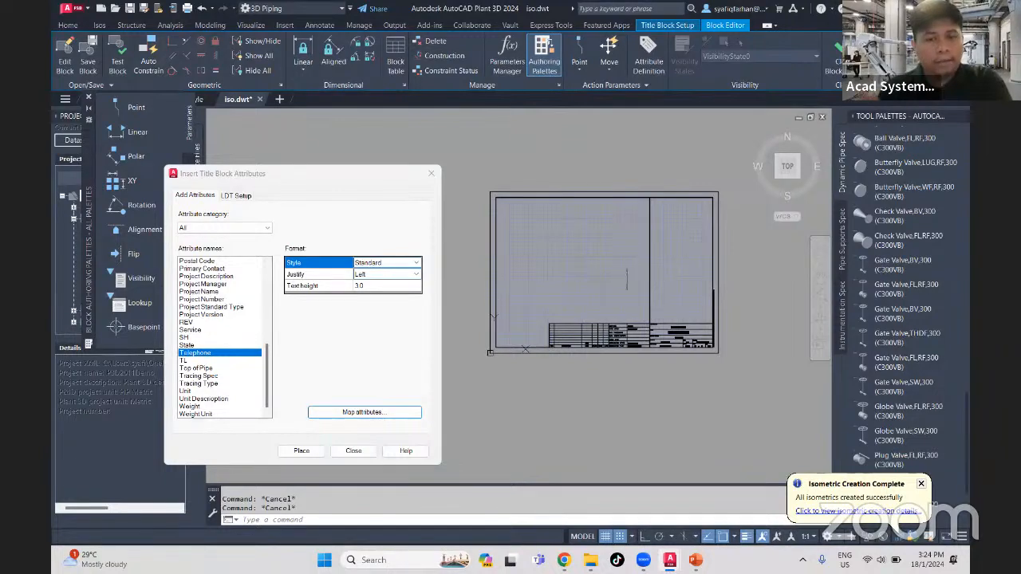
scroll(568, 365, "up", 2)
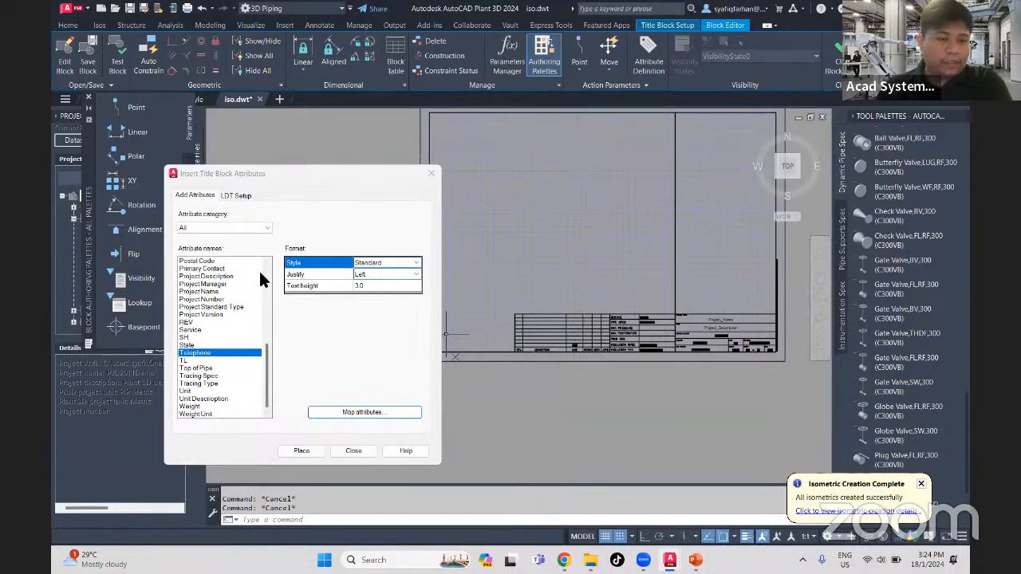
left_click(356, 452)
middle_click_drag(549, 387, 432, 416)
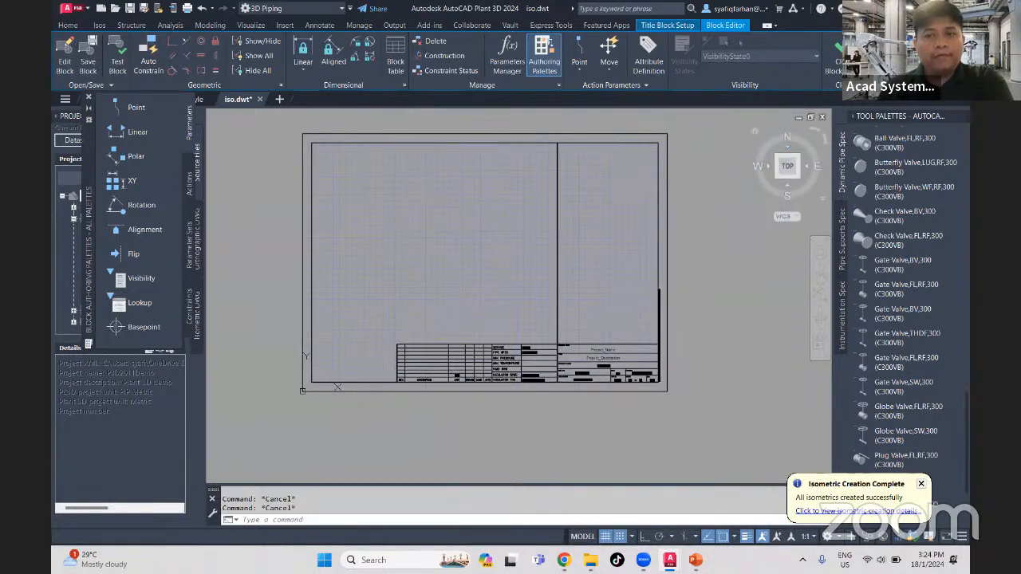
left_click(837, 64)
left_click(527, 254)
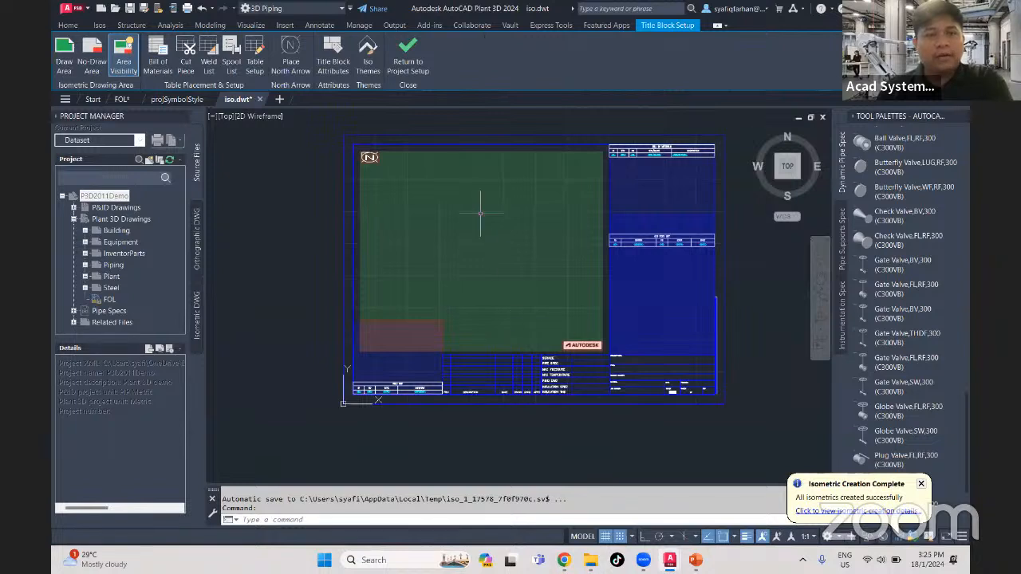
- Return to the project setup, saving the changes to iso.dwt, and apply the title block settings
left_click(420, 78)
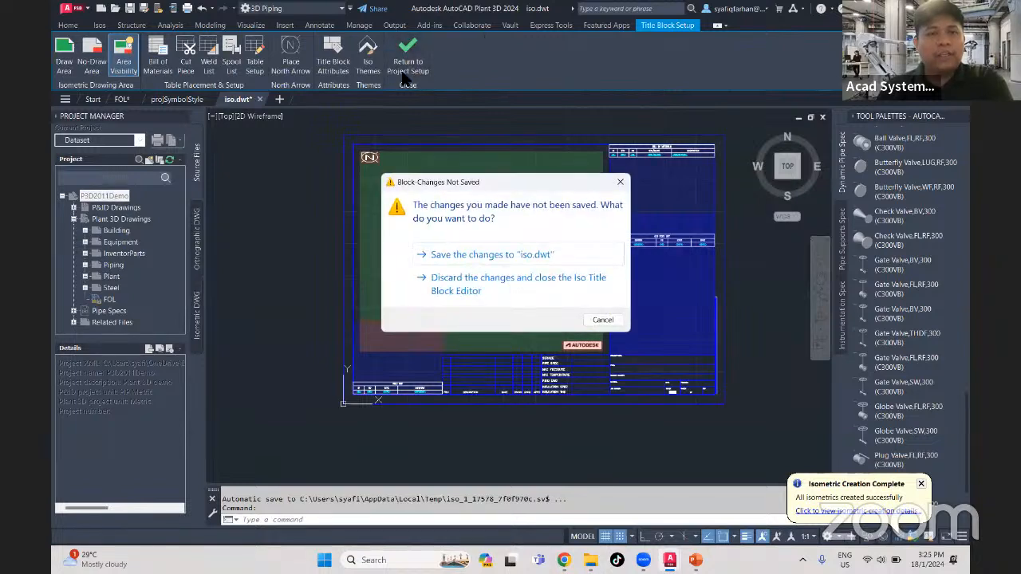
left_click(493, 257)
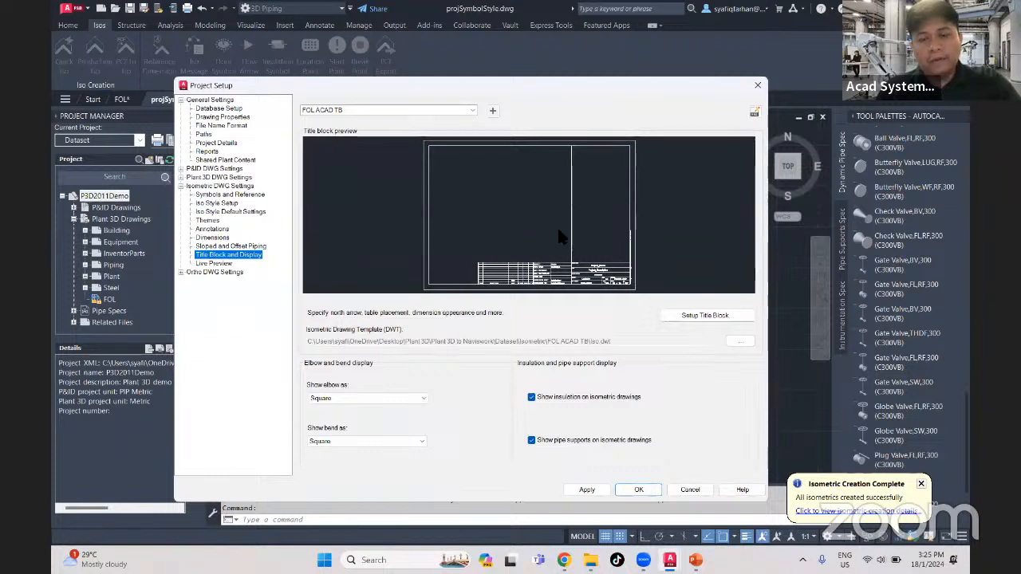
left_click(587, 484)
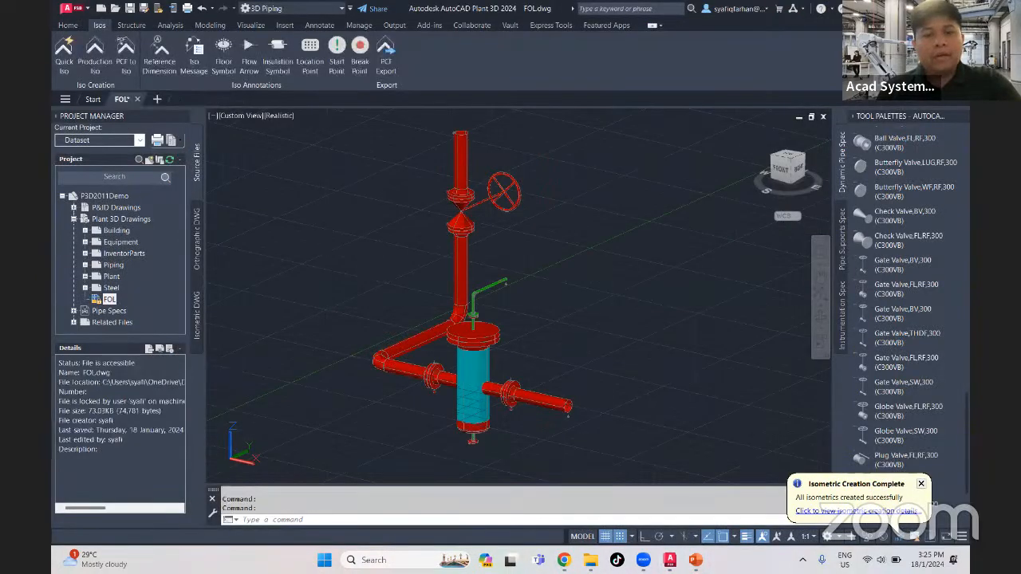
- Add a Beam Bolted Hanger pipe support (CSGH005) to the red horizontal pipe between the vessel's outlet flange and the open end
scroll(547, 414, "up", 4)
middle_click_drag(547, 415, 511, 377)
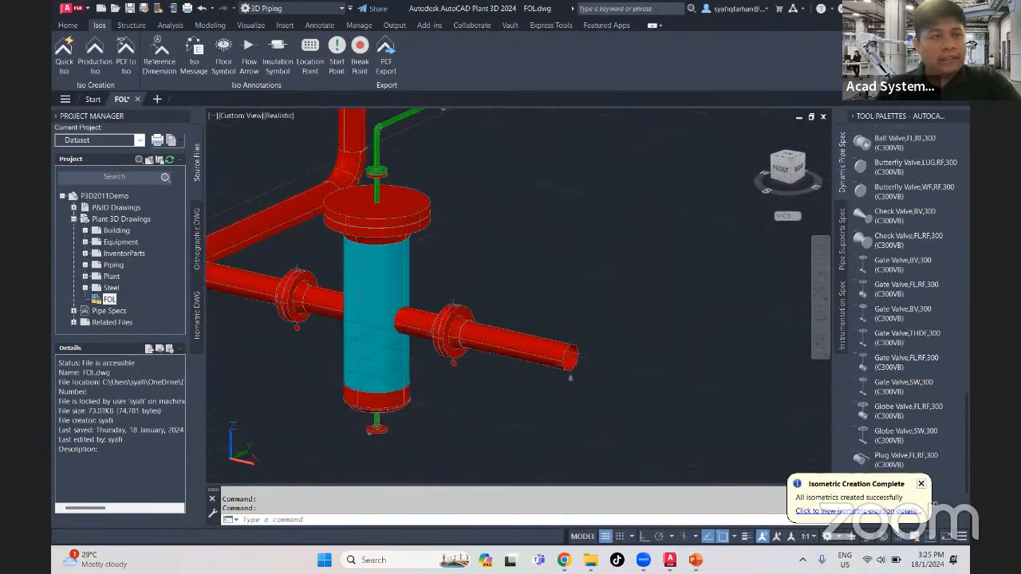
left_click(73, 26)
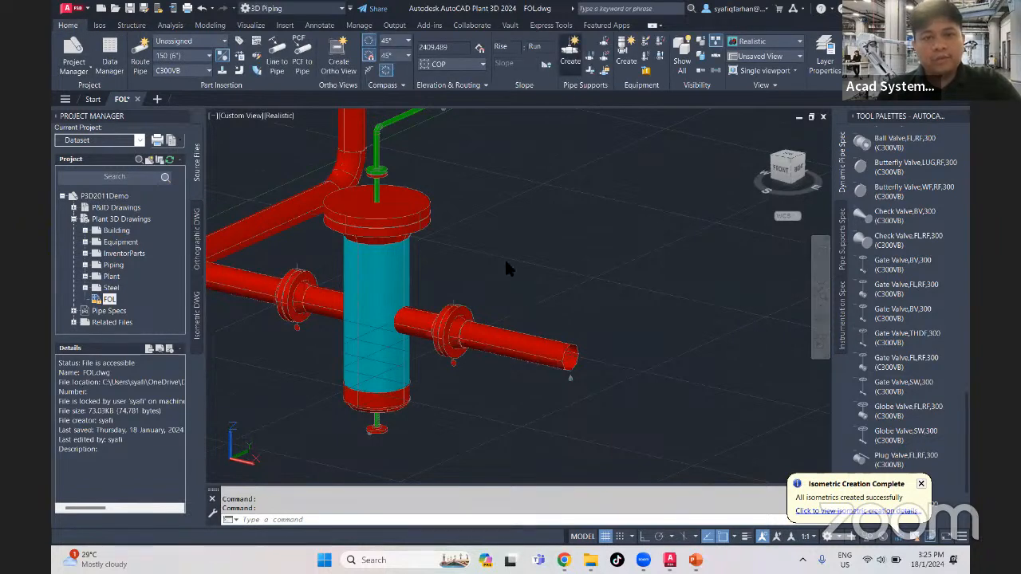
left_click(220, 249)
left_click(328, 249)
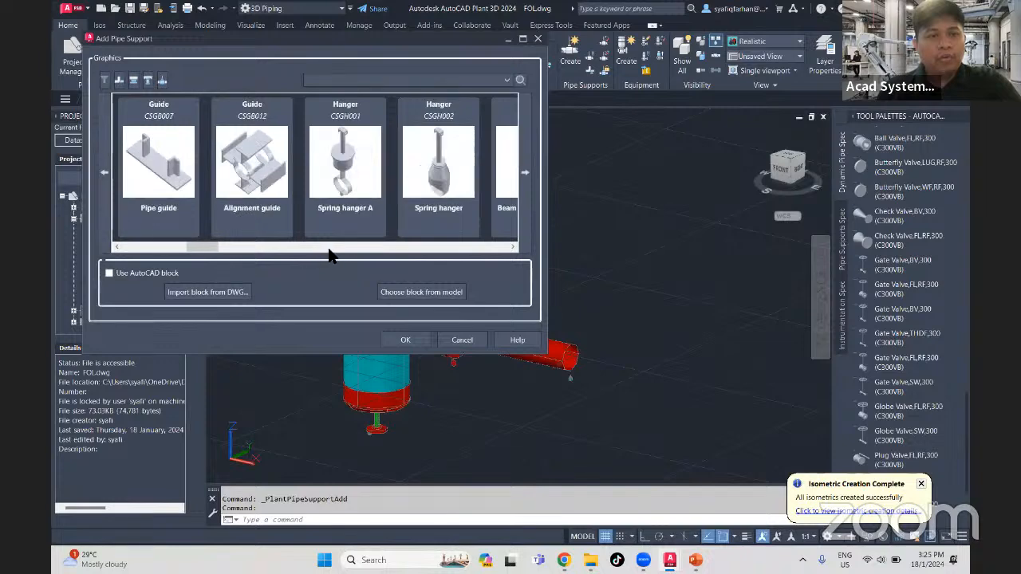
left_click(329, 248)
left_click(411, 248)
left_click(239, 249)
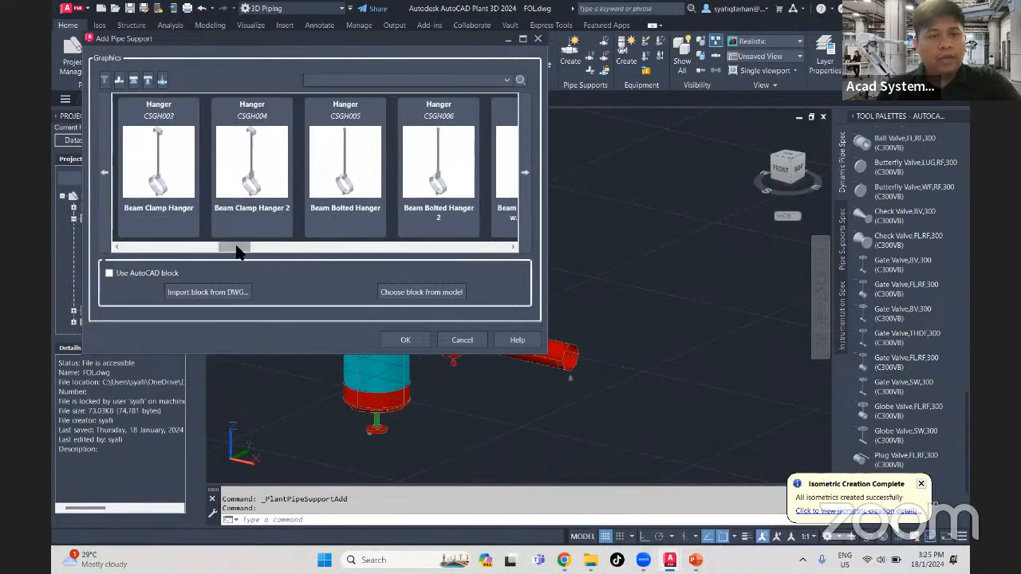
left_click(348, 178)
left_click(405, 339)
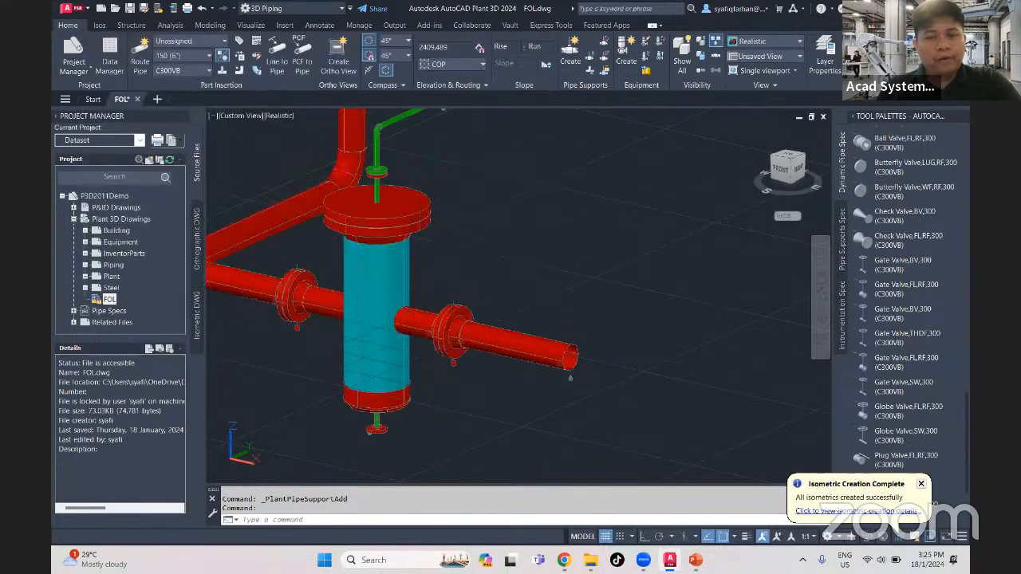
left_click(519, 344)
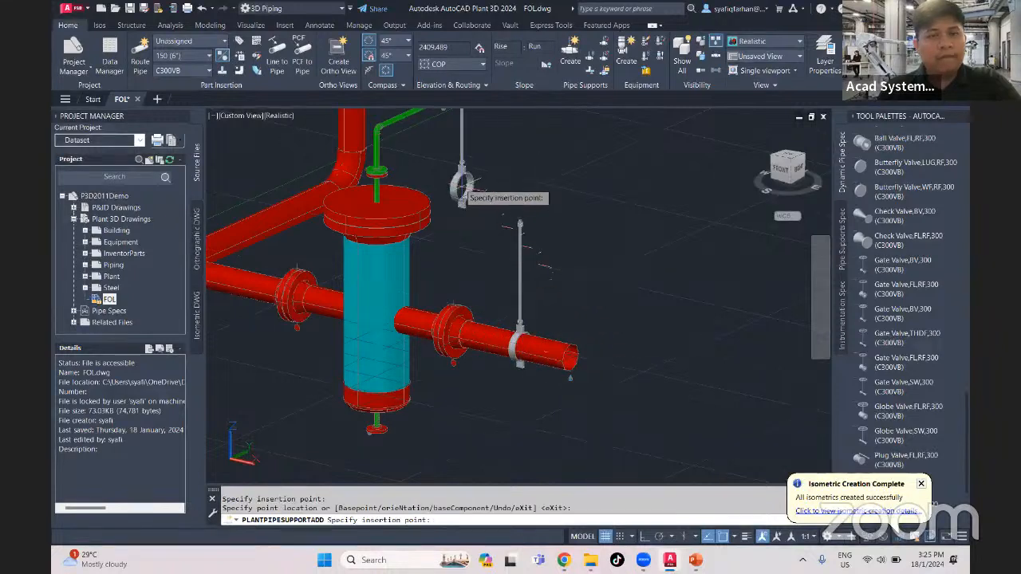
- Add a U-clamp pipe support (CSGC000) to the horizontal pipe between the elbow and the flange on the vessel's inlet side
left_click(564, 60)
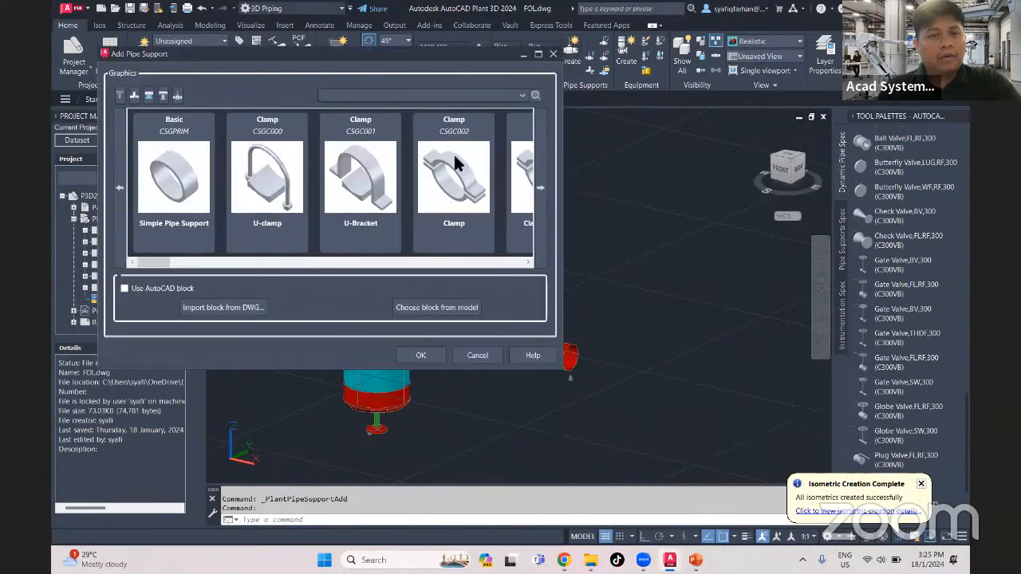
left_click(264, 193)
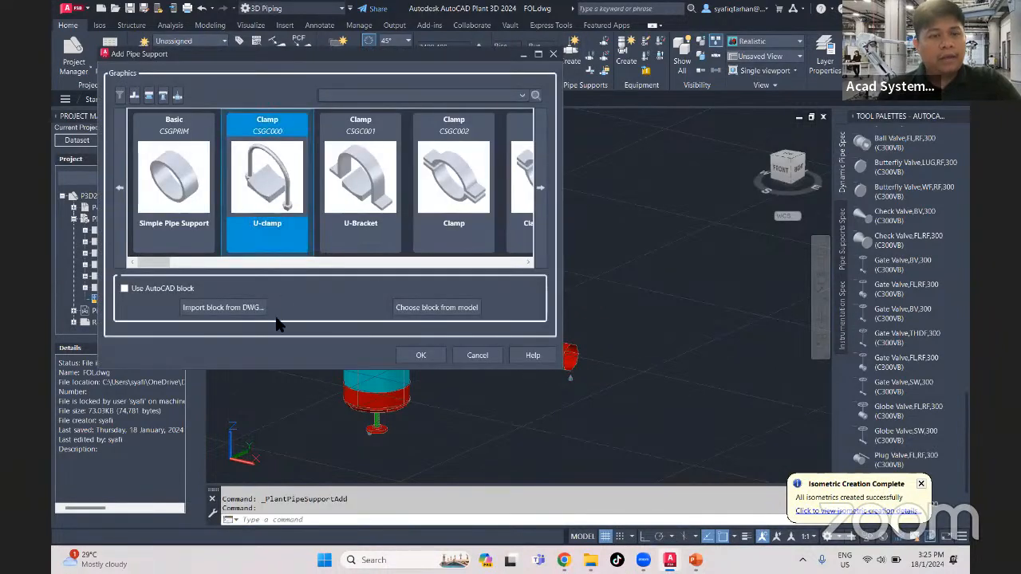
left_click(421, 355)
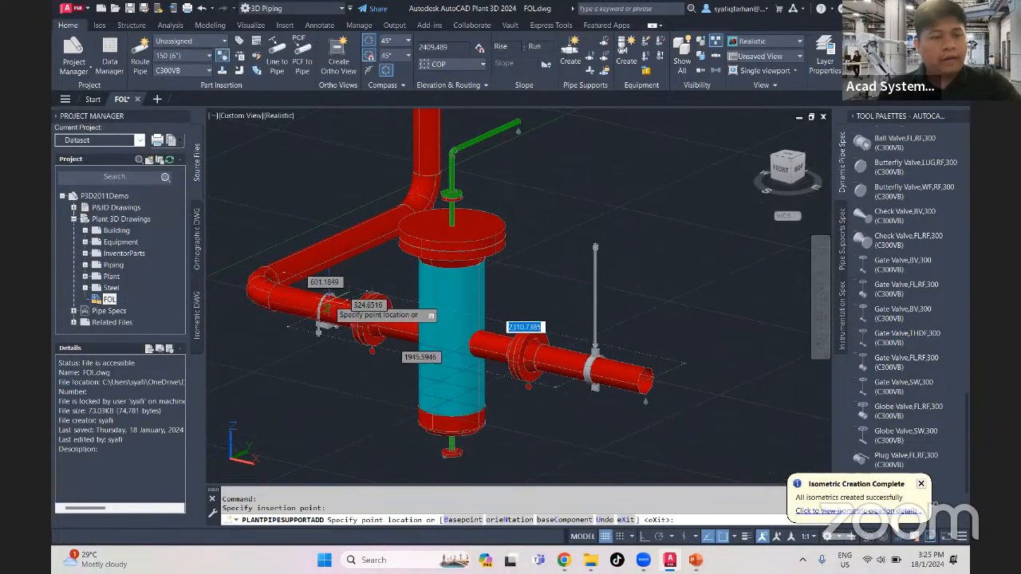
left_click(327, 308)
middle_click_drag(355, 235, 301, 351)
scroll(301, 349, "up", 1)
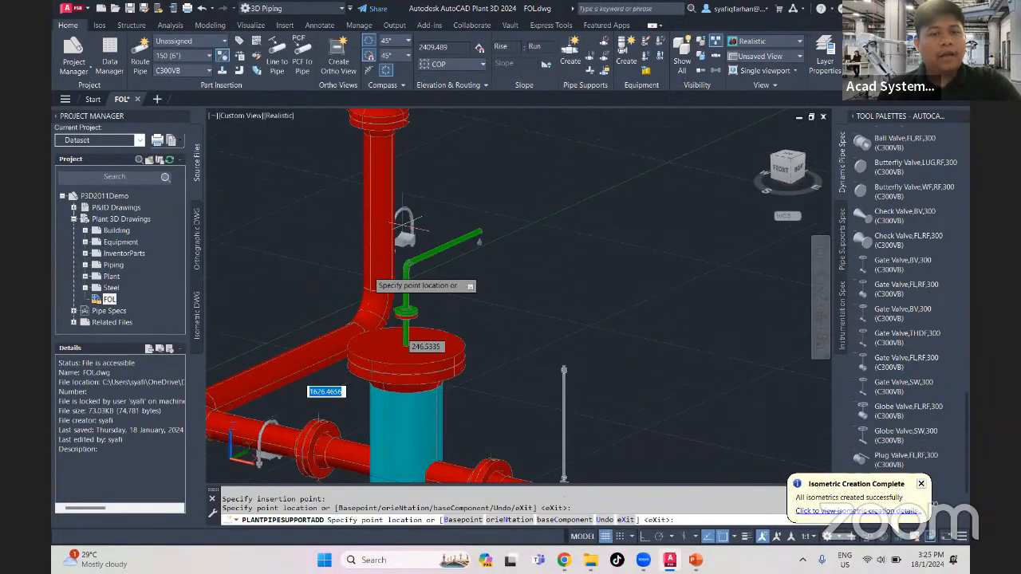
middle_click_drag(425, 199, 408, 233)
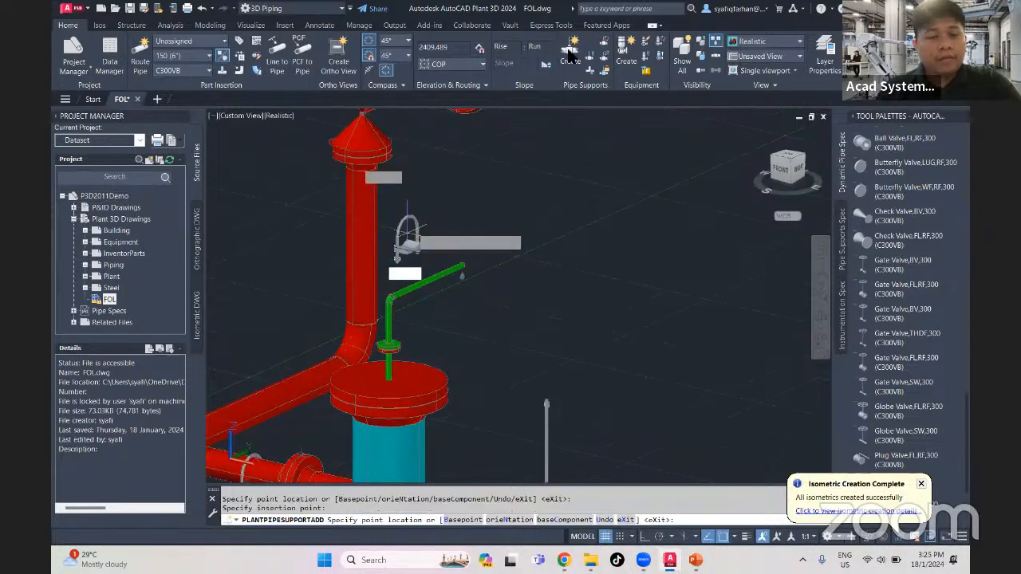
- Add a Vert Clamped Stanchion pipe support (CSGE002) to the red vertical pipe above the elbow, with rotation angle 0
left_click(473, 277)
left_click(479, 278)
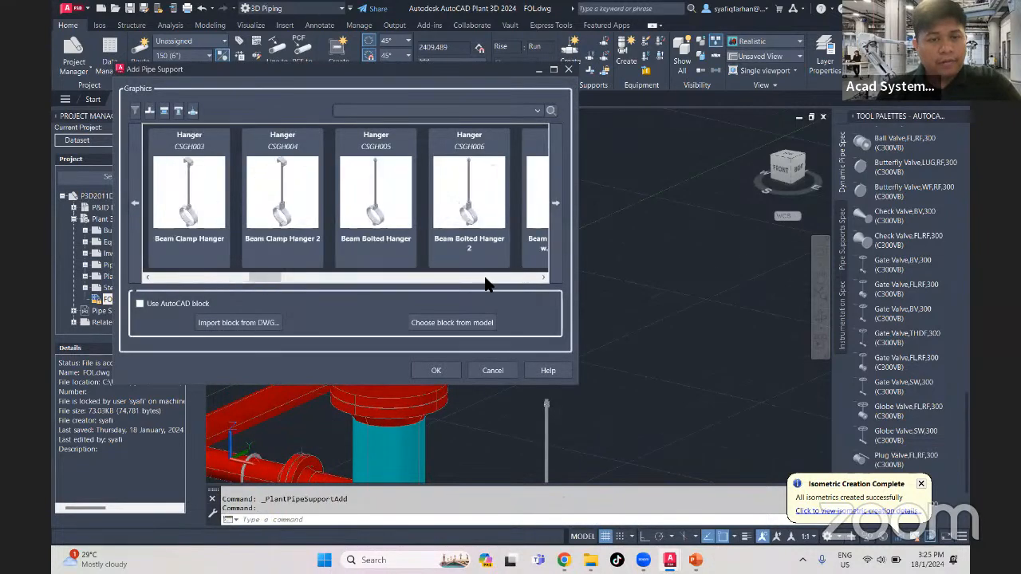
left_click(489, 276)
left_click(496, 277)
left_click(497, 279)
left_click(497, 279)
left_click(497, 279)
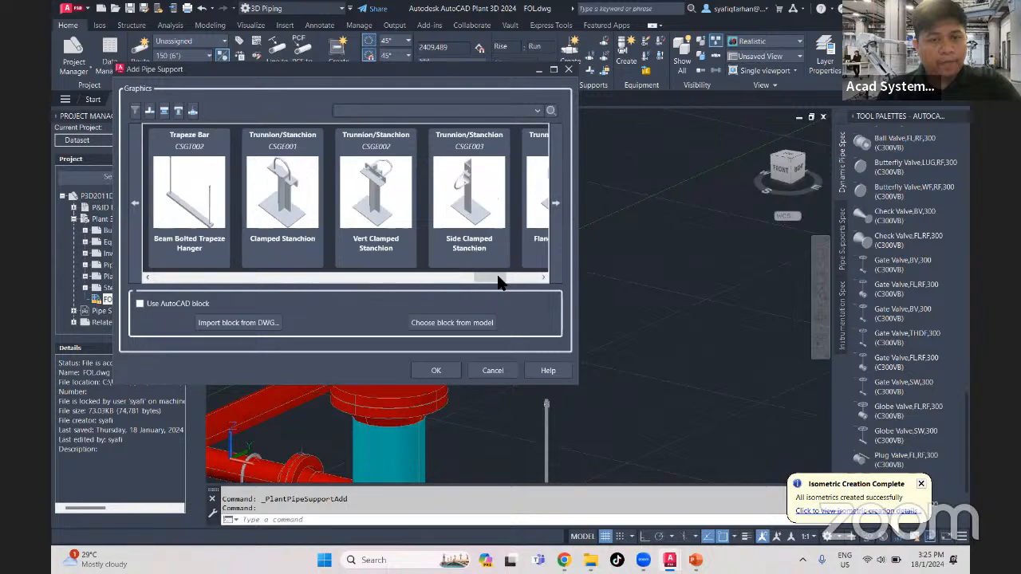
left_click(383, 205)
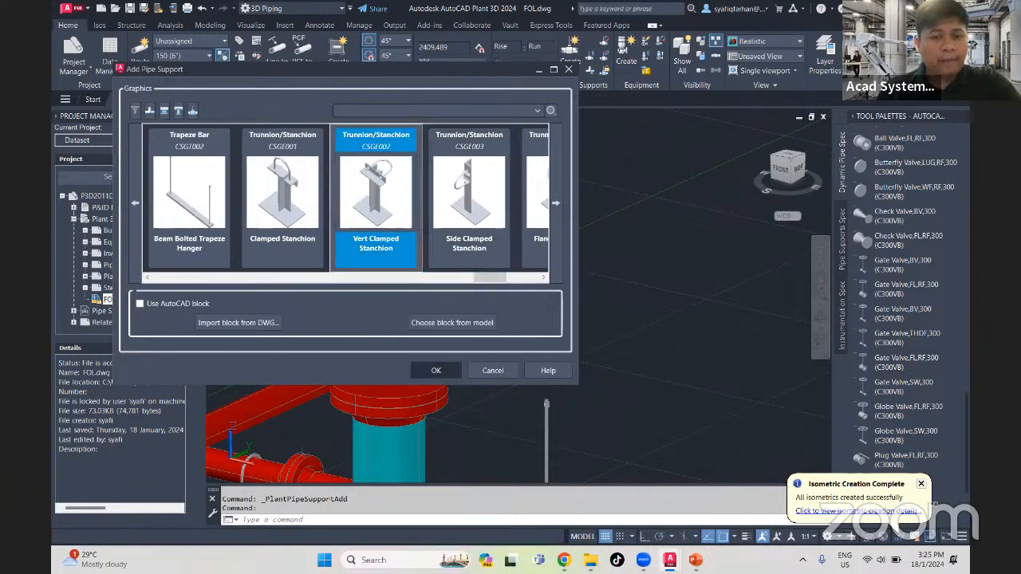
left_click(437, 370)
left_click(364, 247)
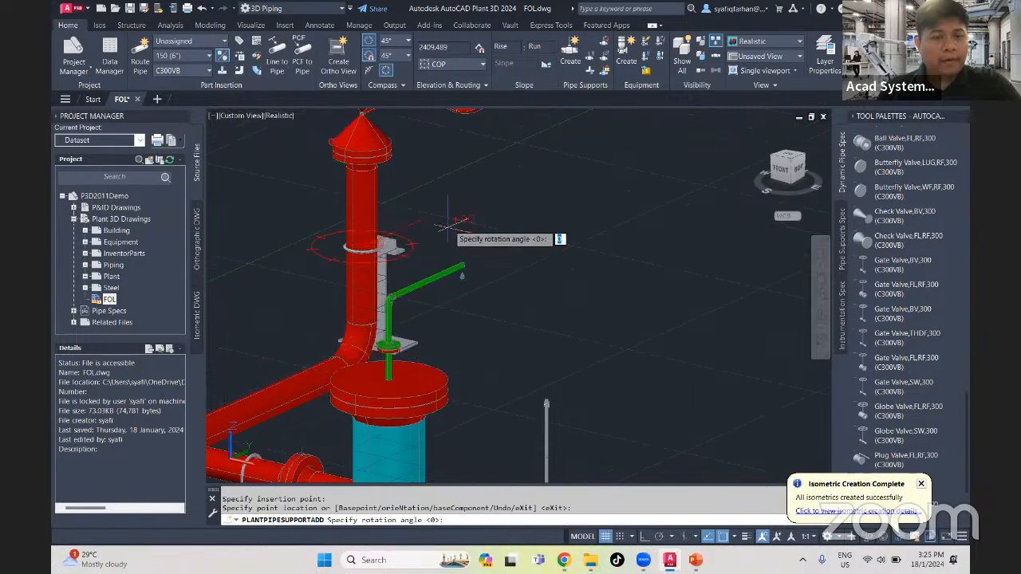
key("Return")
scroll(474, 259, "down", 6)
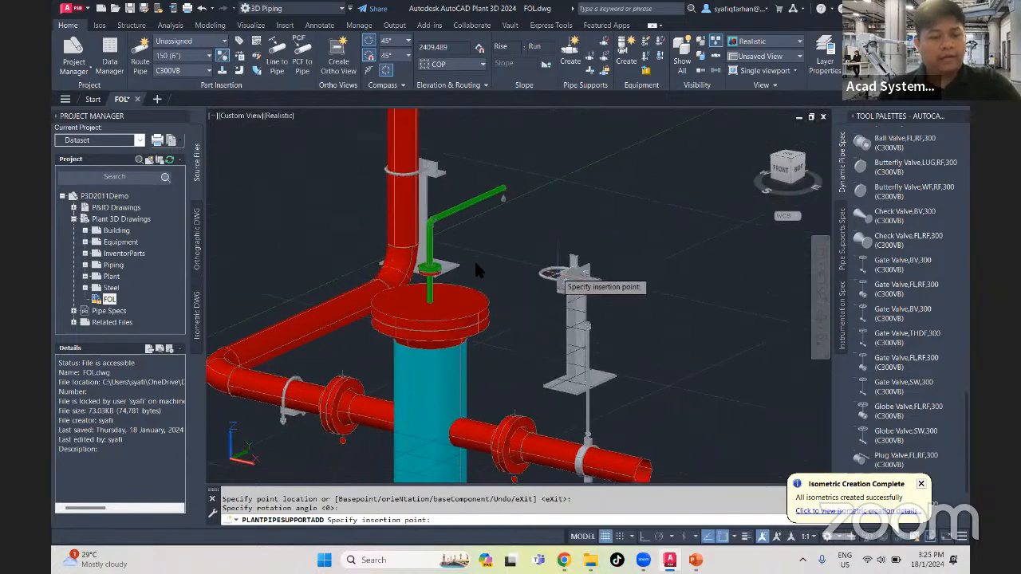
key("Escape")
- Select the complete FOL piping model with its supports and create a Quick Iso from it using the FOL ACAD TB iso style
scroll(528, 329, "down", 4)
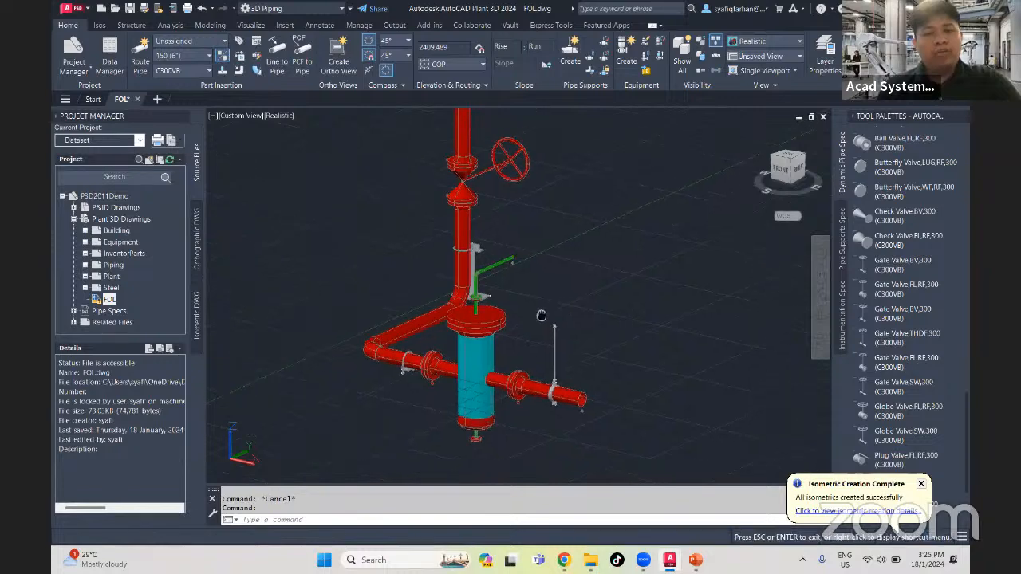
left_click(595, 431)
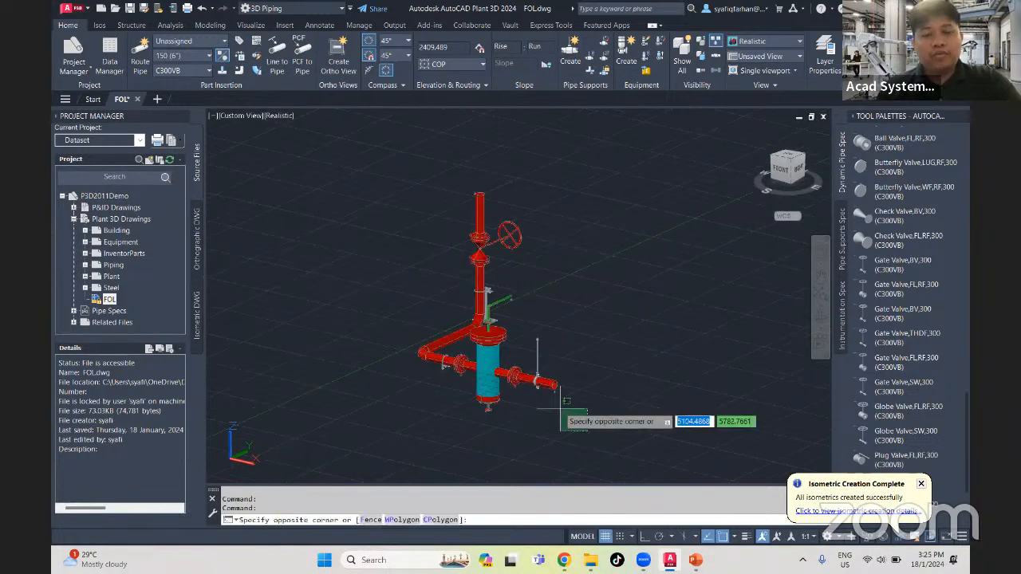
left_click(389, 178)
left_click(99, 25)
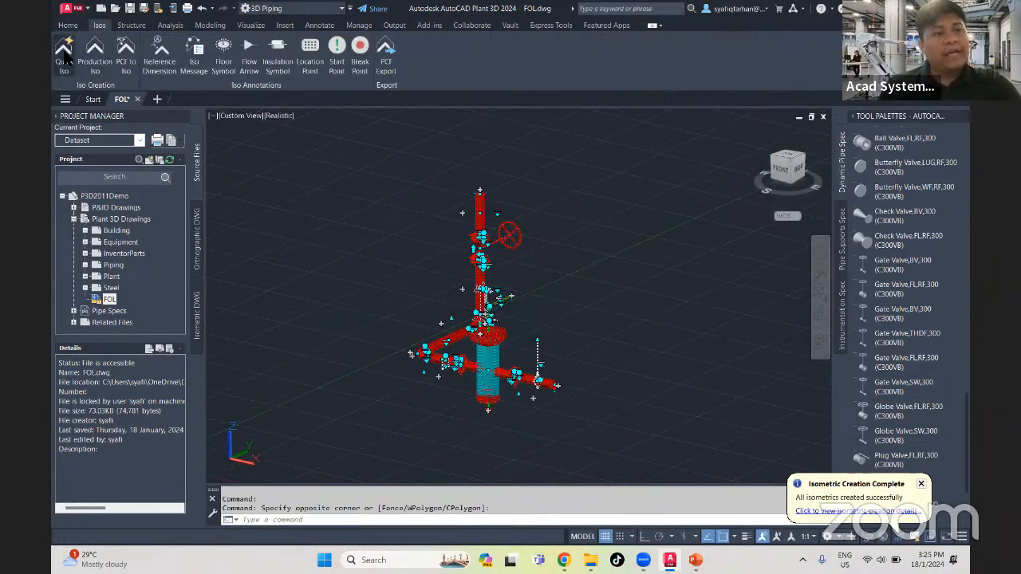
left_click(64, 54)
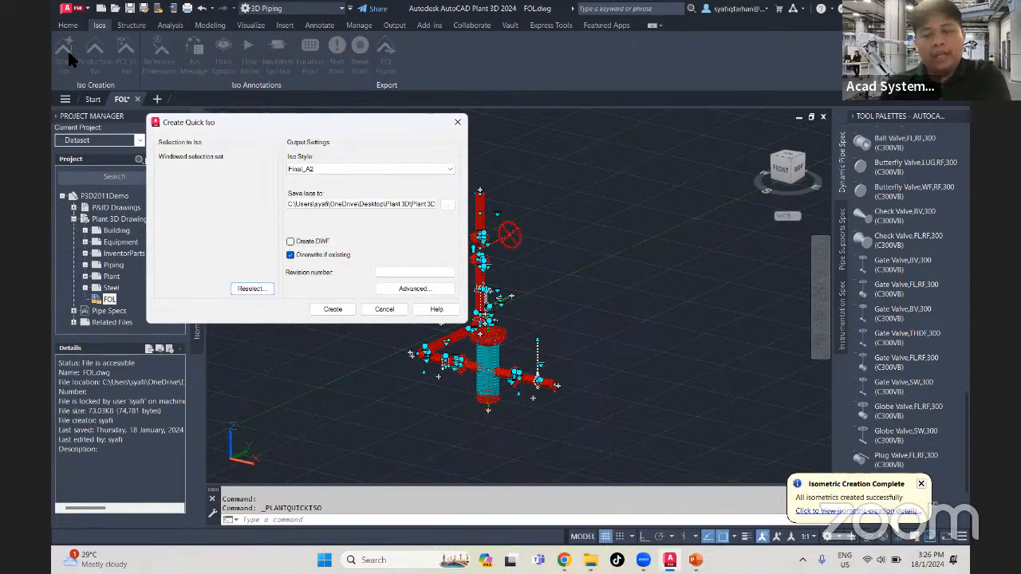
left_click(344, 168)
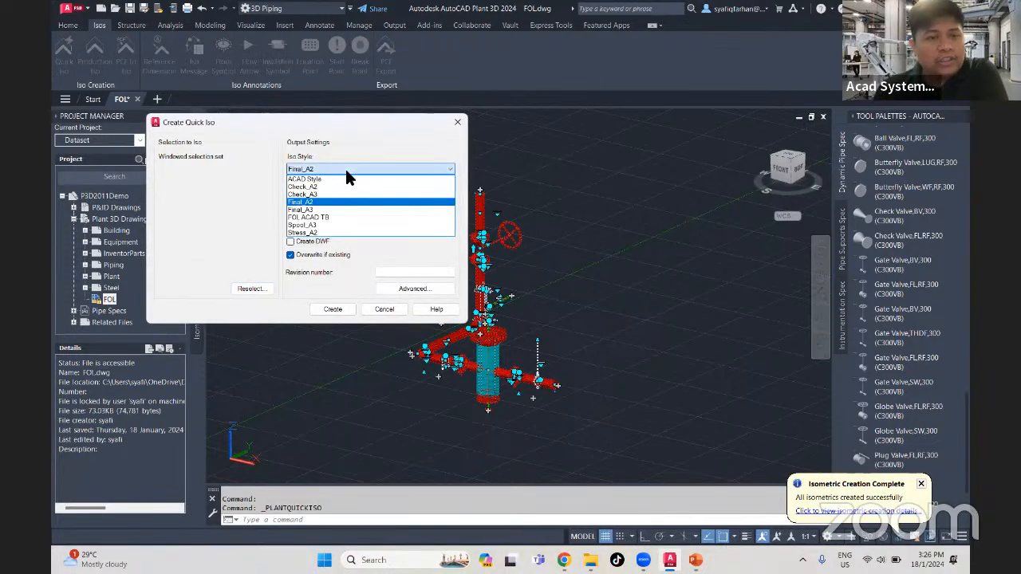
left_click(318, 217)
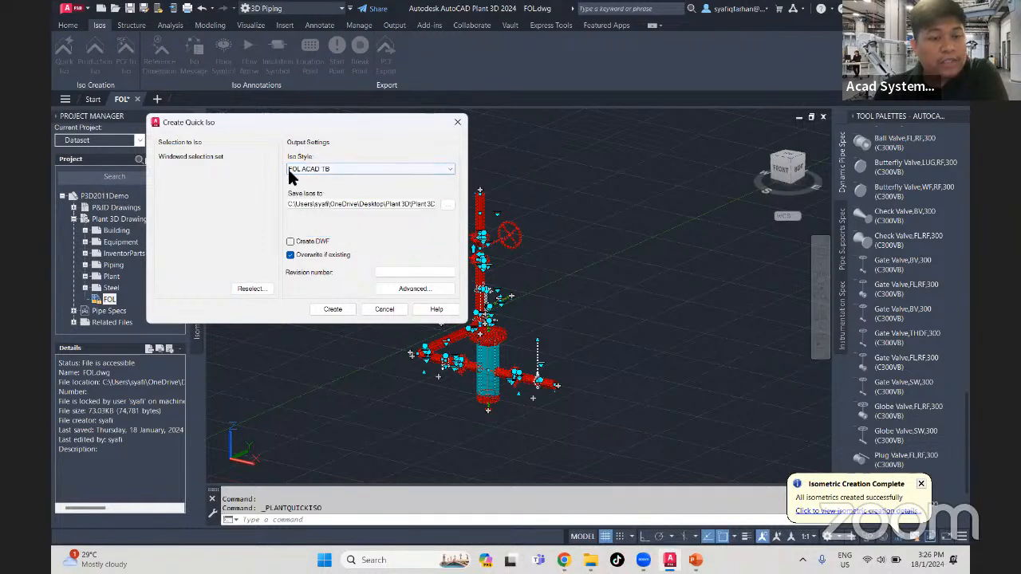
left_click(333, 309)
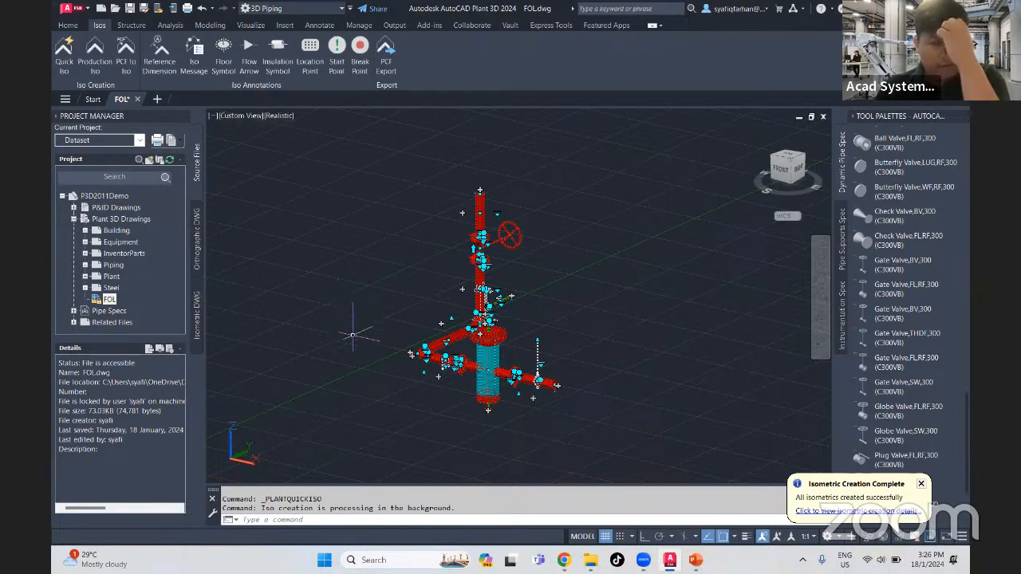
left_click(921, 484)
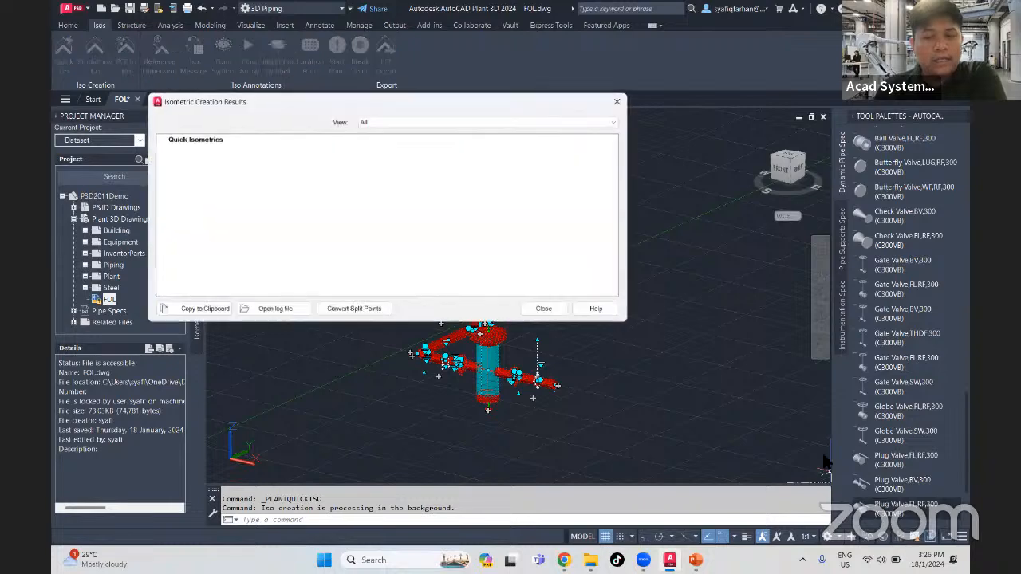
left_click(542, 307)
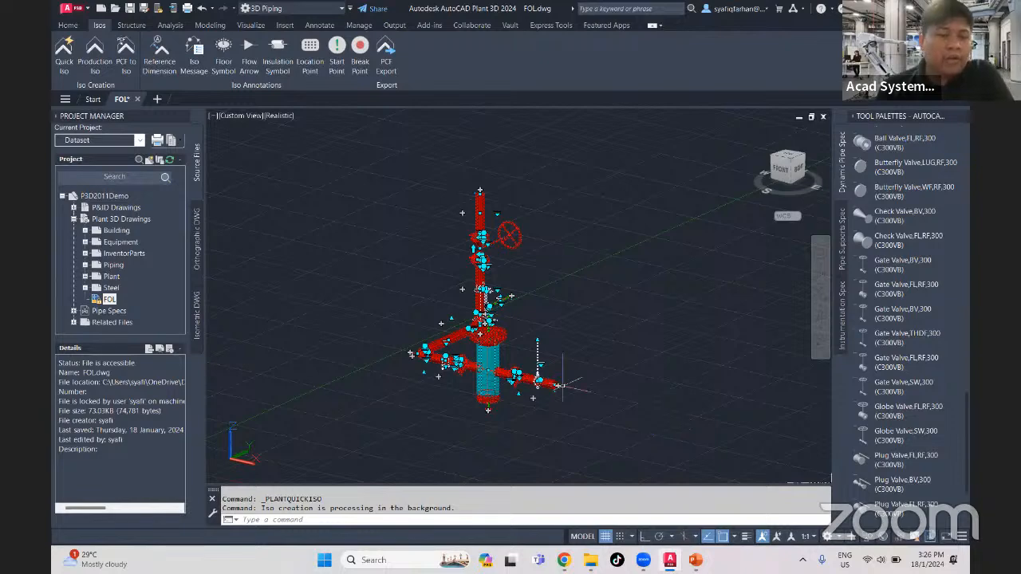
scroll(450, 355, "up", 5)
scroll(408, 323, "up", 3)
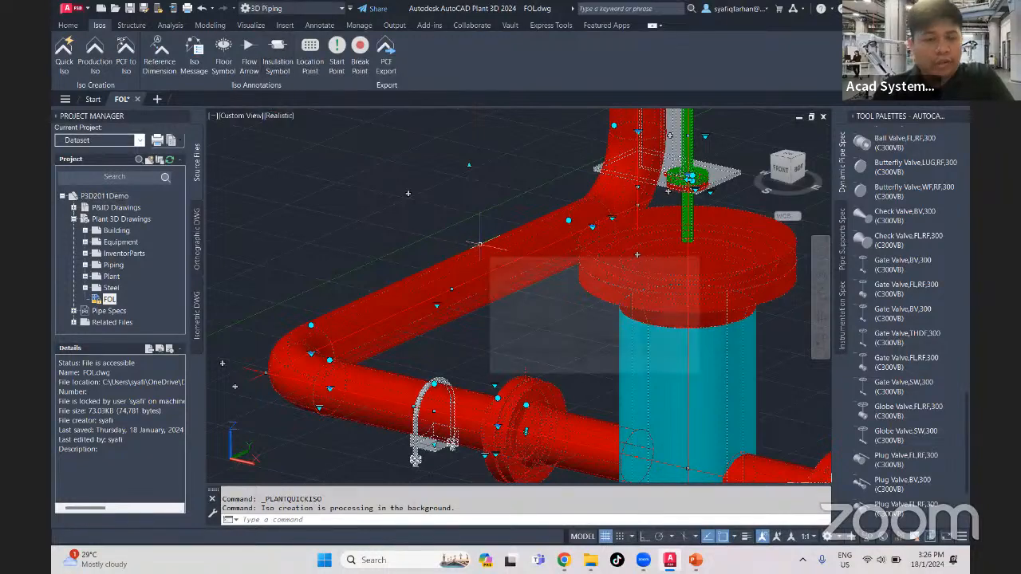
mouse_move(480, 241)
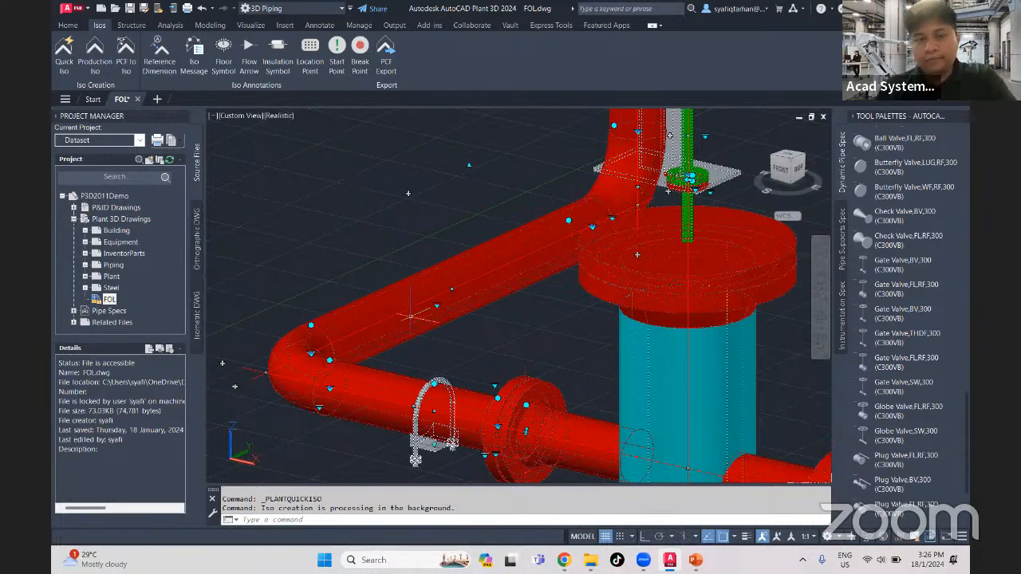
scroll(395, 314, "down", 2)
key("Escape")
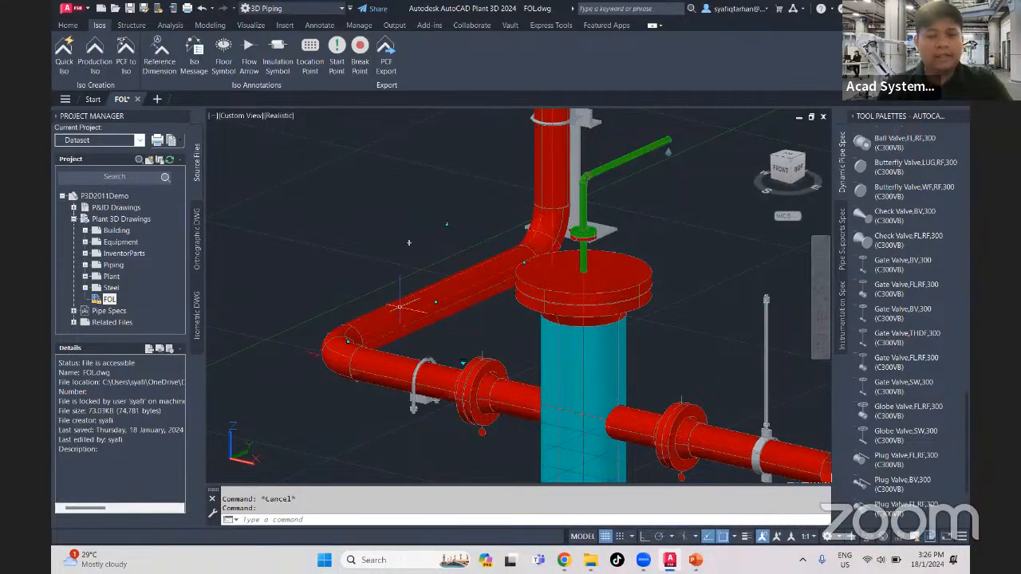
left_click(399, 306)
scroll(410, 243, "down", 3)
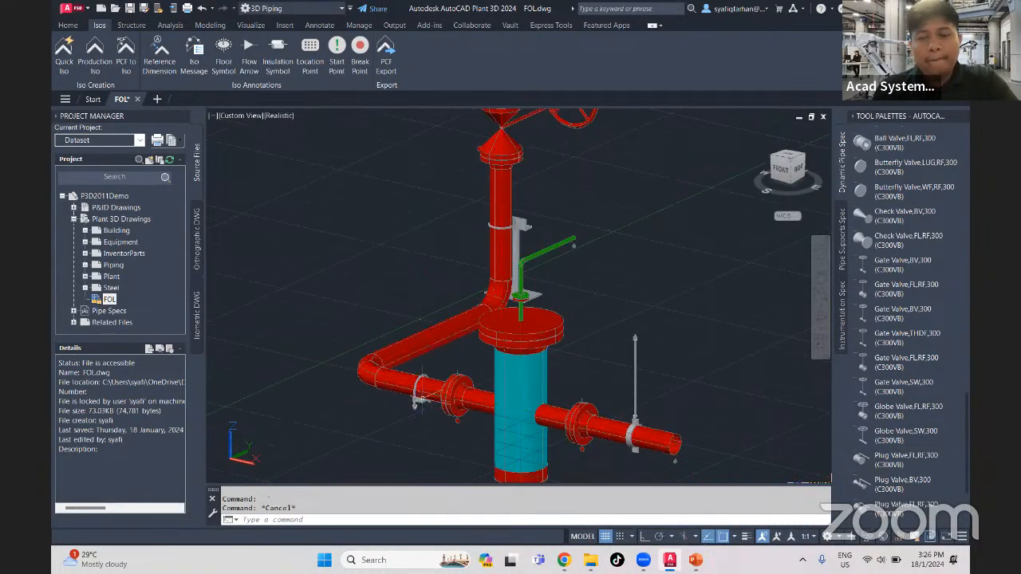
scroll(549, 389, "down", 2)
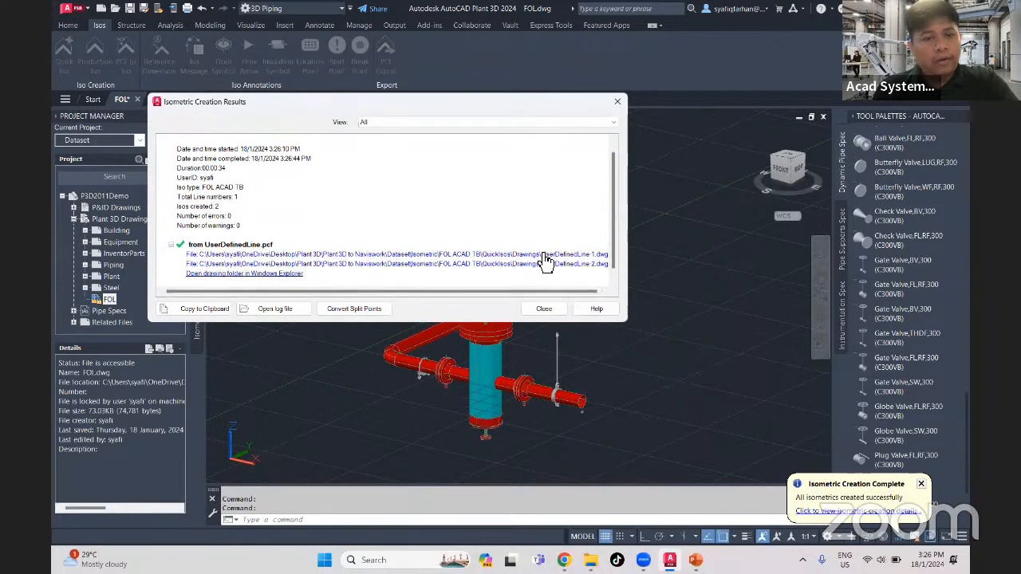
- Open the generated isometric UserDefinedLine-1.dwg from the creation results and close the External References palette
left_click(544, 254)
double_click(544, 254)
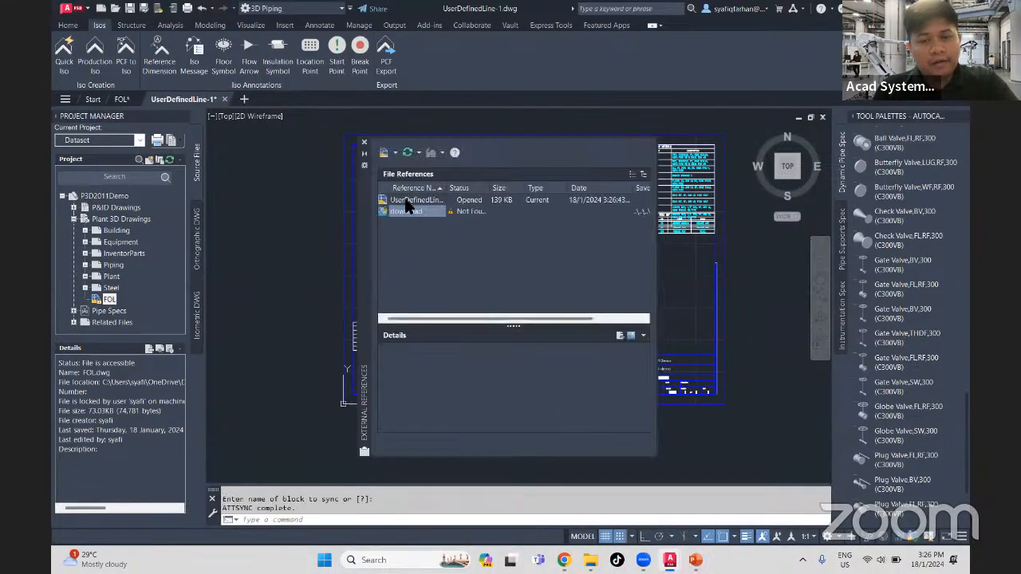
left_click(365, 143)
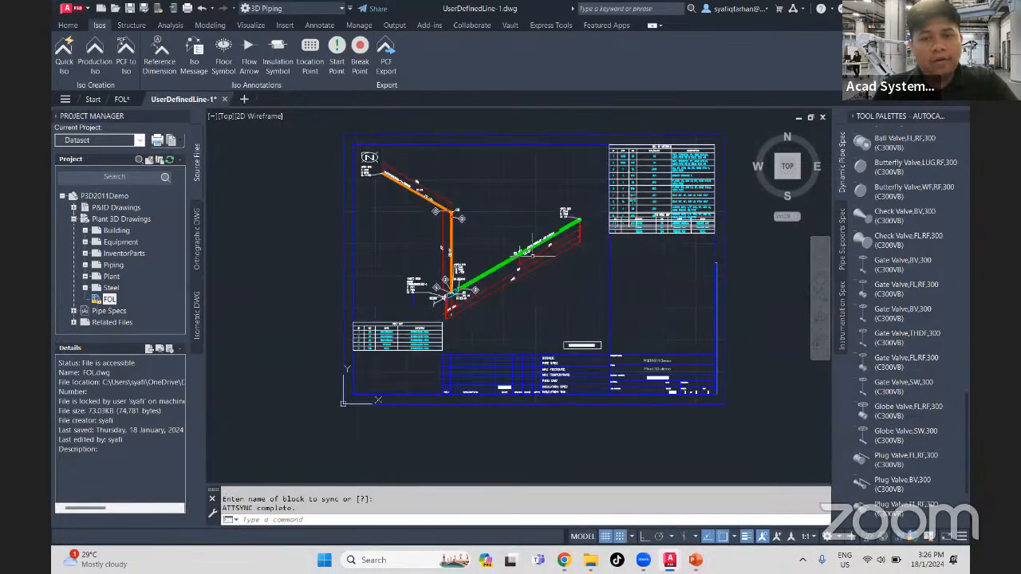
- Examine the isometric's pipe run, dimensions and cut piece list, and inspect the pipe support symbol on the green line
scroll(567, 364, "up", 2)
scroll(617, 326, "up", 2)
mouse_move(619, 326)
middle_mouse_down()
mouse_move(595, 329)
mouse_move(508, 401)
middle_mouse_up()
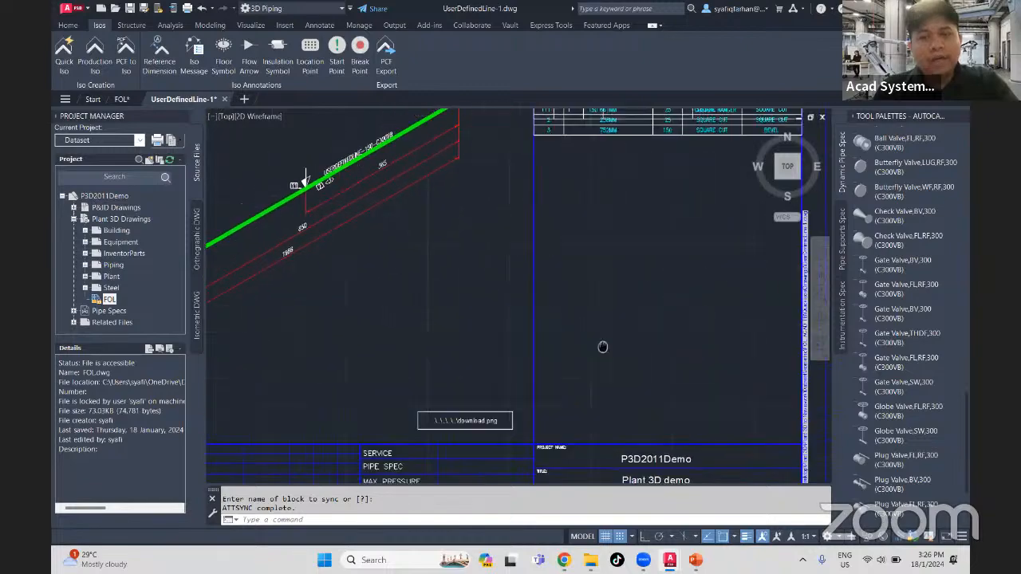
middle_click_drag(603, 346, 522, 487)
middle_click_drag(564, 303, 676, 281)
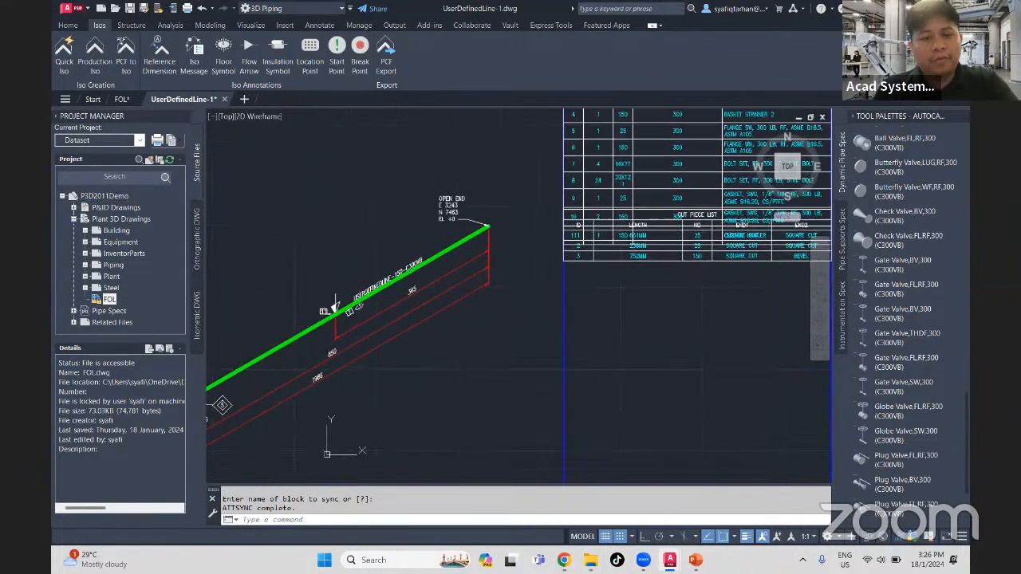
middle_click_drag(472, 348, 613, 292)
middle_click_drag(470, 376, 510, 383)
mouse_move(454, 327)
middle_mouse_down()
mouse_move(448, 342)
mouse_move(374, 347)
middle_mouse_up()
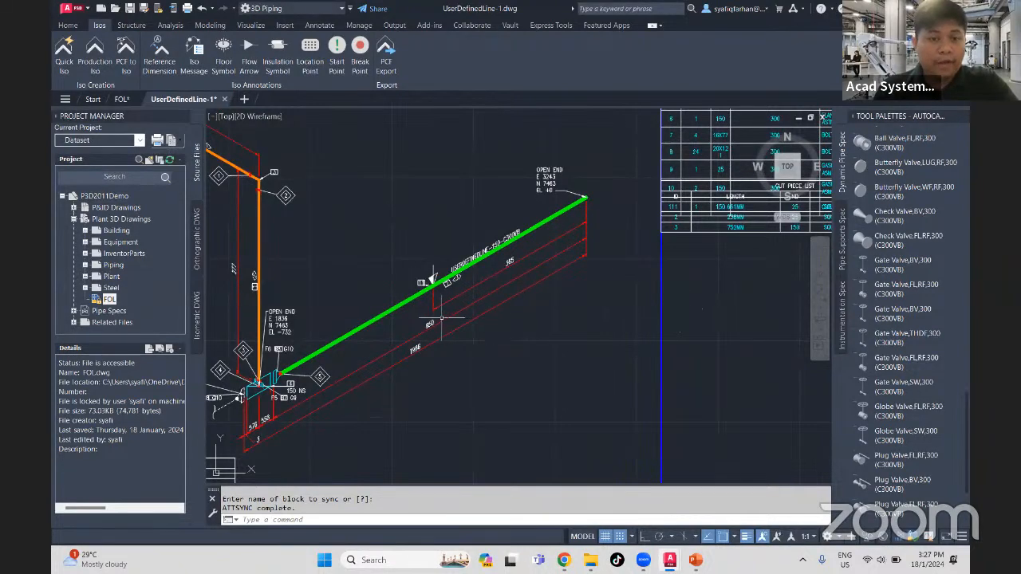
scroll(421, 314, "up", 4)
left_click(449, 240)
left_click(553, 340)
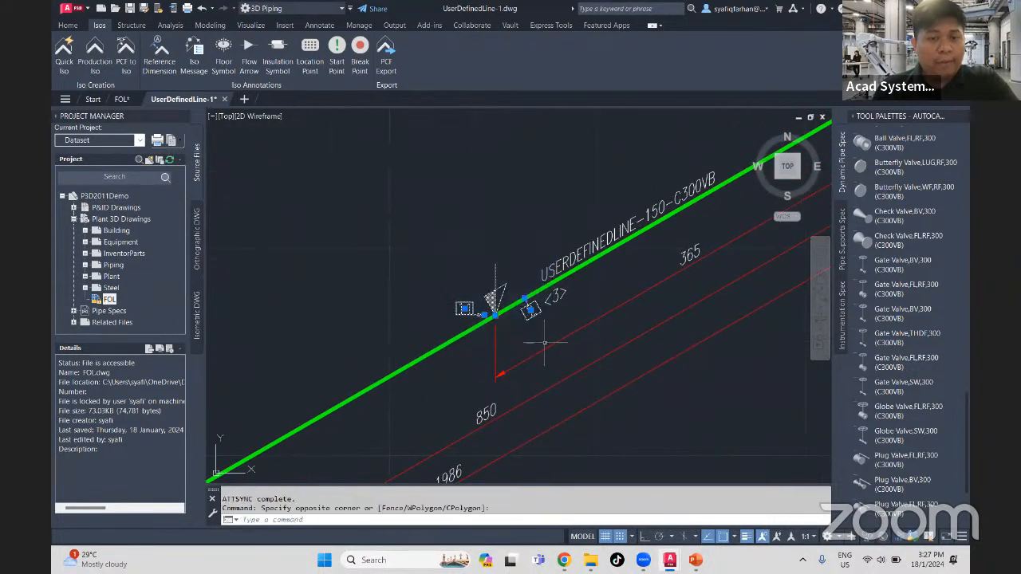
key("Escape")
- Examine the isometric's weld list and the title block, including its revision and sheet fields
scroll(488, 356, "down", 4)
middle_click_drag(371, 322, 547, 383)
middle_click_drag(434, 333, 468, 241)
mouse_move(448, 373)
middle_mouse_down()
mouse_move(405, 271)
mouse_move(406, 203)
middle_mouse_up()
middle_click_drag(405, 361, 443, 293)
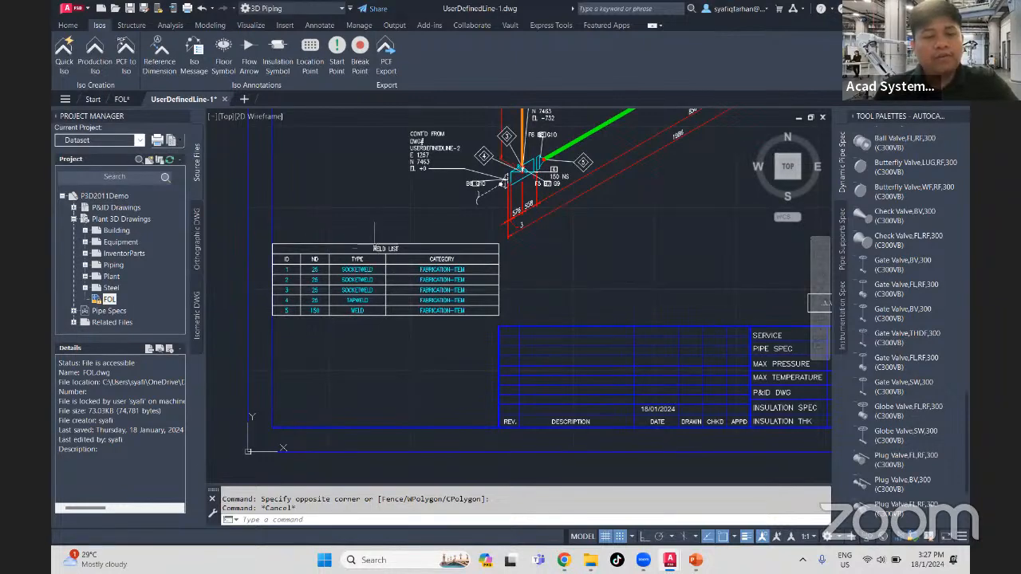
middle_click_drag(547, 386, 273, 335)
scroll(594, 349, "up", 2)
middle_click_drag(613, 353, 505, 368)
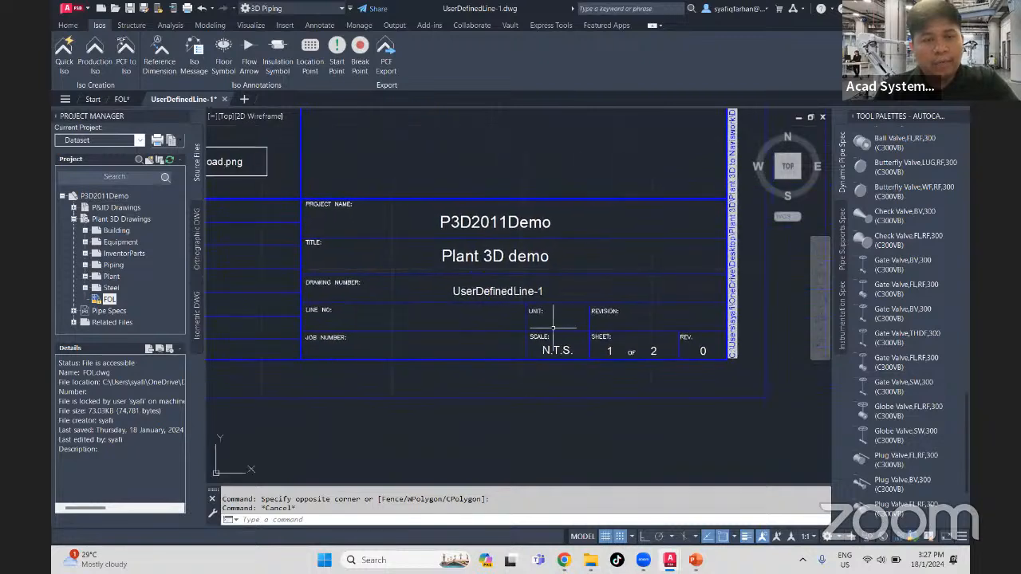
scroll(553, 327, "up", 2)
middle_click_drag(408, 309, 541, 336)
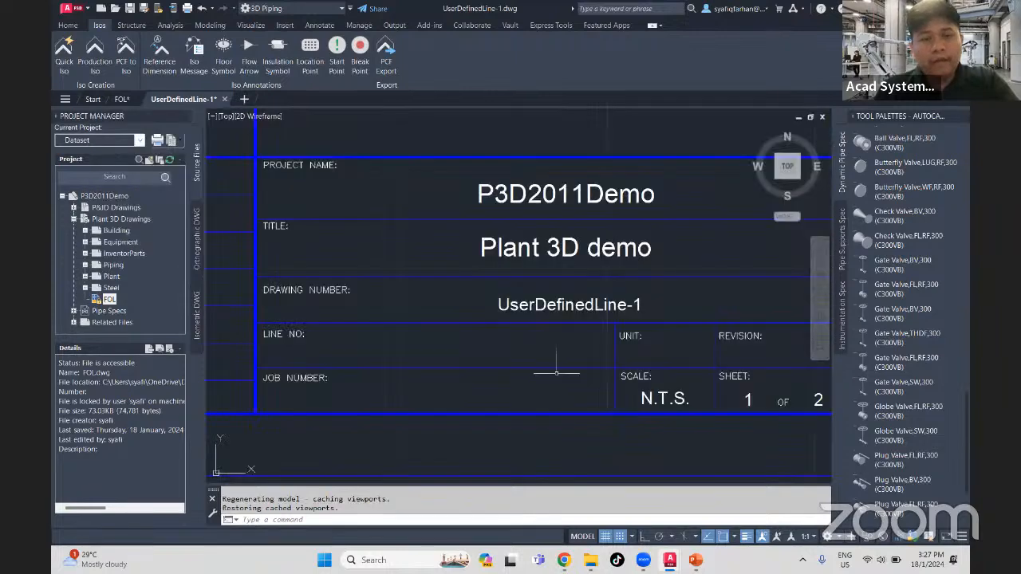
middle_click_drag(632, 395, 439, 338)
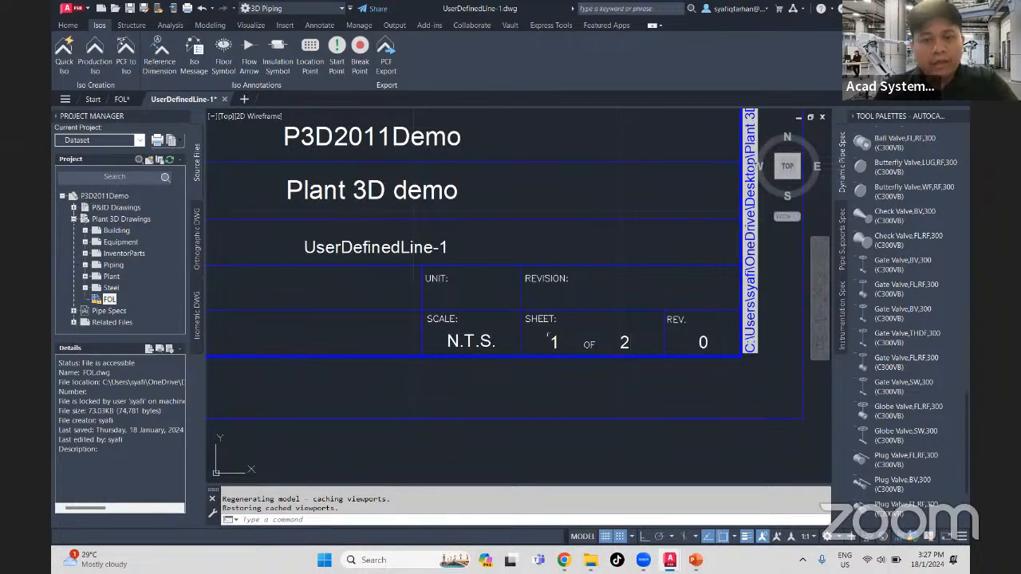
- Inspect the title block's attribute values in the Enhanced Attribute Editor and close it without editing anything
scroll(626, 353, "down", 3)
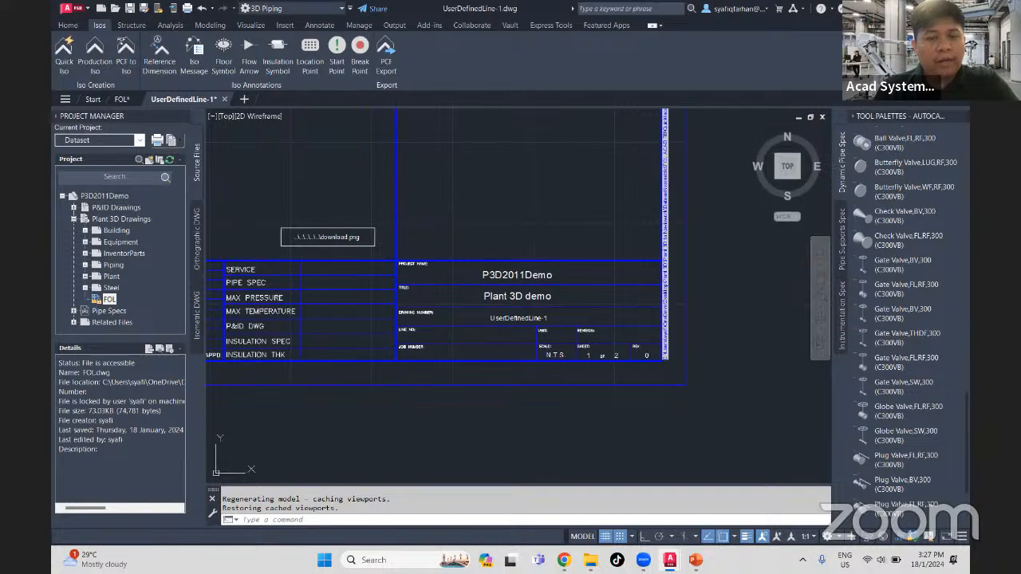
double_click(503, 318)
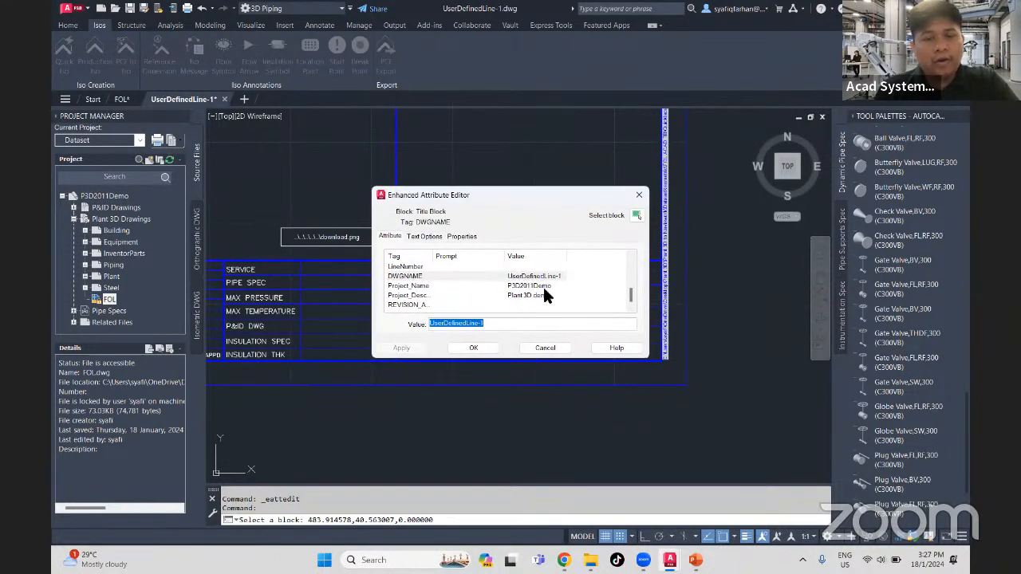
left_click(639, 194)
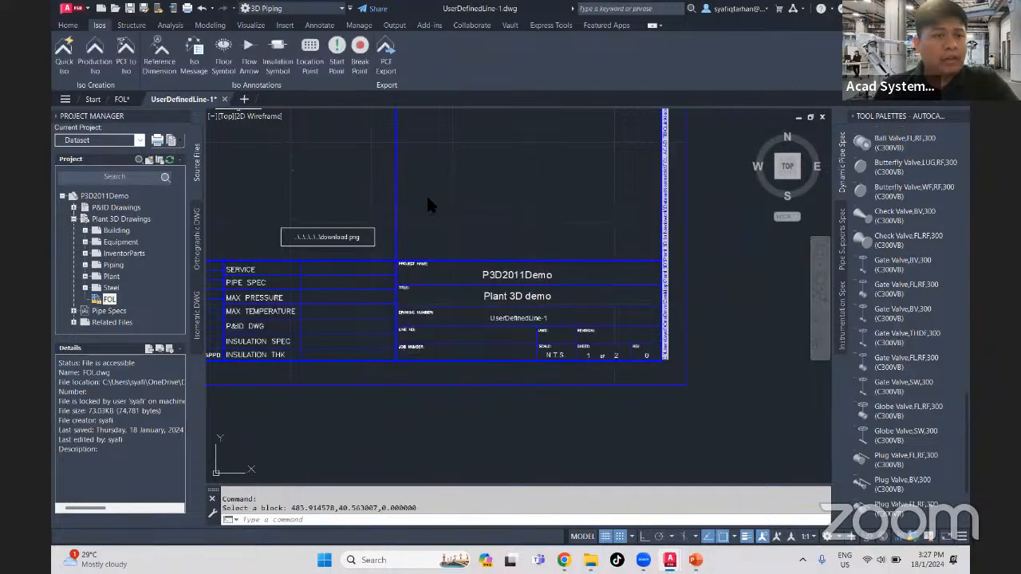
middle_click_drag(423, 385, 480, 372)
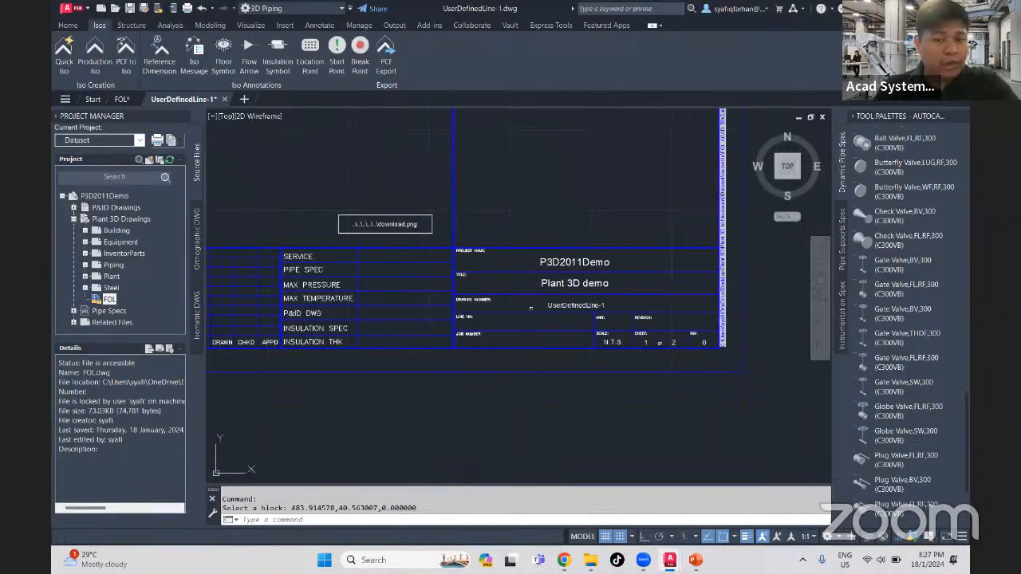
left_click(505, 222)
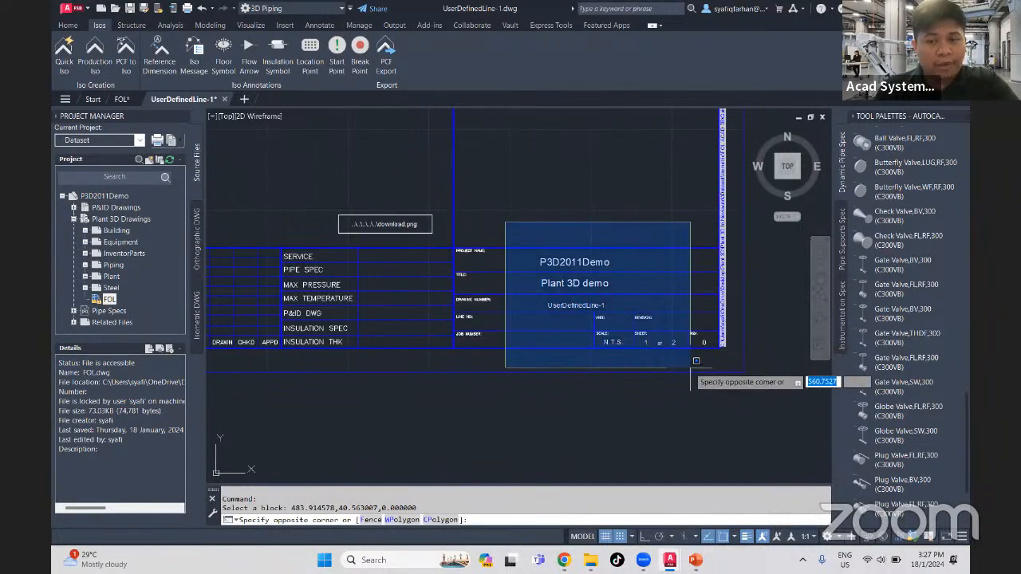
key("Escape")
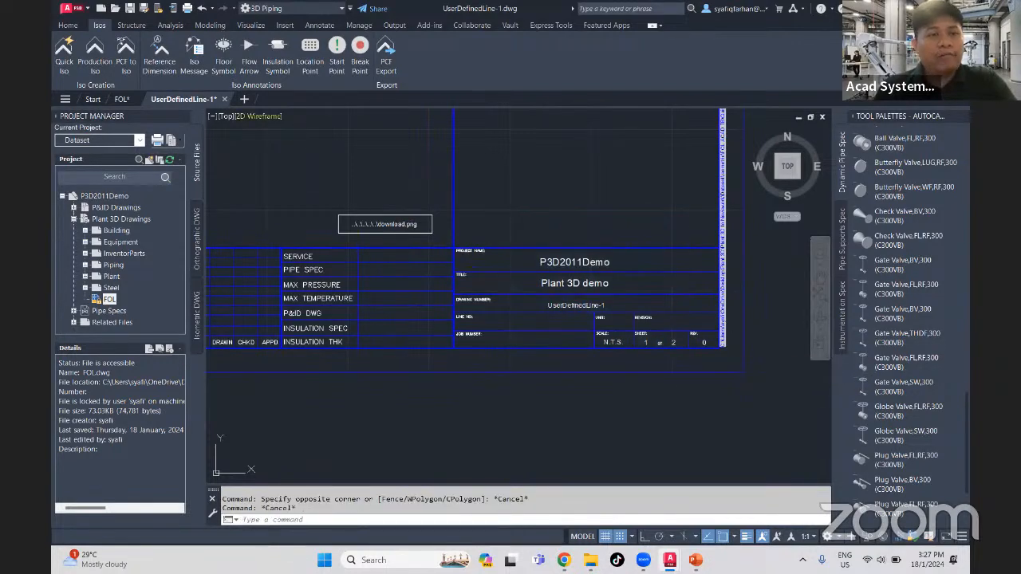
- Close the UserDefinedLine-1.dwg isometric and return to the FOL piping model
left_click(224, 100)
left_click(546, 313)
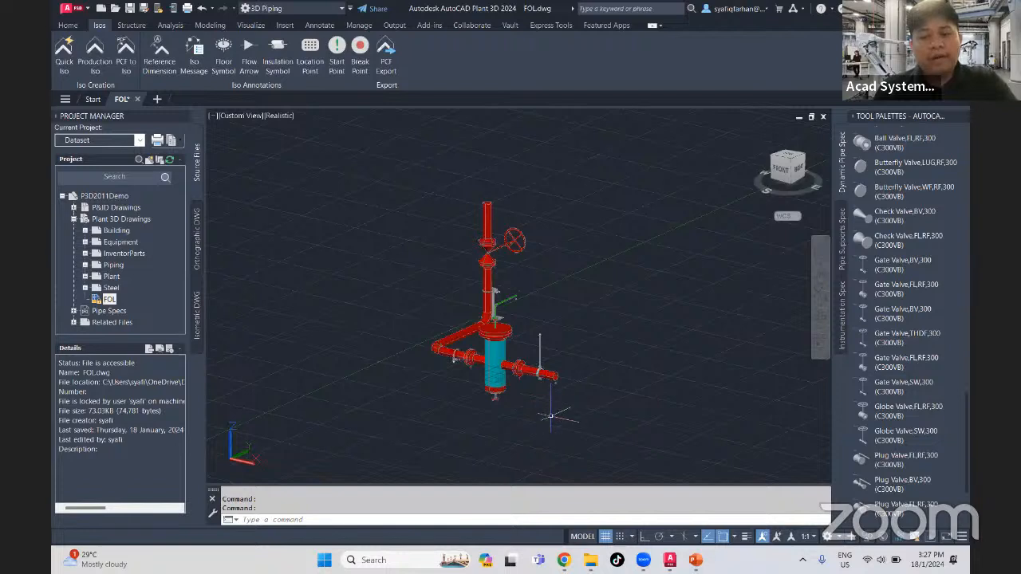
middle_click_drag(551, 416, 531, 413)
left_click(660, 433)
left_click(344, 183)
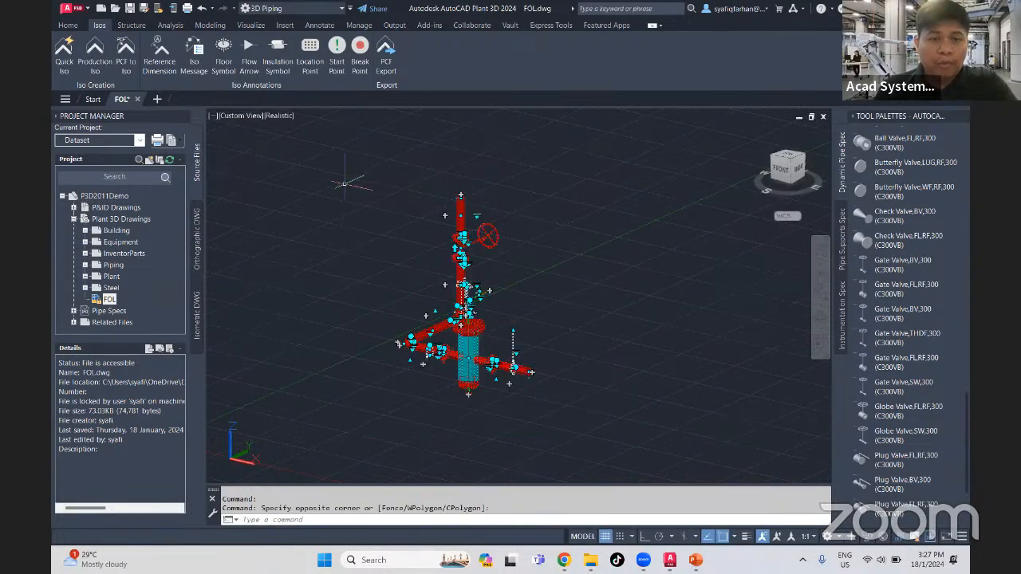
right_click(320, 264)
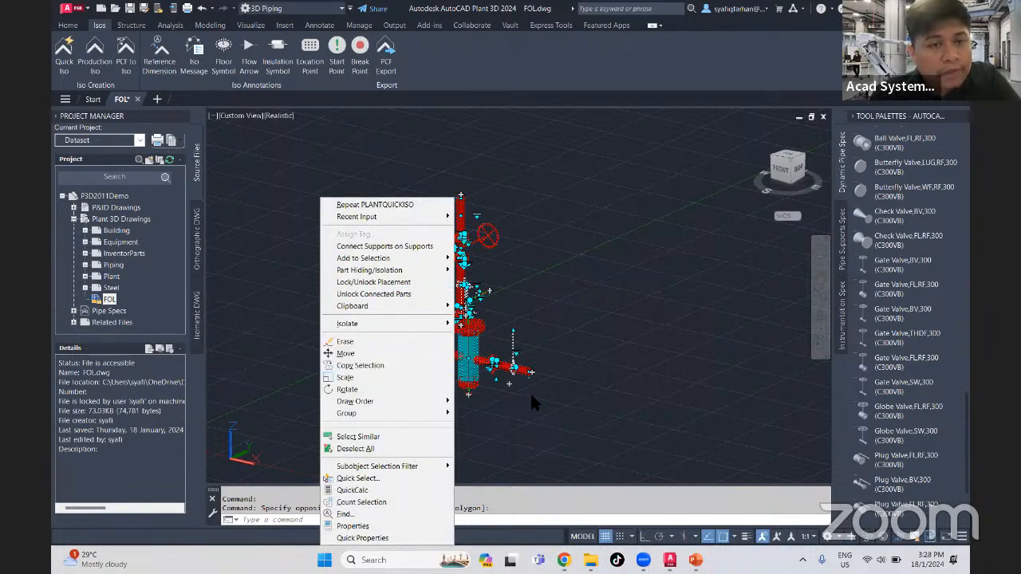
key("Escape")
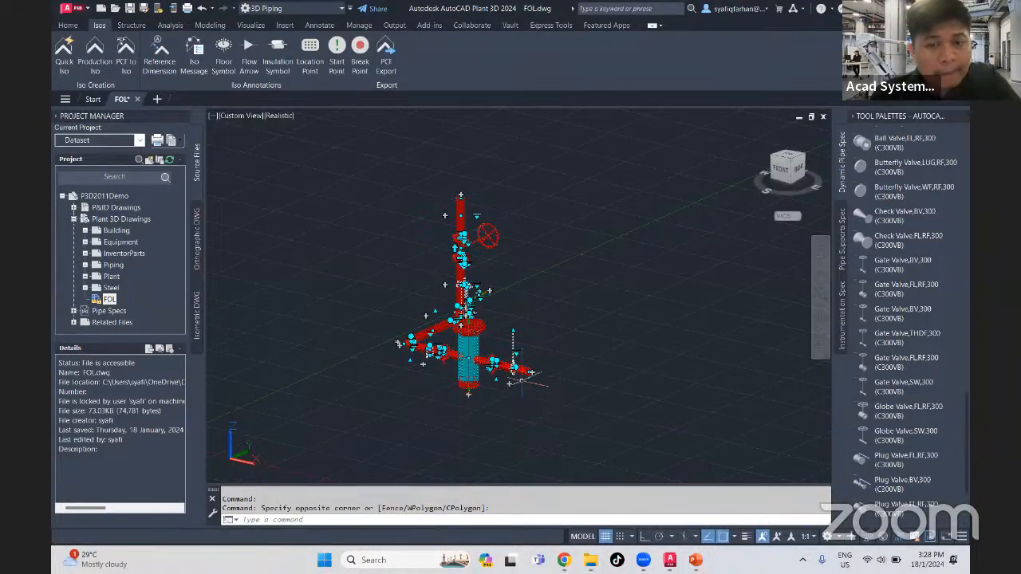
- Select the vertical pipe above the handwheel valve and add all connected parts to the selection
scroll(526, 395, "up", 4)
middle_click_drag(450, 366, 449, 494)
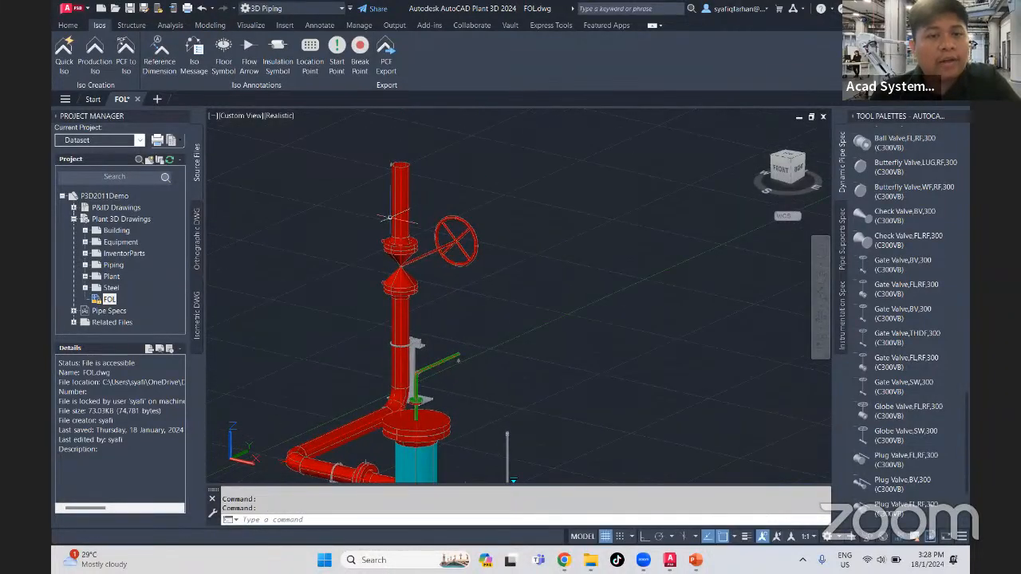
left_click(397, 211)
right_click(634, 272)
mouse_move(626, 258)
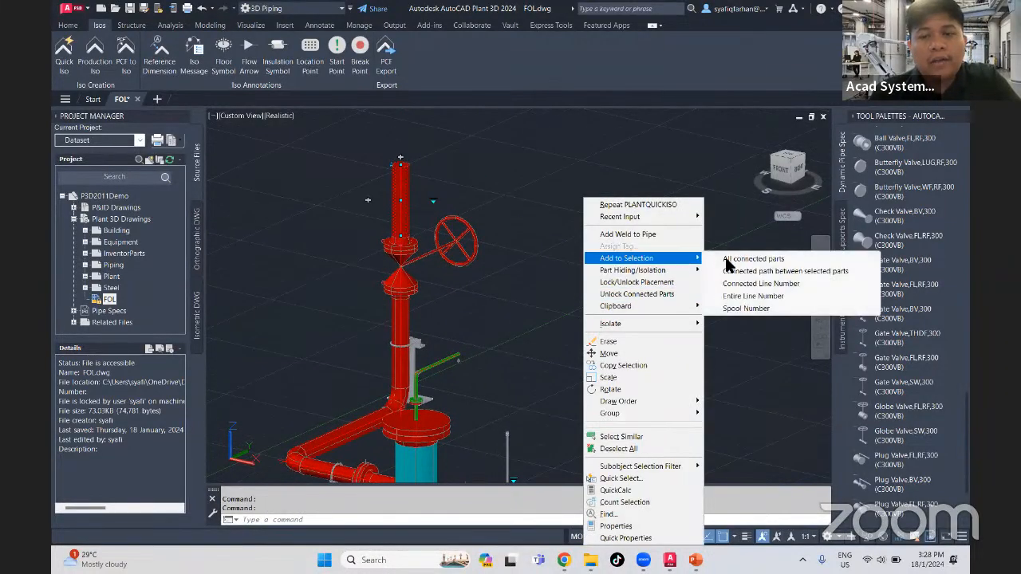
left_click(766, 258)
- Assign a new line number tag, A1, to the selected piping parts through their properties
right_click(632, 348)
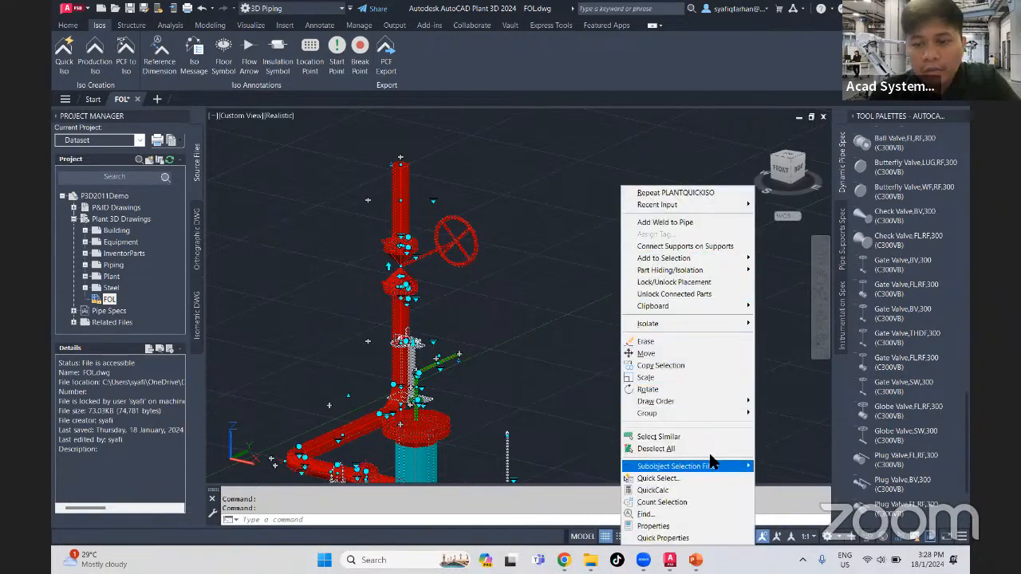
left_click(699, 526)
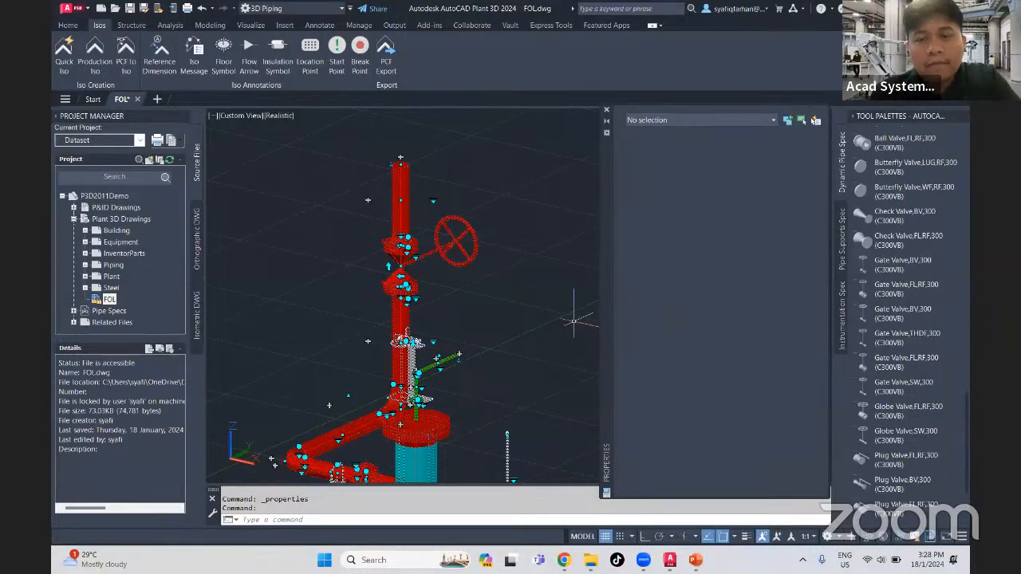
middle_click_drag(551, 326, 505, 311)
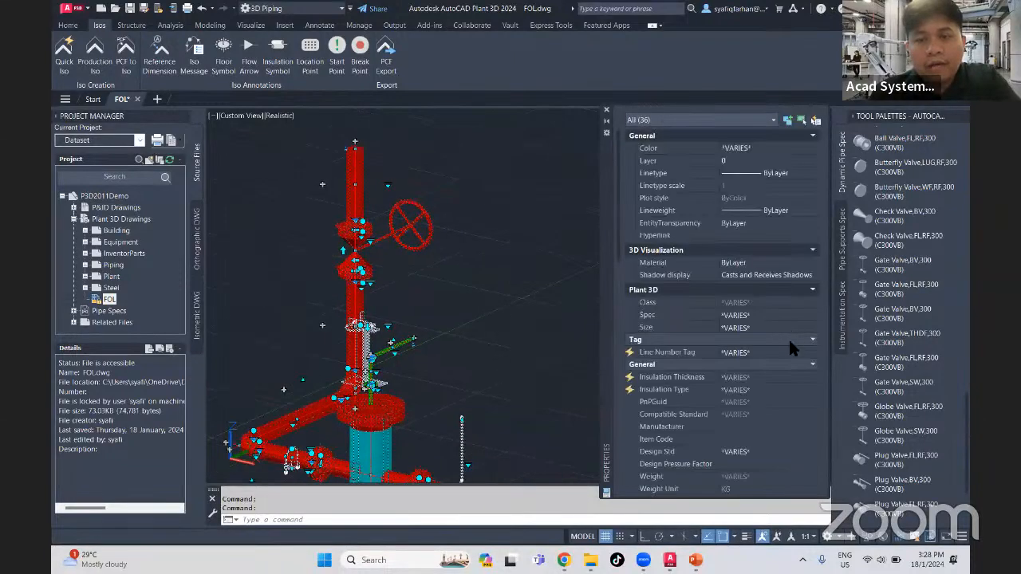
left_click(813, 352)
scroll(767, 387, "up", 6)
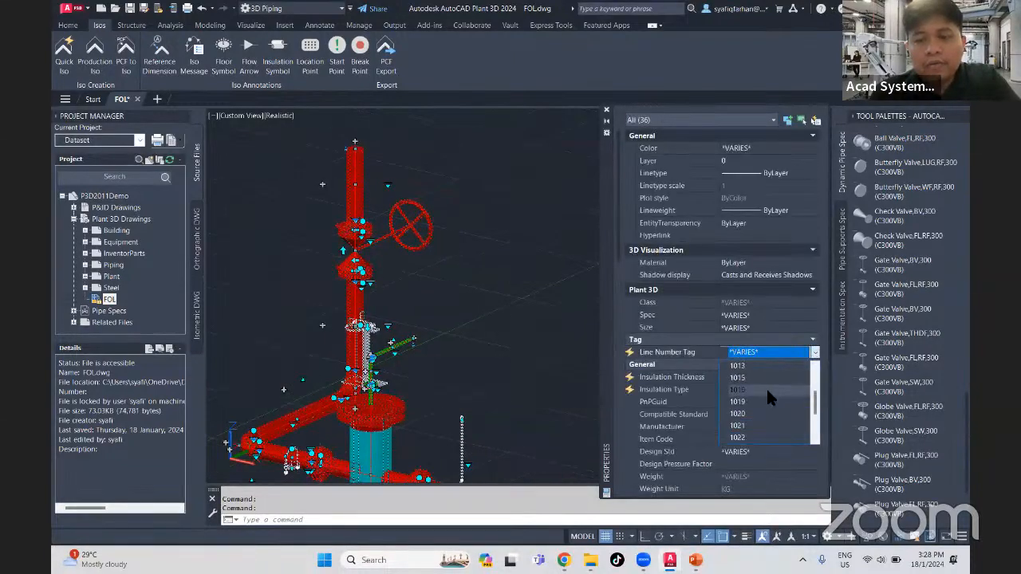
left_click(741, 365)
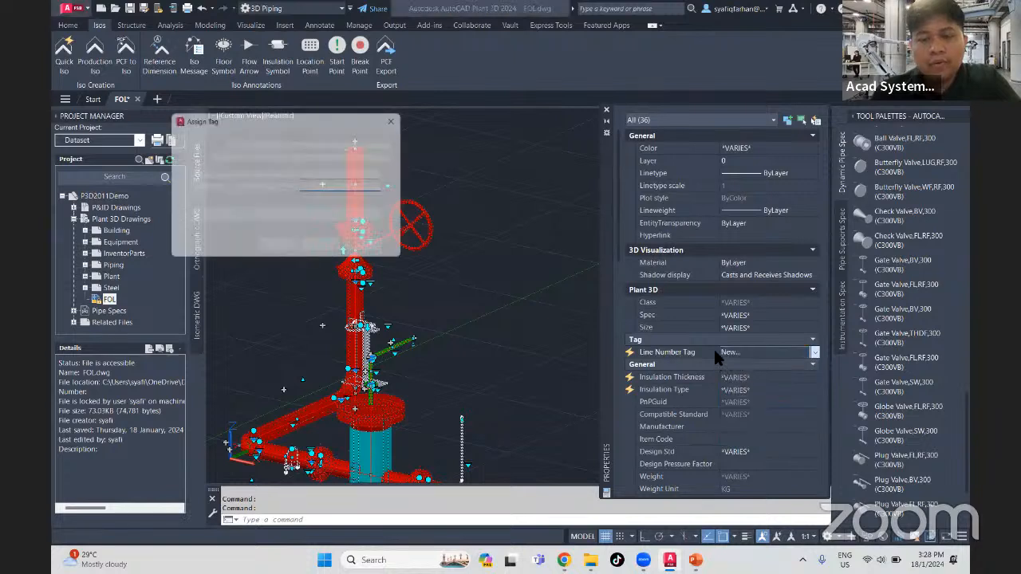
type("A")
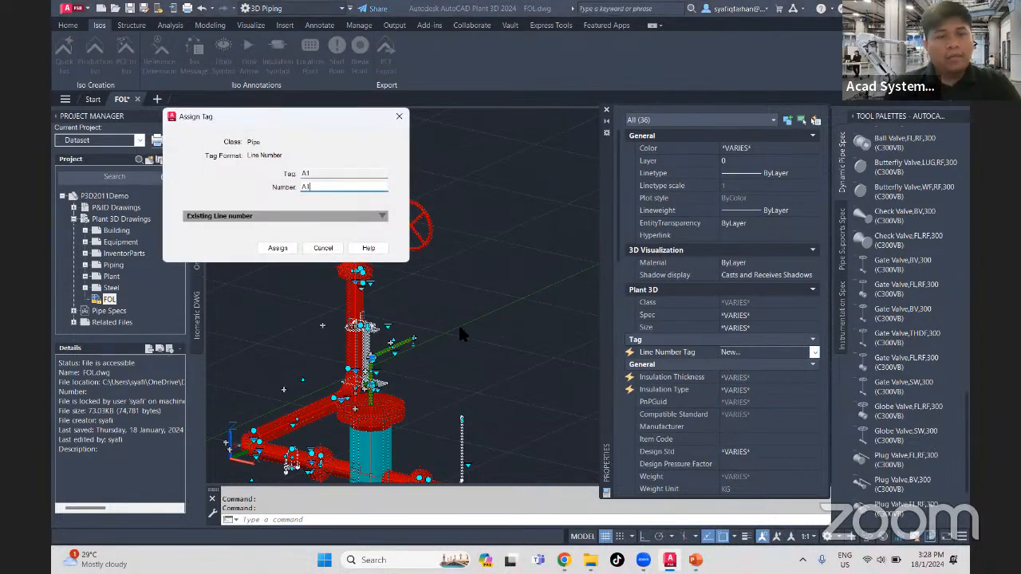
type("1")
left_click(278, 248)
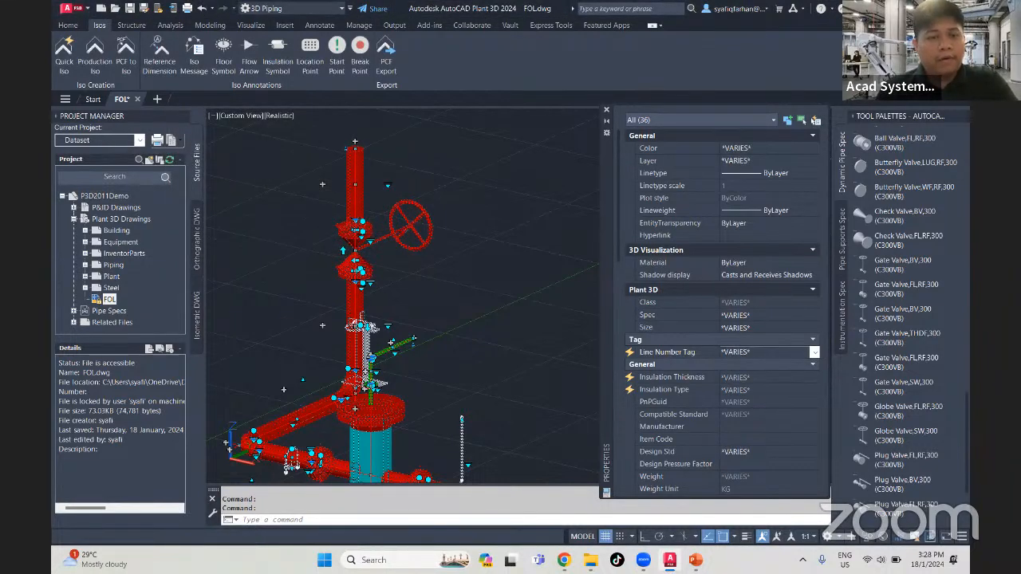
- Create a Production Iso for line number A1 with the FOL ACAD TB iso style, overwriting any existing files
left_click(95, 60)
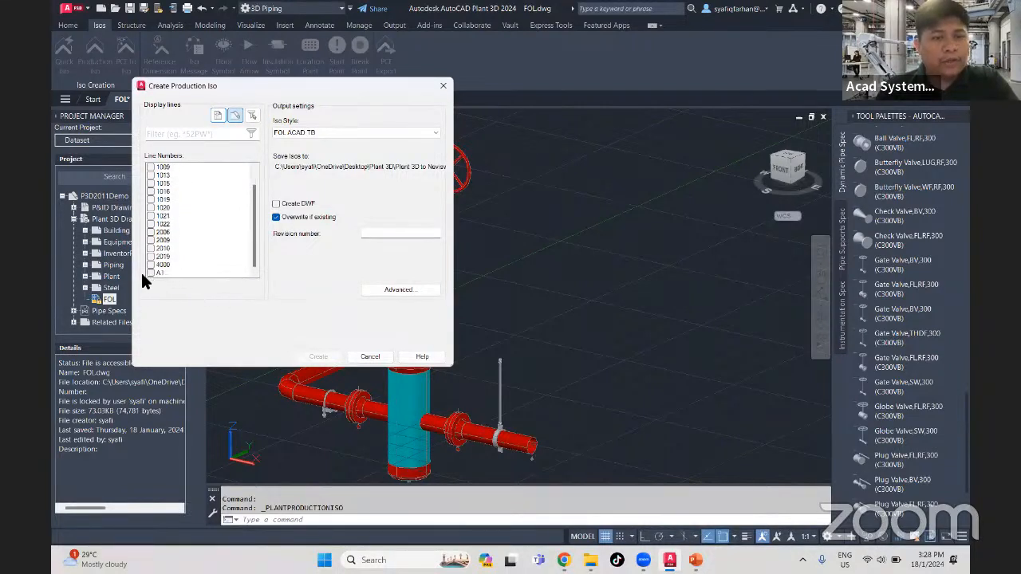
left_click(151, 274)
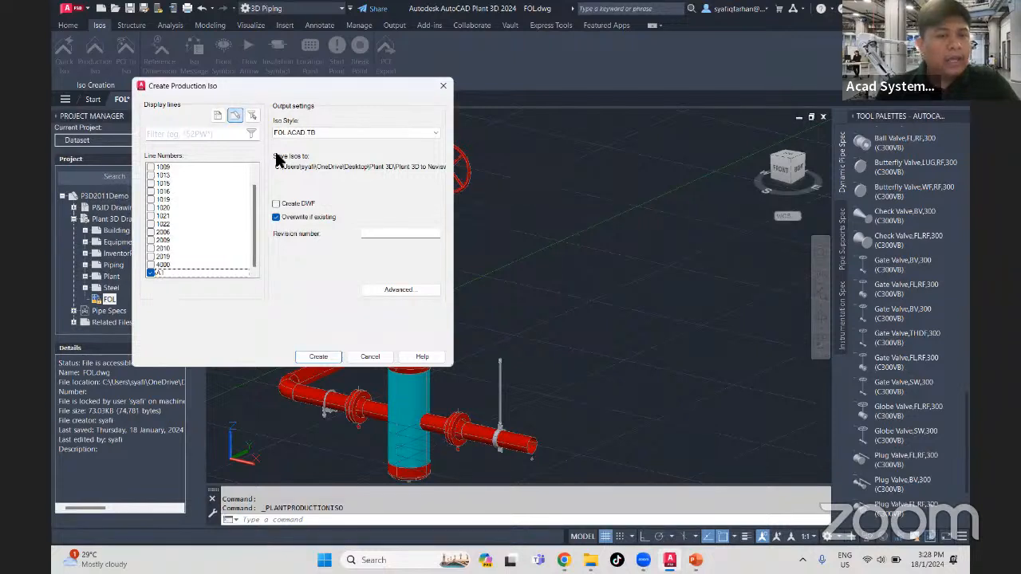
left_click(318, 357)
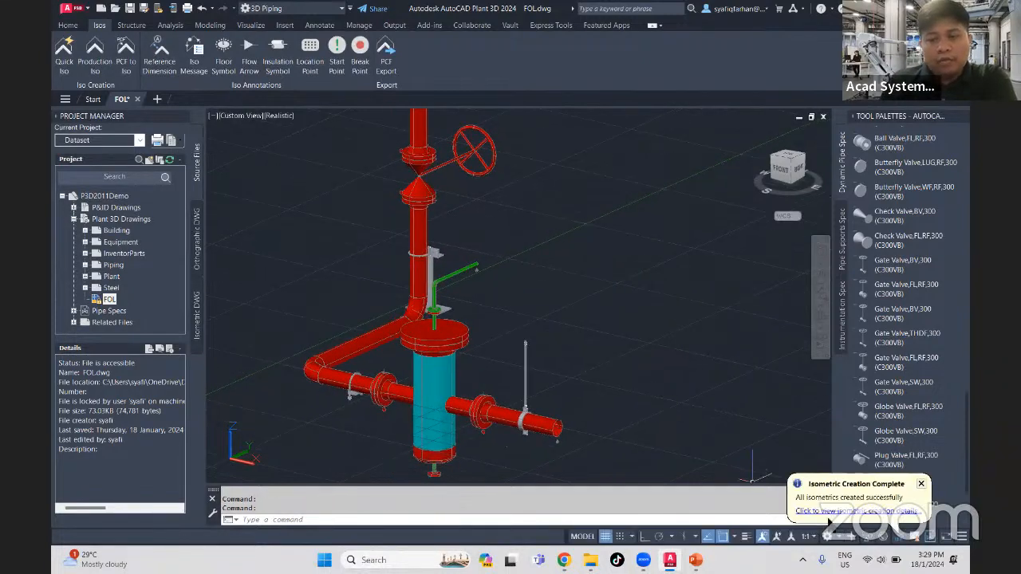
- Open the generated isometric A1-1.dwg from the creation results and close the External References palette
left_click(834, 511)
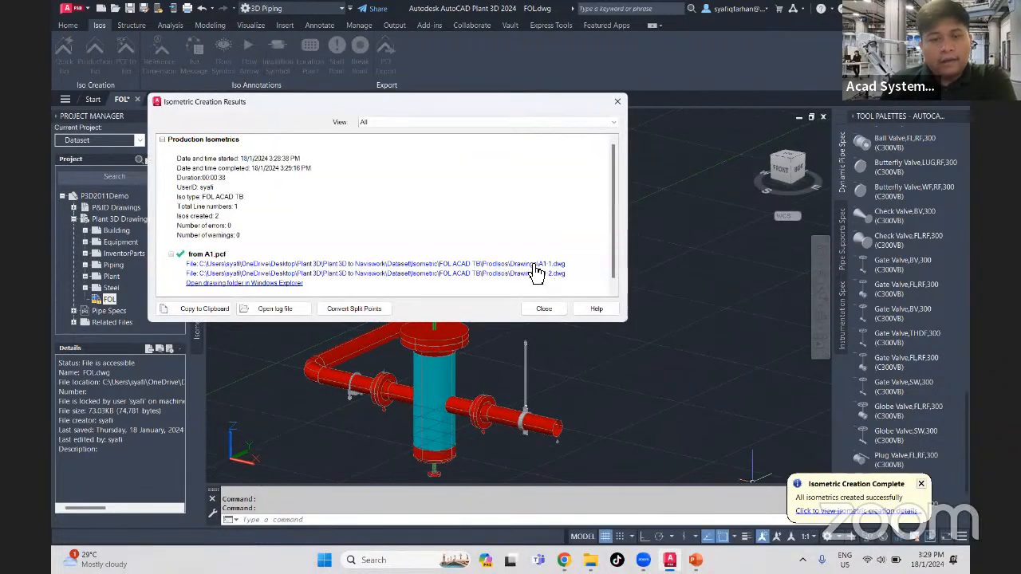
left_click(537, 264)
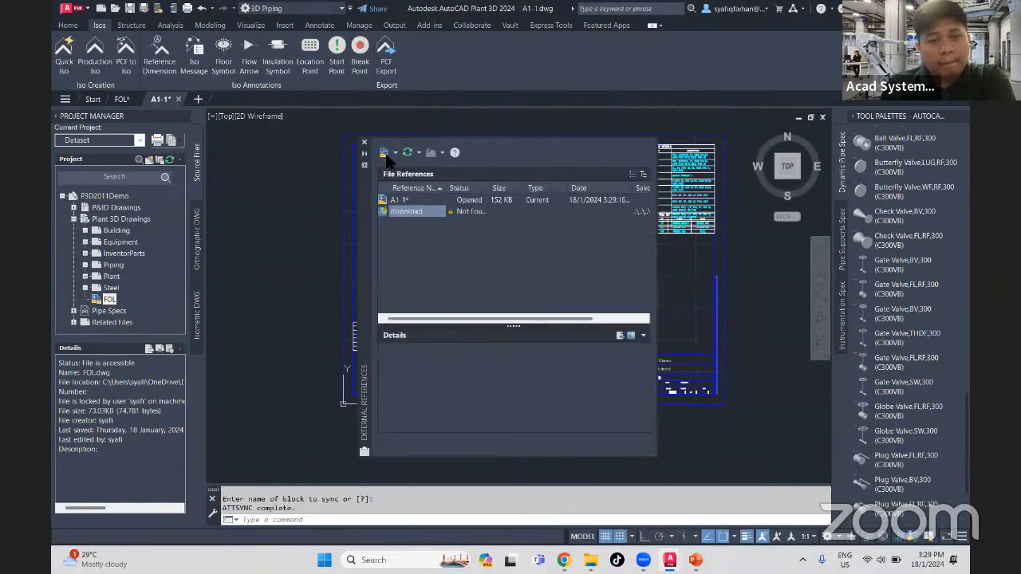
left_click(365, 143)
- Examine the production isometric's title block, including its drawing number, sheet and revision fields, and its pipe run
scroll(624, 352, "up", 5)
middle_click_drag(615, 360, 408, 262)
scroll(515, 345, "up", 2)
scroll(515, 344, "up", 2)
mouse_move(538, 362)
middle_mouse_down()
mouse_move(449, 335)
mouse_move(558, 323)
middle_mouse_up()
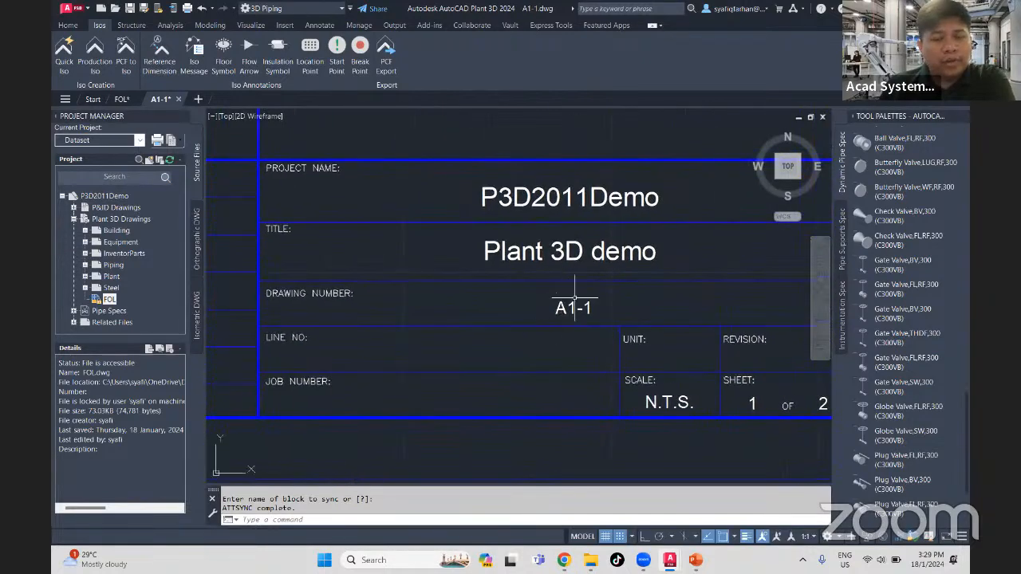
middle_click_drag(615, 347, 532, 335)
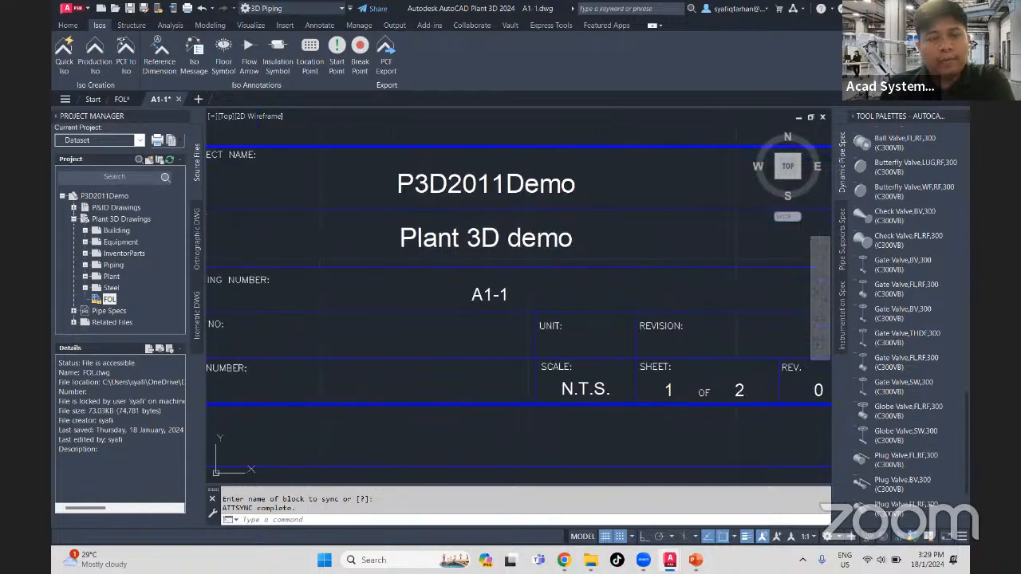
scroll(599, 365, "down", 5)
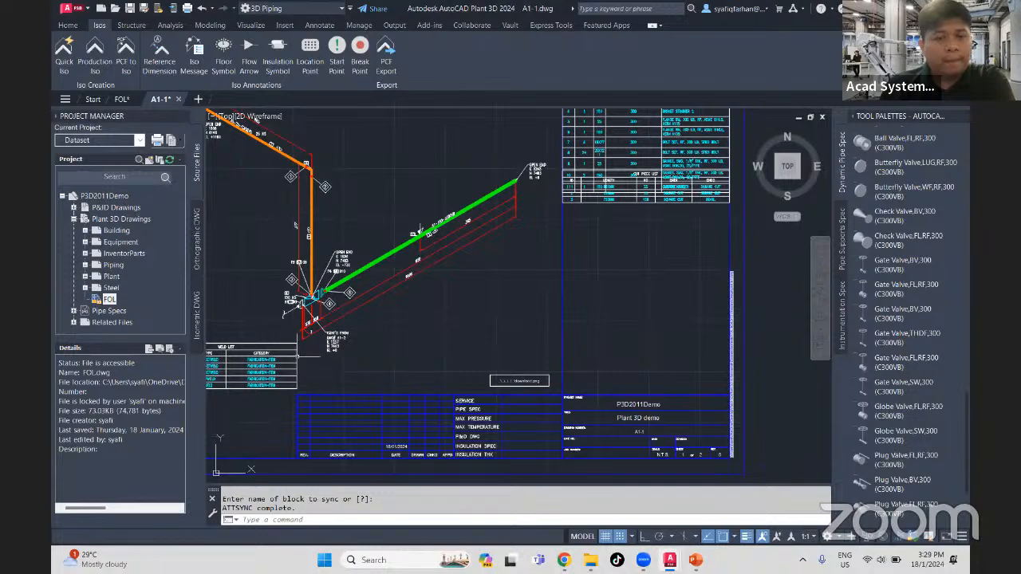
middle_click_drag(403, 300, 463, 327)
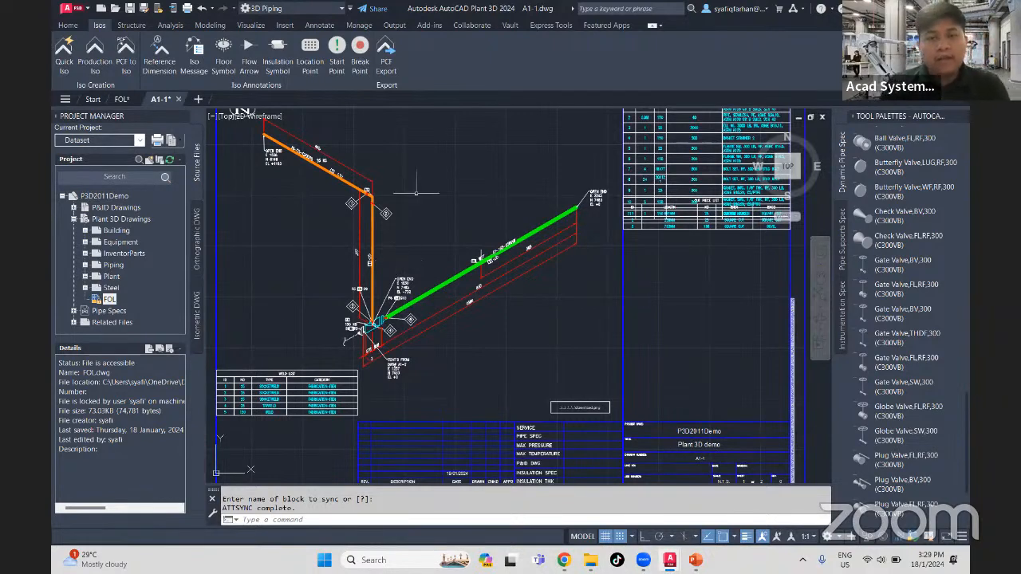
- Switch to Chrome and open the Acad Systems home page from the isometric titleblock event page
key("alt+Tab")
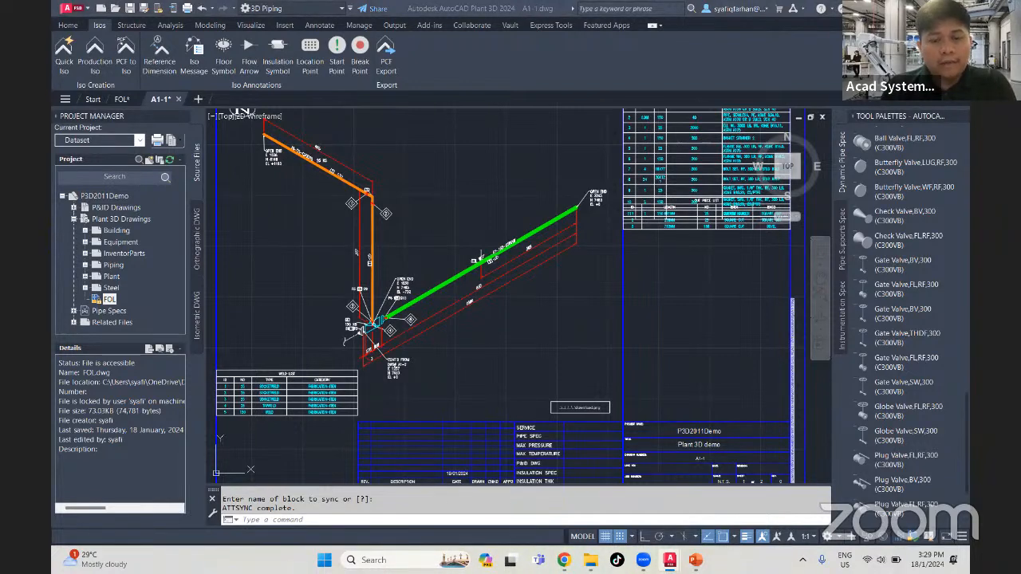
left_click(564, 560)
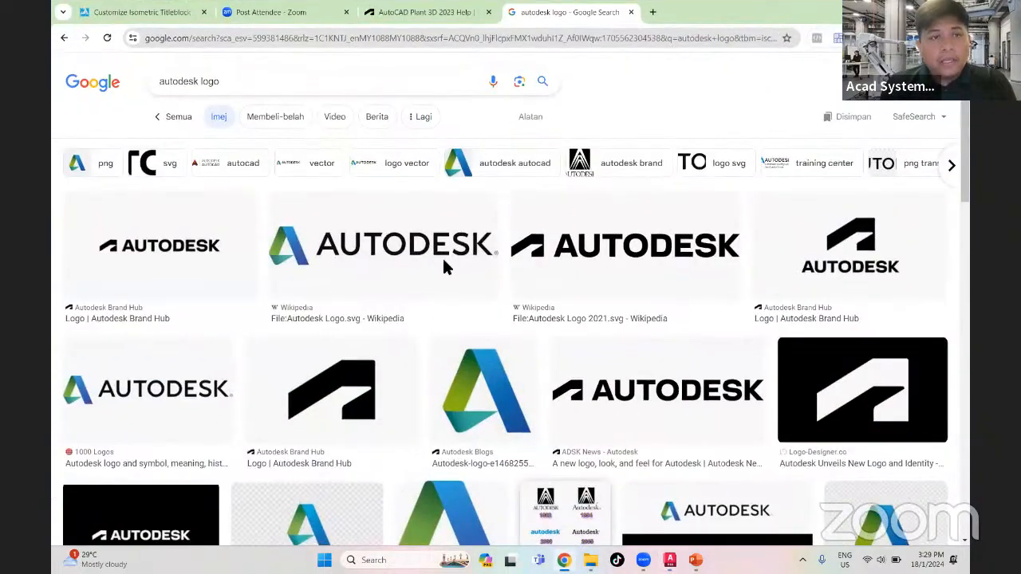
left_click(188, 15)
left_click(140, 102)
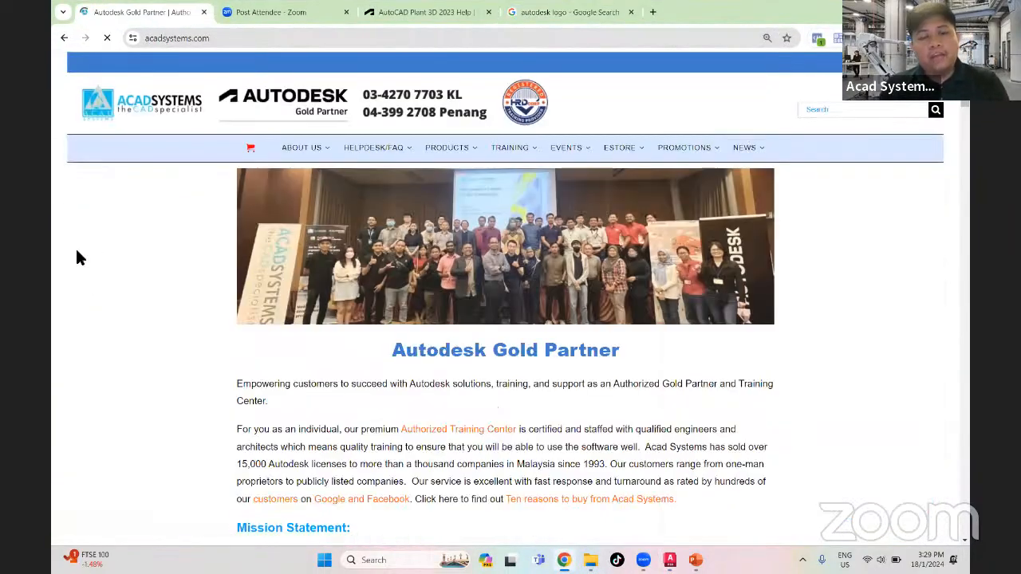
- Look through the upcoming free online Autodesk lessons listed on the Acad Systems home page
scroll(79, 251, "down", 2)
scroll(86, 264, "down", 15)
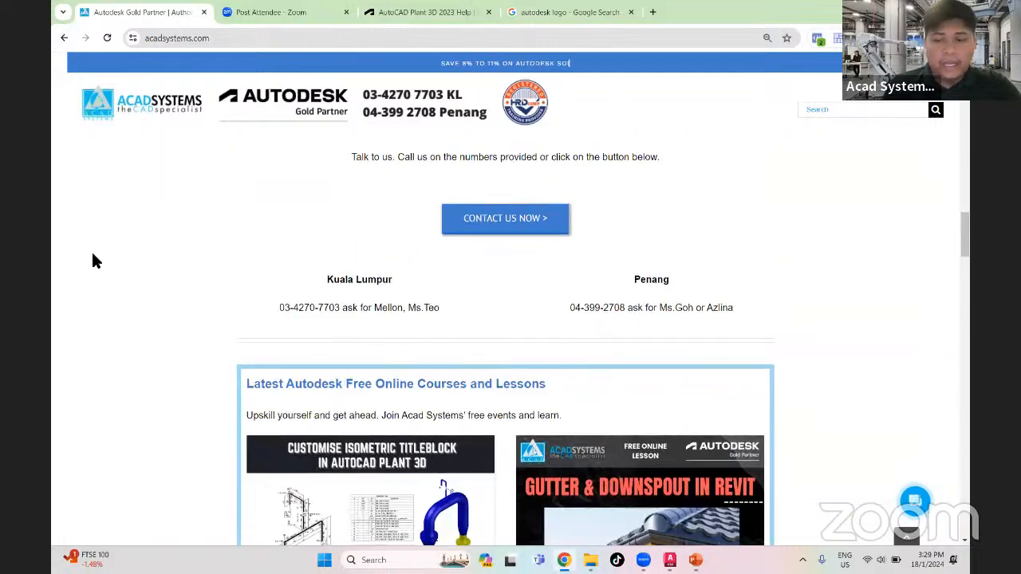
scroll(92, 259, "down", 4)
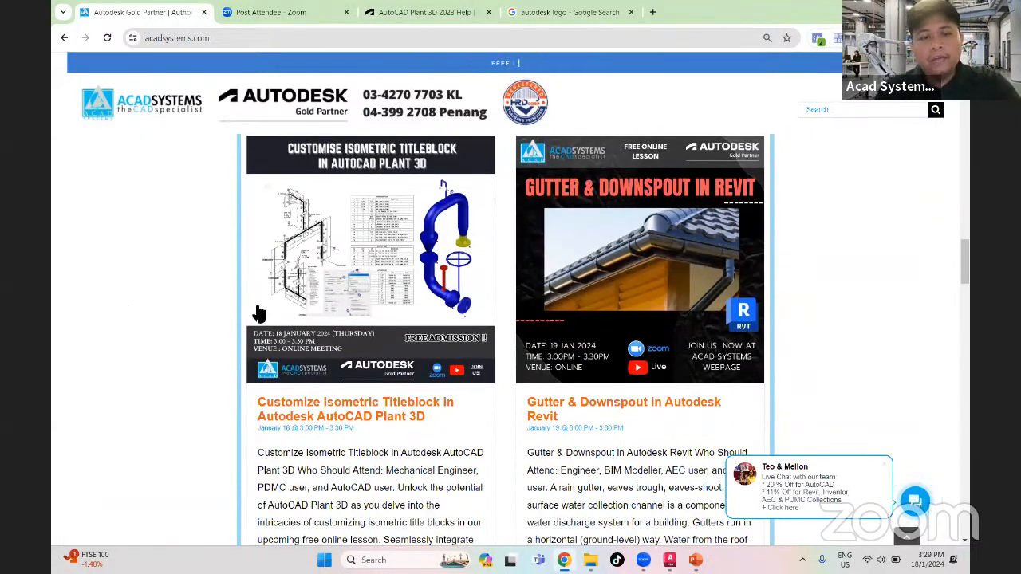
scroll(732, 304, "up", 1)
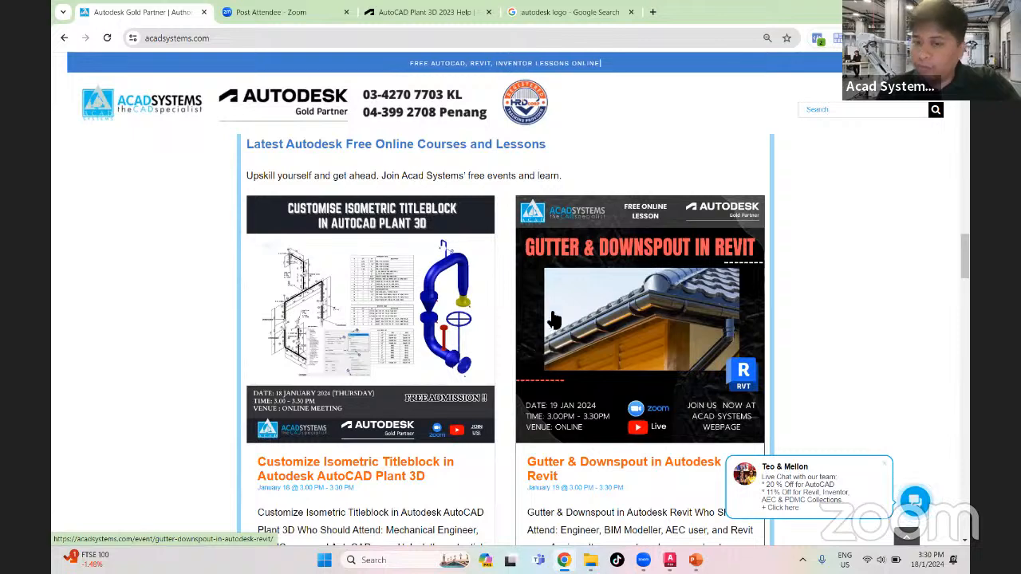
scroll(729, 339, "down", 1)
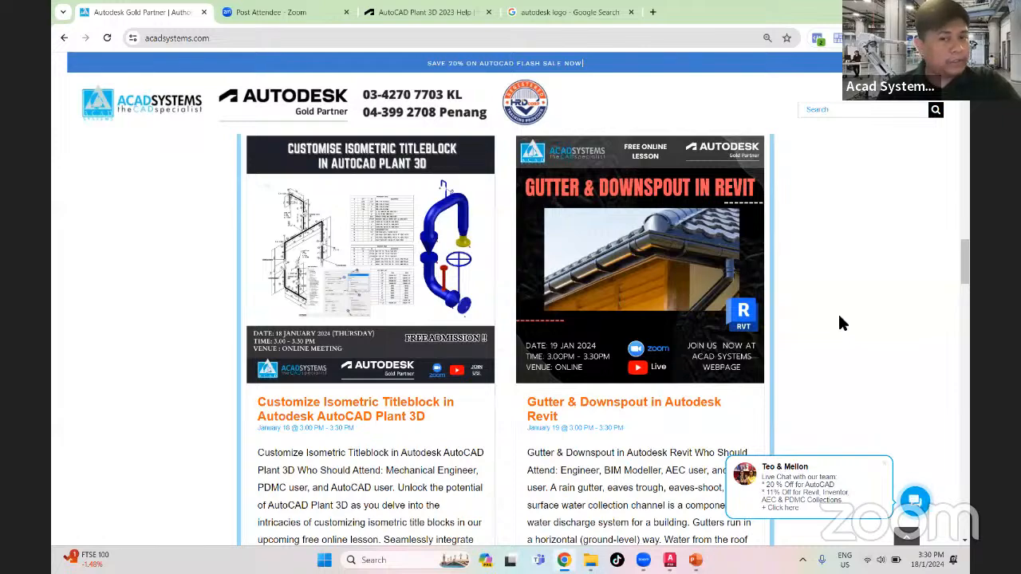
scroll(765, 311, "down", 2)
scroll(693, 303, "up", 2)
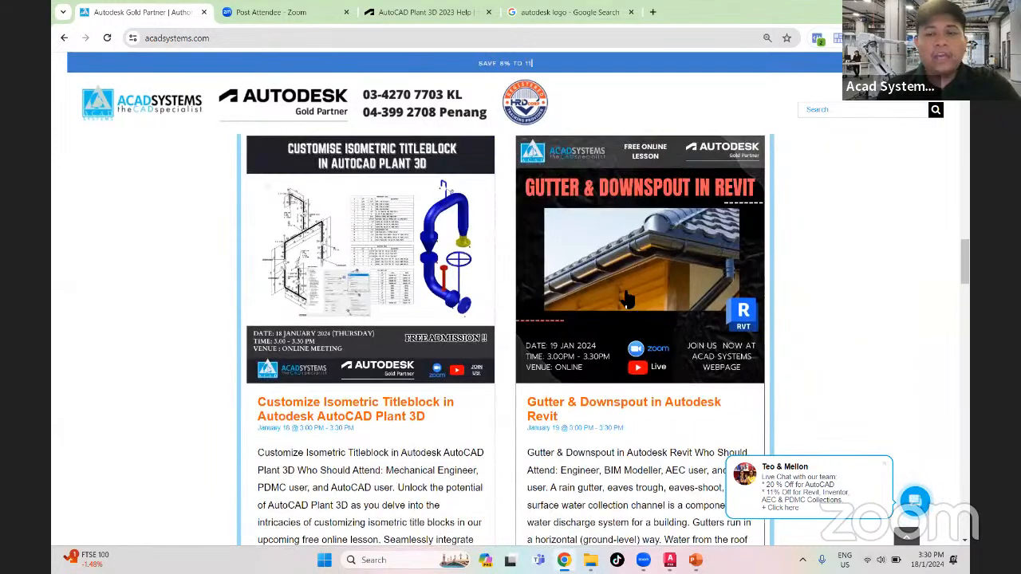
scroll(630, 296, "down", 5)
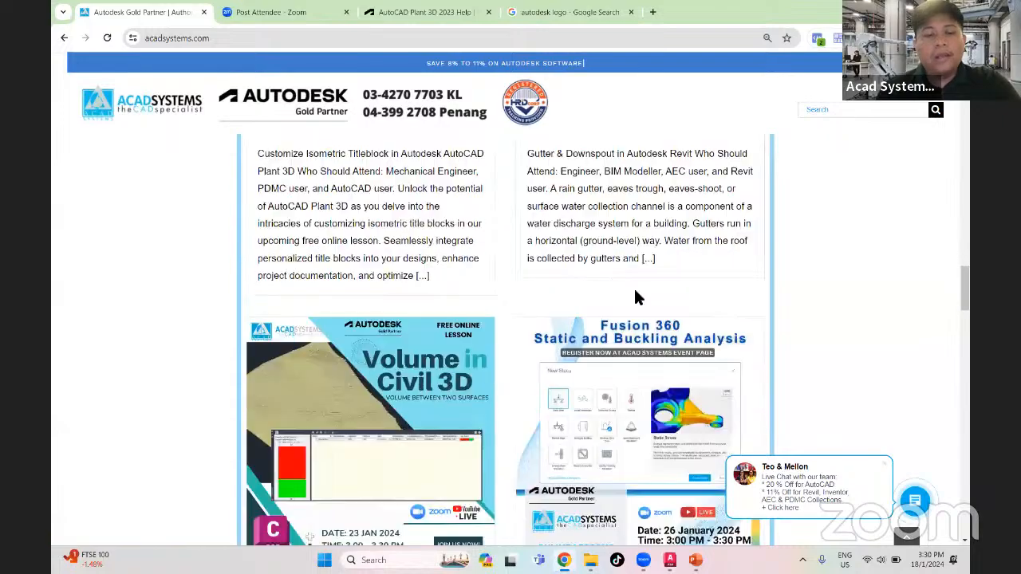
scroll(638, 299, "up", 6)
scroll(685, 330, "down", 3)
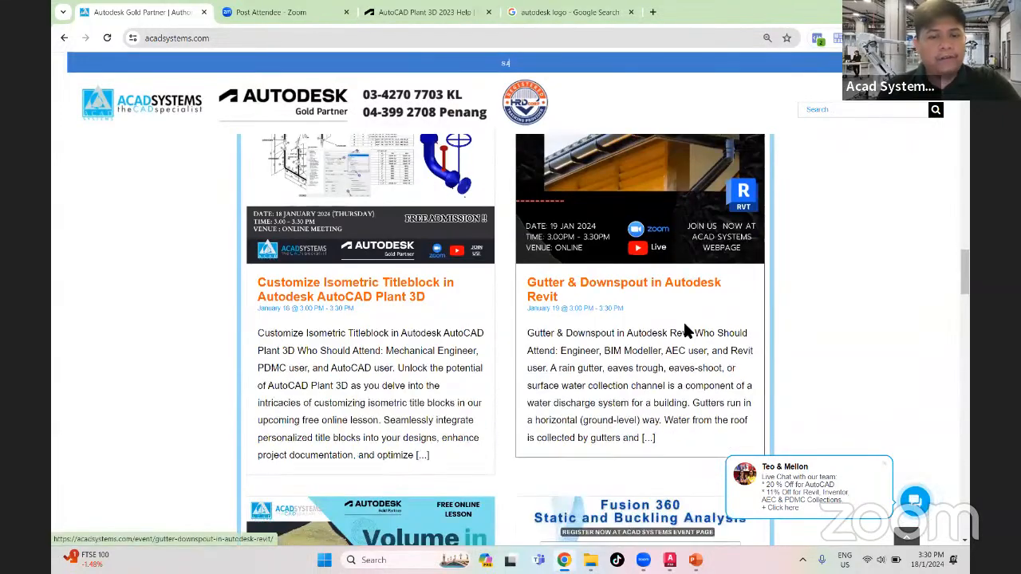
scroll(685, 331, "down", 6)
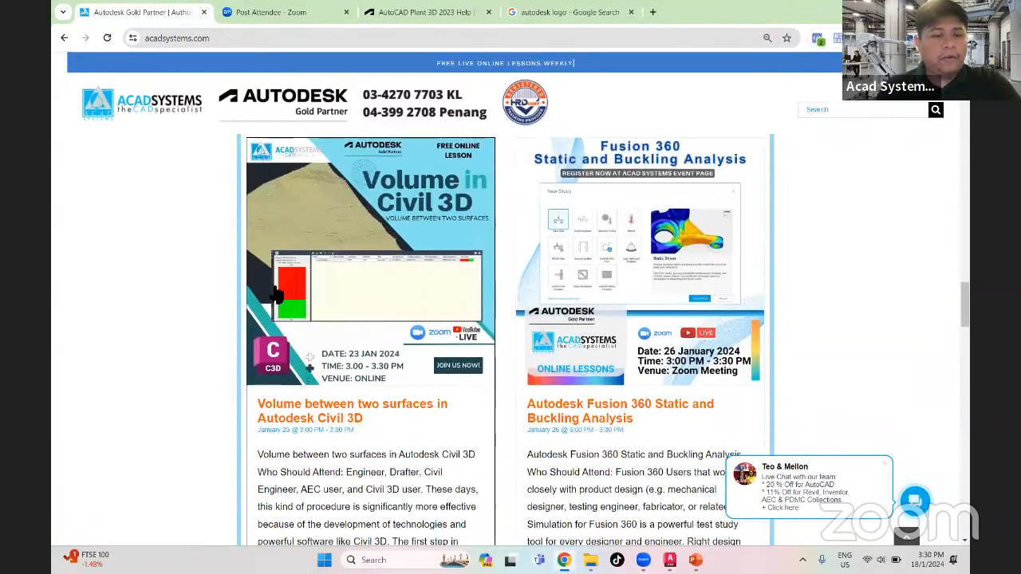
scroll(177, 302, "up", 1)
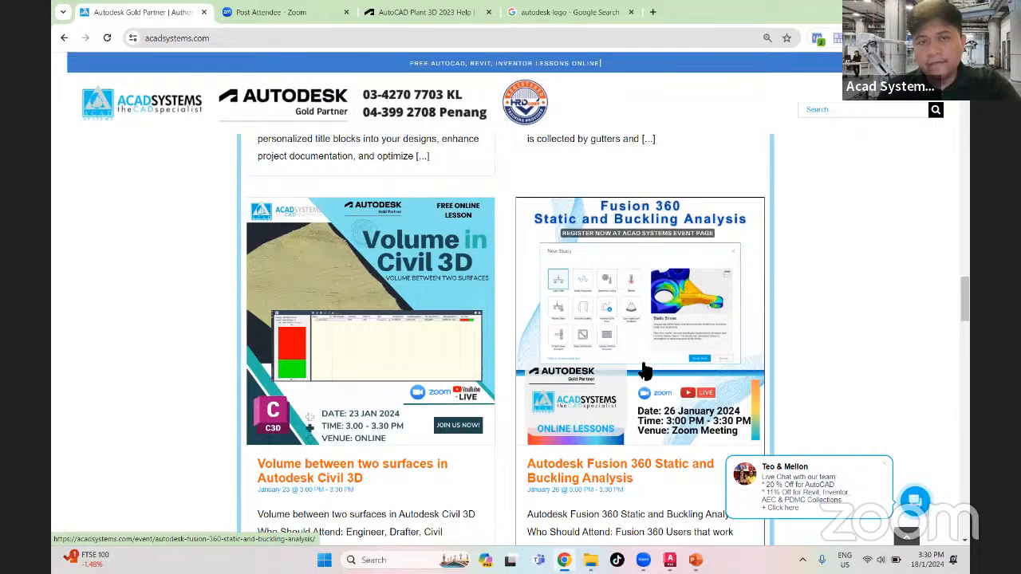
- Open the Acad Systems YouTube channel from the link in the website's footer
scroll(235, 319, "down", 20)
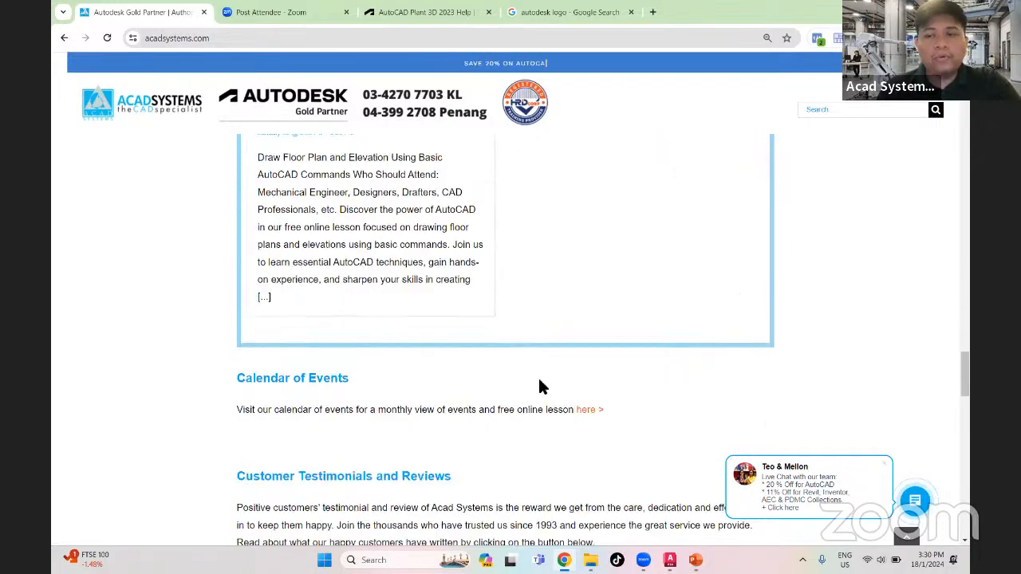
scroll(556, 387, "down", 5)
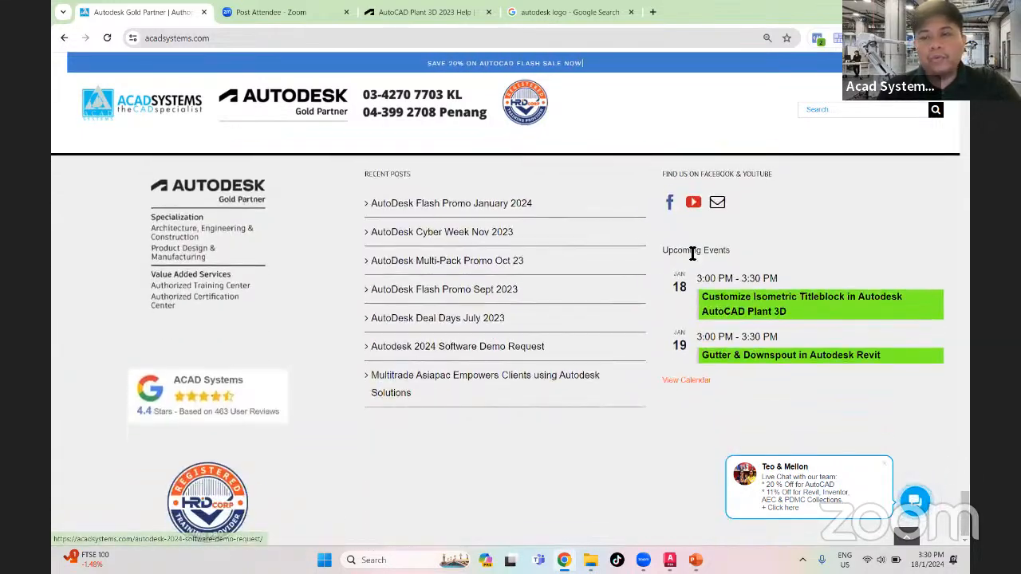
left_click(695, 206)
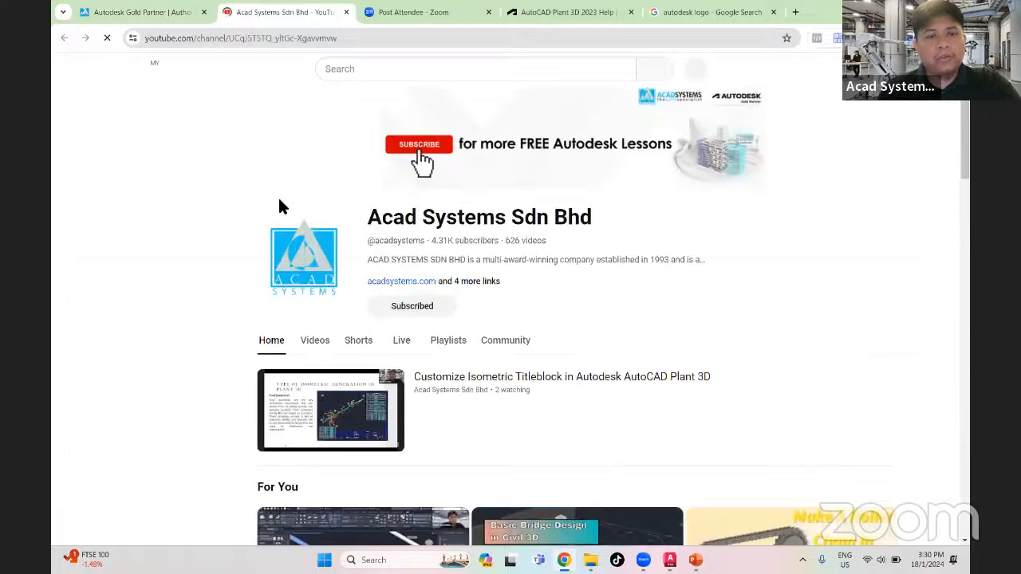